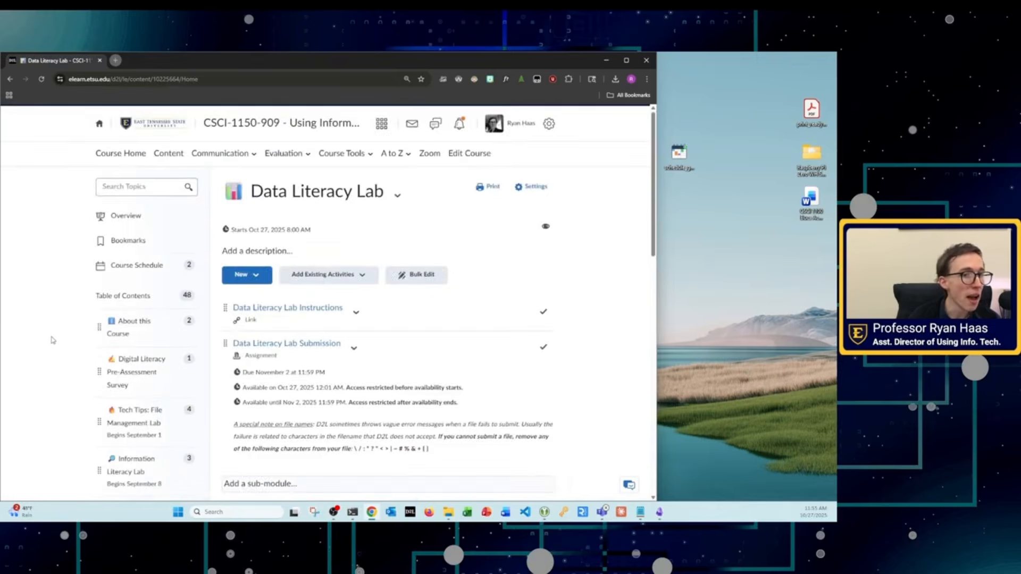
Step: Open the Data Literacy Lab Instructions link in a separate browser tab and bring up the lab instructions
scroll(50, 337, "down", 5)
scroll(50, 337, "up", 3)
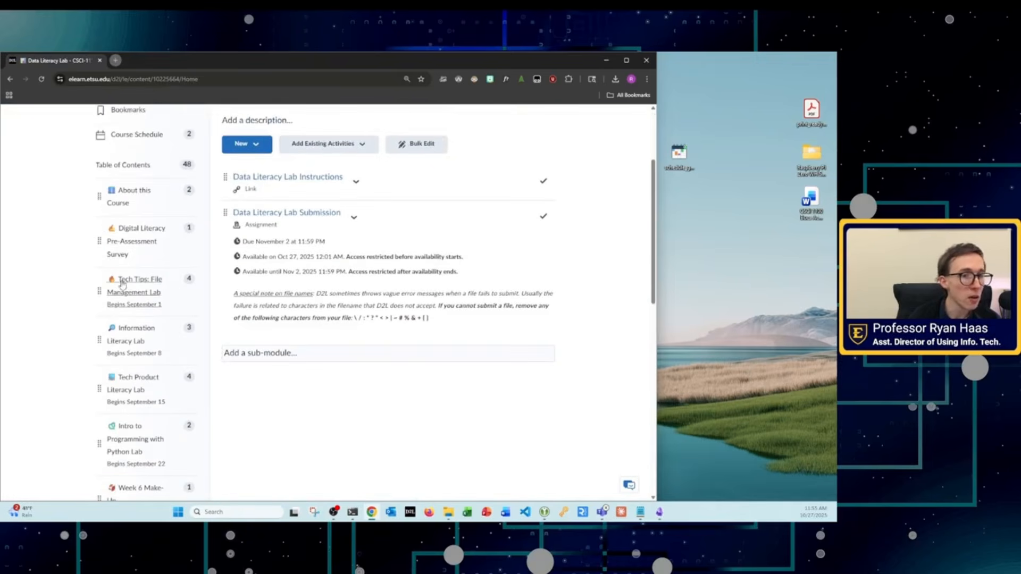
right_click(267, 179)
left_click(290, 190)
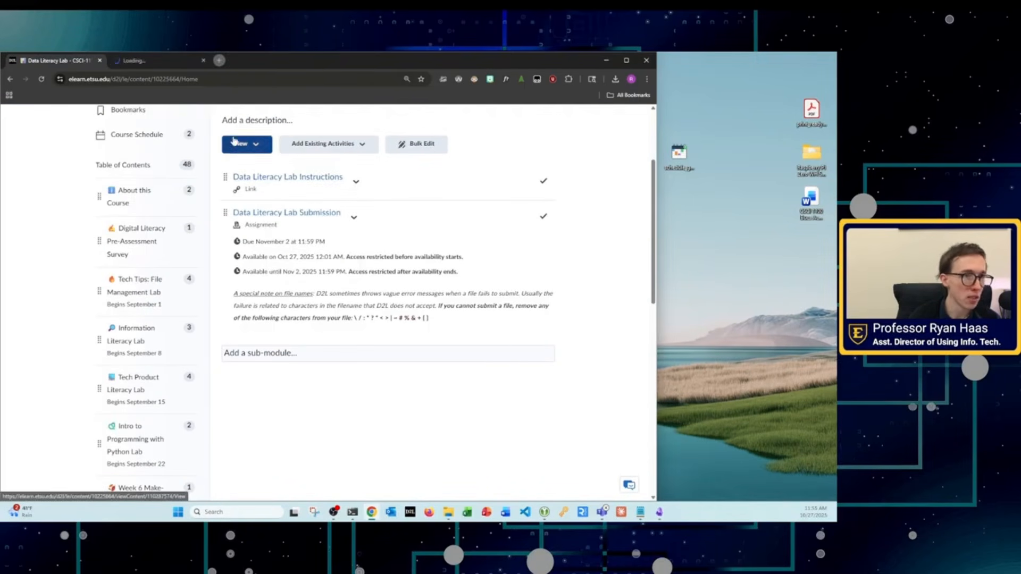
left_click(138, 61)
left_click(177, 267)
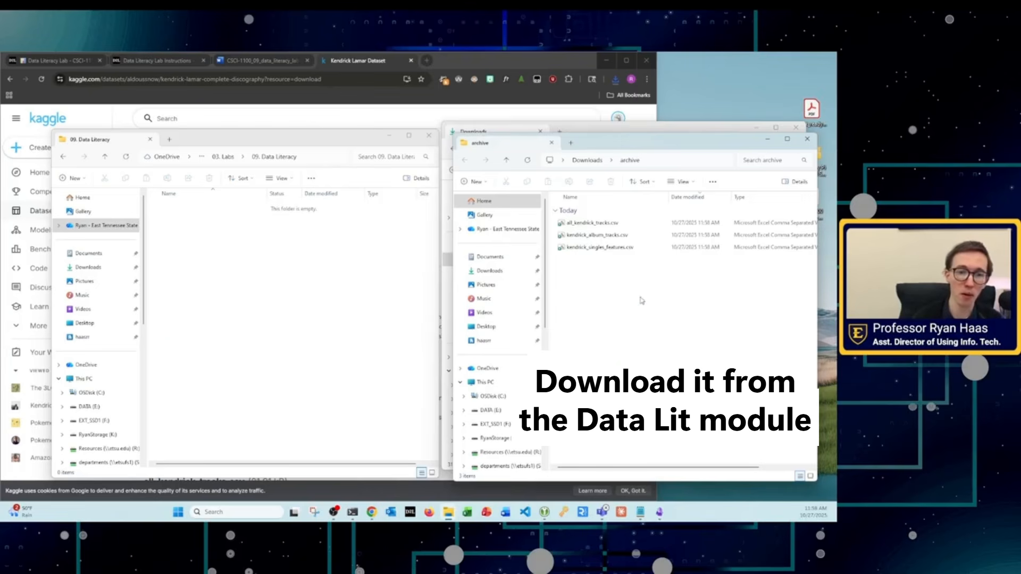
Step: Navigate from the university OneDrive root through CSCI-1100 Using Information Tech and 03. Labs into the 09. Data Literacy folder
left_click(612, 249)
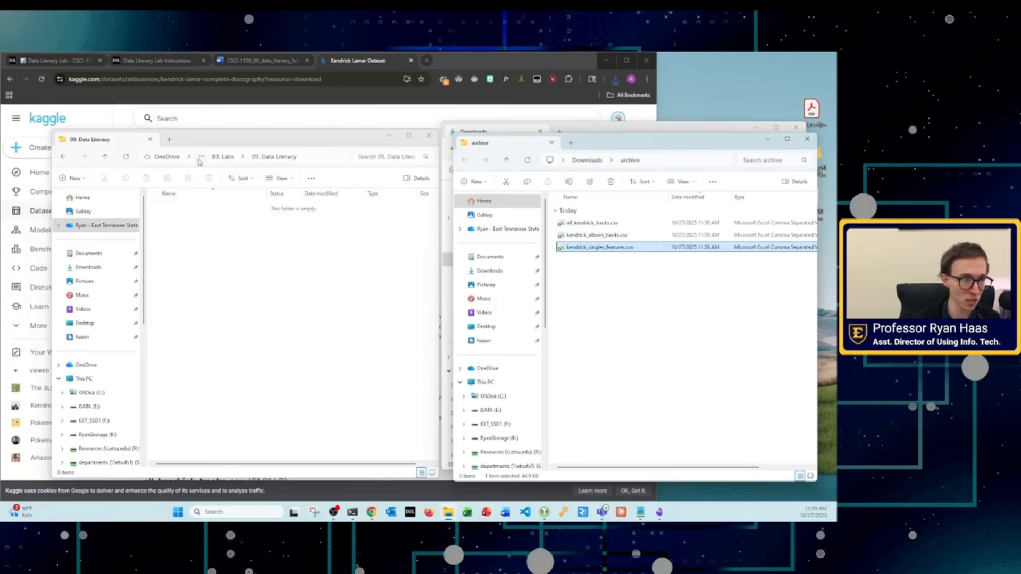
left_click(172, 160)
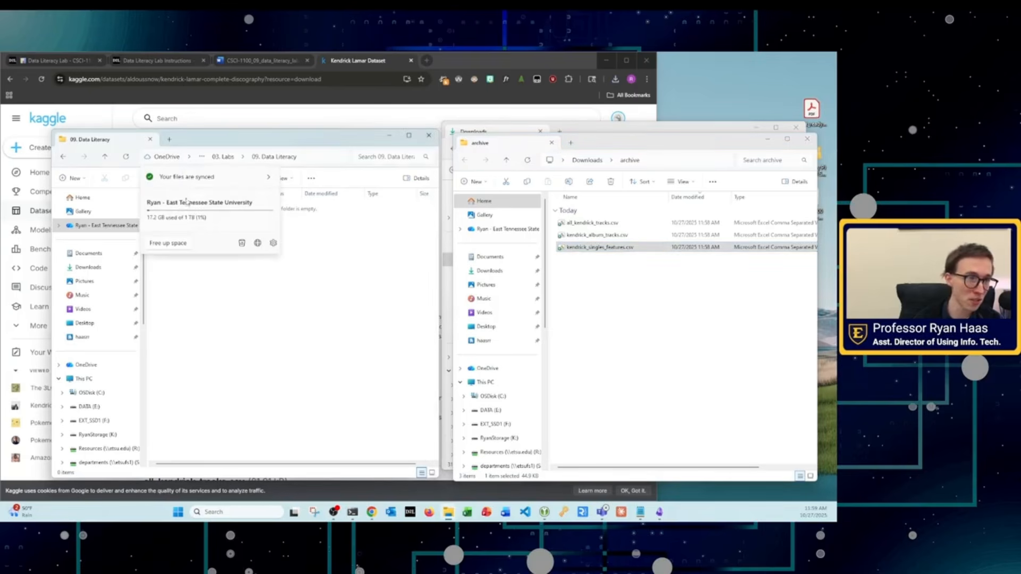
left_click(89, 228)
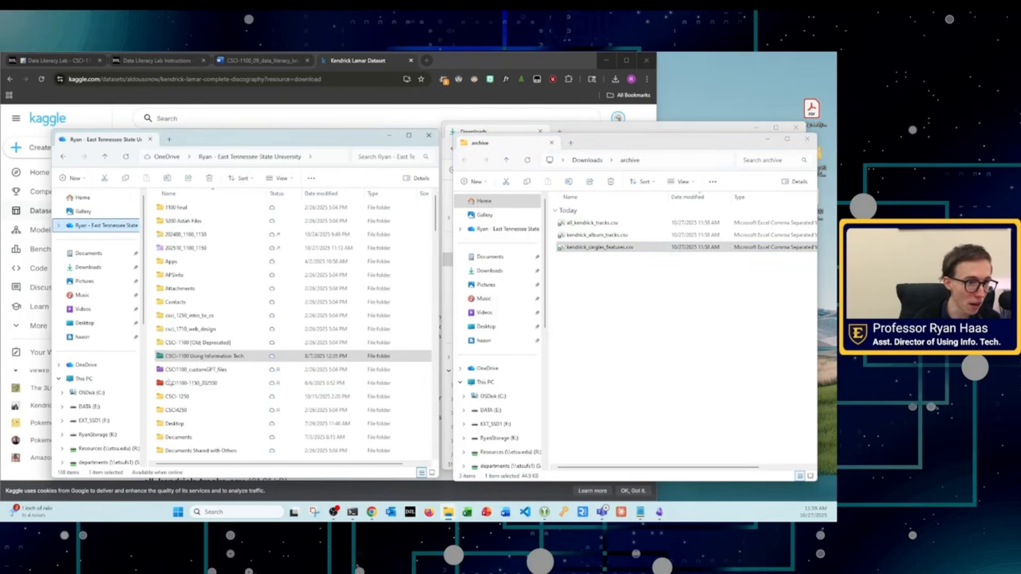
left_click(195, 359)
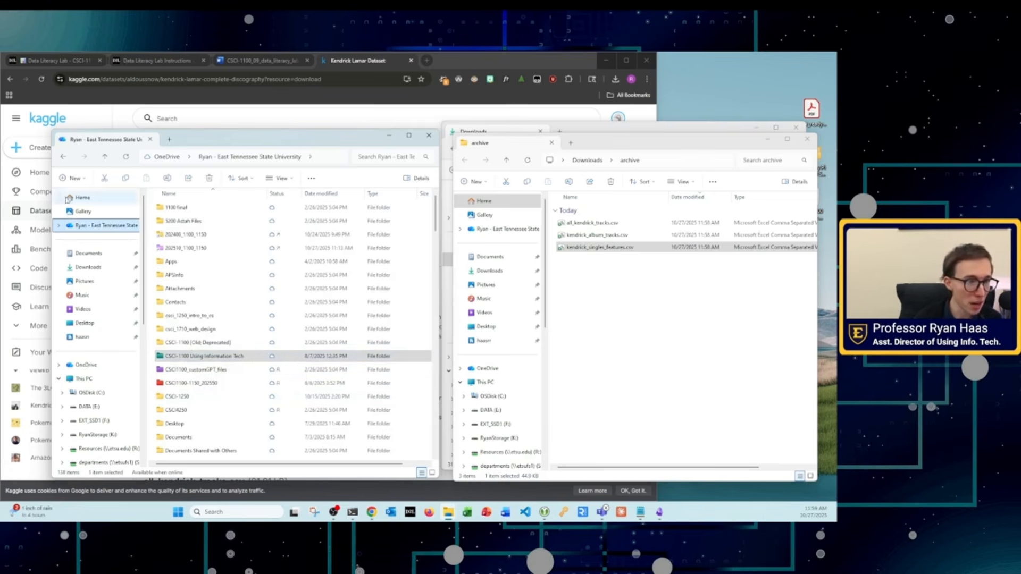
double_click(195, 357)
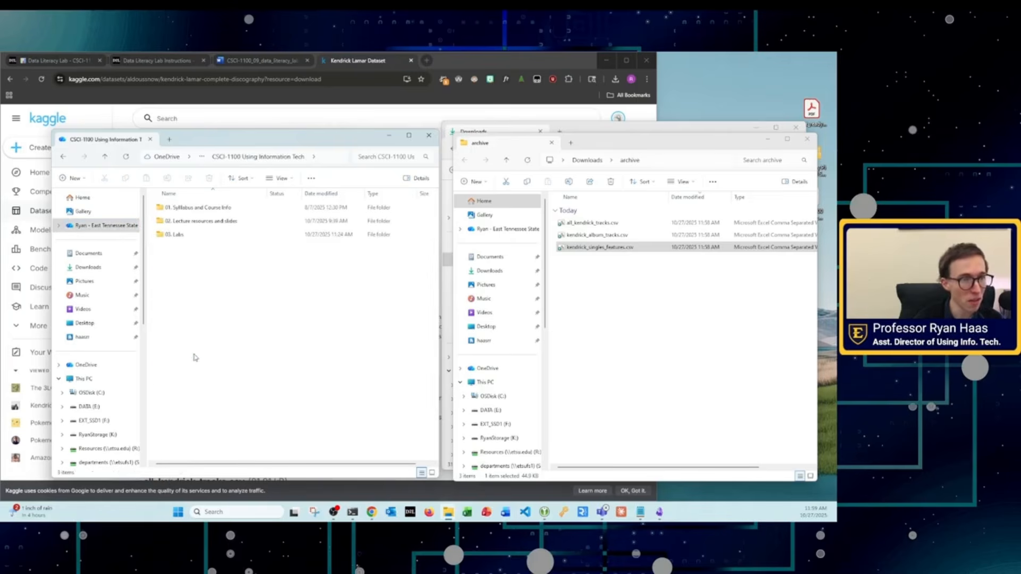
left_click(179, 237)
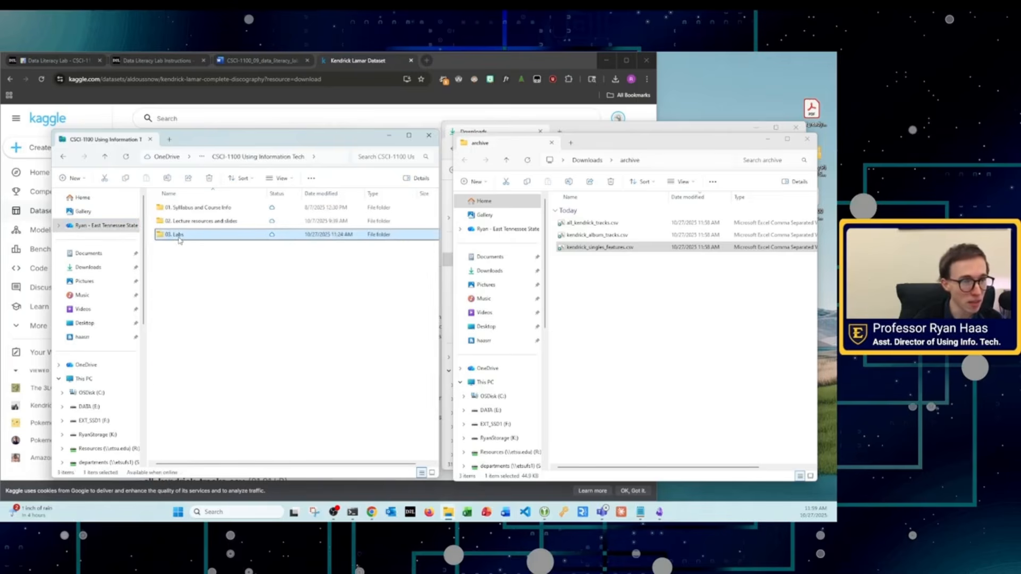
double_click(179, 237)
left_click(181, 224)
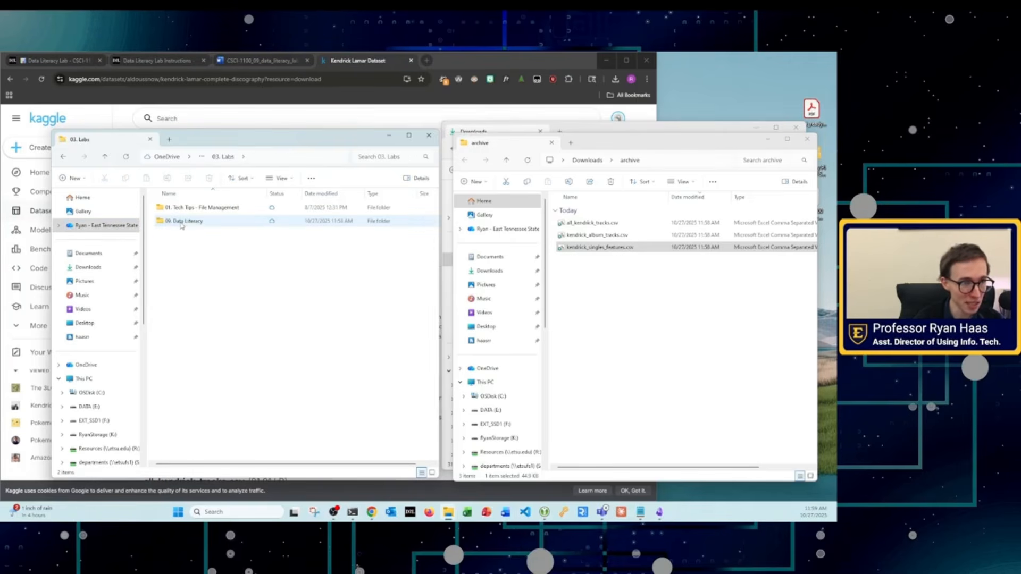
left_click(183, 226)
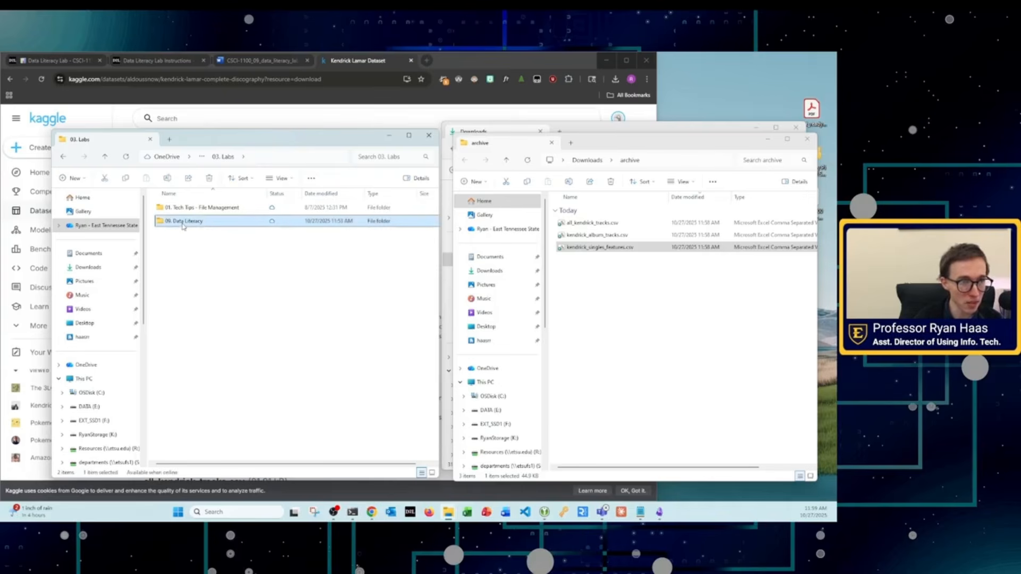
double_click(199, 226)
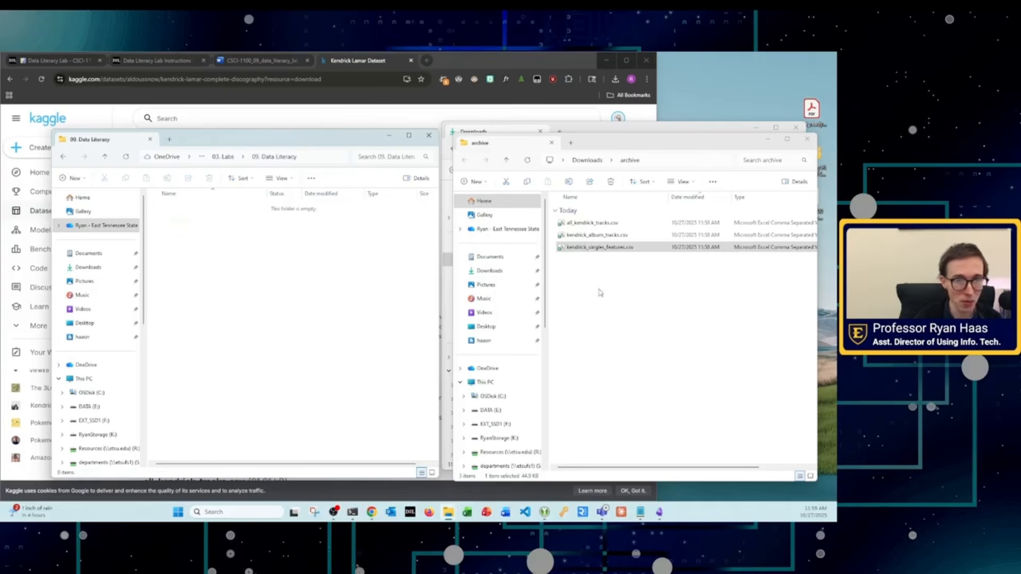
Step: Move kendrick_singles_features.csv from the archive folder into 09. Data Literacy and open it in Notepad
left_click(605, 249)
left_click_drag(605, 249, 252, 226)
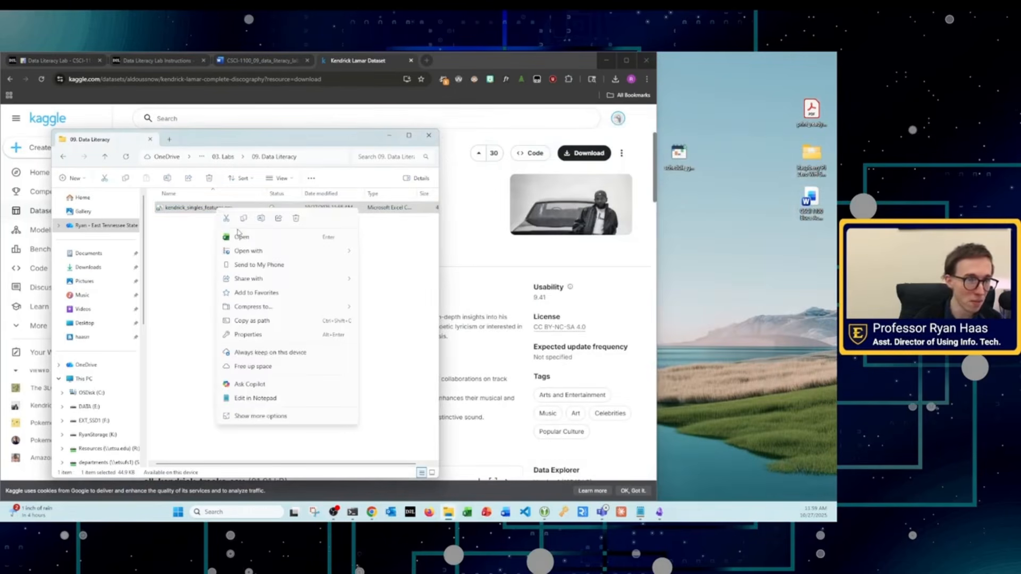
mouse_move(277, 250)
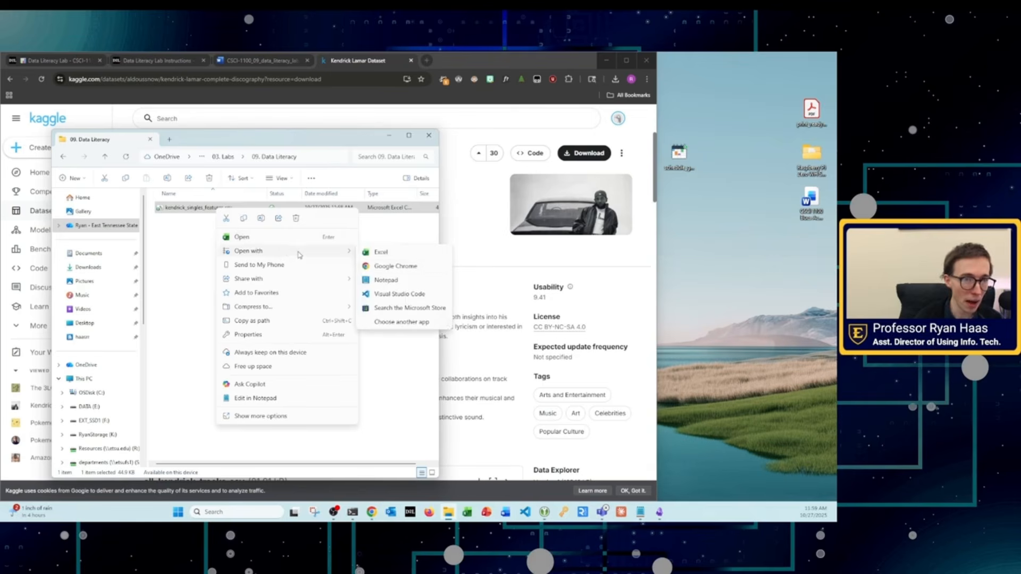
left_click(384, 280)
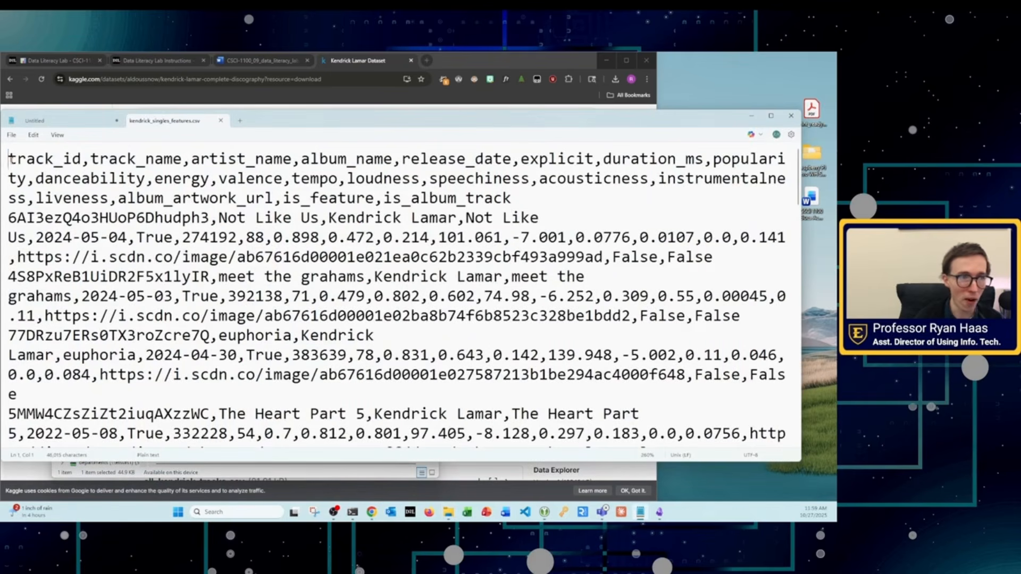
Step: Highlight the opening column names of the CSV's header row and temporarily insert a blank line below the header
left_click_drag(9, 158, 351, 166)
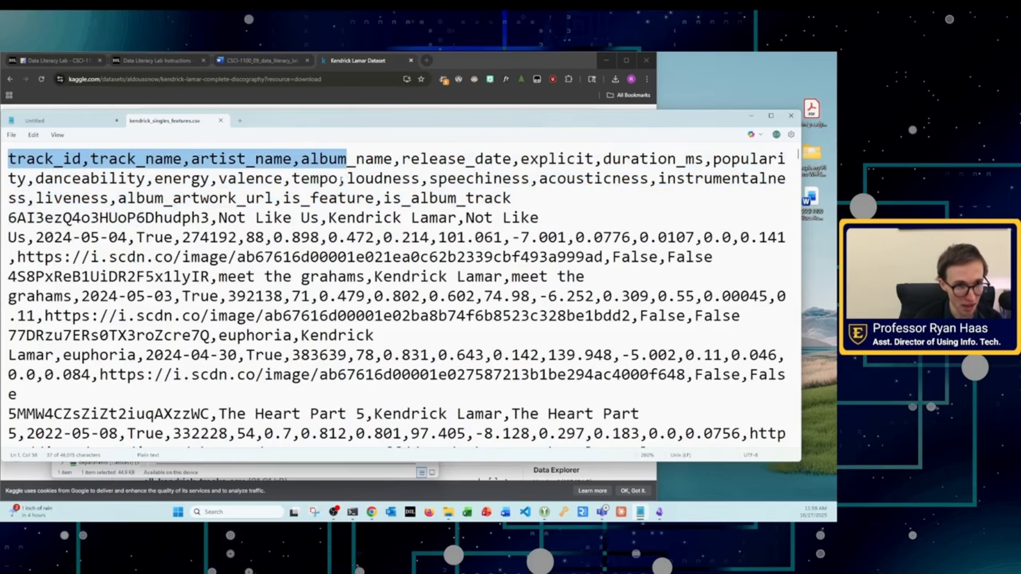
left_click(291, 179)
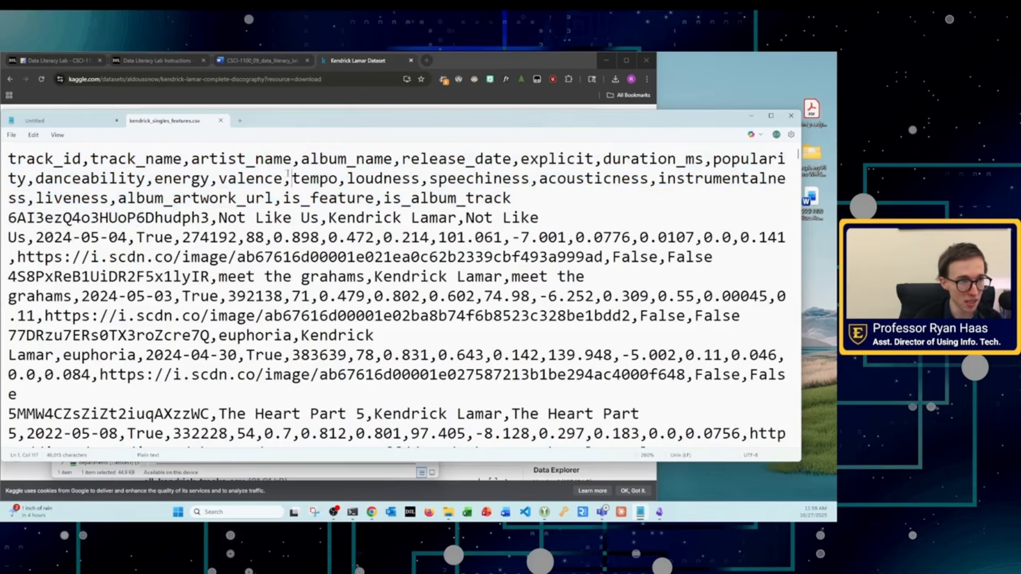
left_click(513, 189)
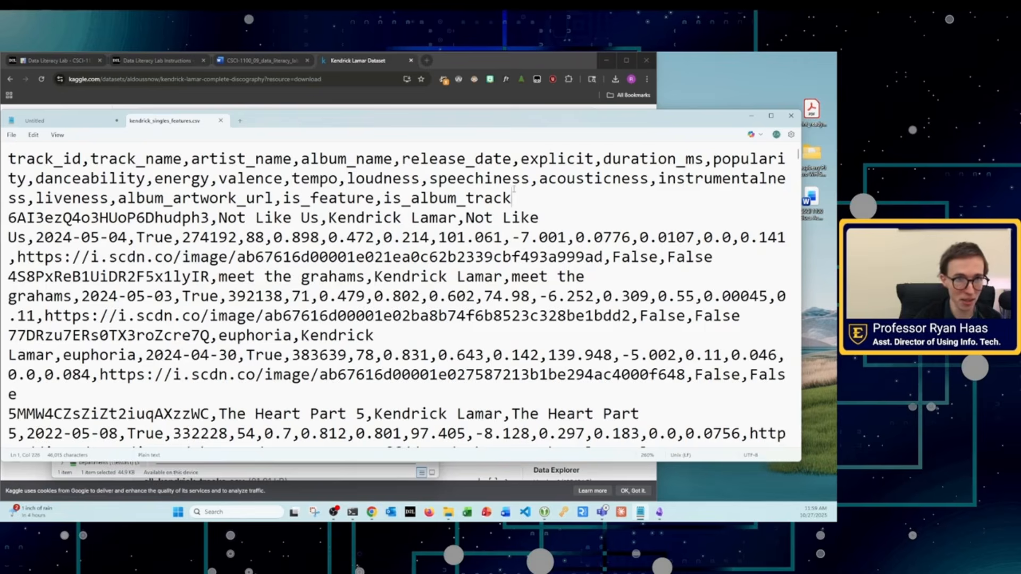
key("Return")
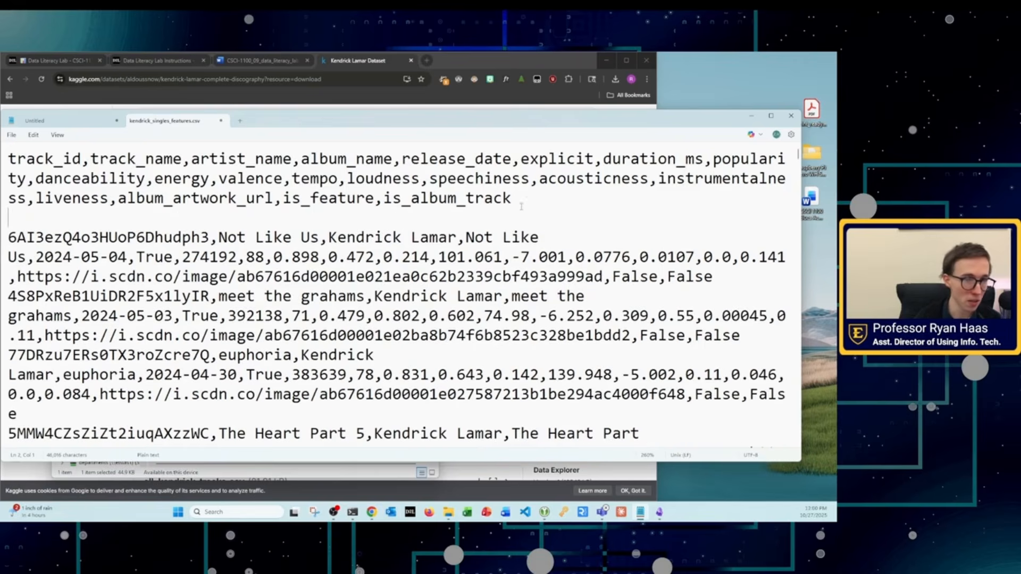
key("Return")
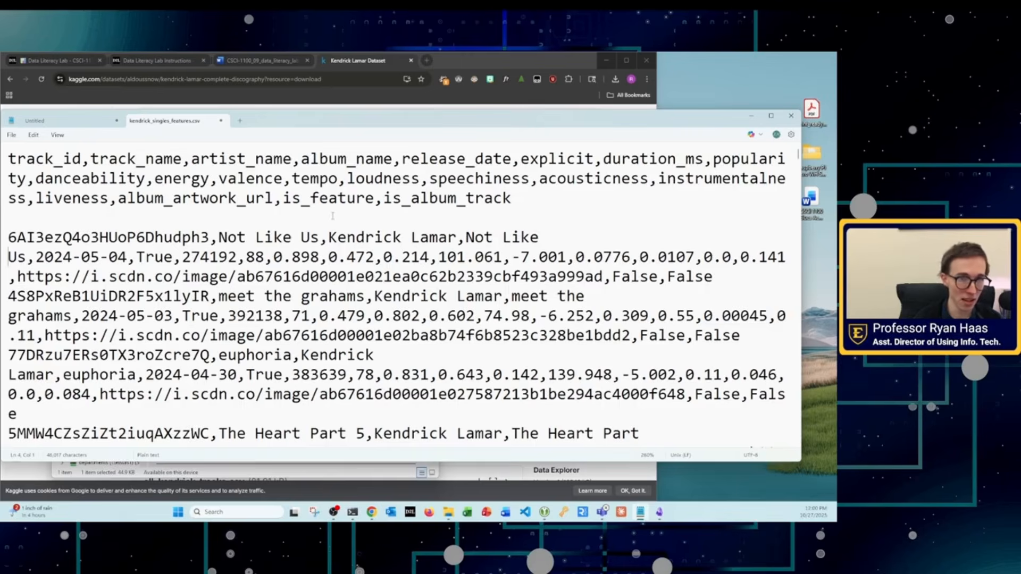
scroll(310, 315, "down", 1)
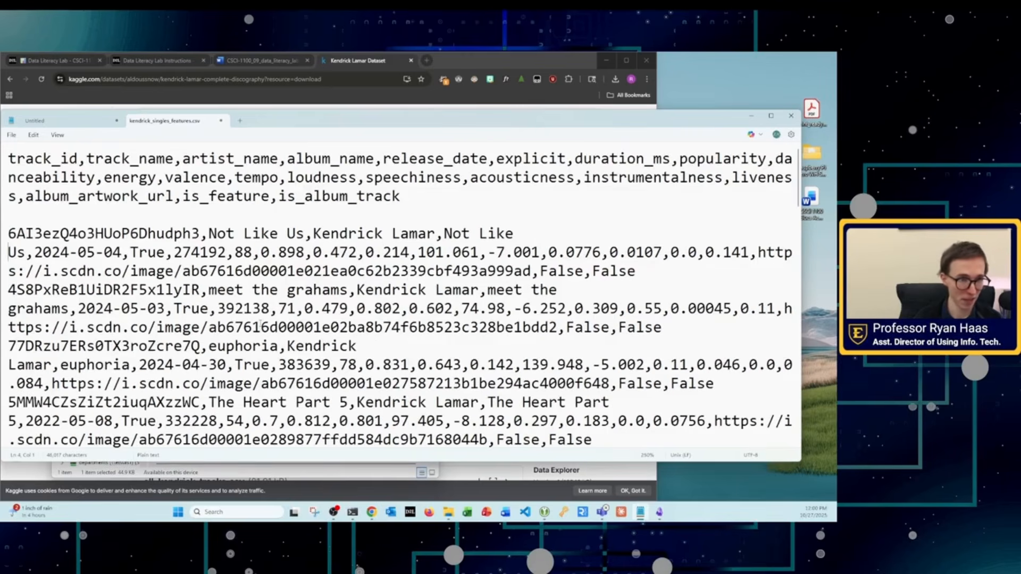
key("BackSpace")
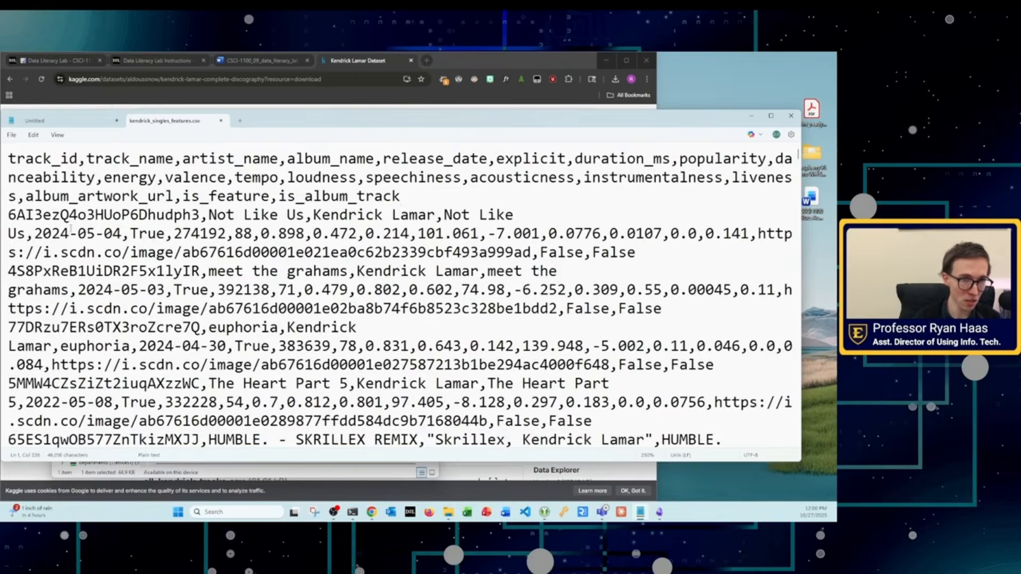
Step: Survey the overall extent of the raw CSV text at smaller and larger text sizes
scroll(71, 229, "down", 17, "ctrl")
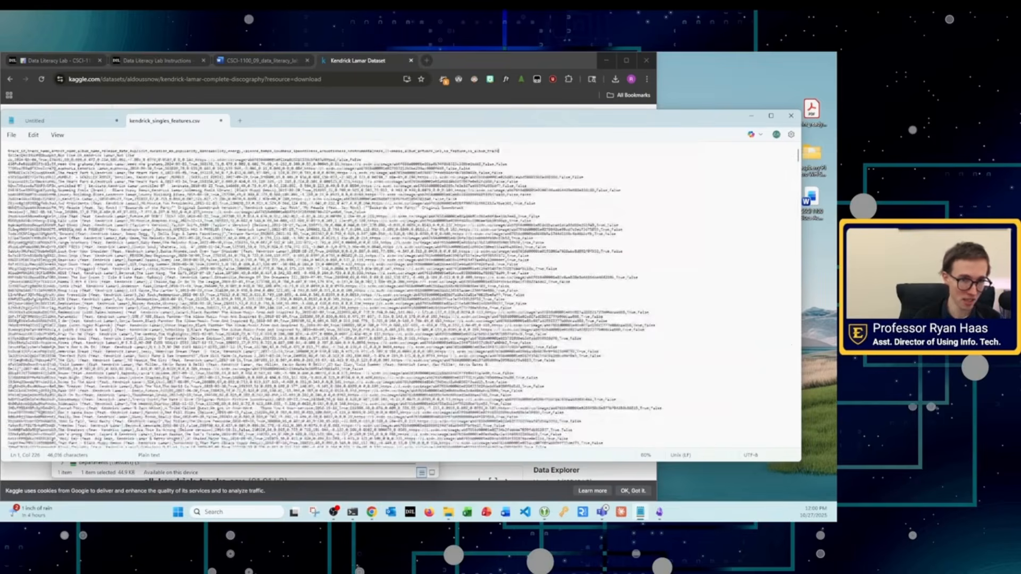
scroll(70, 229, "up", 8, "ctrl")
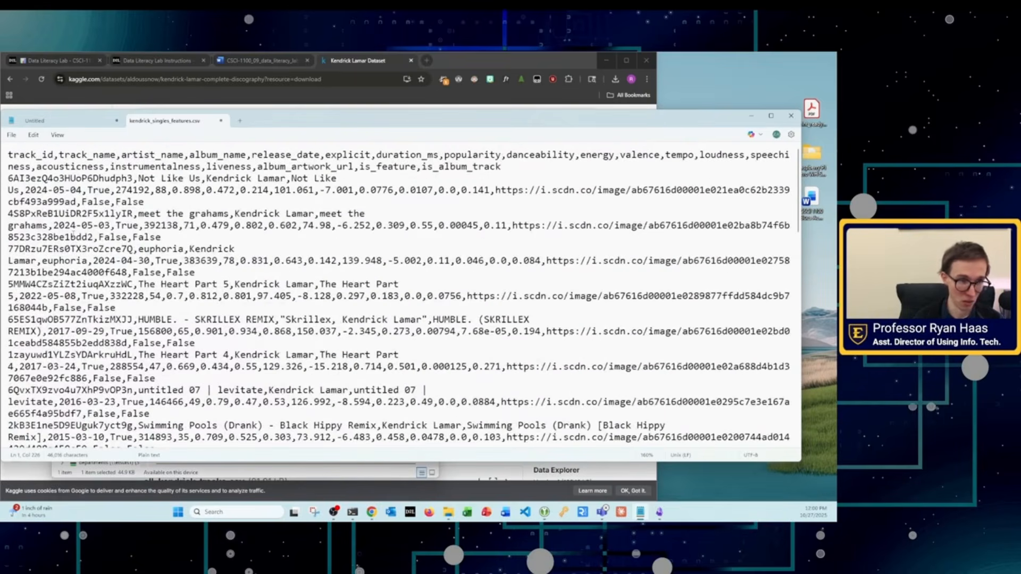
key("alt+Tab")
scroll(213, 250, "up", 5, "ctrl")
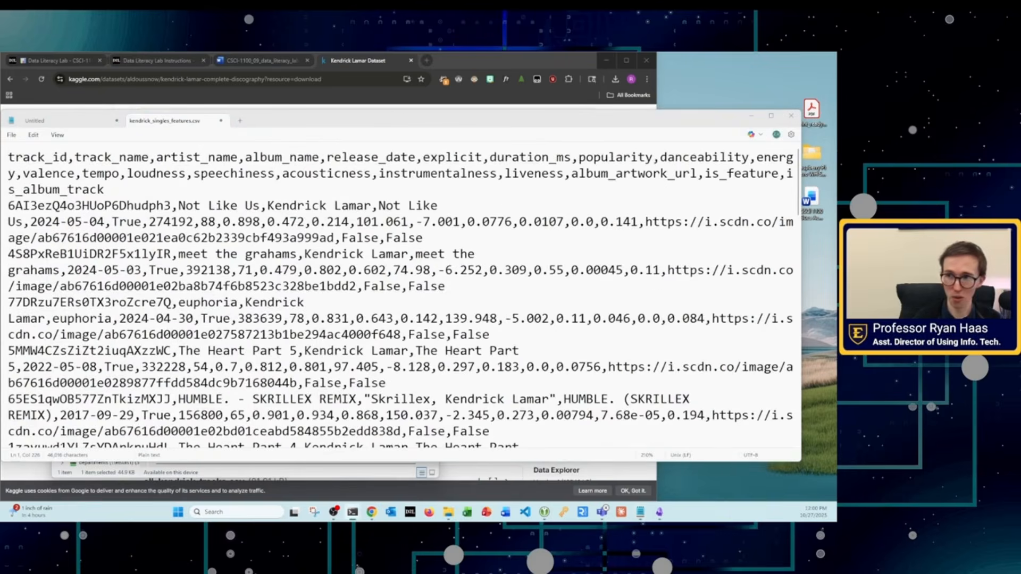
key("alt+Tab")
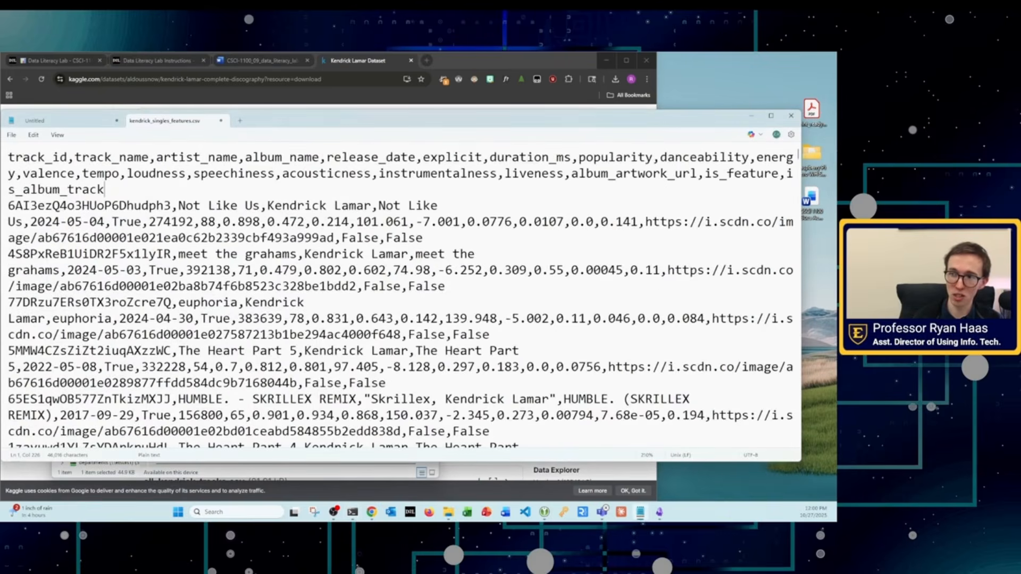
scroll(403, 282, "up", 4, "ctrl")
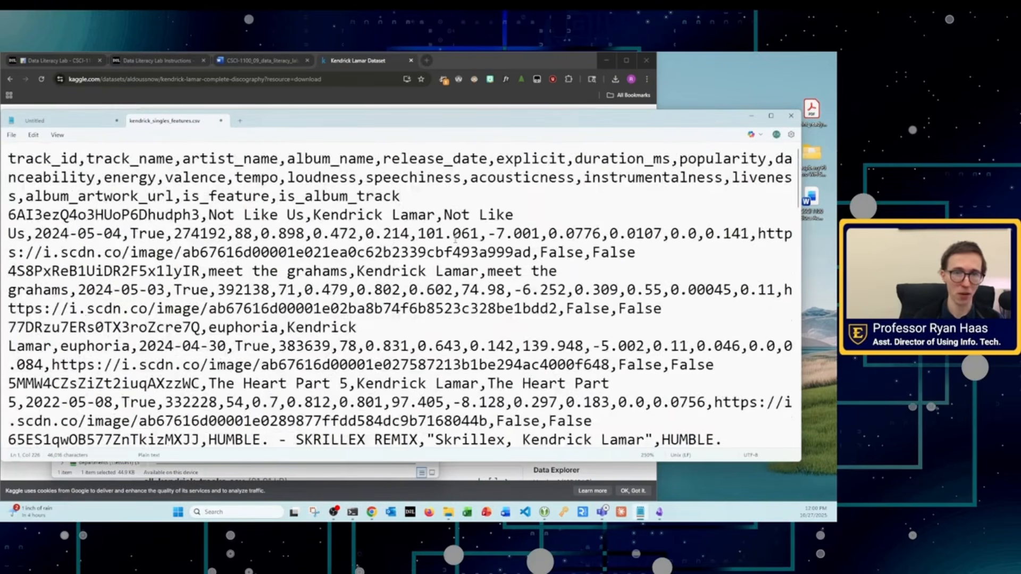
scroll(403, 282, "down", 5)
scroll(403, 282, "down", 10)
scroll(403, 282, "up", 15)
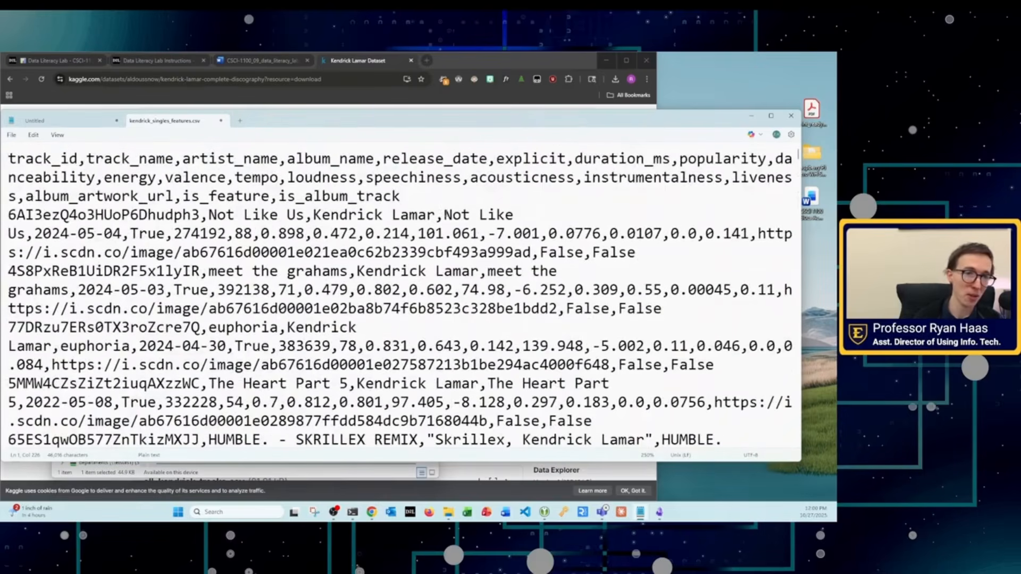
Step: Examine the column names and the comma-separated values in the first track records, highlighting sample passages
left_click_drag(33, 158, 113, 158)
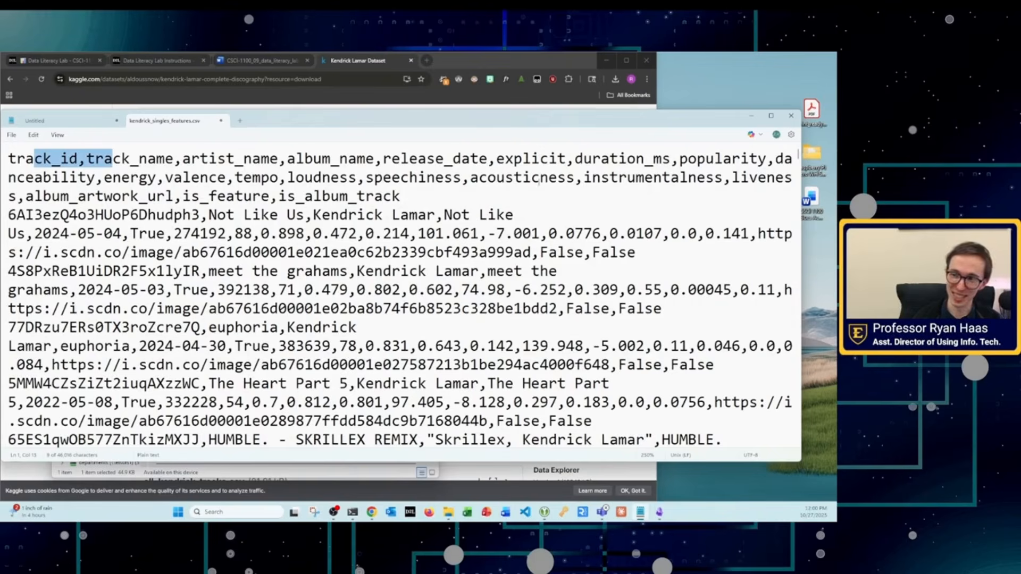
left_click(591, 187)
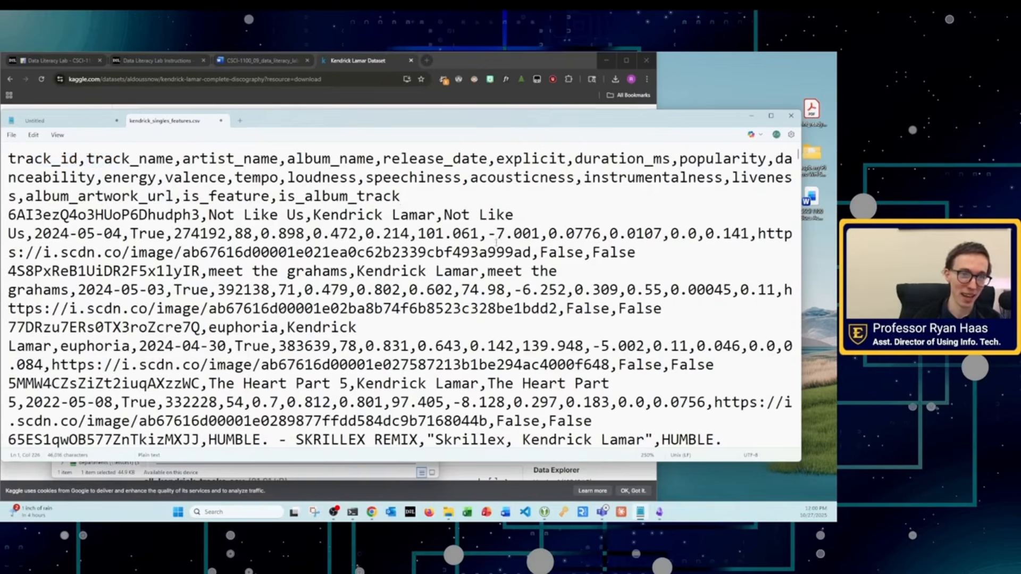
left_click(553, 213)
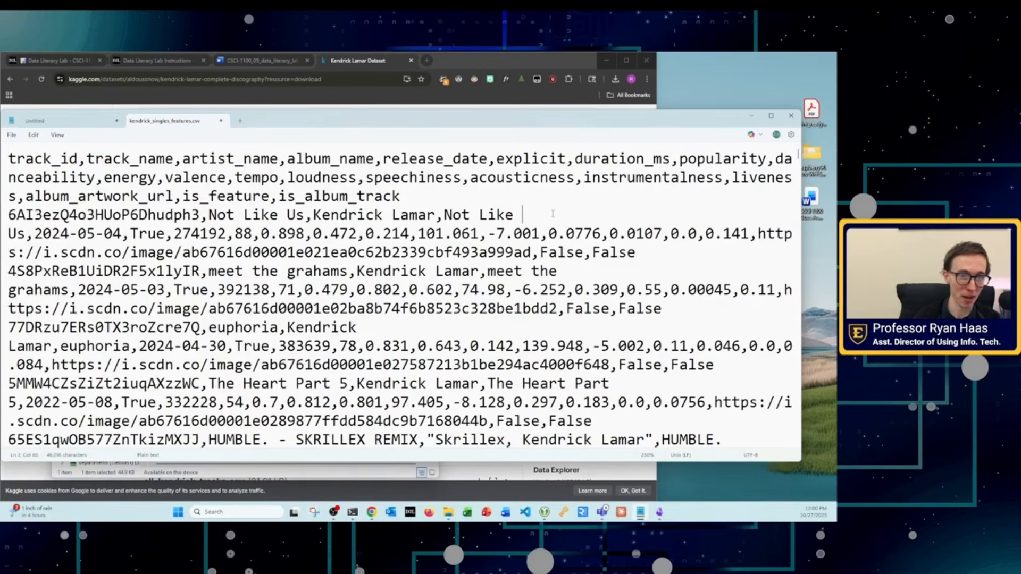
double_click(331, 330)
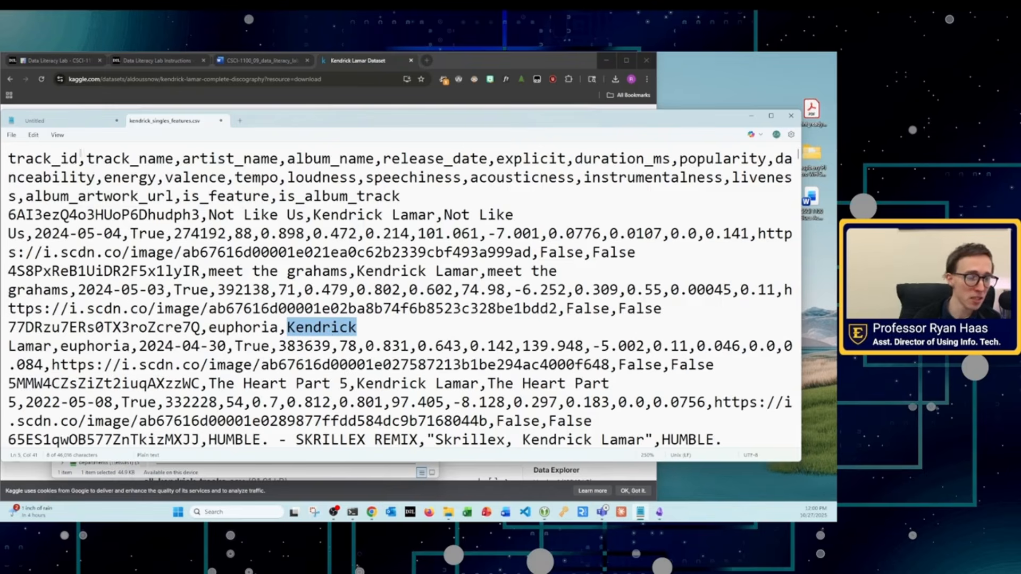
left_click_drag(331, 289, 393, 344)
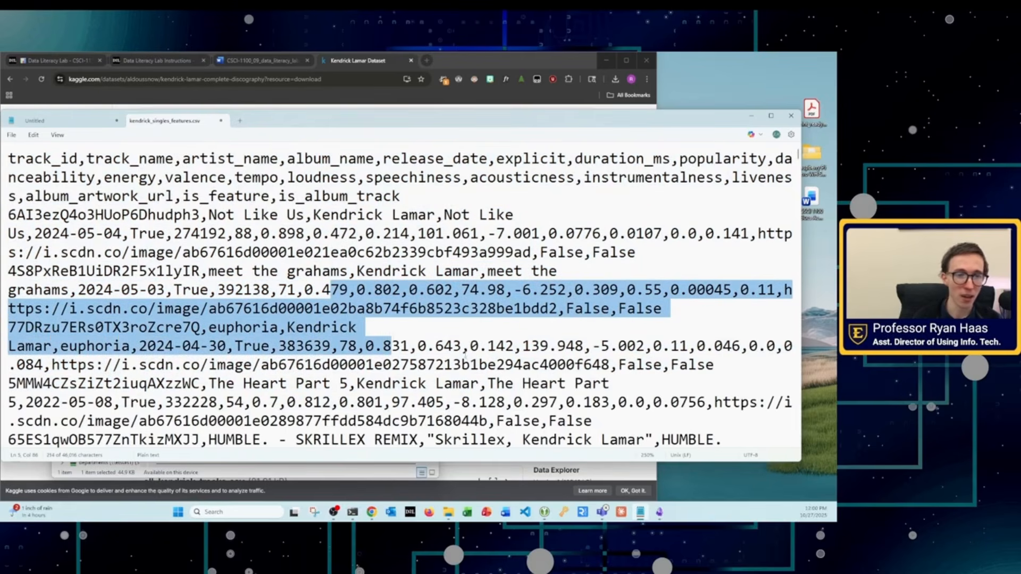
left_click(460, 346)
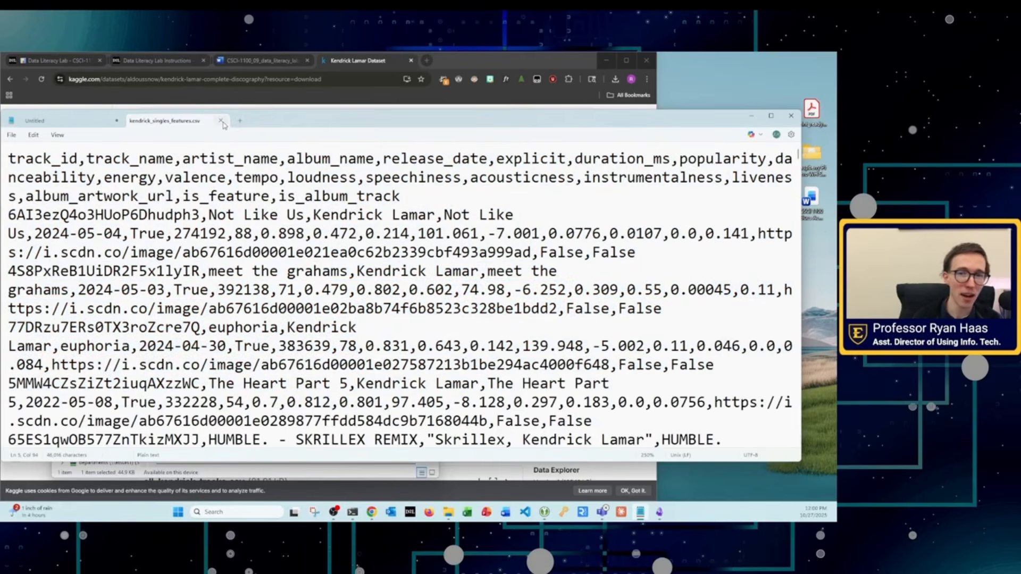
Step: Close kendrick_singles_features.csv in Notepad without saving
left_click(221, 121)
left_click(393, 318)
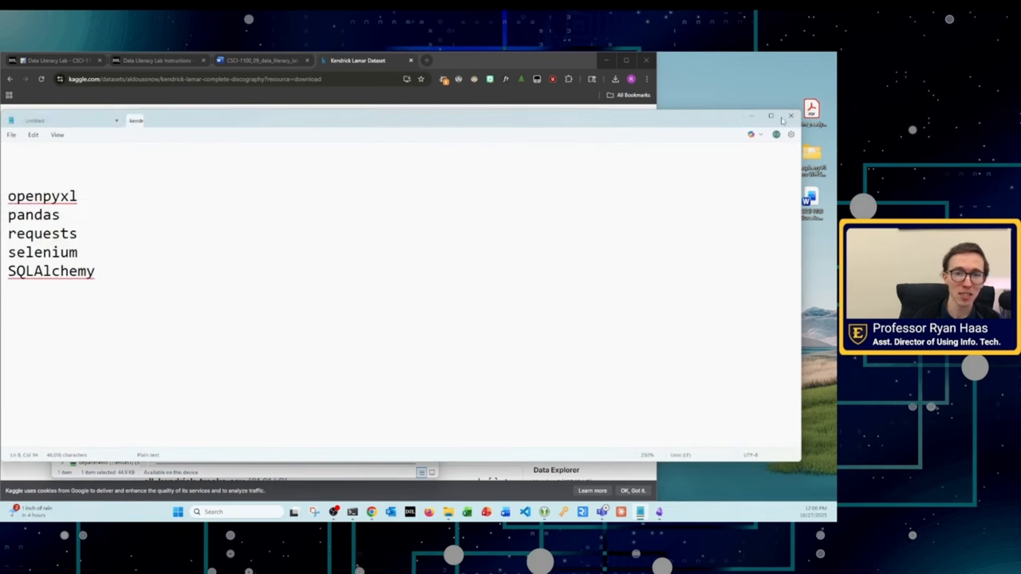
Step: Close the text editor, then open kendrick_singles_features.csv from the 09. Data Literacy folder in Excel and highlight cells A1:R15
left_click(791, 116)
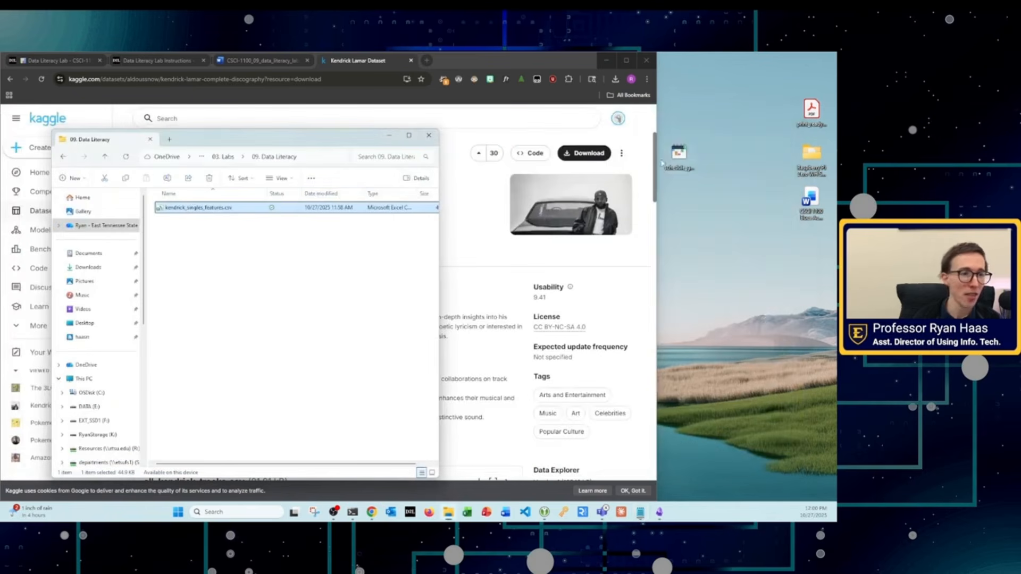
double_click(227, 211)
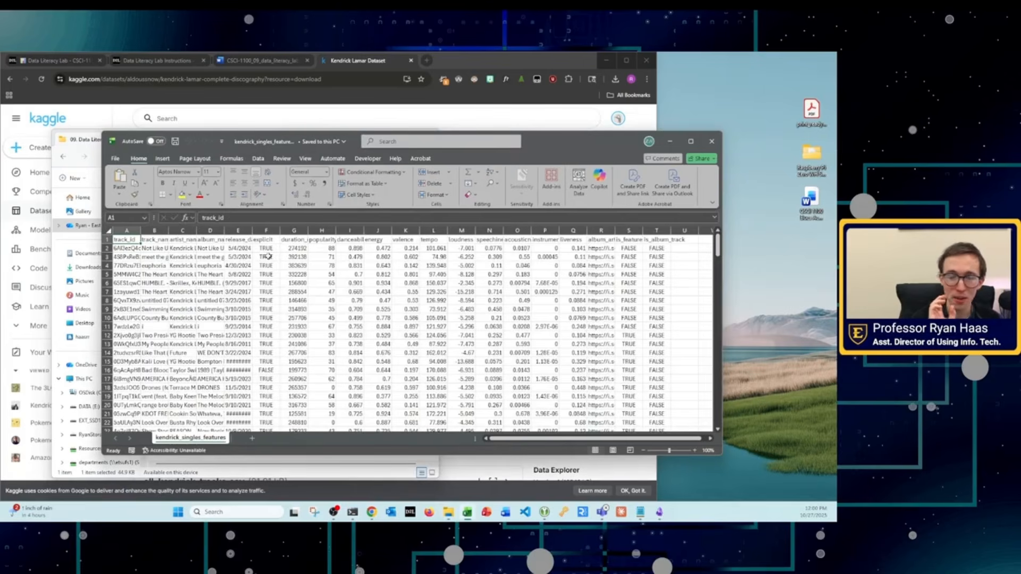
left_click(113, 159)
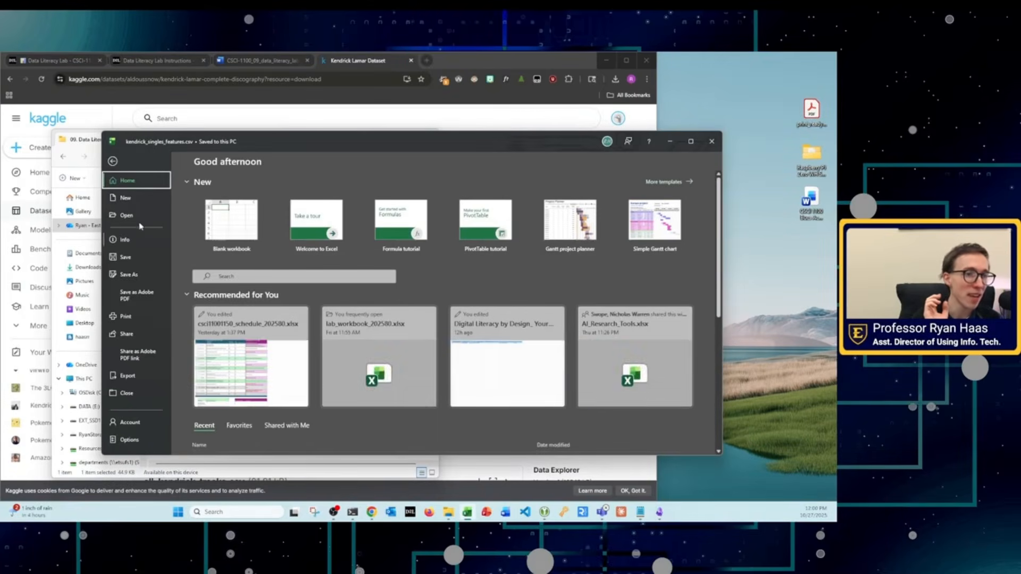
left_click(113, 162)
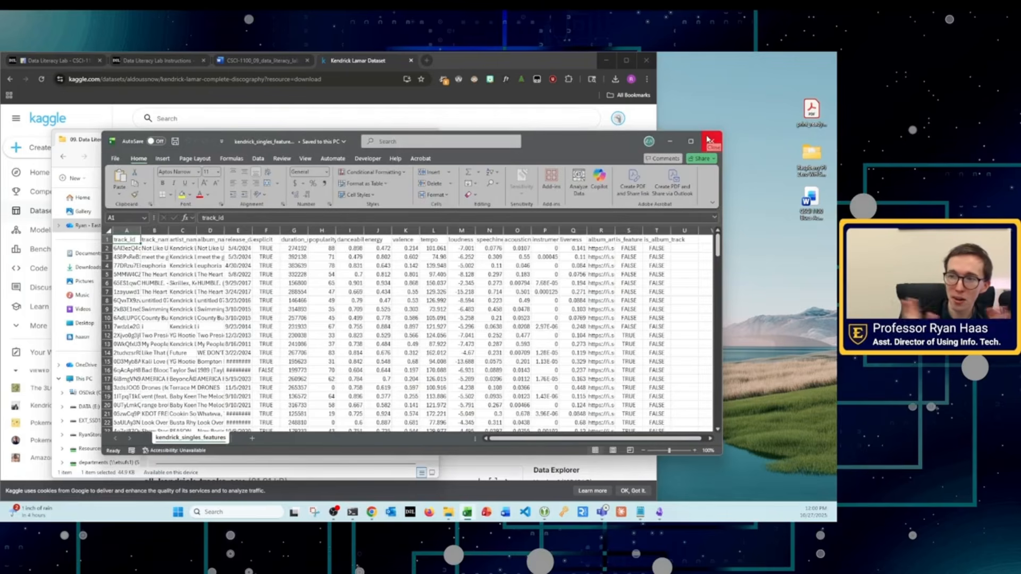
left_click_drag(601, 361, 123, 239)
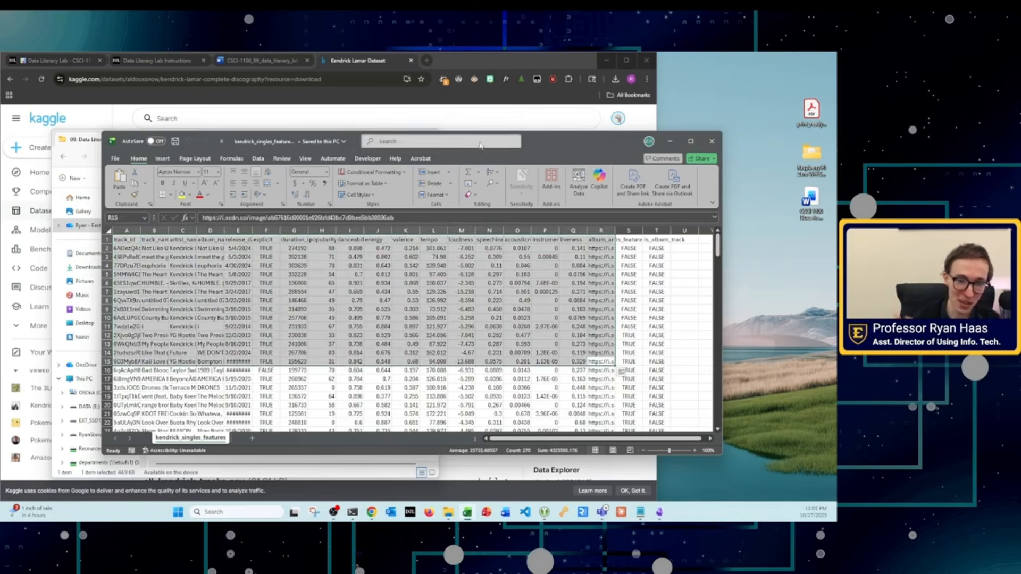
Step: Save the CSV as an Excel Workbook (*.xlsx) named kendrick_singles_features in the 09. Data Literacy folder
left_click(110, 158)
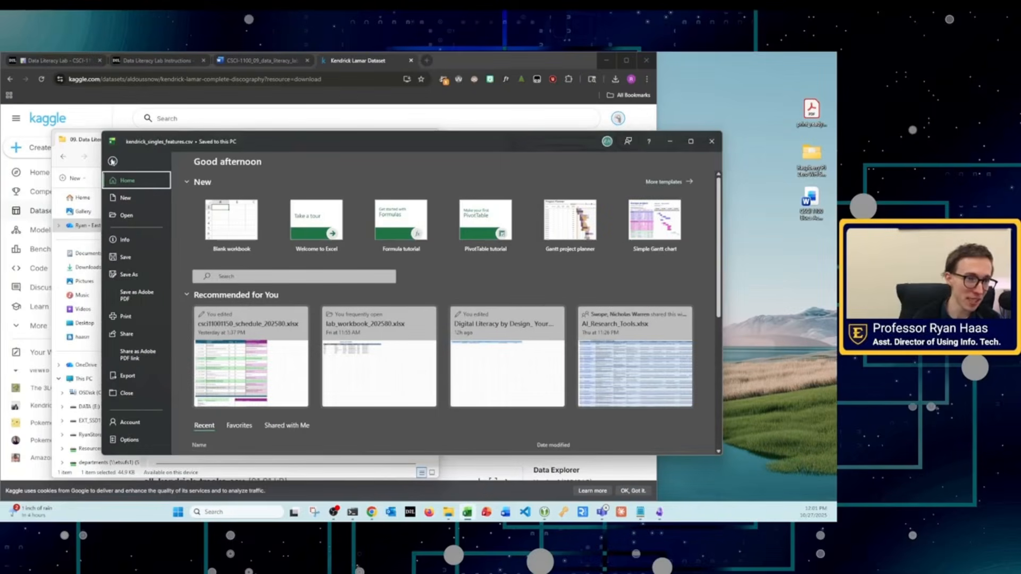
left_click(128, 275)
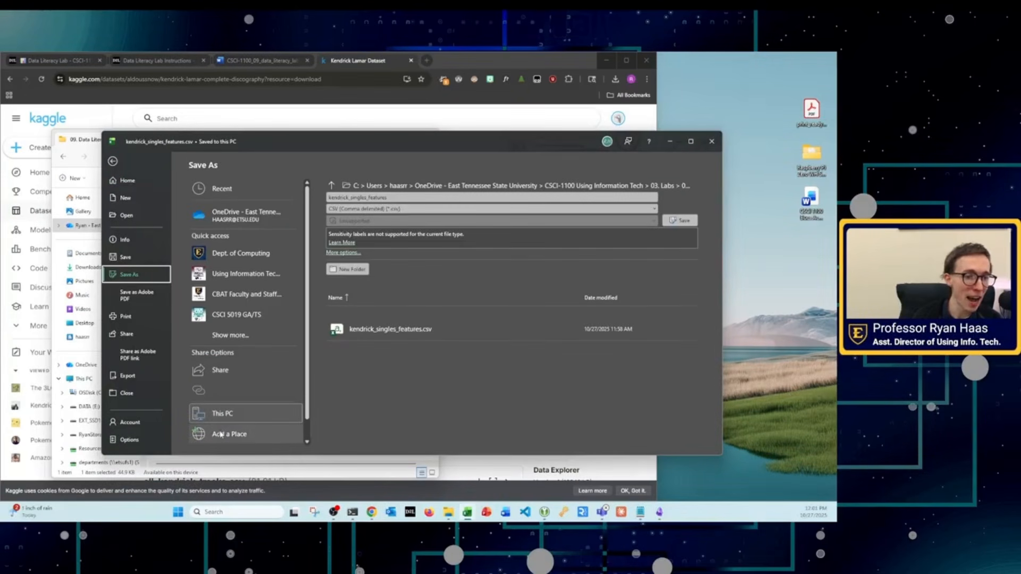
scroll(244, 438, "down", 1)
left_click(223, 433)
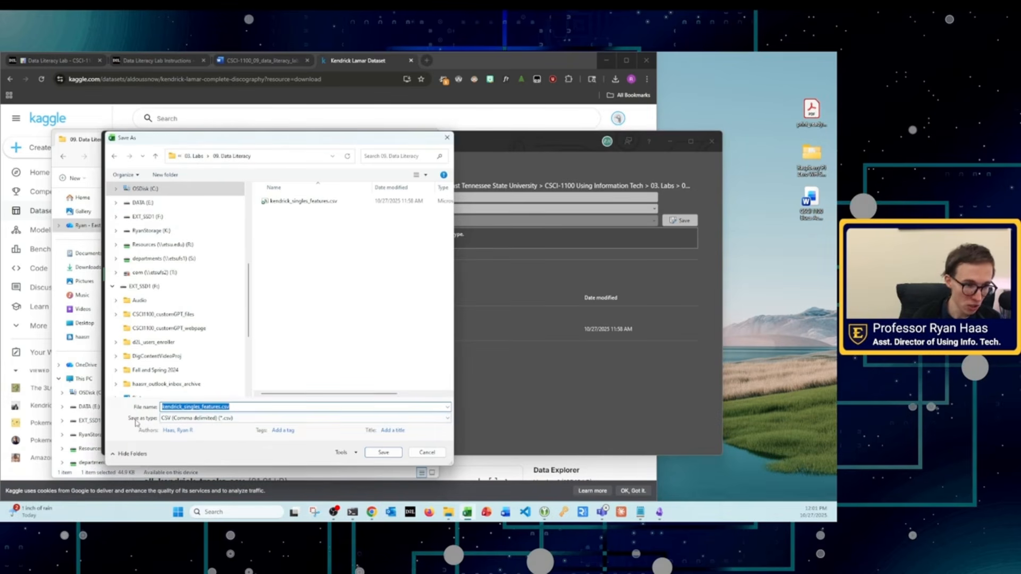
left_click(175, 419)
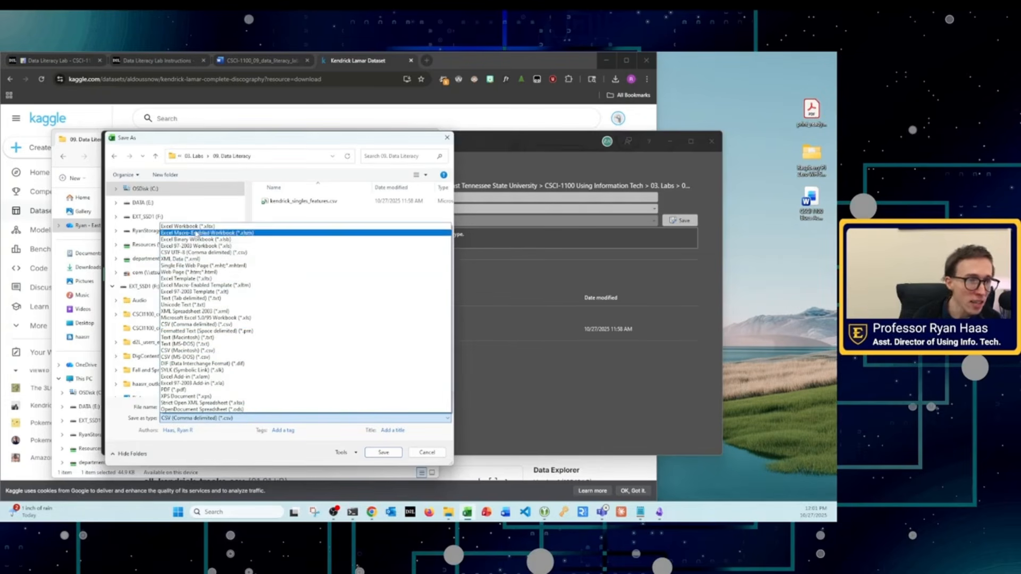
left_click(209, 228)
left_click(384, 467)
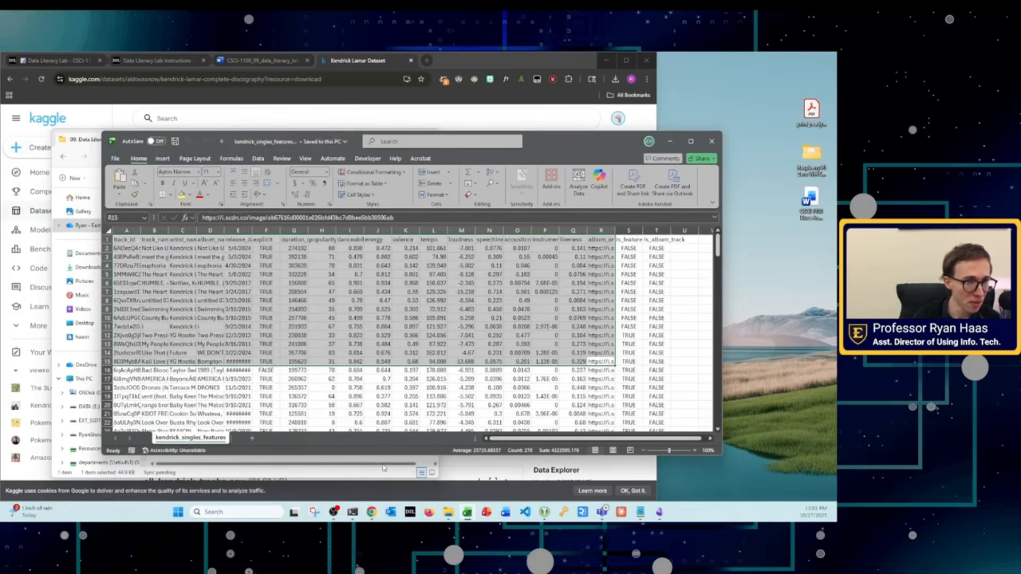
Step: Check the file name, .xlsx extension and location of the saved workbook
left_click(267, 144)
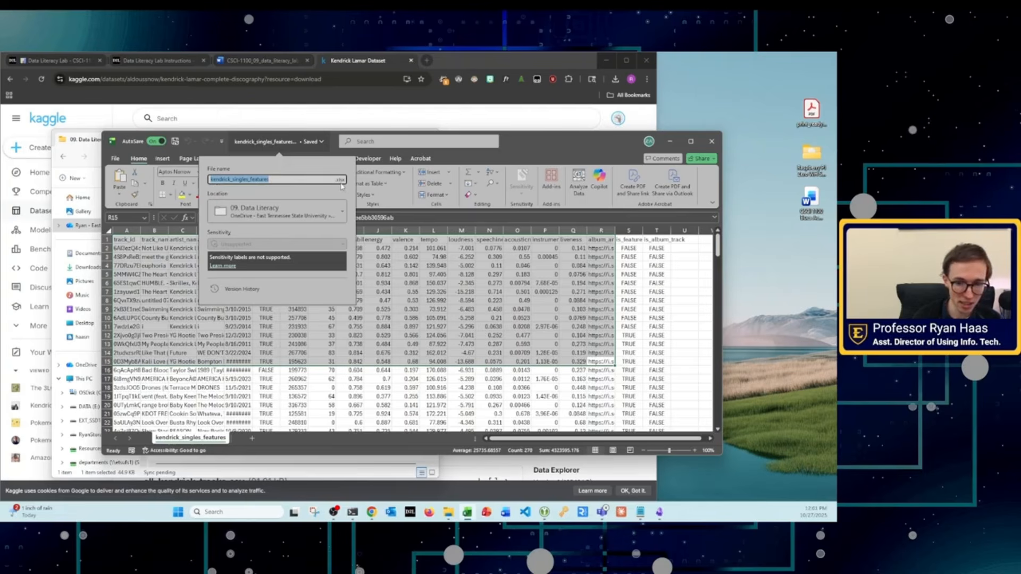
left_click(458, 311)
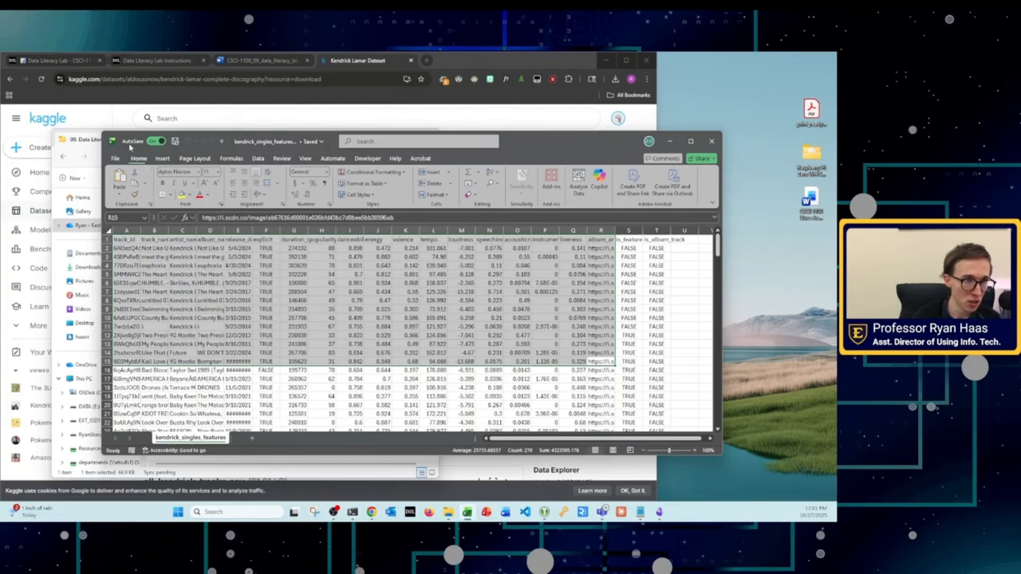
left_click(314, 347)
Step: Place the workbook beside the lab instructions PDF, mark the Save As instructions in ink, and read Part 2, Transform and Augment Data
left_click_drag(553, 141, 836, 109)
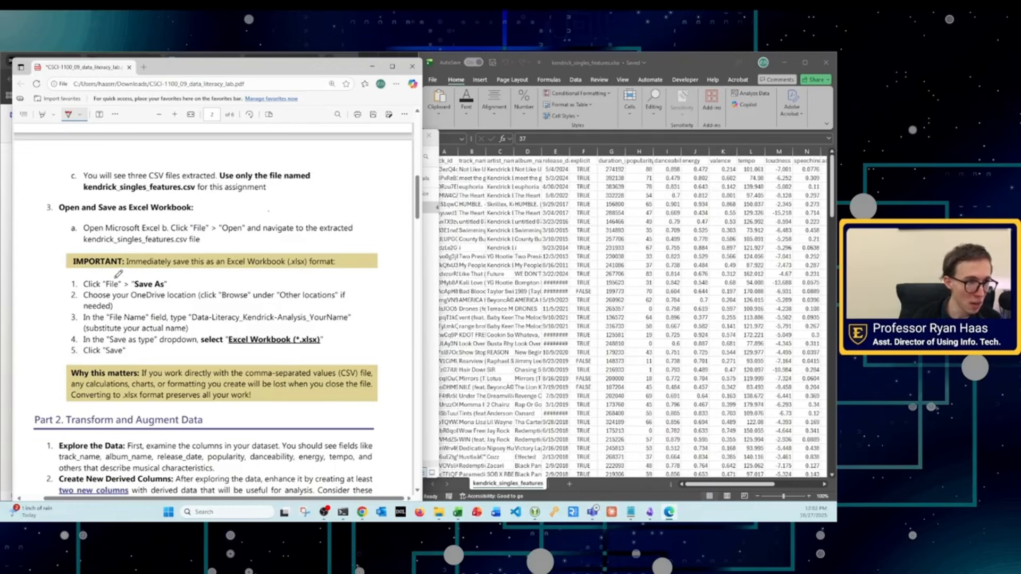
left_click_drag(87, 275, 181, 347)
scroll(187, 348, "down", 3)
scroll(186, 349, "down", 2)
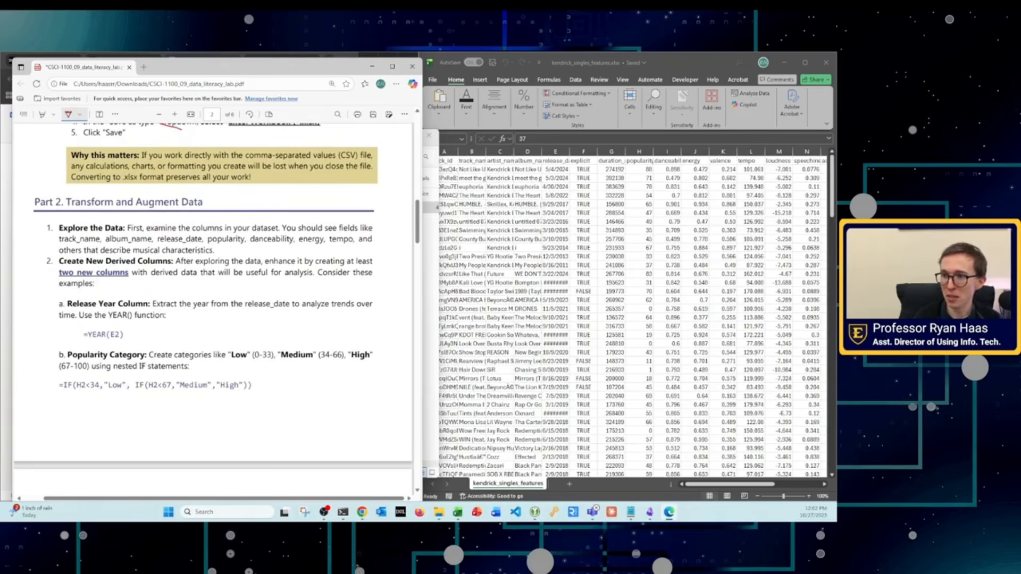
scroll(226, 350, "down", 1)
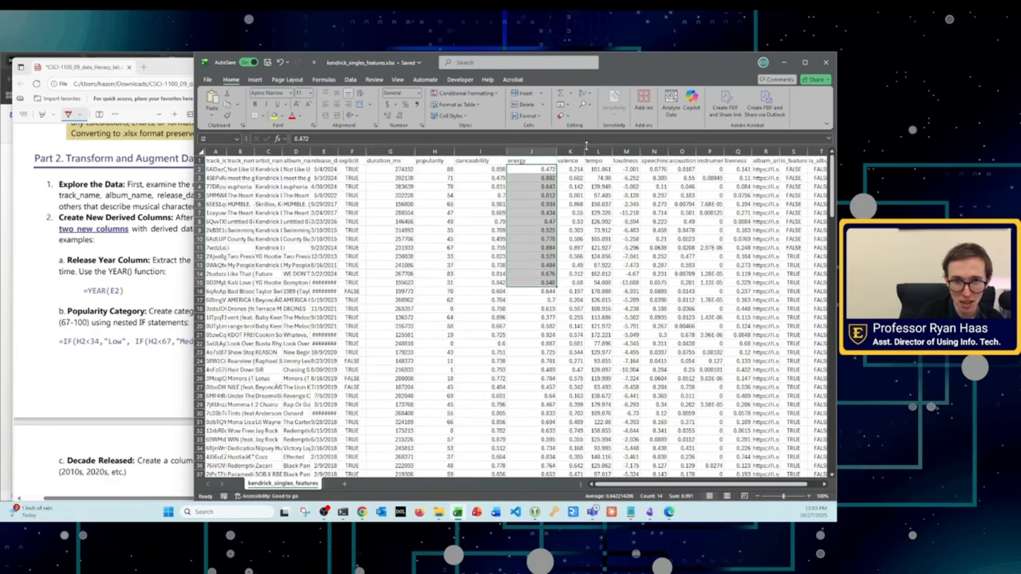
Step: Switch from the workbook to Chrome and open an incognito window for a web search
left_click(654, 274)
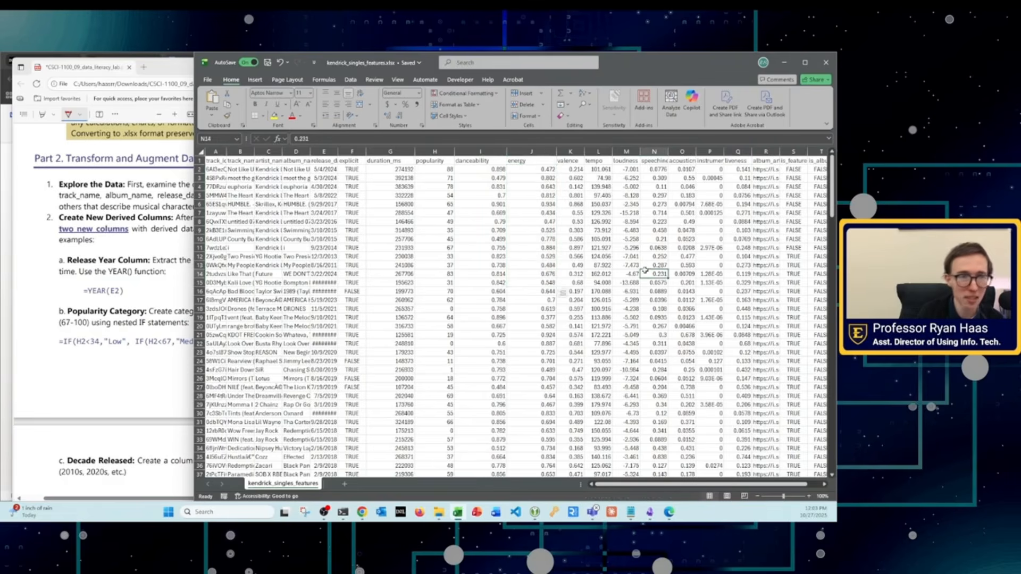
left_click(4, 312)
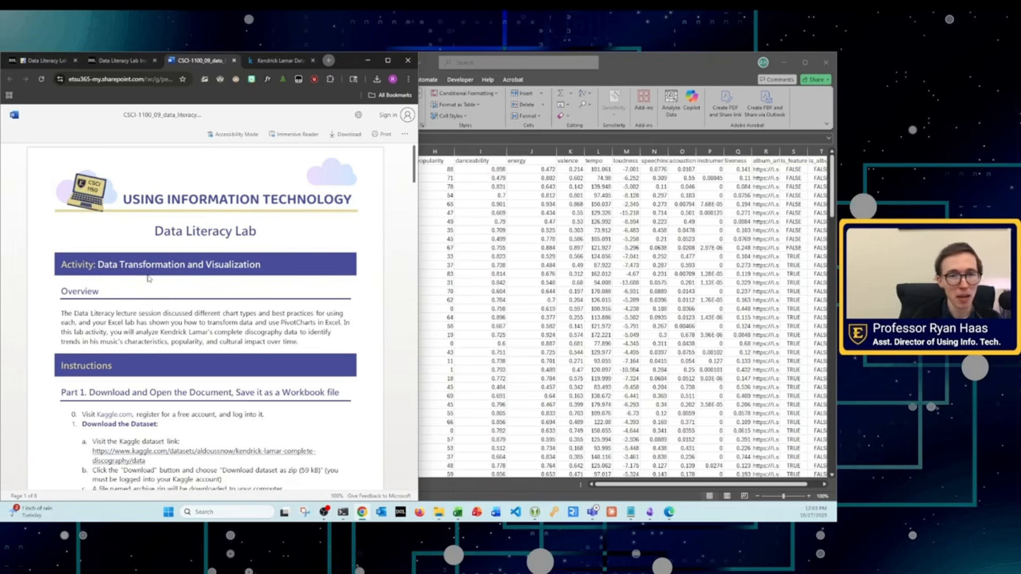
key("ctrl+shift+n")
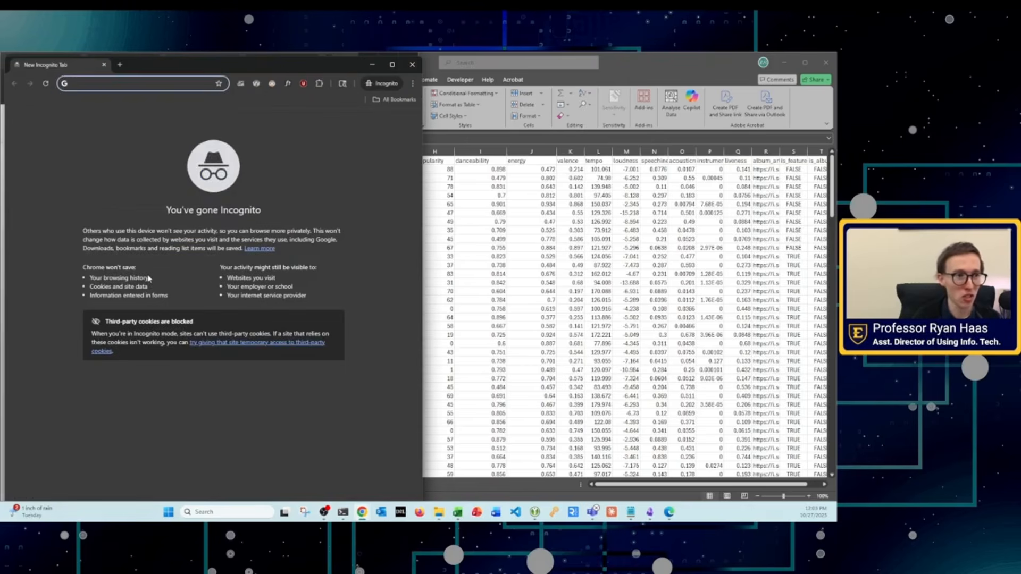
type("gogol")
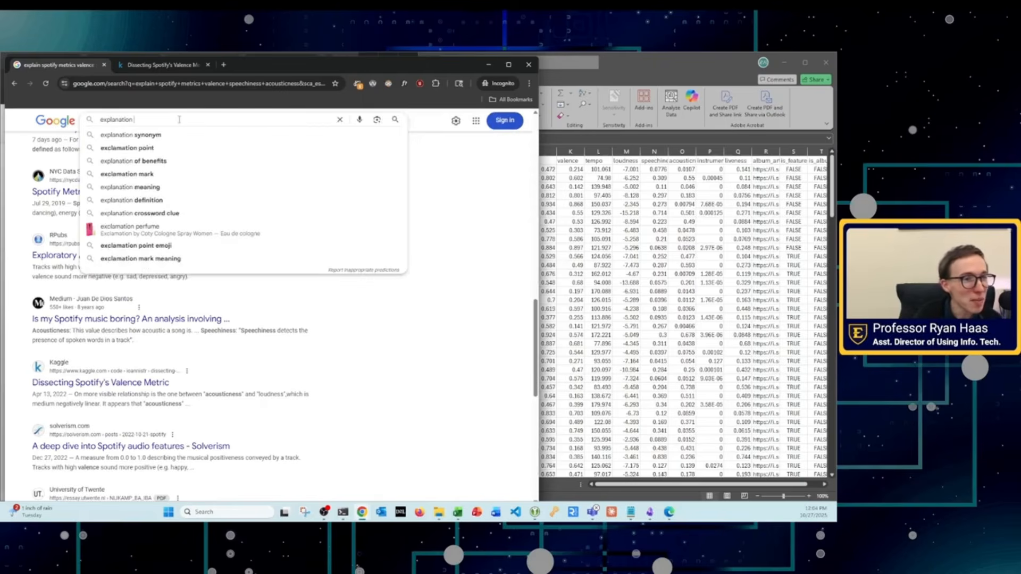
Step: Search Google for "explanation of spotify metrics" and look through the results
type("of spoti")
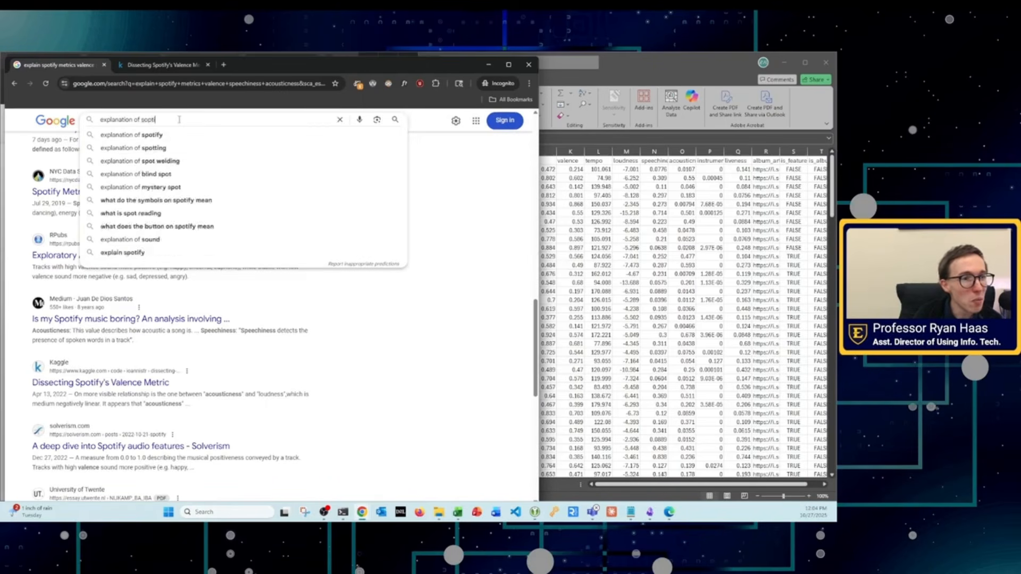
type("fy")
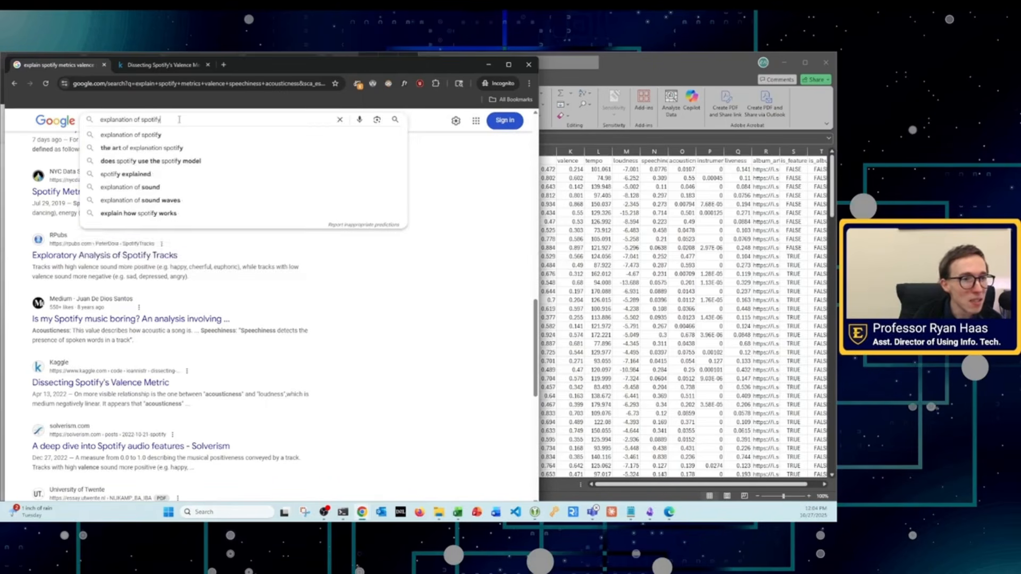
type("d")
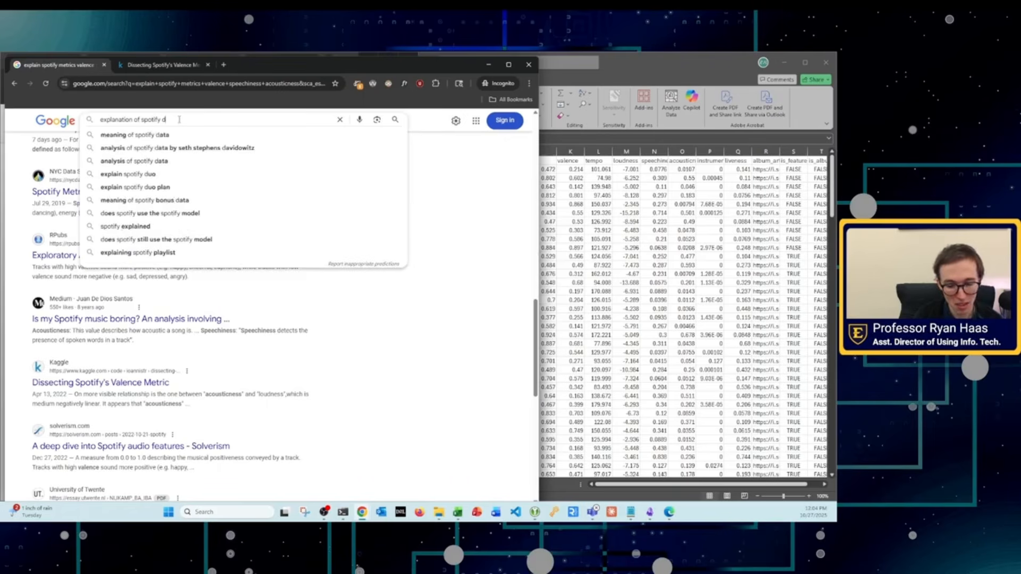
key("BackSpace")
key("BackSpace")
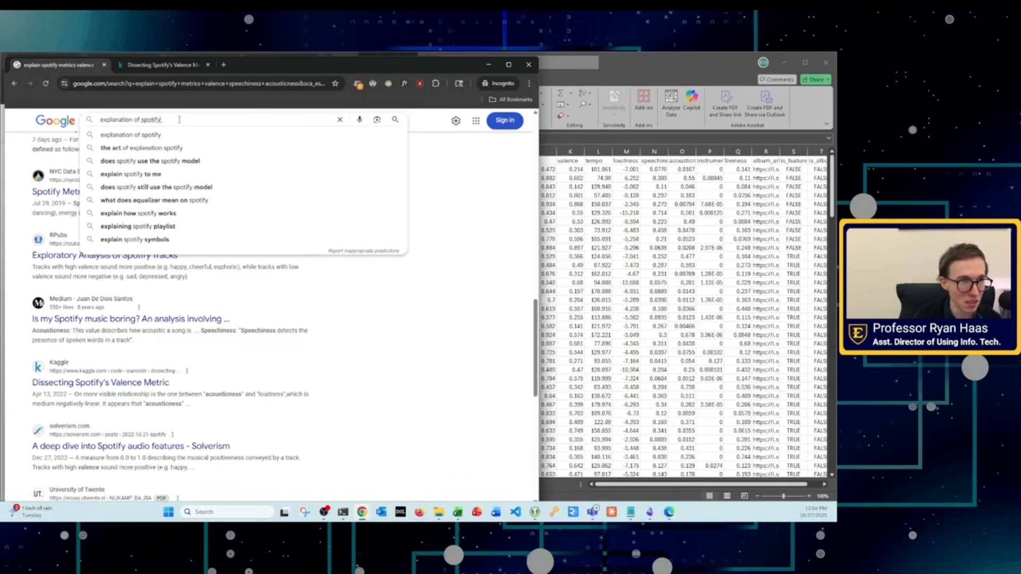
type("metrics")
key("Return")
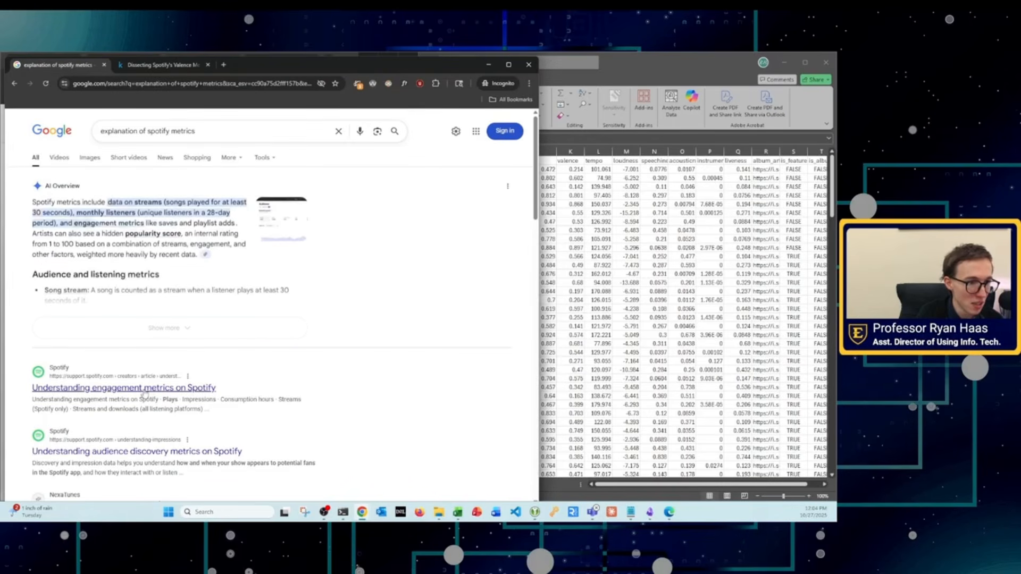
scroll(143, 393, "down", 3)
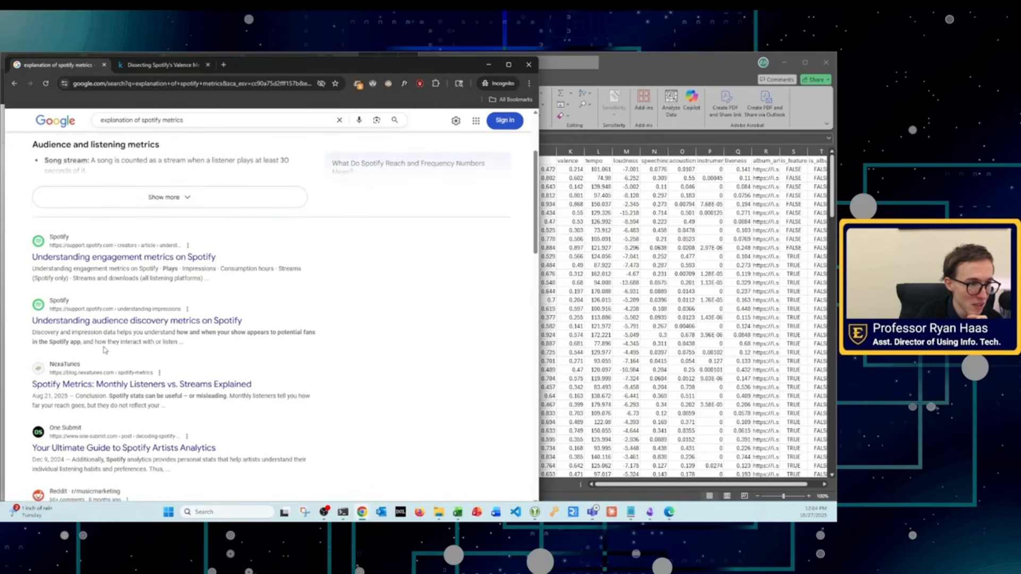
scroll(112, 334, "down", 3)
Step: Refine the Google search to "explanation of spotify metrics liveness speechiness"
left_click(221, 119)
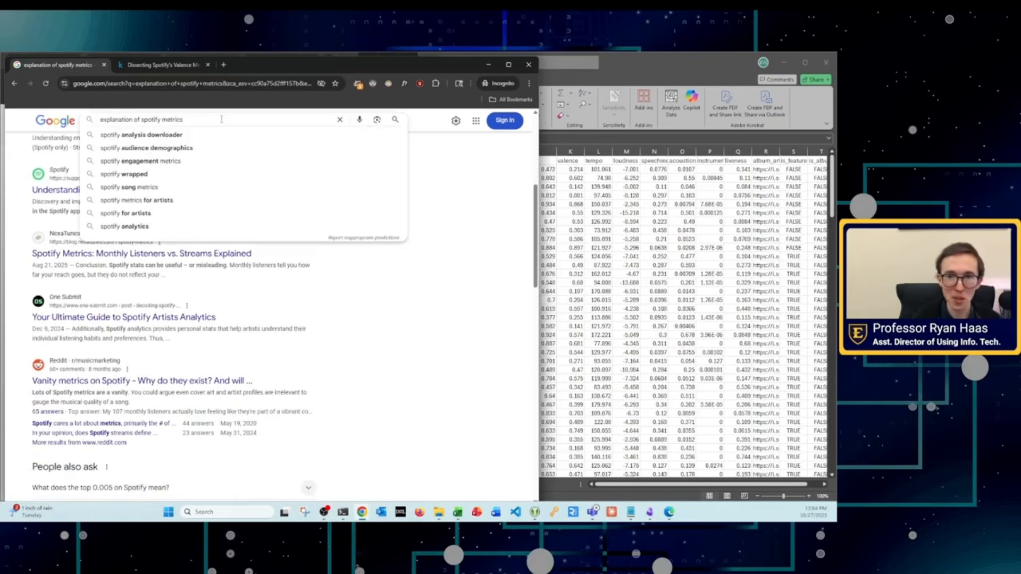
type("in")
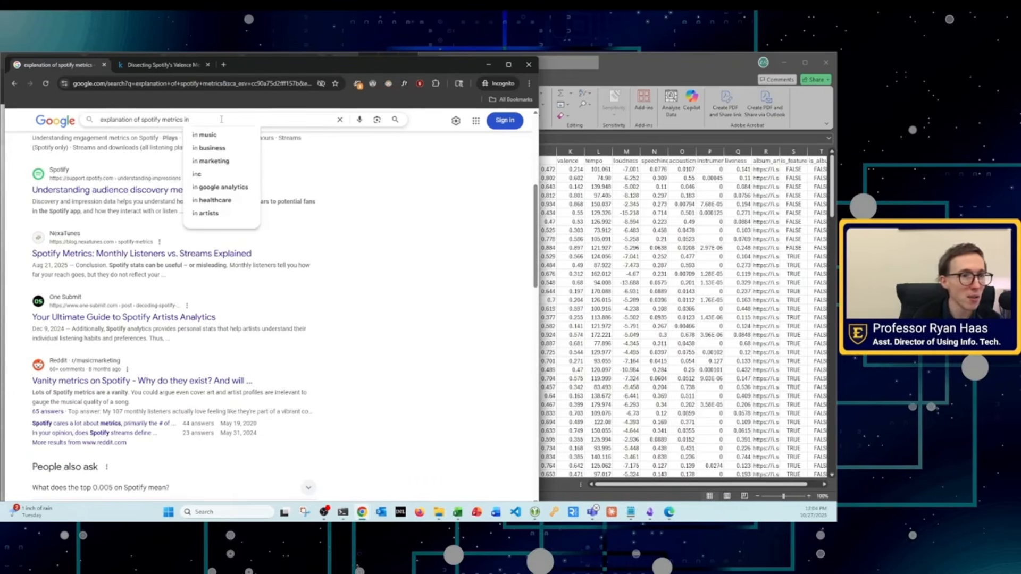
type("str")
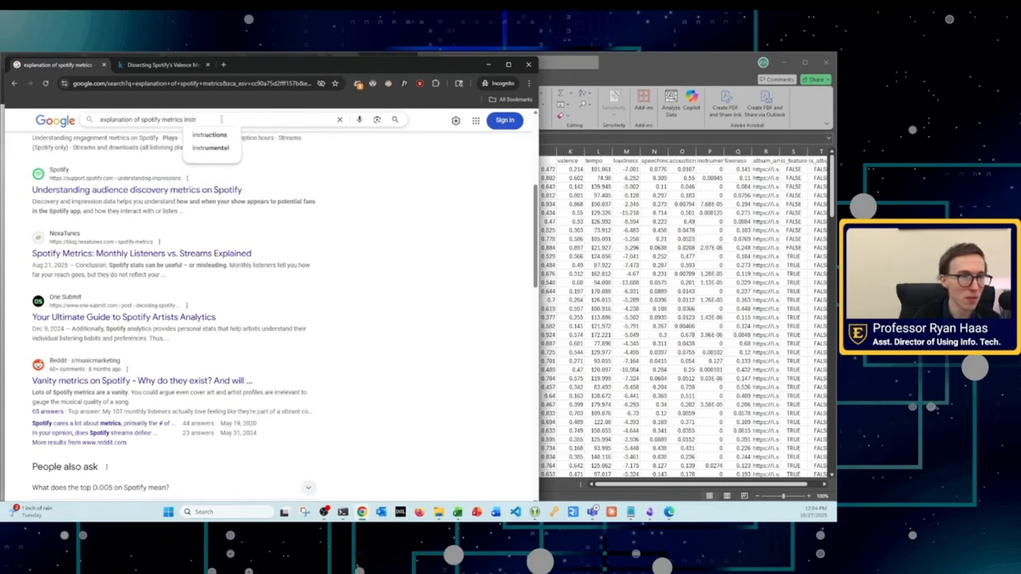
key("BackSpace")
key("BackSpace")
key("BackSpace")
key("BackSpace")
key("BackSpace")
type("livenes")
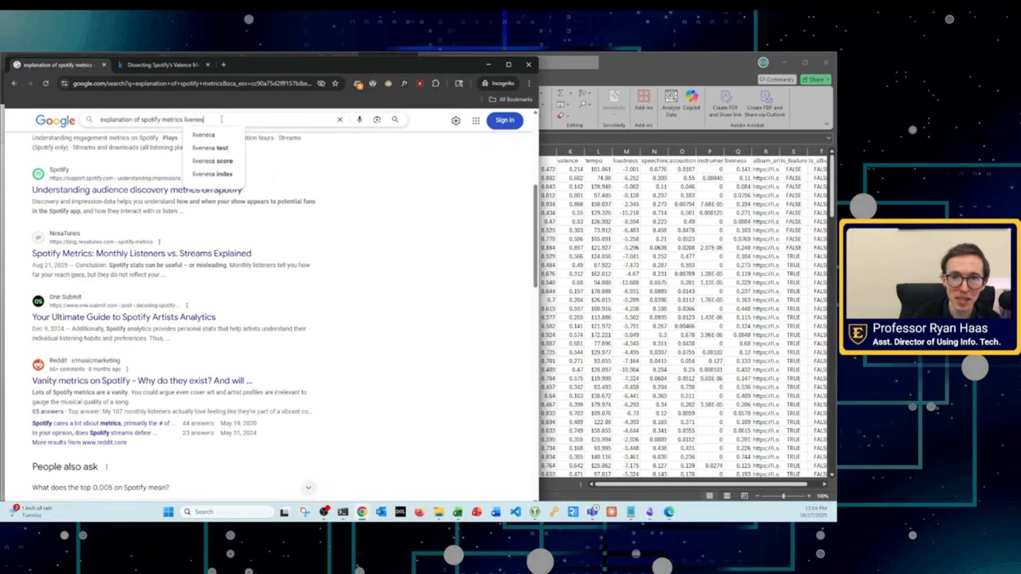
type("s")
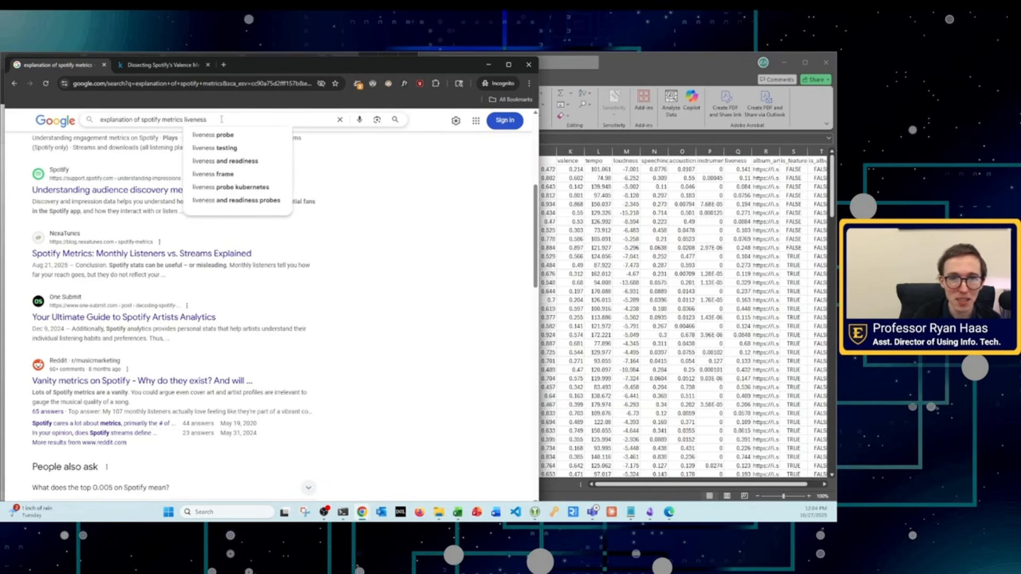
type(" speechines")
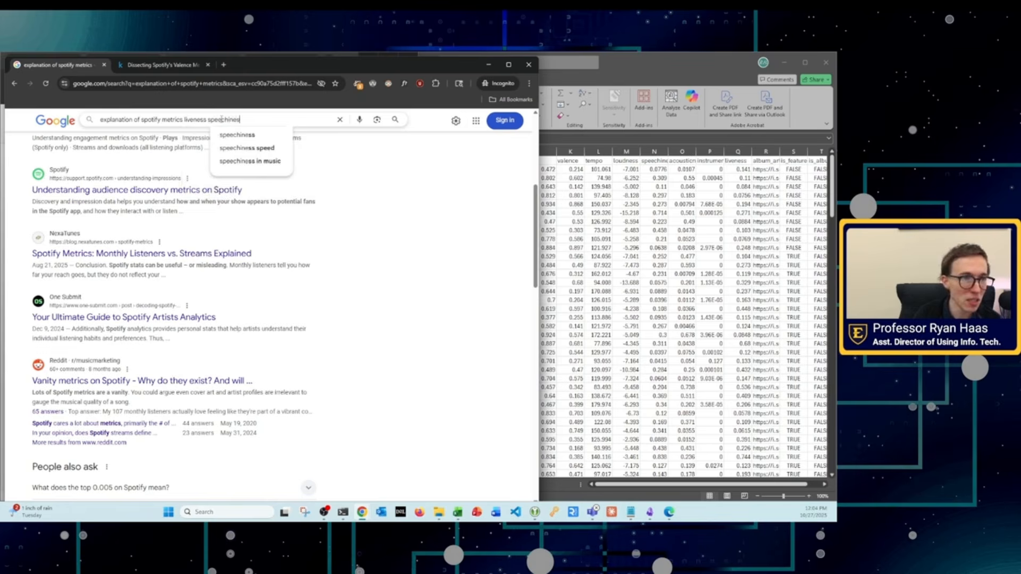
type("s")
key("Return")
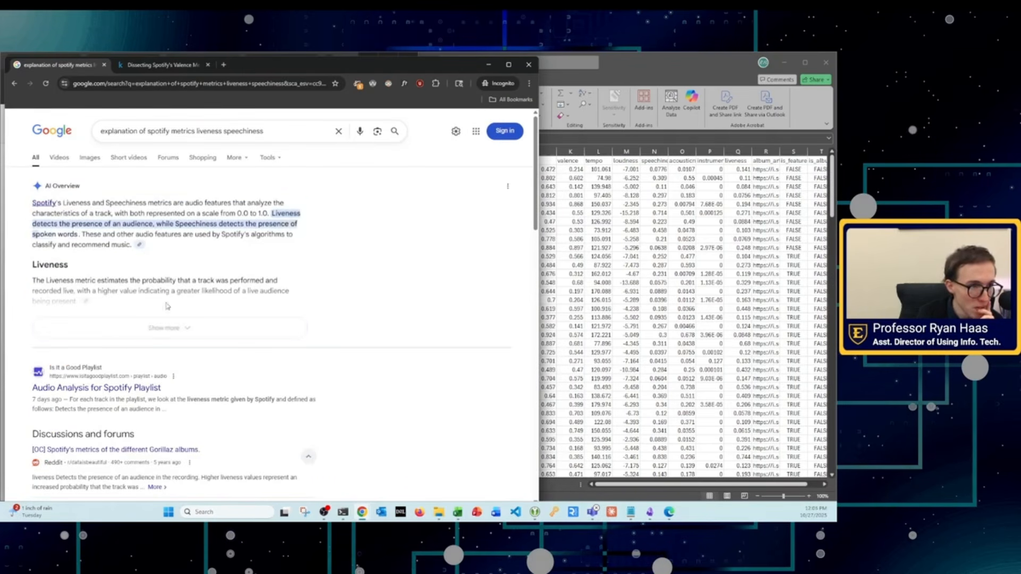
Step: Expand the AI Overview, check its cited sources, open the Kaggle "Exploring Spotify Dataset" result in a new tab, and read the overview
left_click(165, 327)
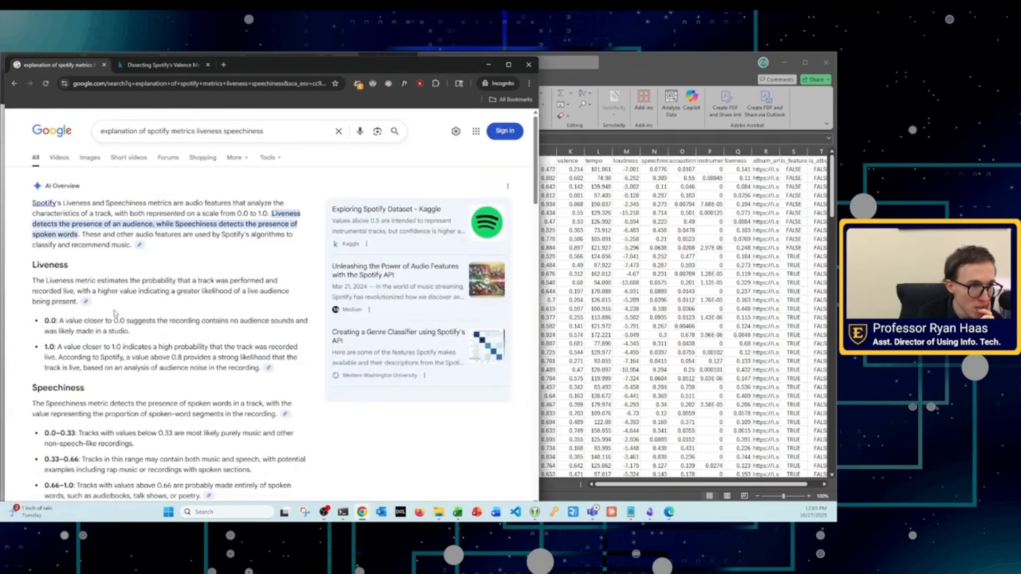
left_click(140, 245)
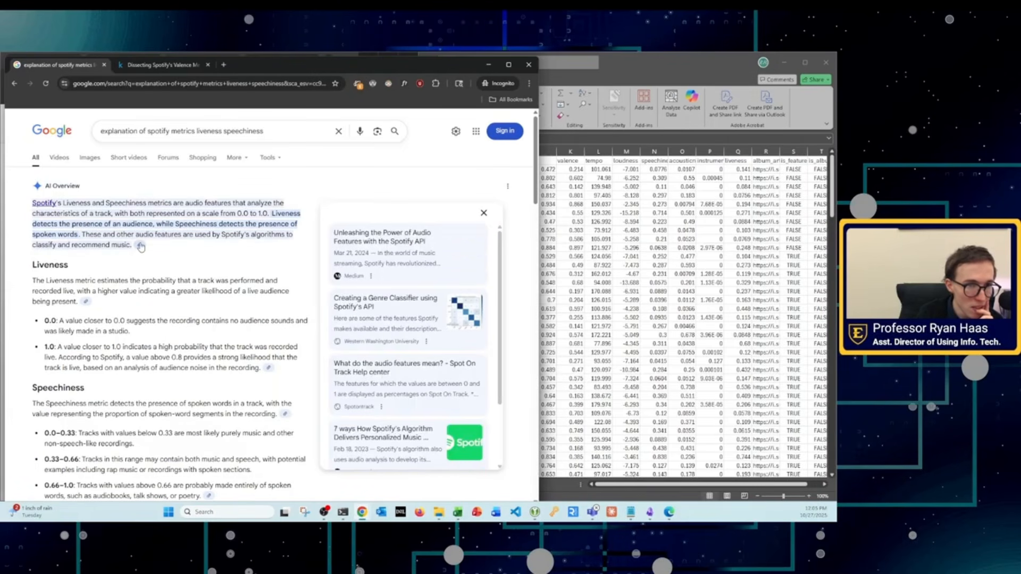
left_click(87, 302)
right_click(403, 238)
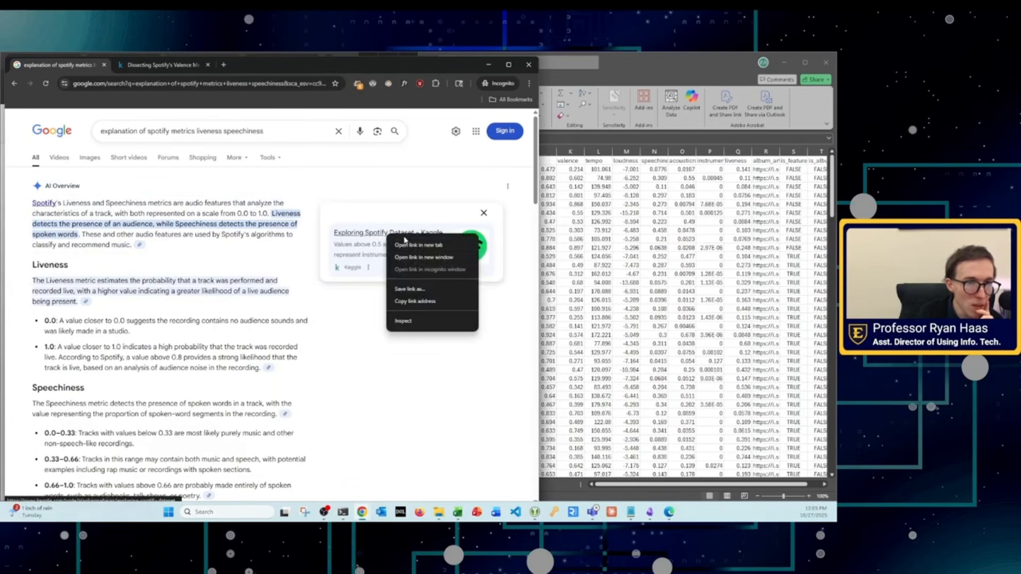
left_click(407, 245)
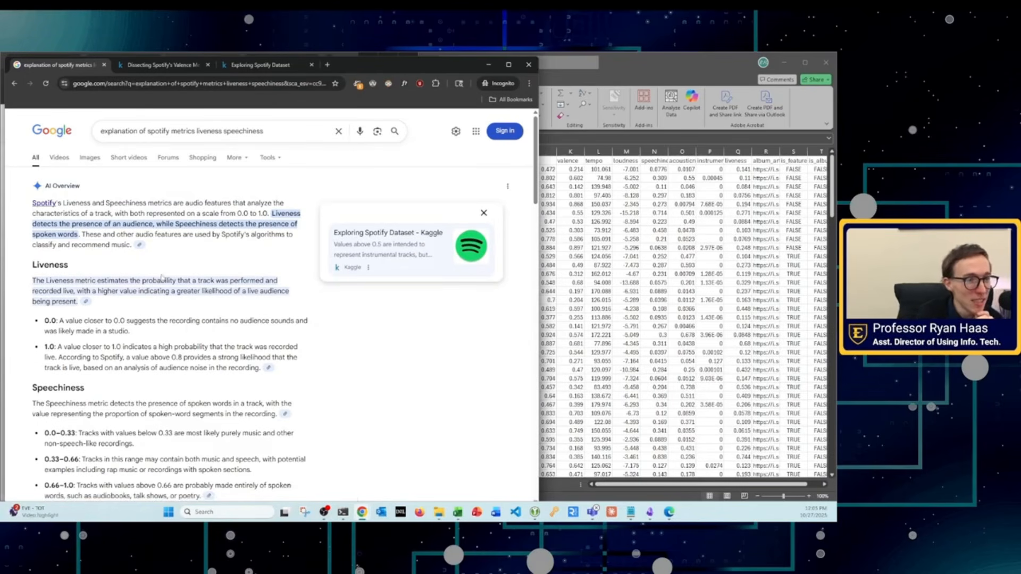
scroll(140, 248, "down", 1)
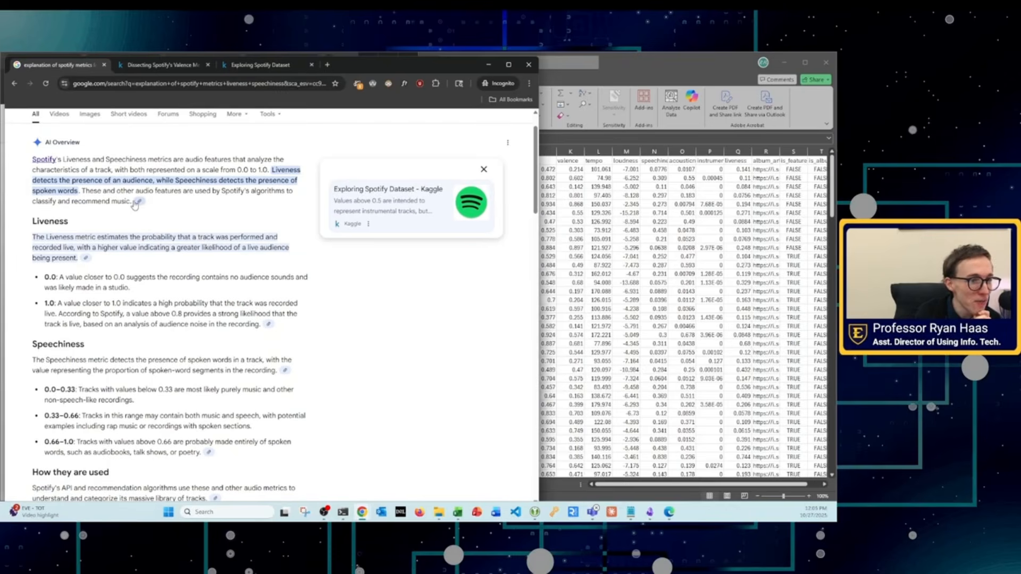
scroll(196, 402, "down", 1)
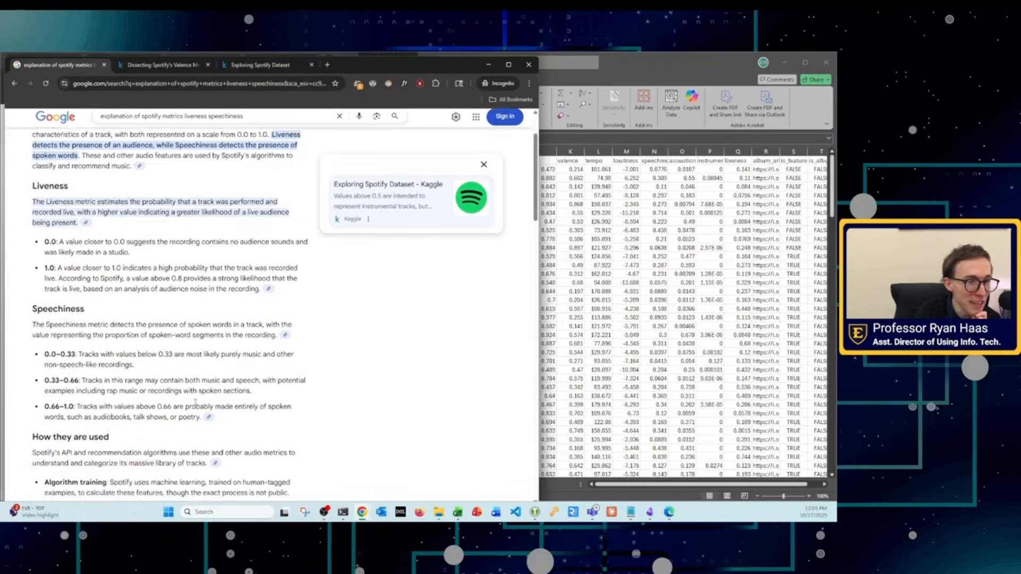
scroll(196, 402, "down", 2)
Step: Switch to the "Exploring Spotify Dataset" notebook and find its audio feature definitions
left_click(263, 56)
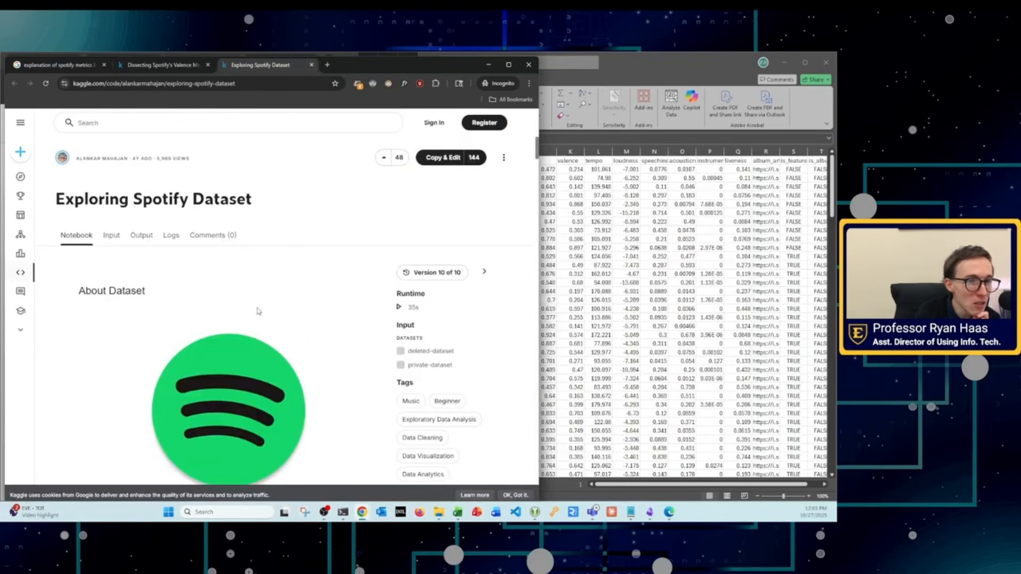
scroll(256, 311, "down", 10)
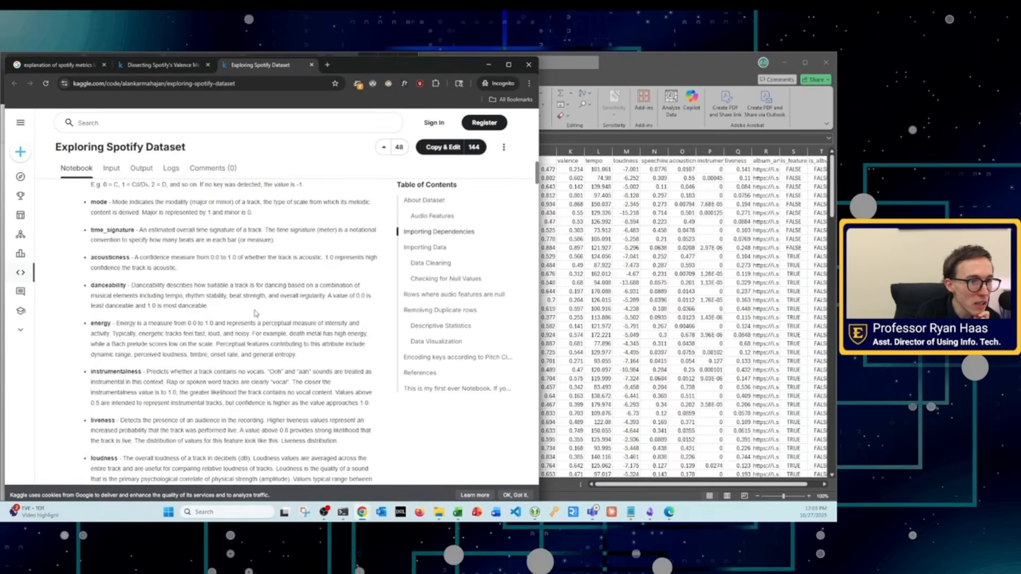
scroll(256, 314, "up", 2)
scroll(254, 303, "down", 2)
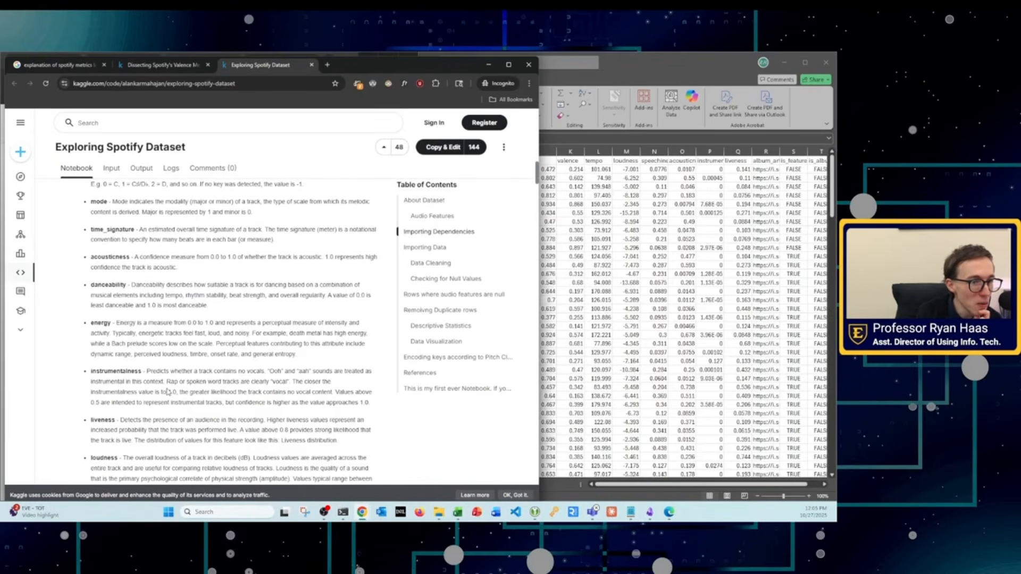
scroll(166, 391, "down", 2)
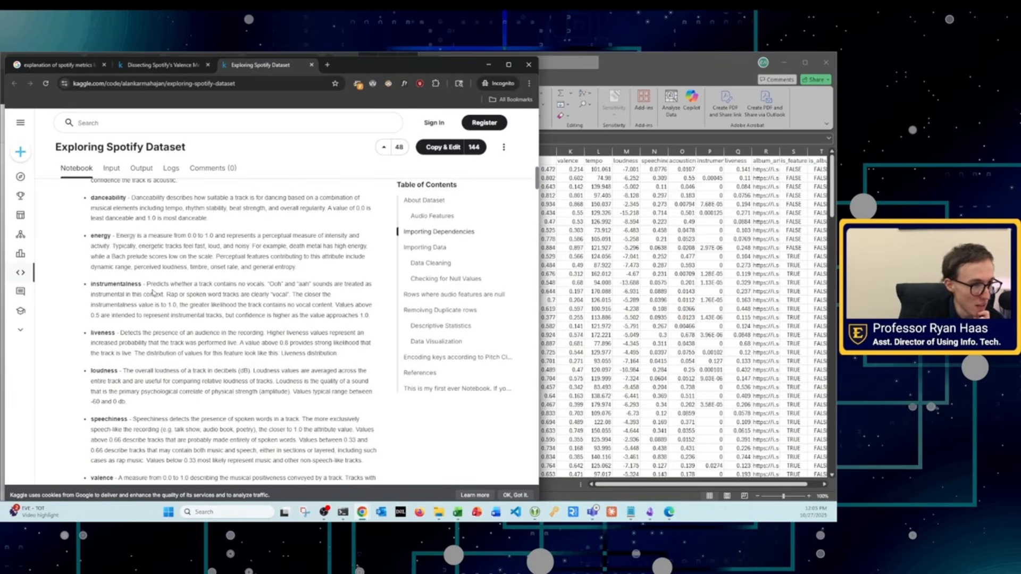
Step: Read the instrumentalness definition in the Kaggle notebook, highlighting its key passages
left_click_drag(146, 284, 372, 318)
left_click_drag(217, 322, 379, 319)
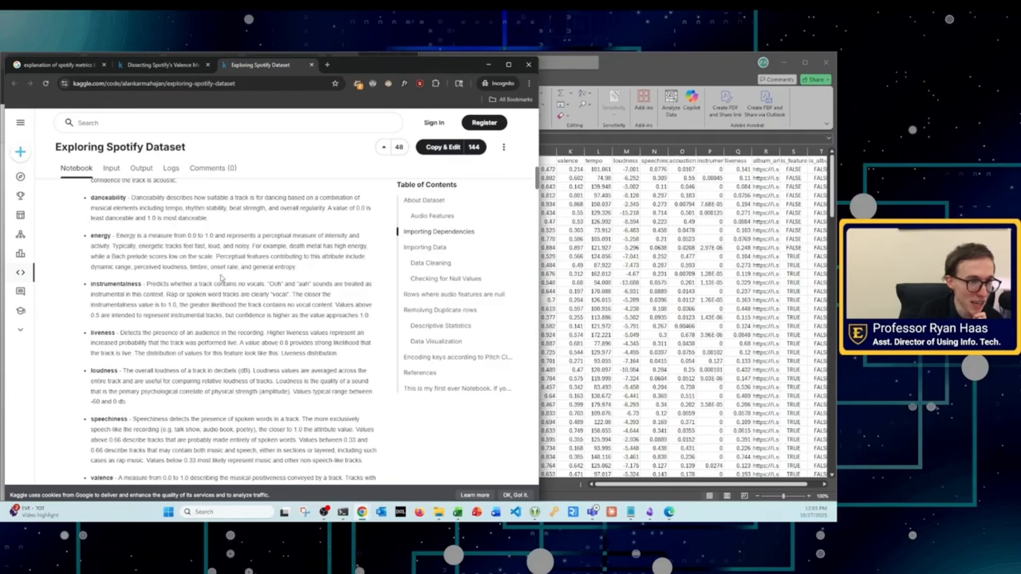
left_click_drag(348, 304, 376, 315)
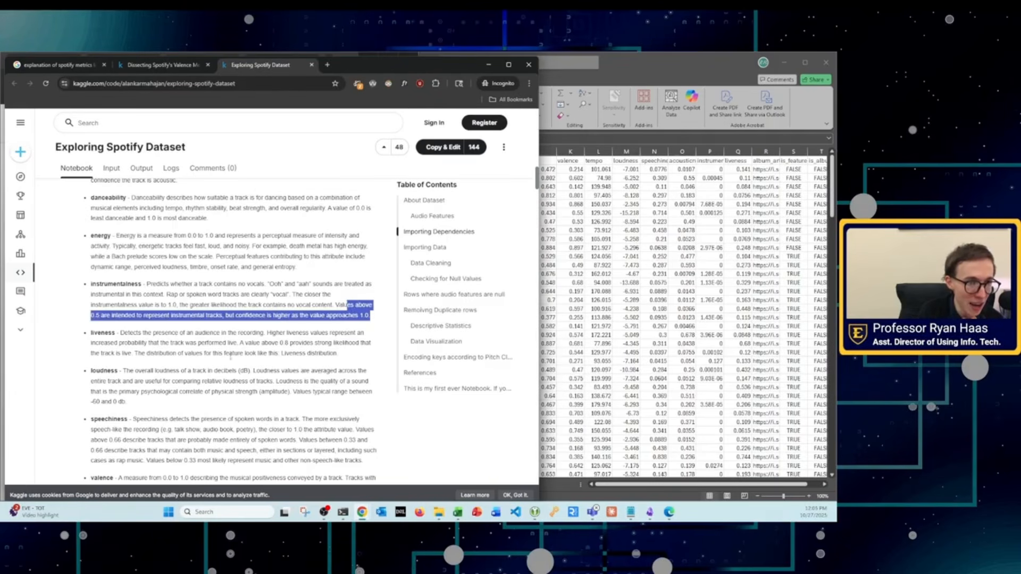
left_click(188, 285)
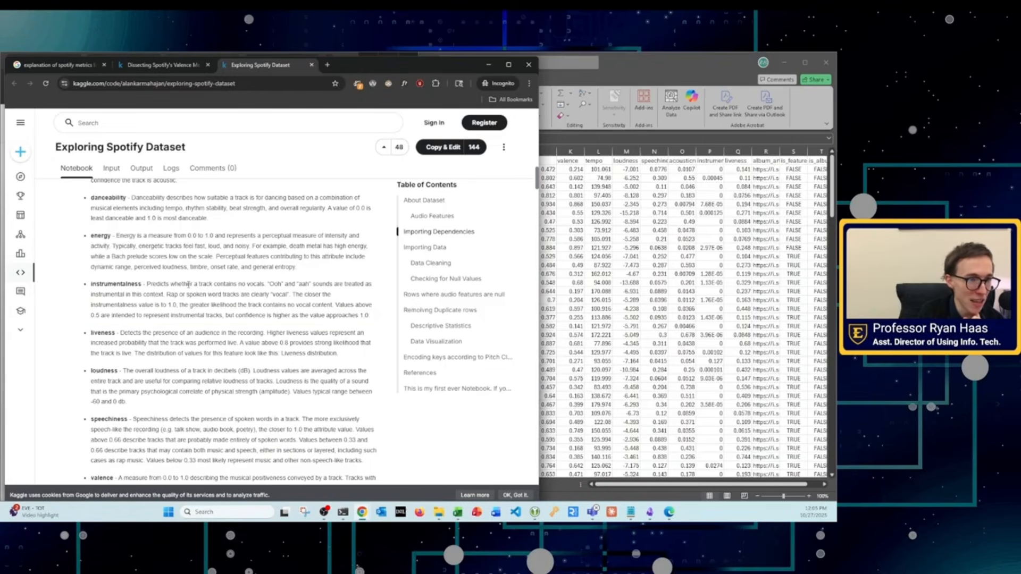
left_click_drag(179, 306, 146, 284)
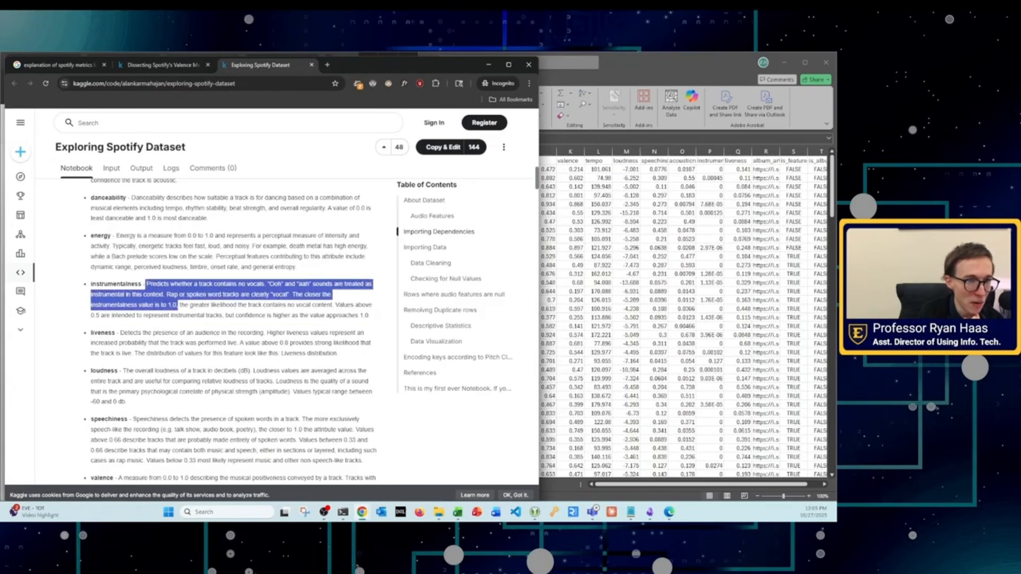
left_click(147, 284)
Step: Read the energy definition in the notebook, highlighting the phrases on perceptual intensity and how energetic tracks feel
scroll(154, 327, "up", 2)
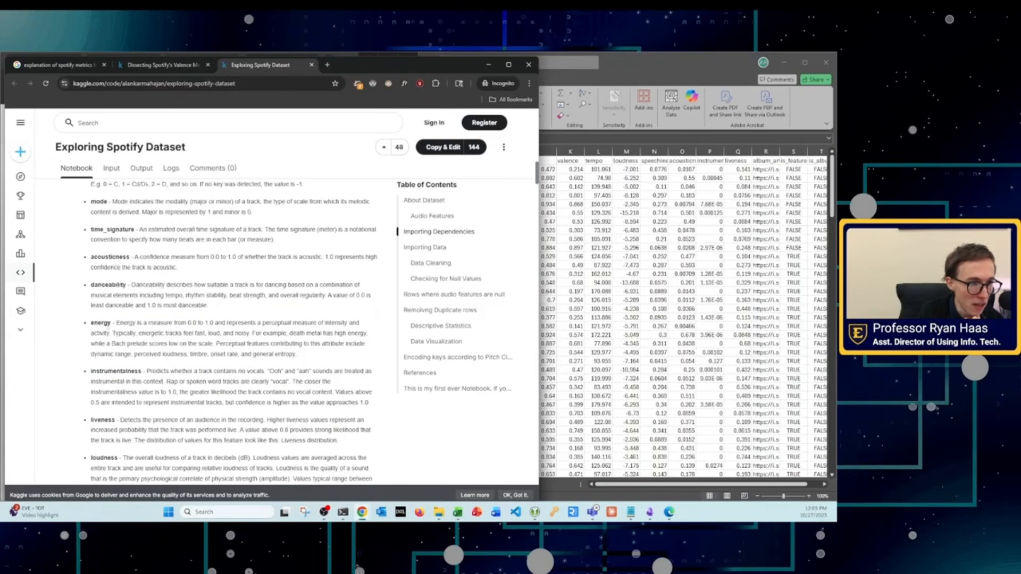
left_click_drag(98, 323, 137, 323)
left_click_drag(268, 323, 361, 325)
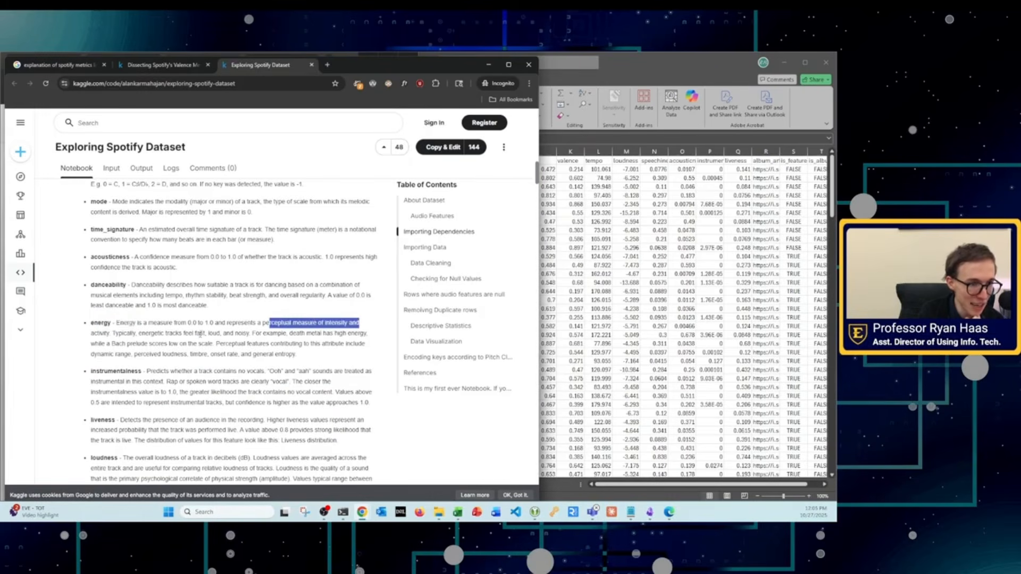
left_click_drag(200, 333, 218, 334)
left_click_drag(151, 333, 316, 338)
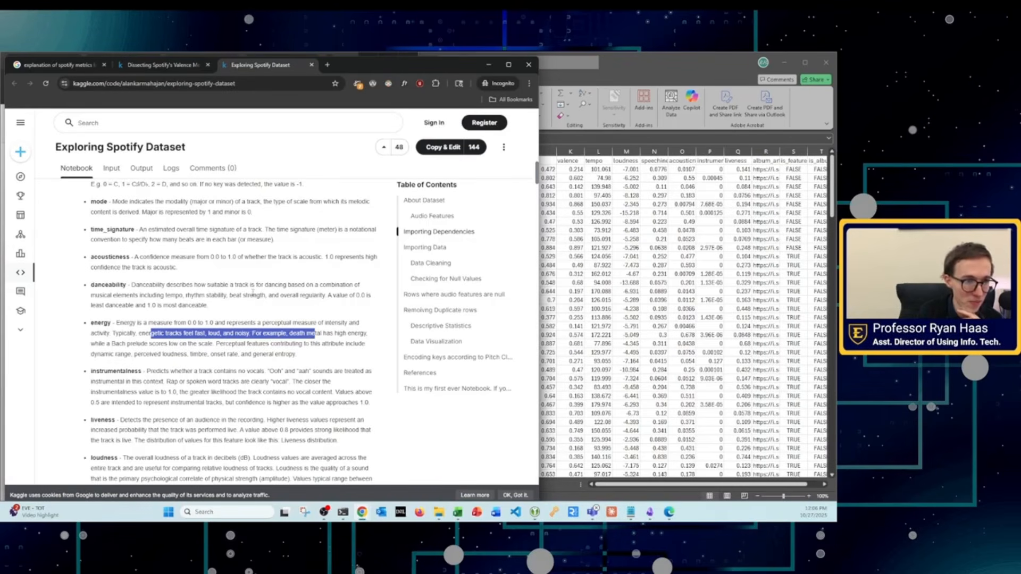
Step: Read the danceability definition, highlighting the musical elements it is based on, such as tempo, rhythm stability and beat strength
scroll(253, 292, "up", 1)
left_click_drag(143, 330, 225, 358)
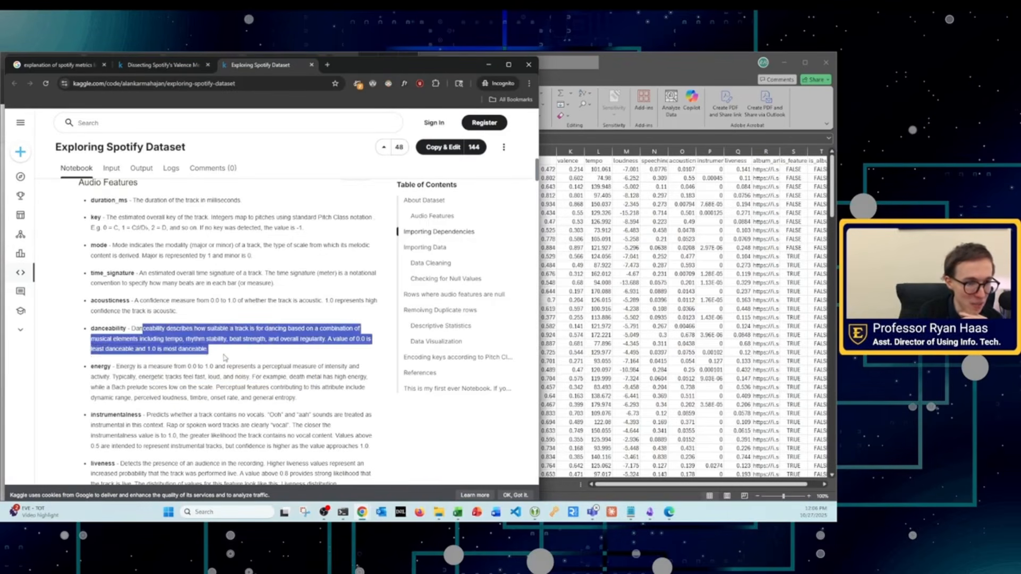
left_click(169, 339)
double_click(168, 340)
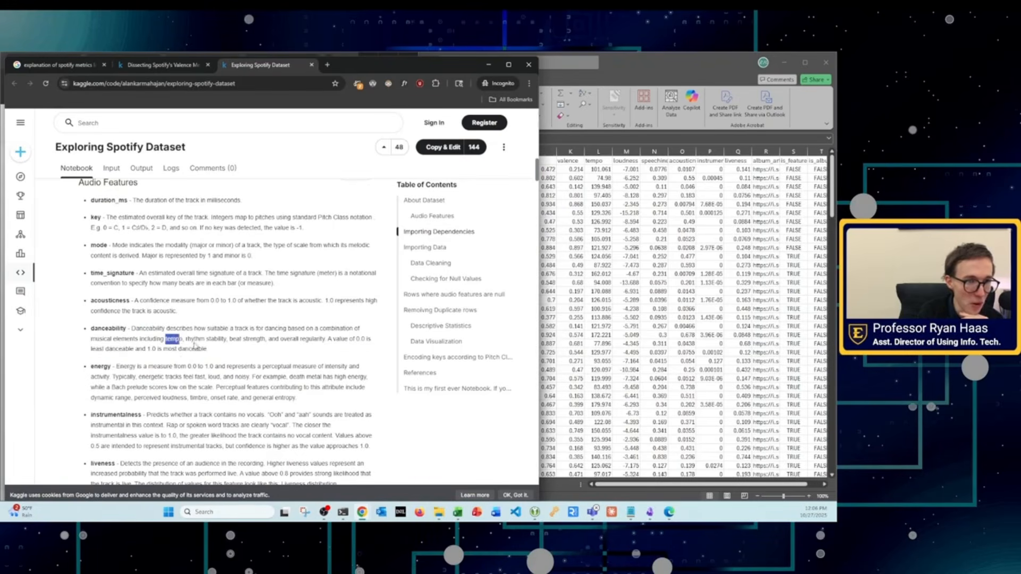
left_click_drag(192, 339, 325, 340)
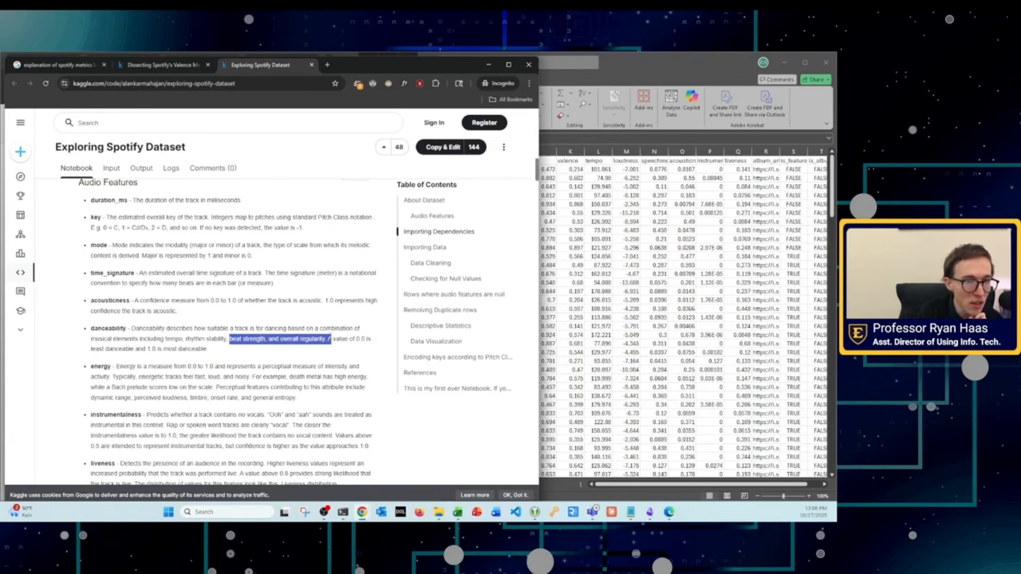
left_click(291, 343)
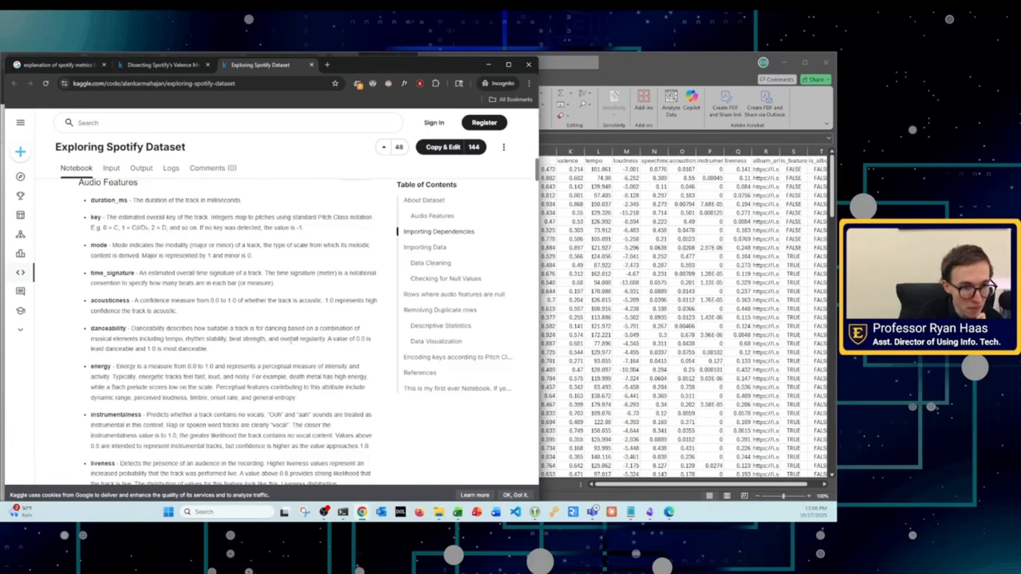
Step: Read the speechiness definition in the notebook, highlighting its description, example recordings and value ranges
scroll(301, 331, "down", 3)
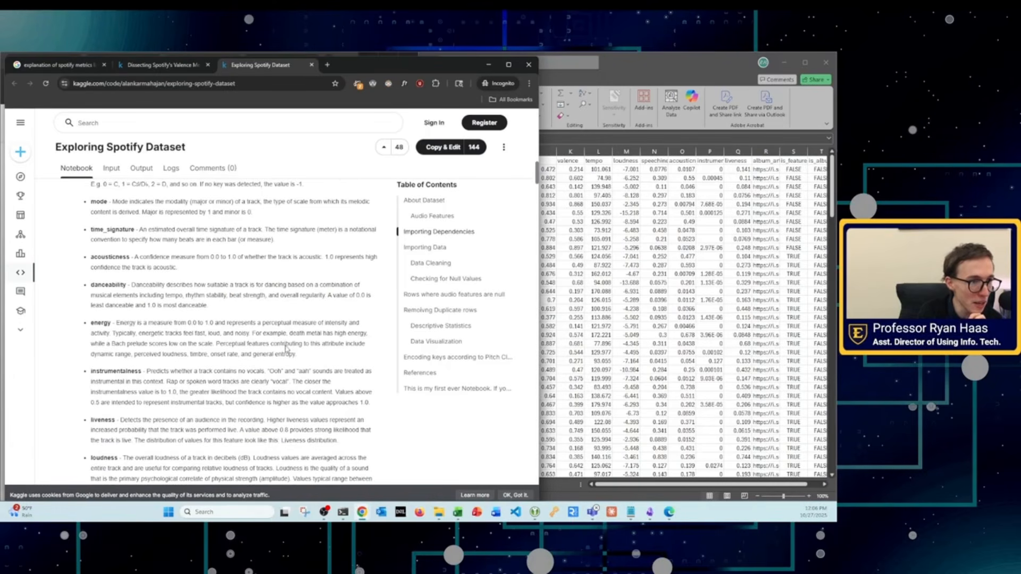
scroll(214, 366, "down", 1)
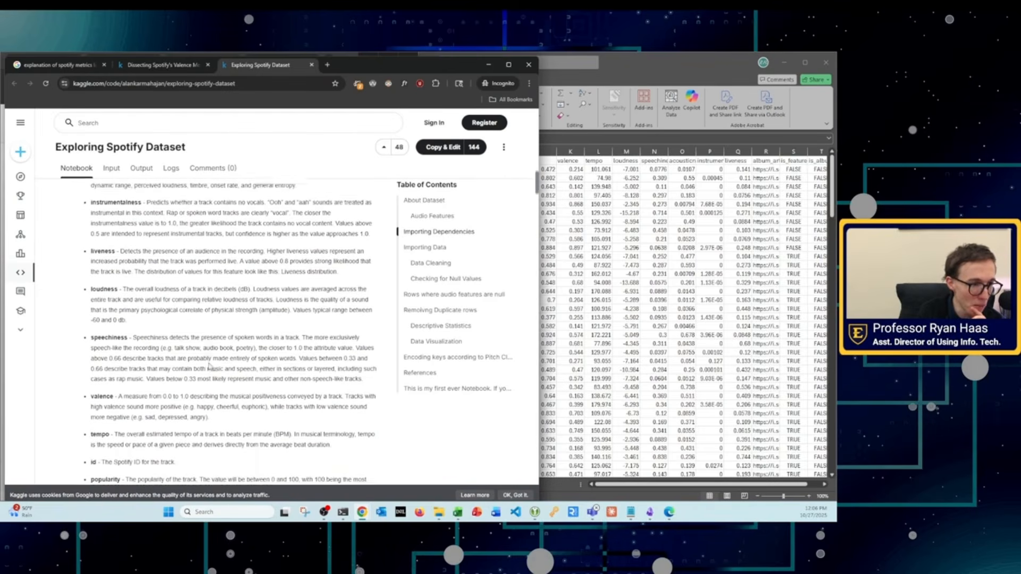
left_click_drag(129, 332, 320, 332)
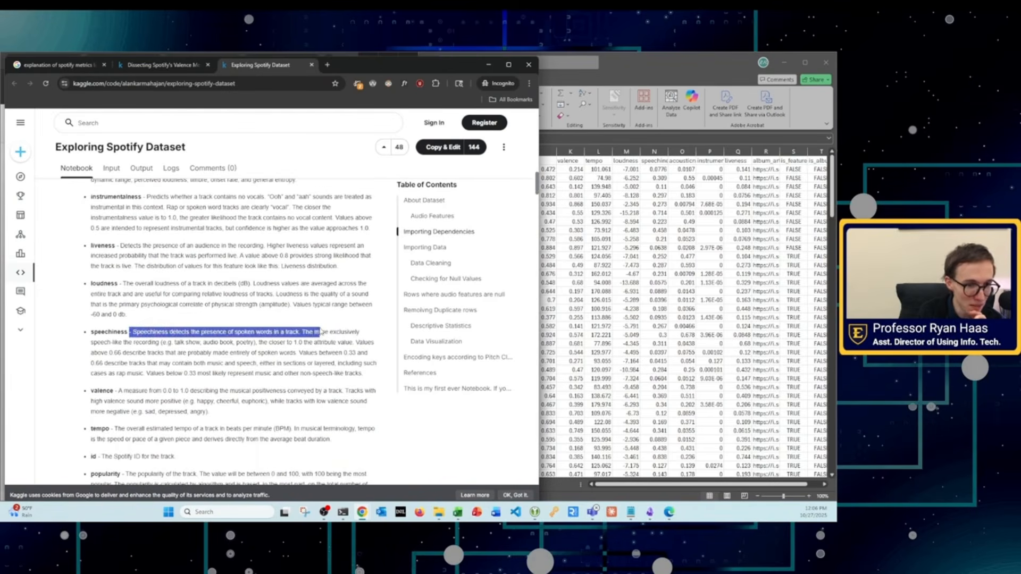
left_click(164, 342)
left_click_drag(164, 342, 362, 355)
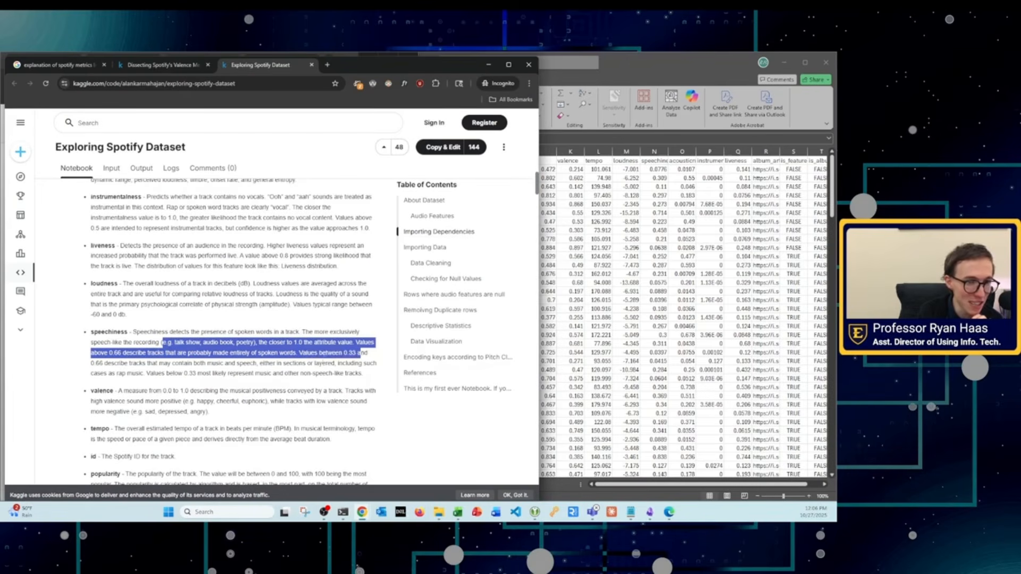
scroll(290, 376, "down", 2)
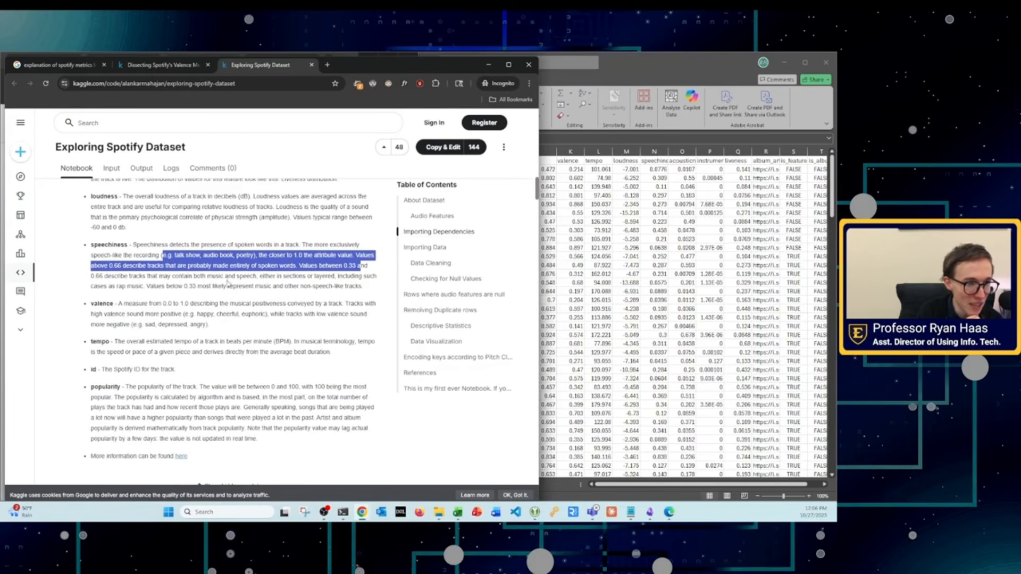
left_click_drag(259, 266, 295, 266)
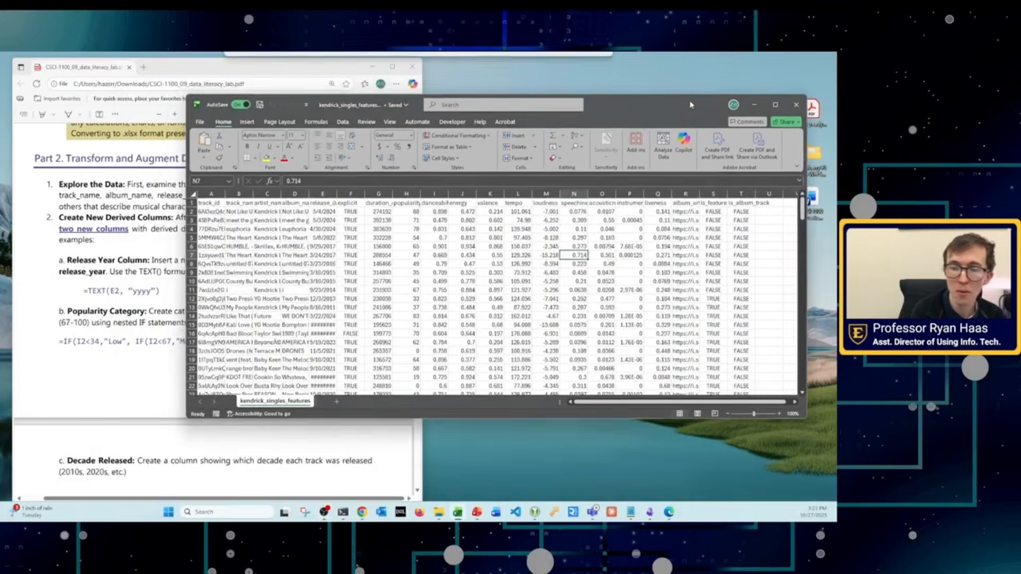
Step: Move and resize the kendrick_singles_features workbook window to fill the space beside the lab instructions PDF
left_click_drag(690, 105, 687, 97)
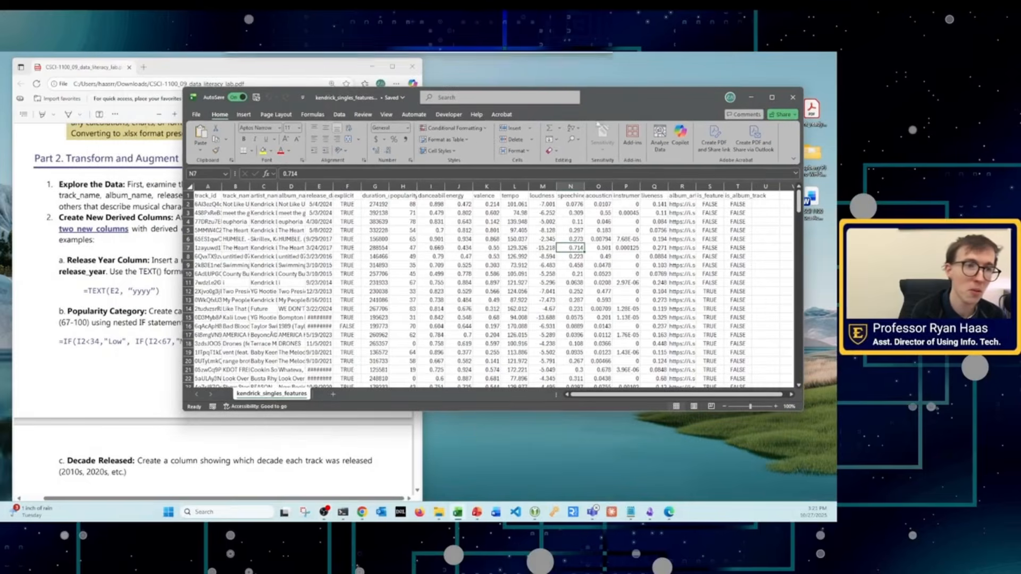
left_click_drag(186, 117, 422, 117)
left_click(525, 86)
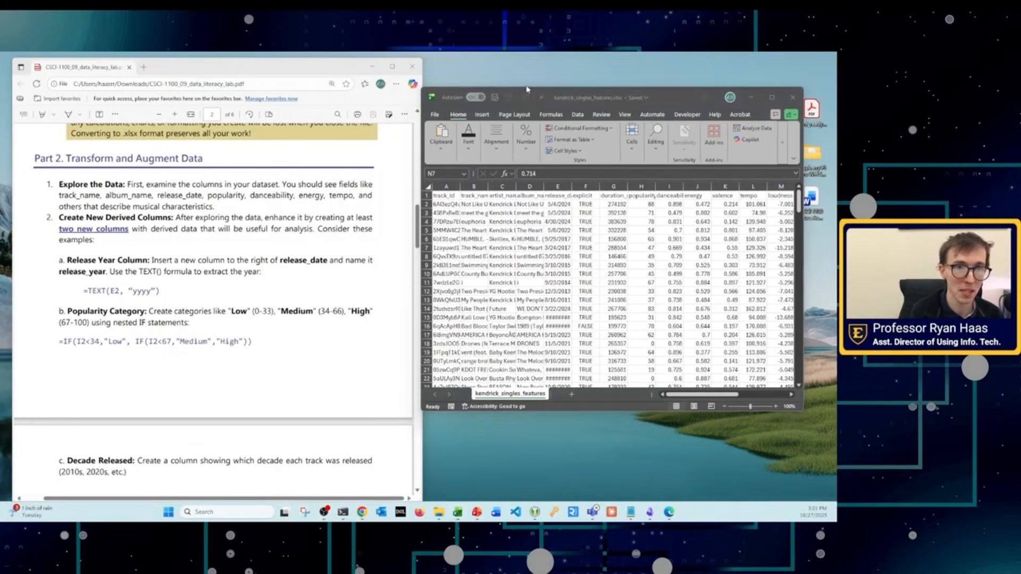
left_click_drag(526, 87, 534, 55)
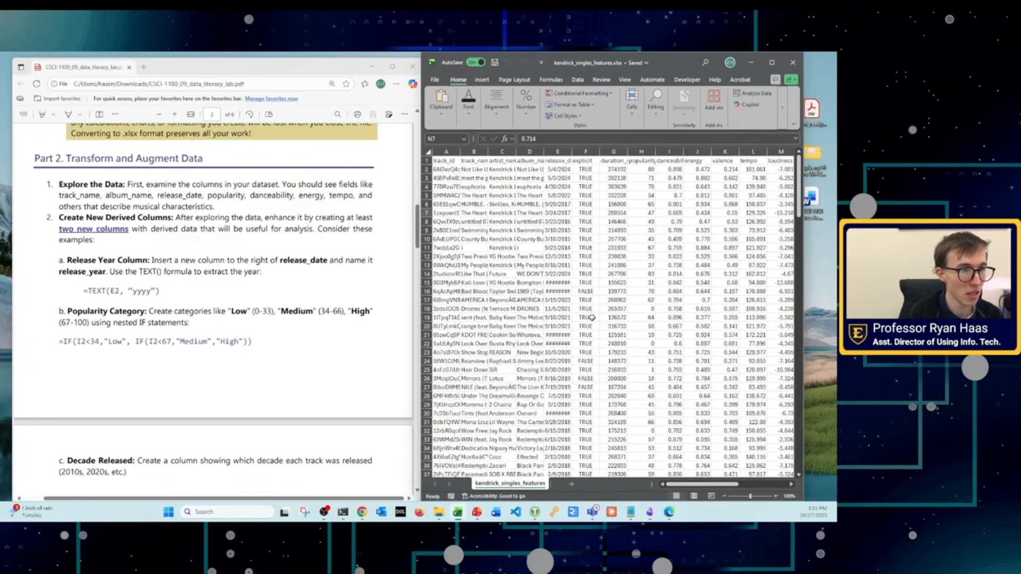
left_click_drag(800, 285, 836, 285)
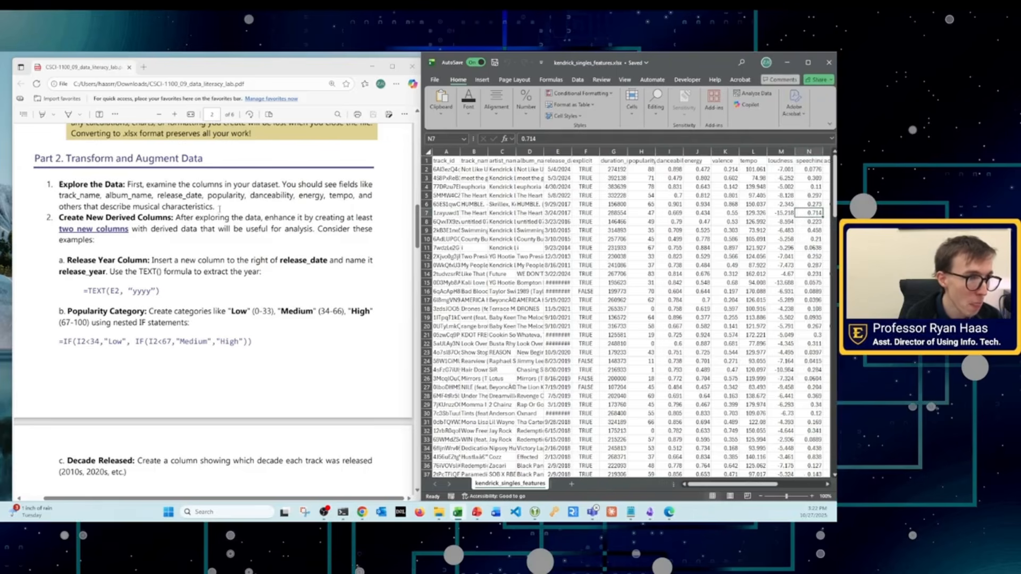
Step: Widen the release_date column to show full dates, and review the derived-column examples in Part 2 of the lab instructions
scroll(219, 209, "up", 2)
scroll(220, 209, "down", 2)
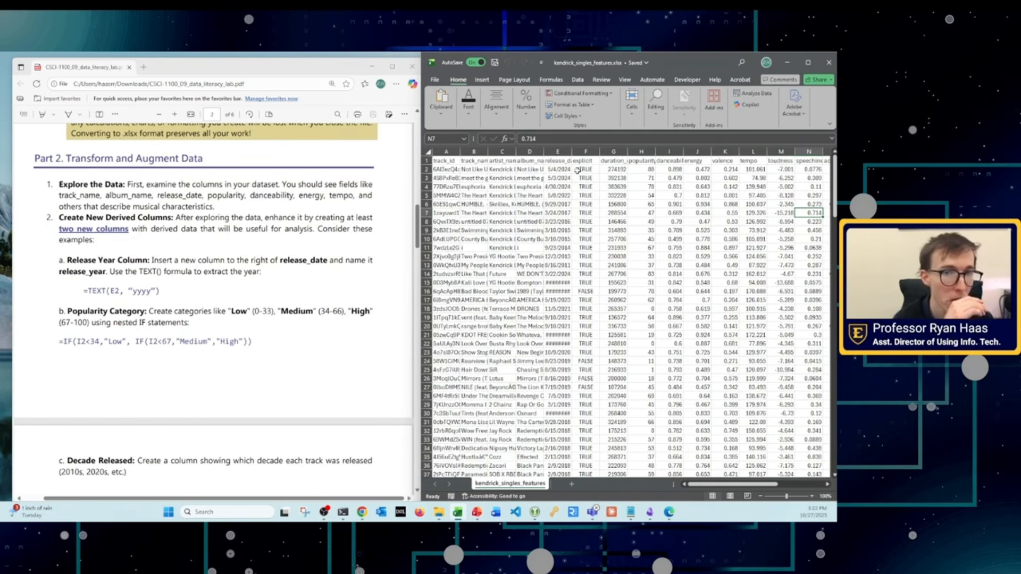
left_click_drag(573, 152, 601, 151)
left_click(588, 272)
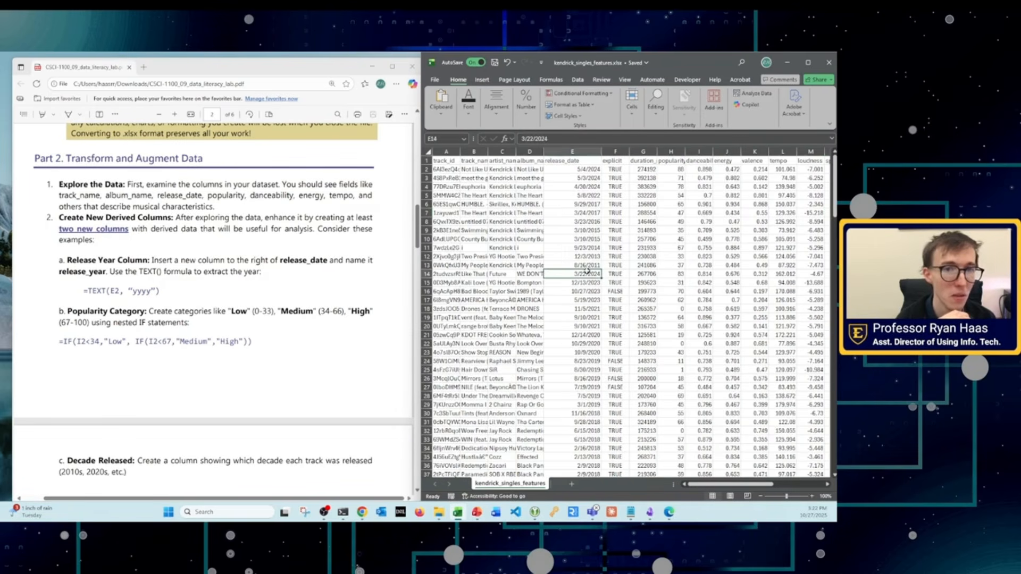
scroll(267, 277, "down", 3)
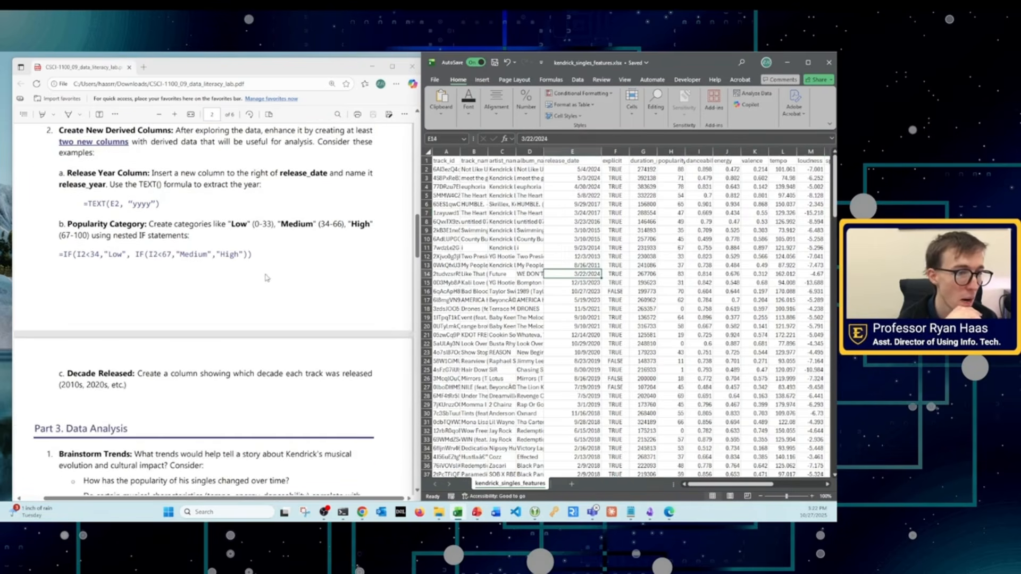
scroll(267, 277, "up", 1)
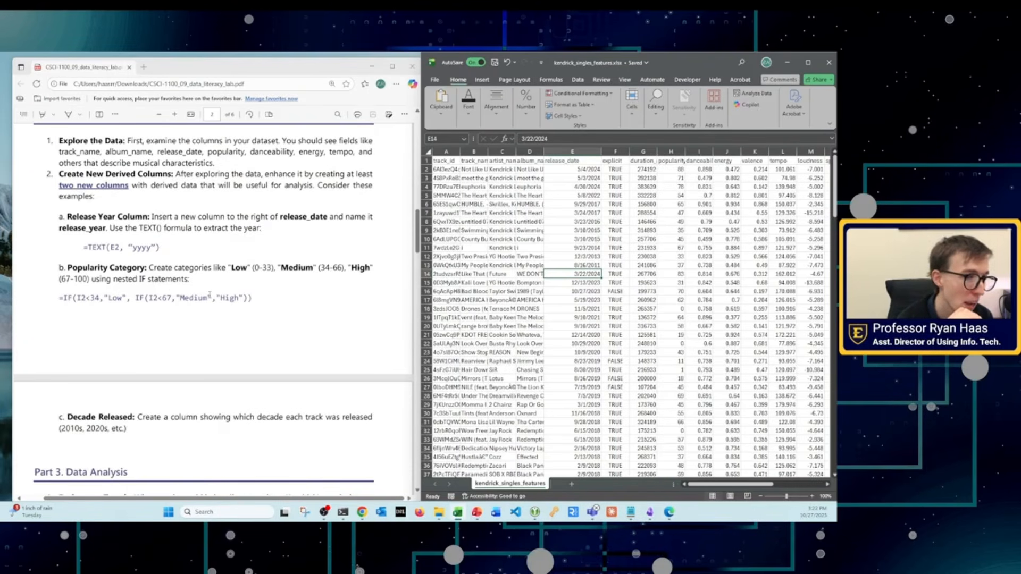
Step: Narrow the release_date column slightly and reread the derived-column instructions in Part 2 of the lab PDF
left_click_drag(601, 153, 585, 154)
scroll(108, 308, "up", 3)
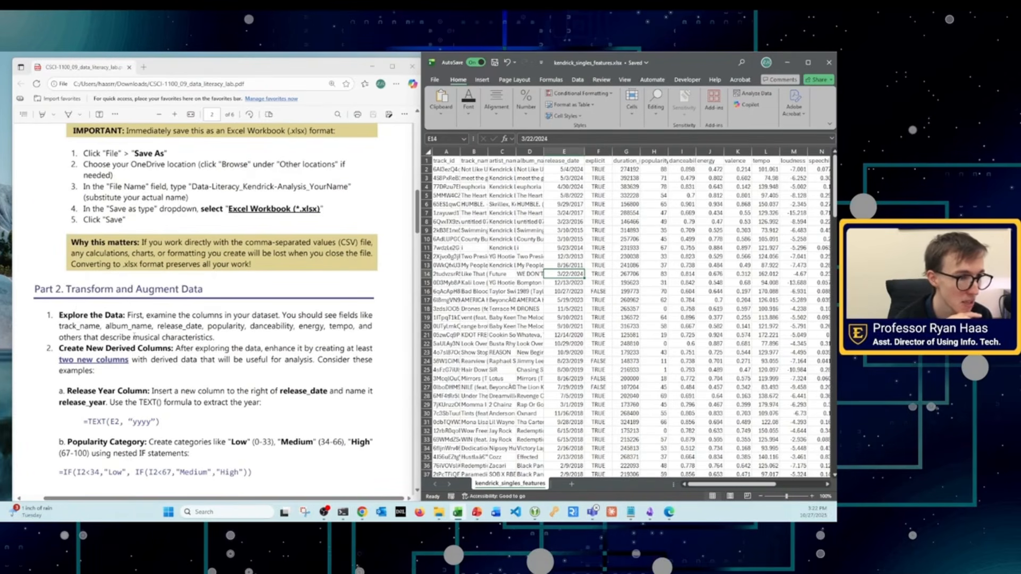
scroll(134, 336, "down", 1)
scroll(136, 346, "up", 2)
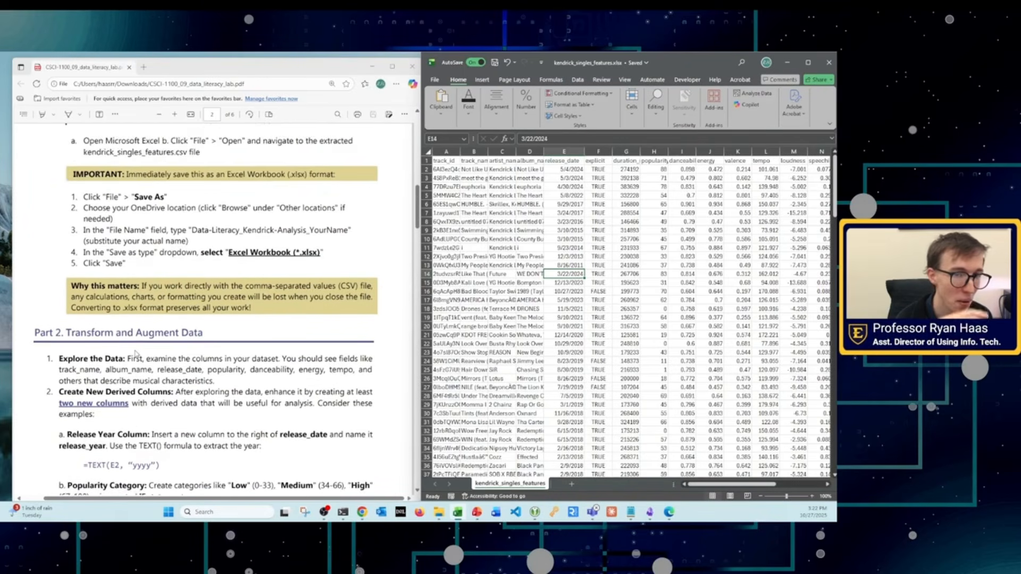
scroll(136, 355, "down", 1)
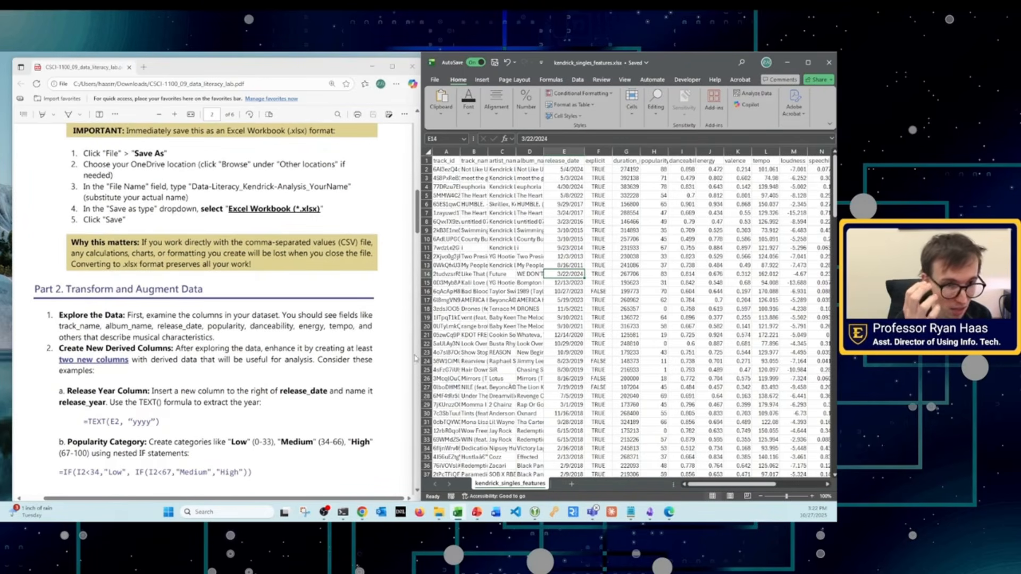
Step: Enlarge the workbook window over the edge of the lab PDF and widen the release_date column
left_click_drag(419, 353, 373, 355)
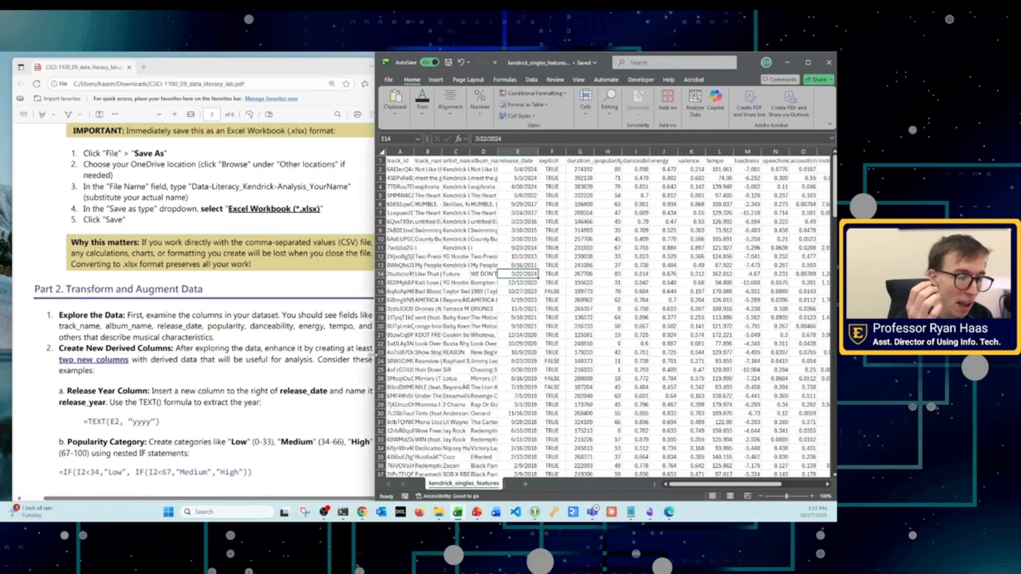
scroll(272, 369, "down", 2)
scroll(103, 360, "down", 1)
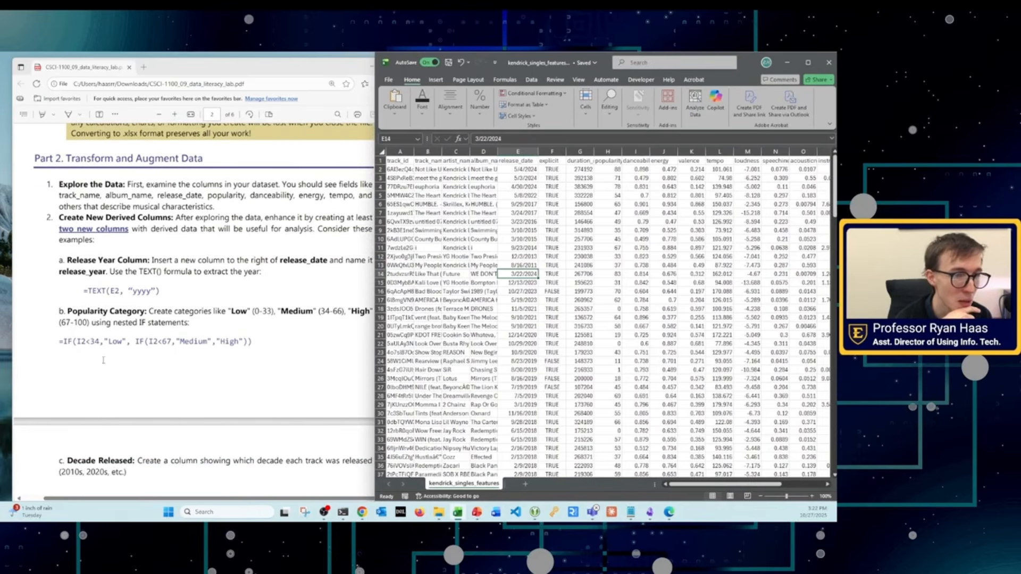
left_click(537, 198)
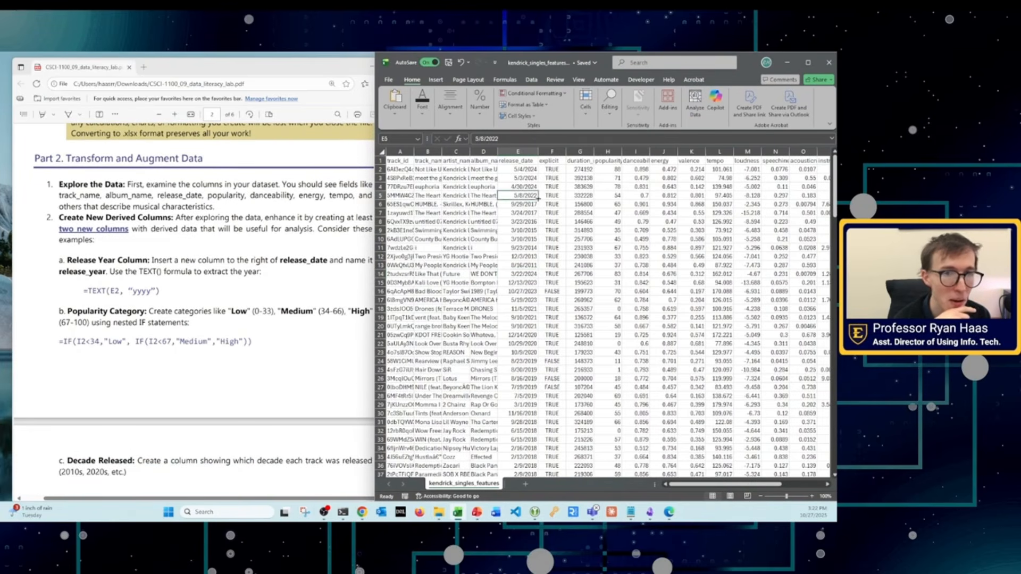
left_click_drag(535, 151, 558, 151)
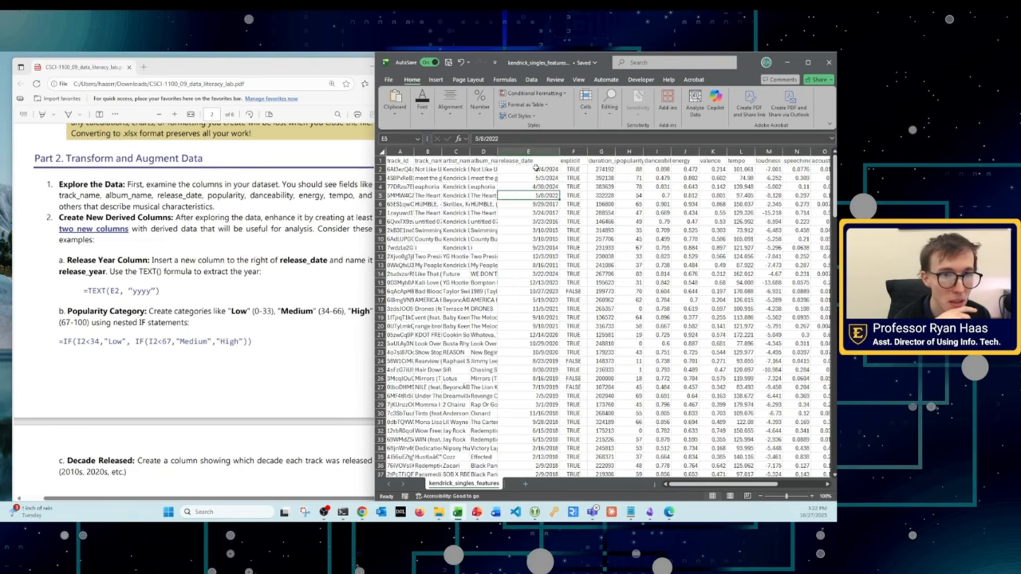
left_click(535, 169)
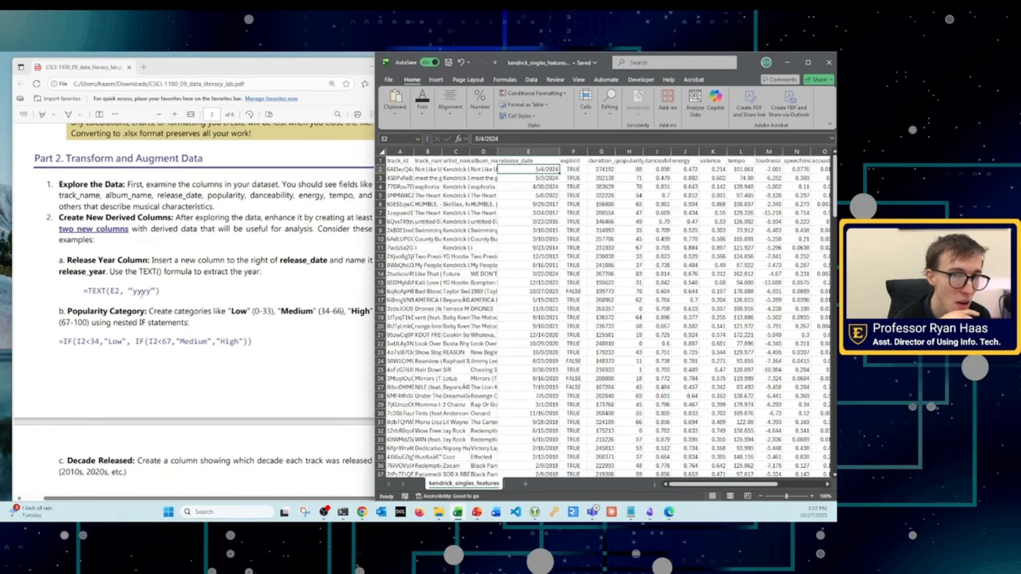
Step: Insert a blank column between the release_date and explicit columns
left_click(580, 151)
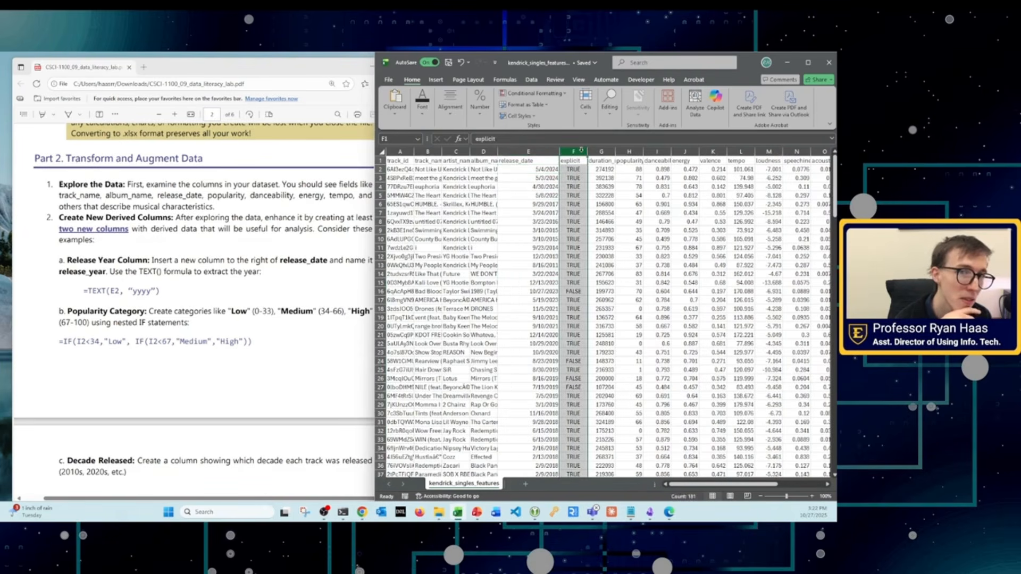
right_click(575, 153)
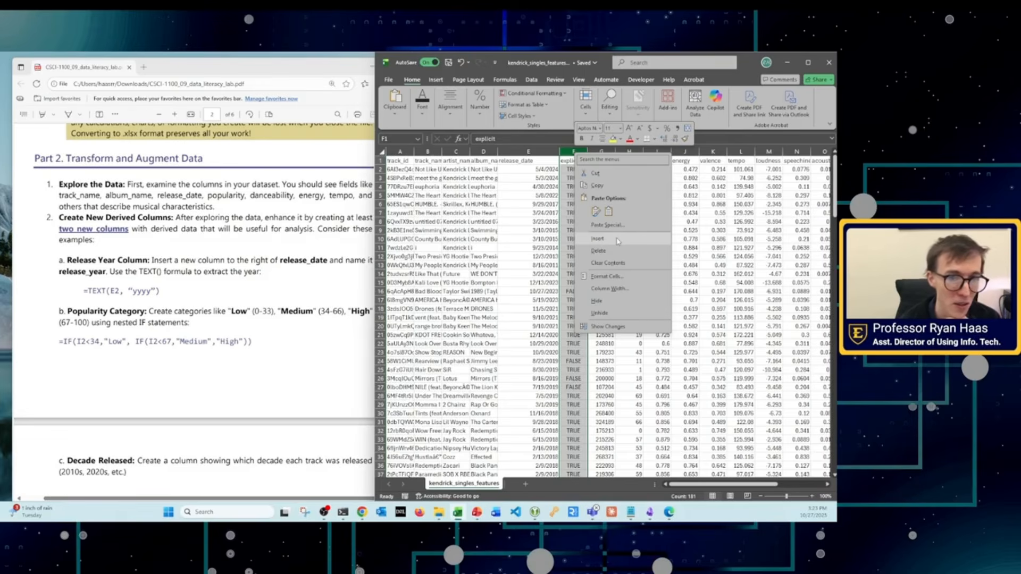
left_click(570, 152)
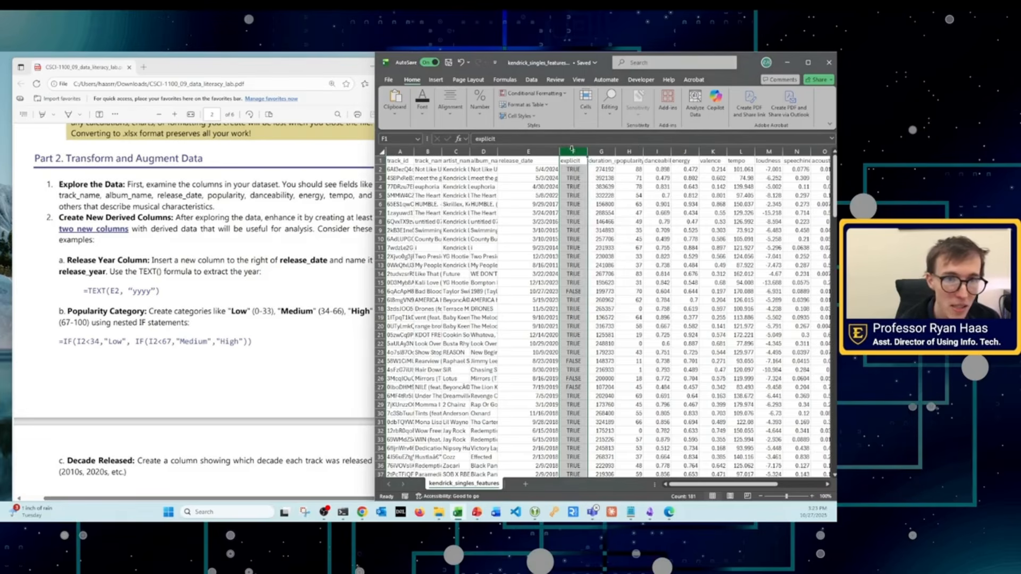
right_click(573, 153)
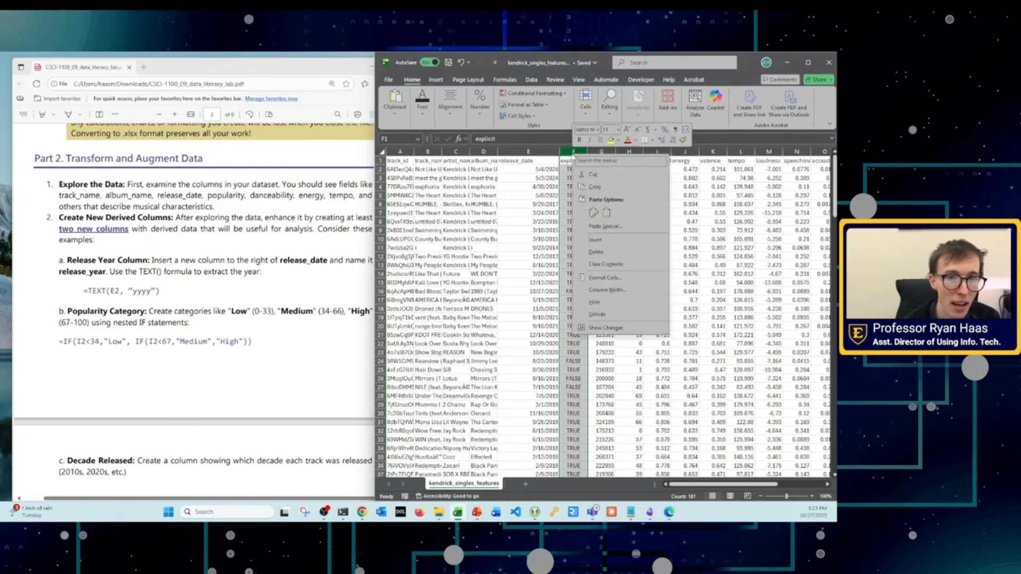
left_click(598, 241)
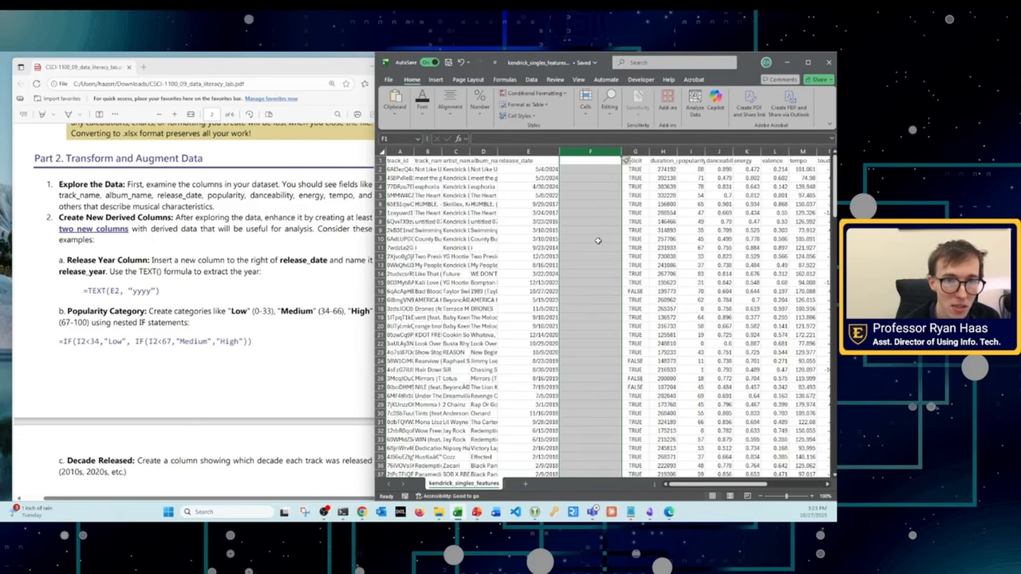
Step: Enter the header release_year in cell F1 of the new column
left_click(591, 160)
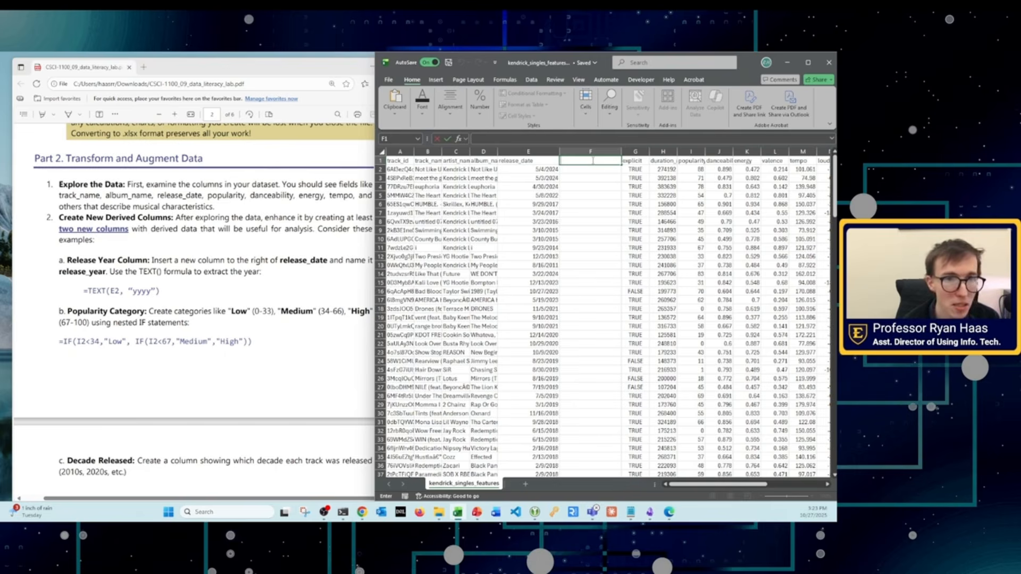
type("releas")
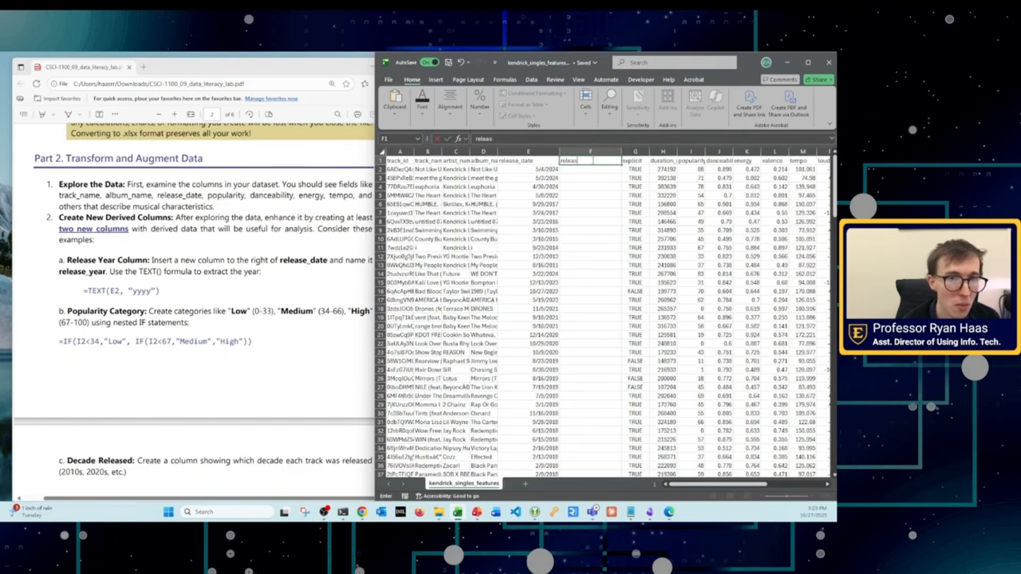
type("e_year")
key("Return")
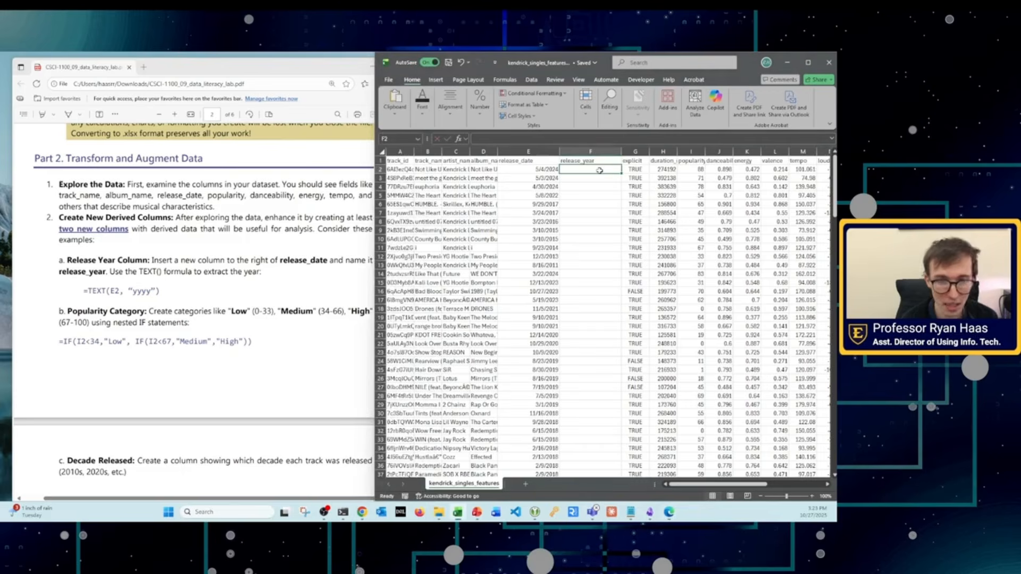
type("=TEXT")
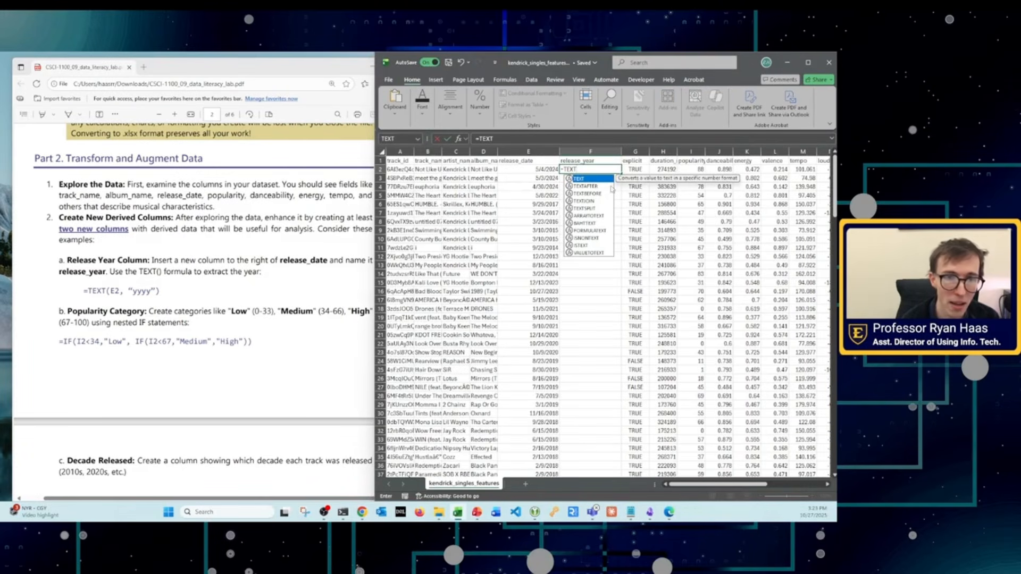
double_click(584, 180)
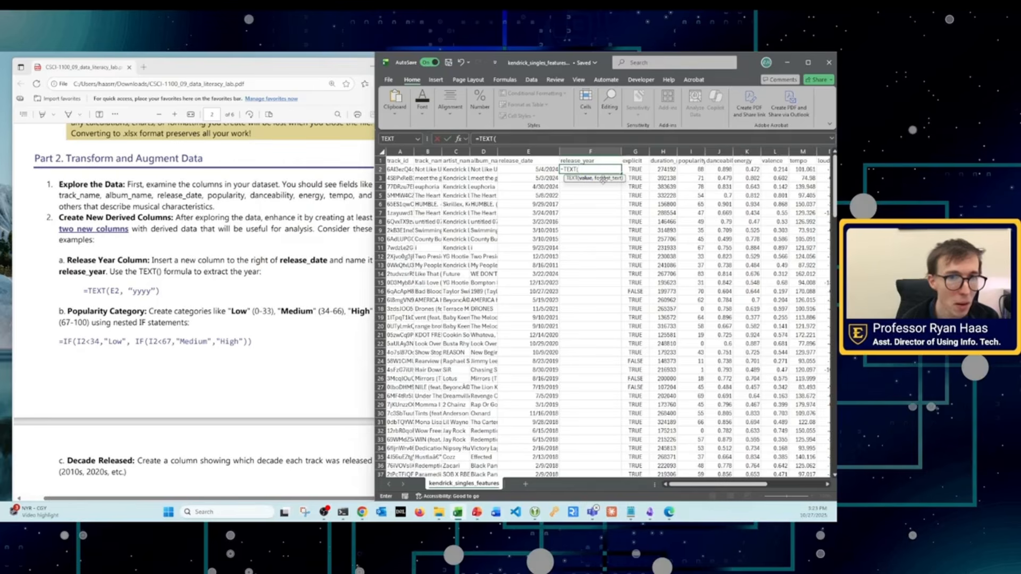
left_click_drag(584, 169, 561, 170)
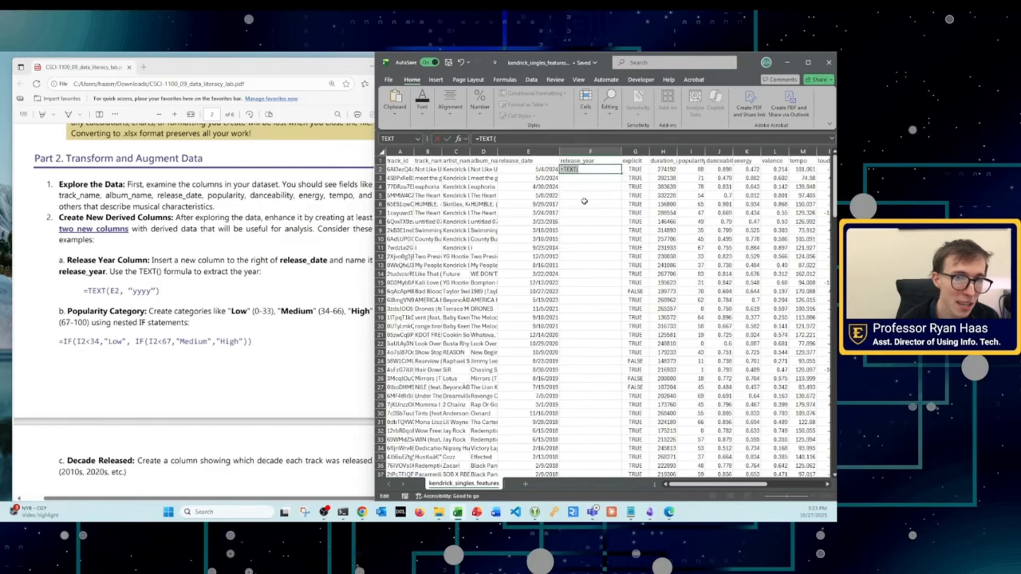
key("BackSpace")
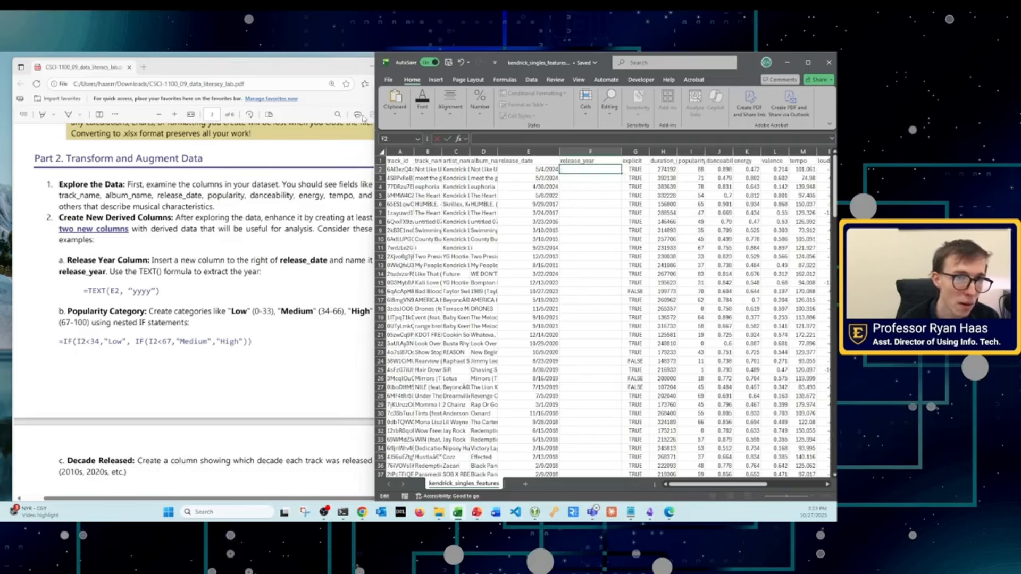
Step: Enlarge the workbook window further over the PDF and browse the function library's categories, including the Text functions
left_click_drag(373, 122, 274, 116)
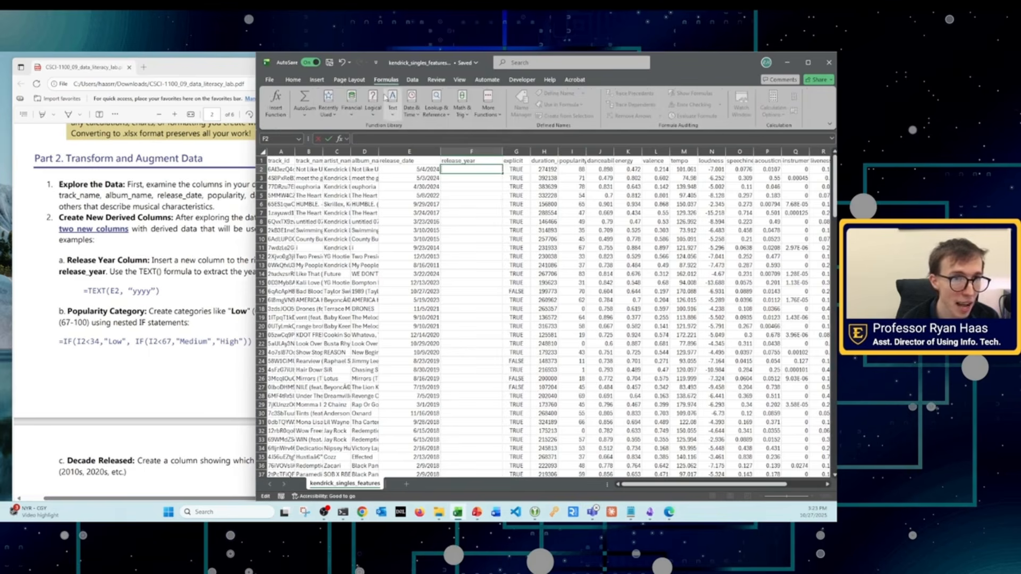
left_click(489, 112)
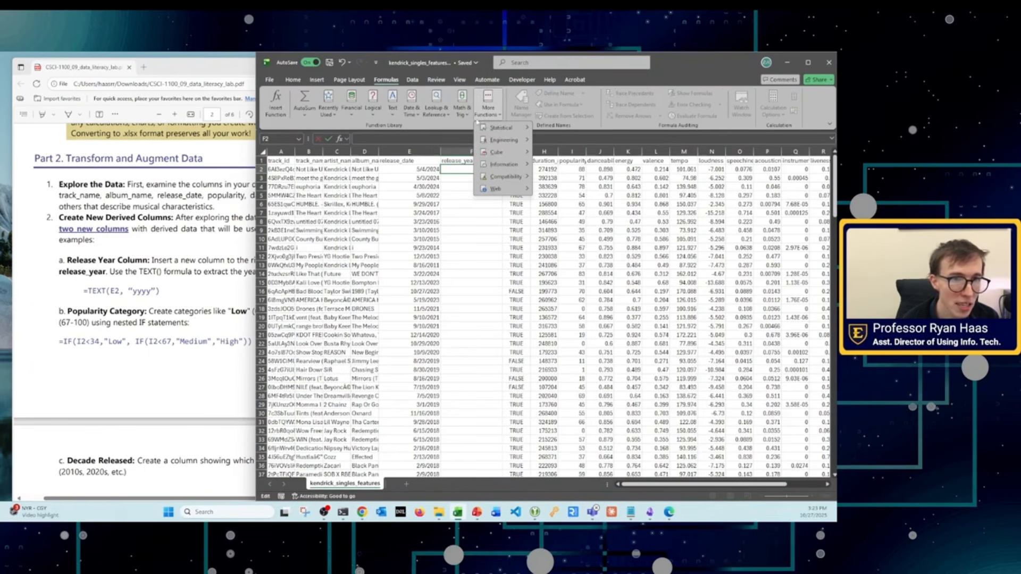
left_click(370, 124)
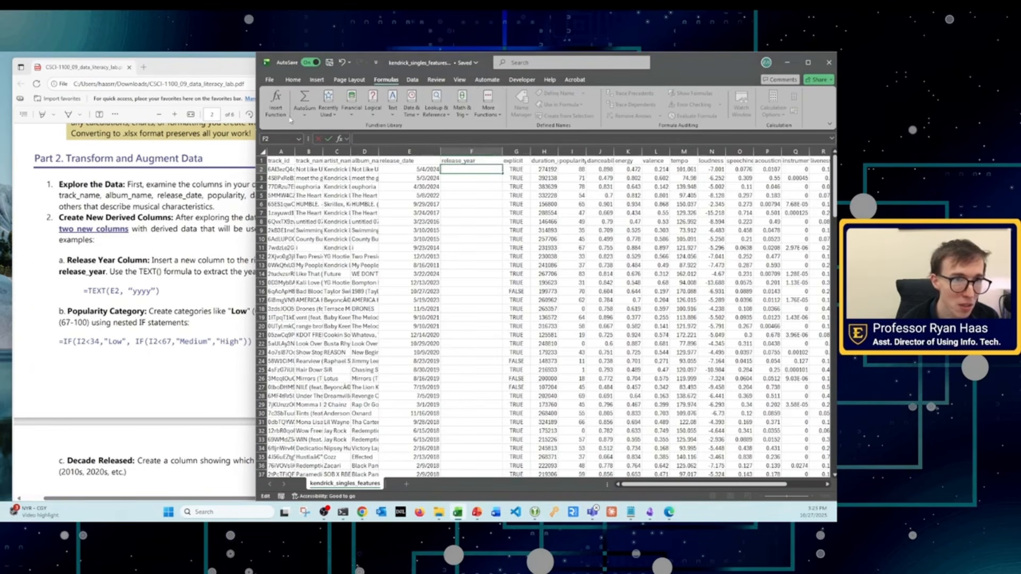
left_click(392, 113)
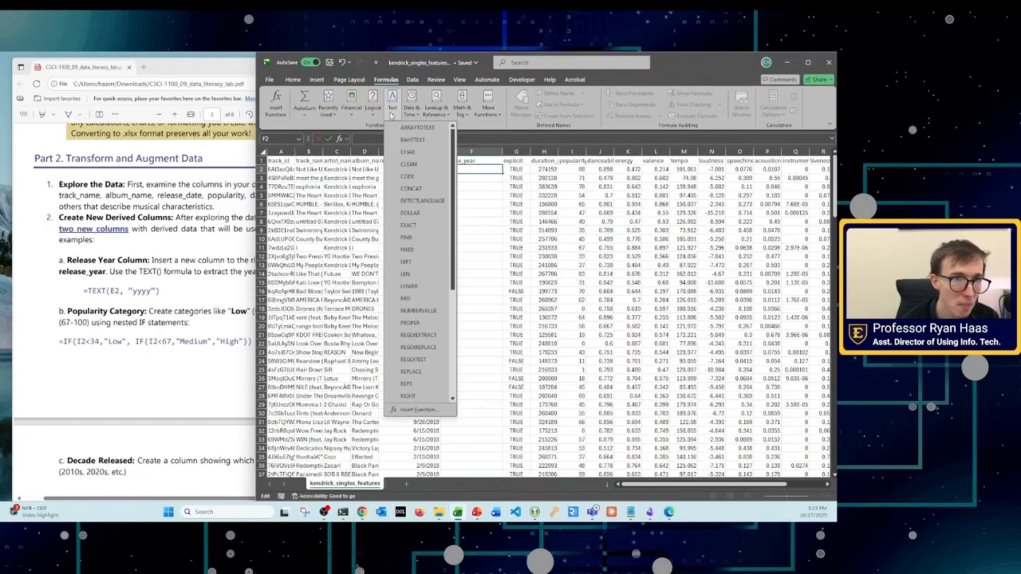
left_click(490, 112)
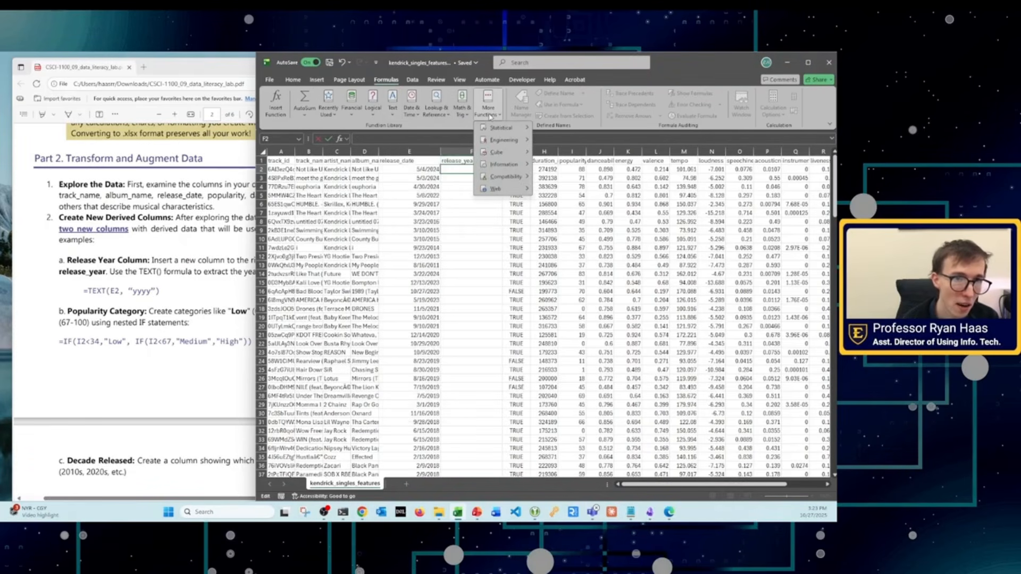
Step: Search the available functions for TEXT and insert that function into cell F2
left_click(276, 109)
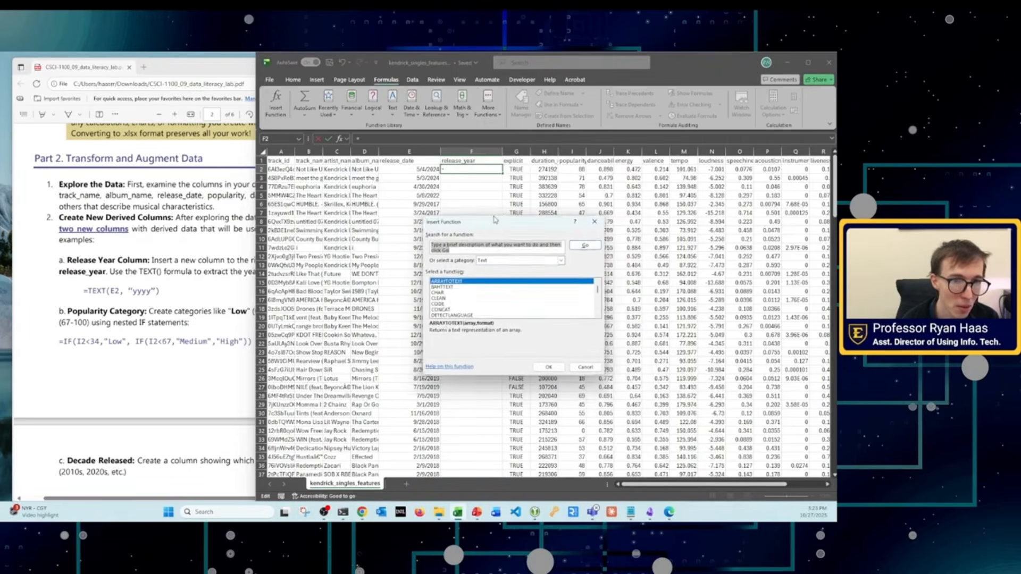
left_click_drag(476, 246, 377, 238)
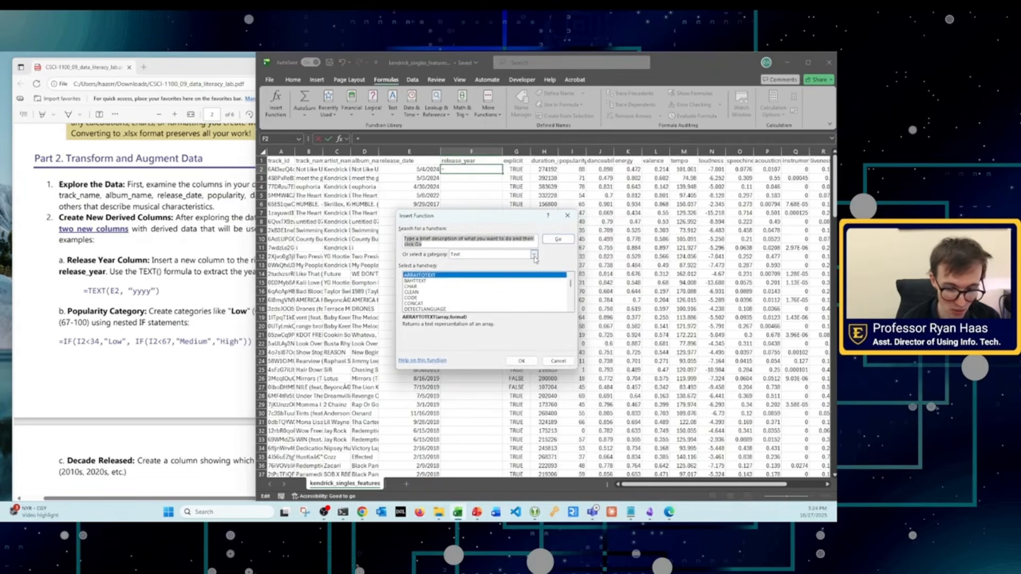
type("TEXT")
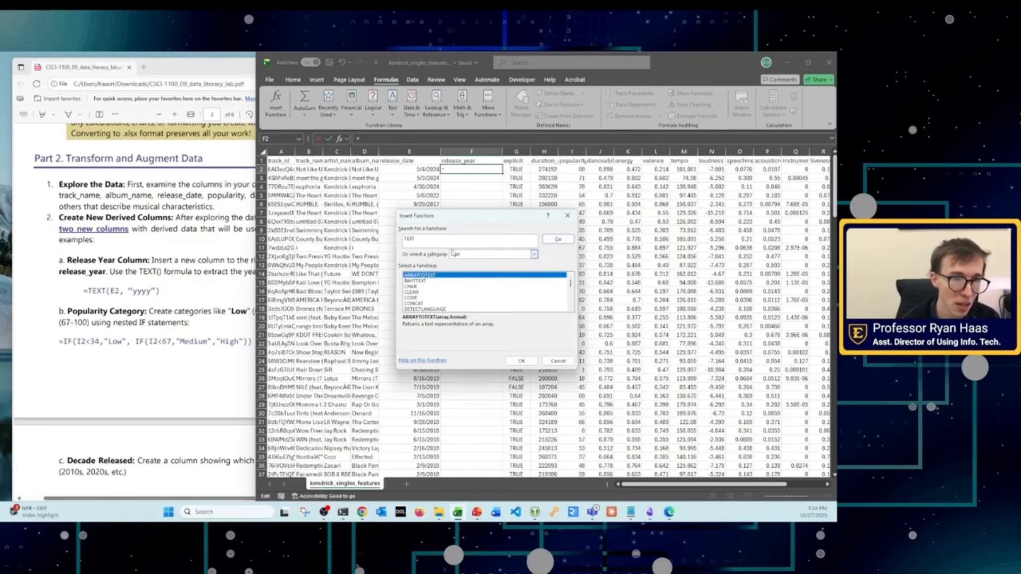
key("Return")
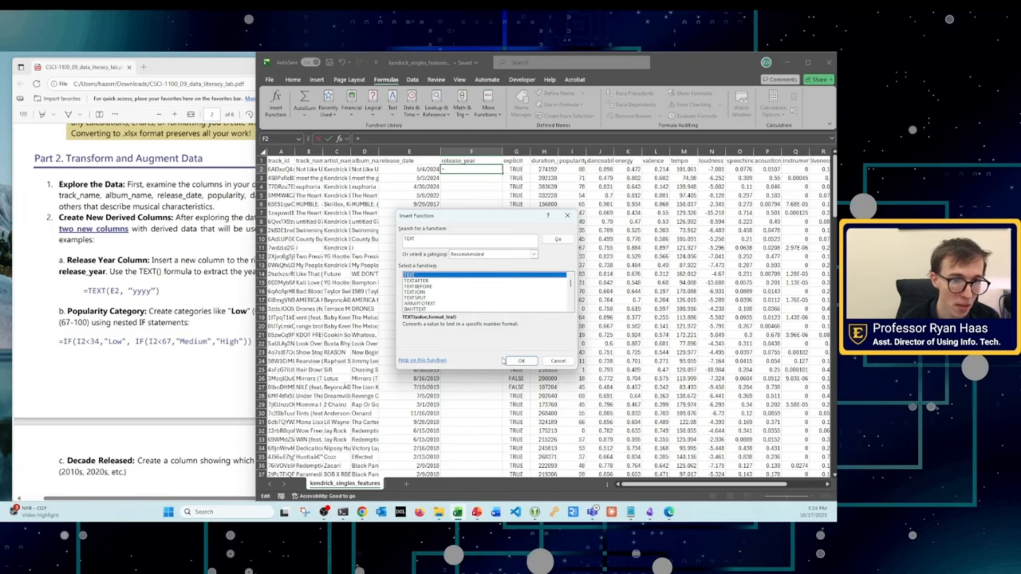
left_click(519, 361)
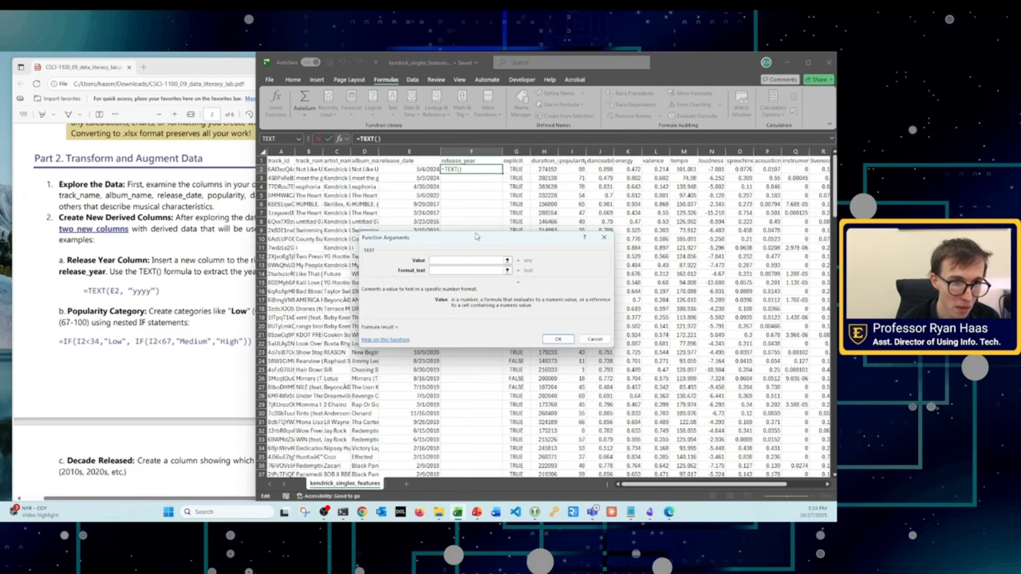
Step: Fill in the TEXT function's arguments with value E2 and format "yyyy" to extract the release year in F2
left_click_drag(476, 237, 472, 205)
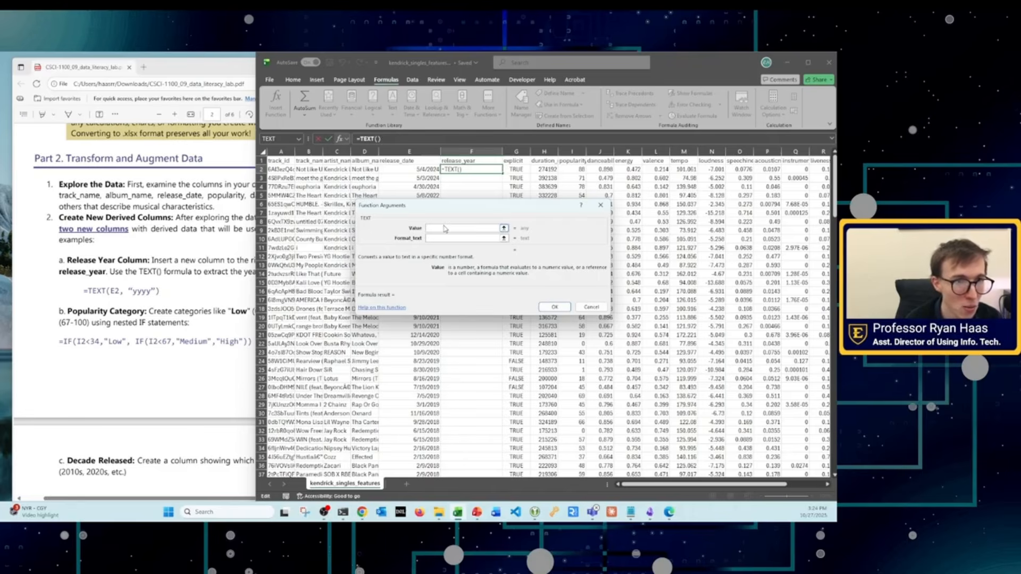
type("E")
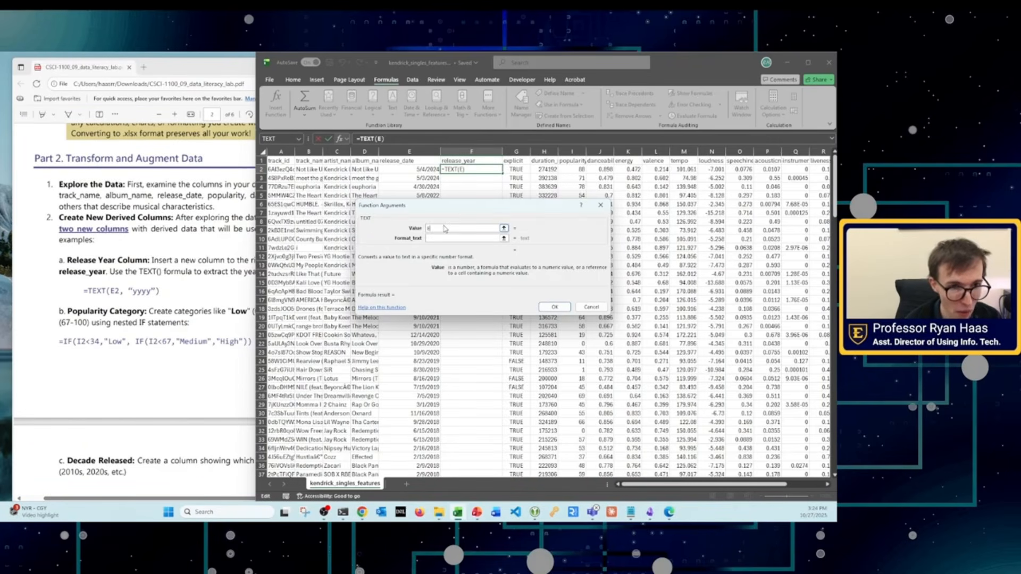
type("2")
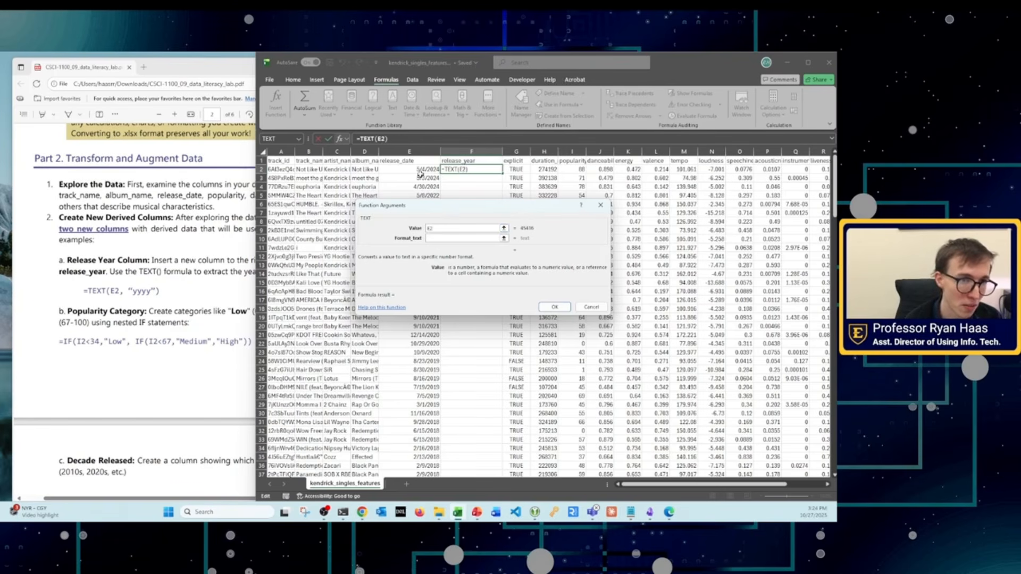
left_click(440, 238)
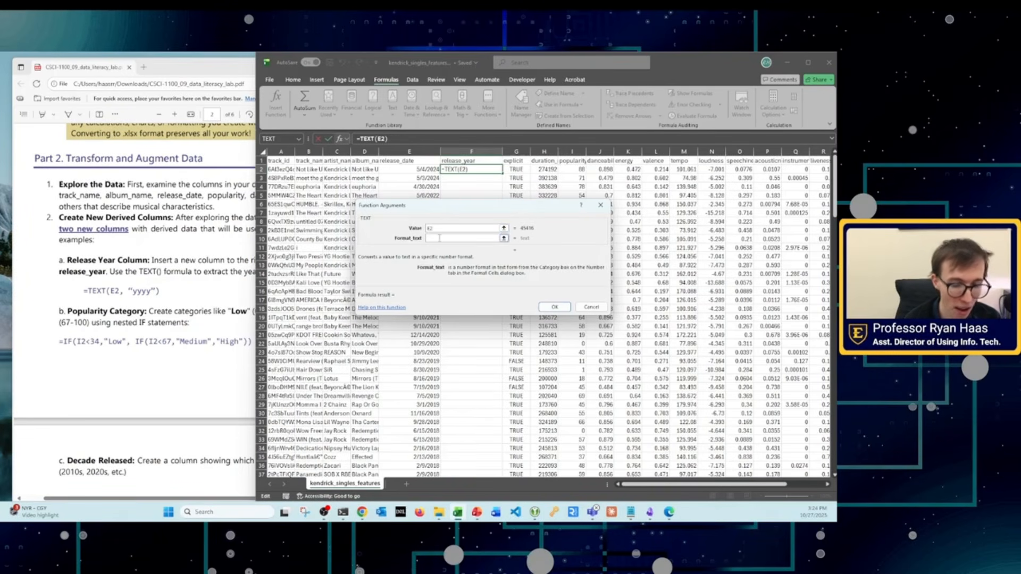
type("yy")
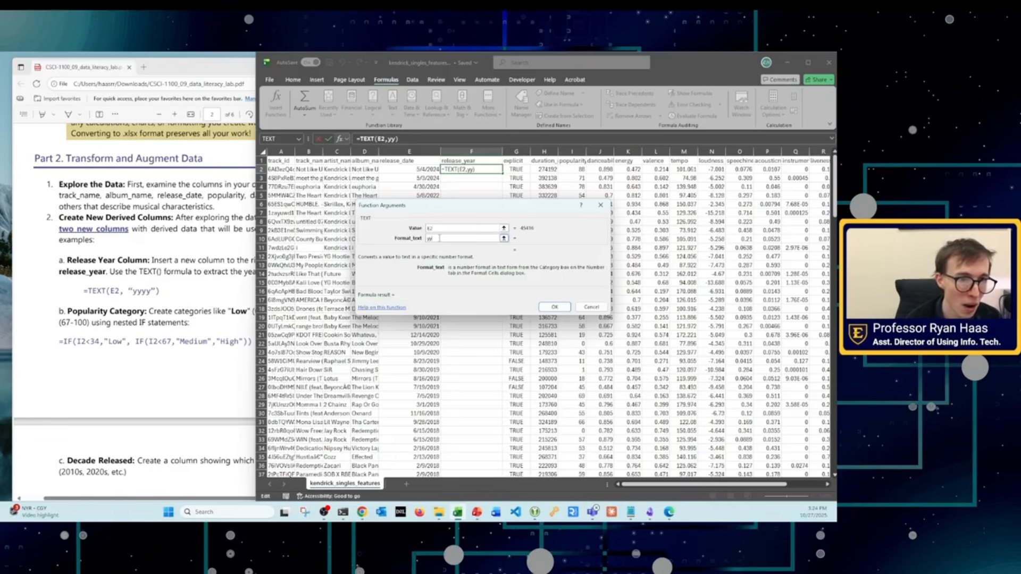
type("yy")
left_click(554, 307)
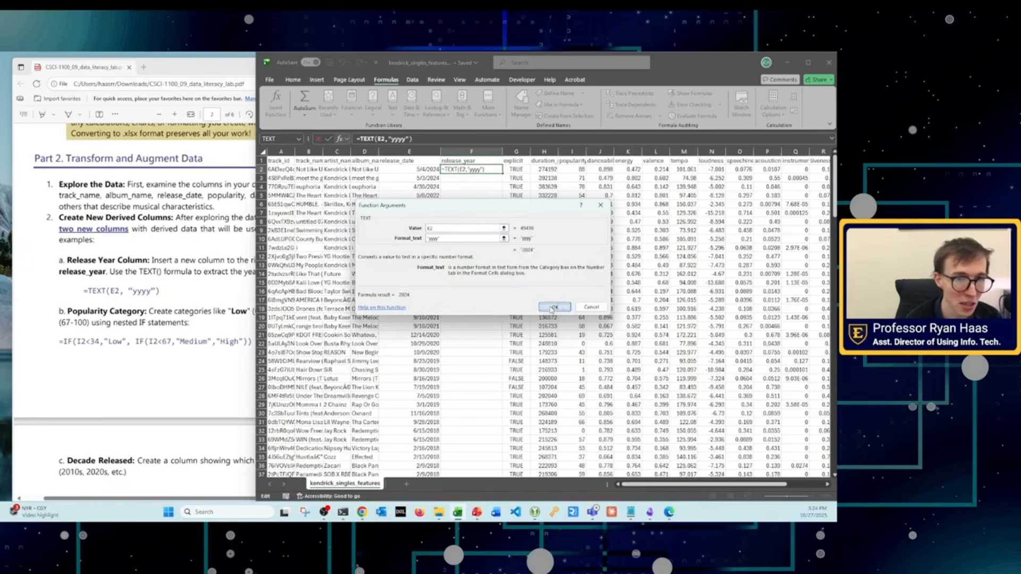
Step: Inspect the TEXT formula stored in cell F2 and its arguments
left_click(468, 248)
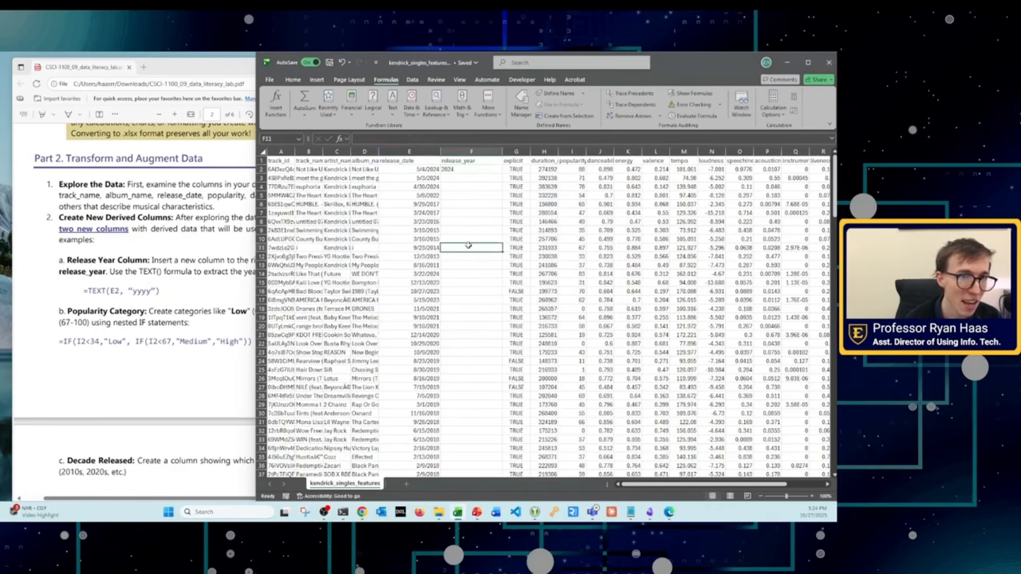
left_click(452, 170)
left_click(397, 140)
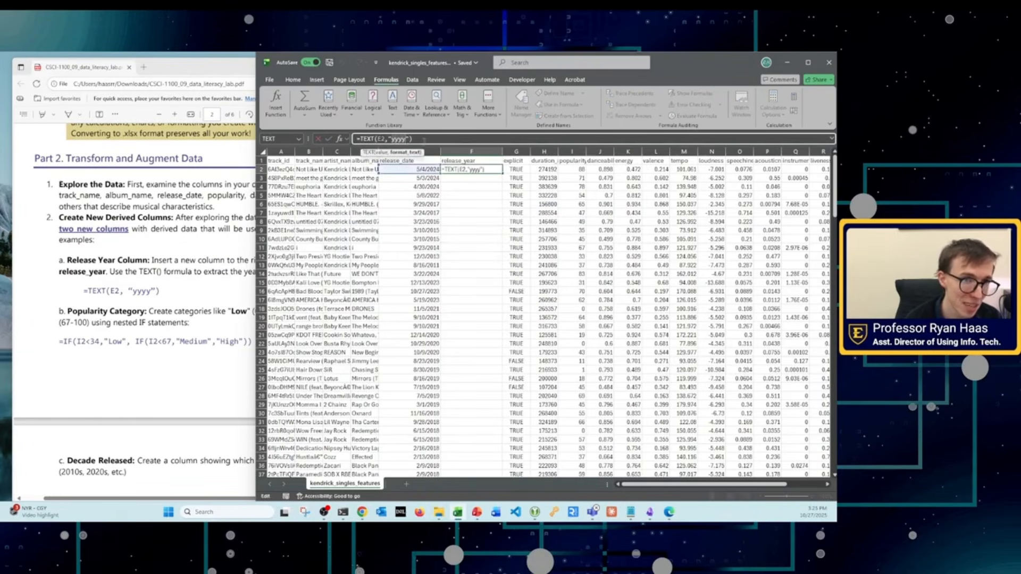
left_click(425, 140)
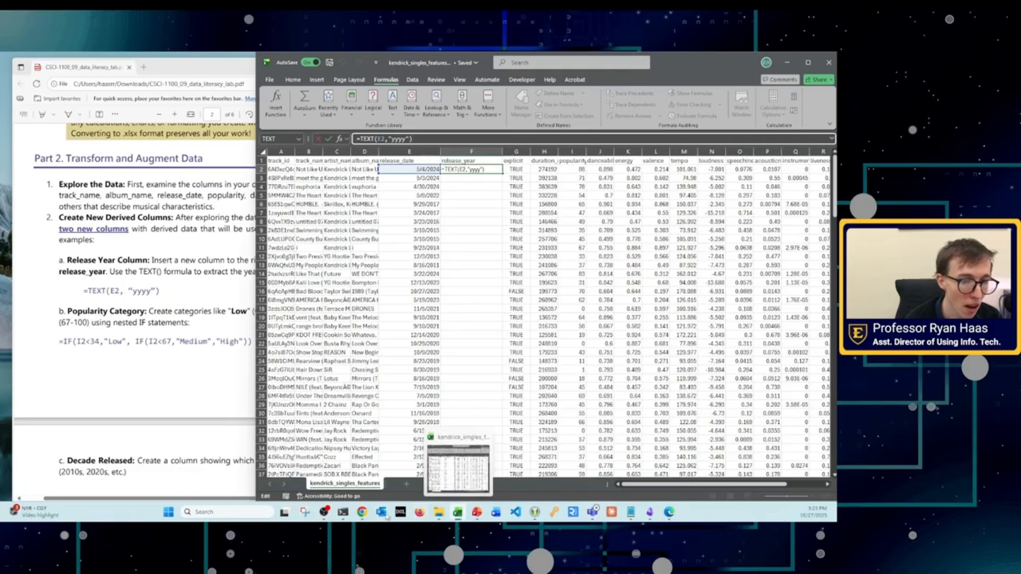
Step: Switch to the Chrome window showing the Spotify dataset notebook and open google.com in a new tab
left_click(364, 513)
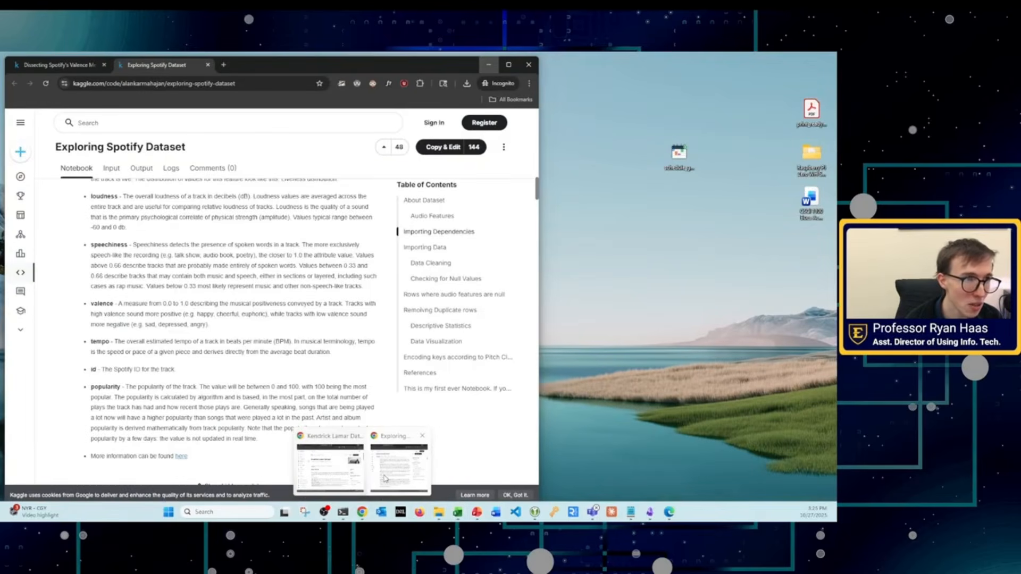
left_click(386, 479)
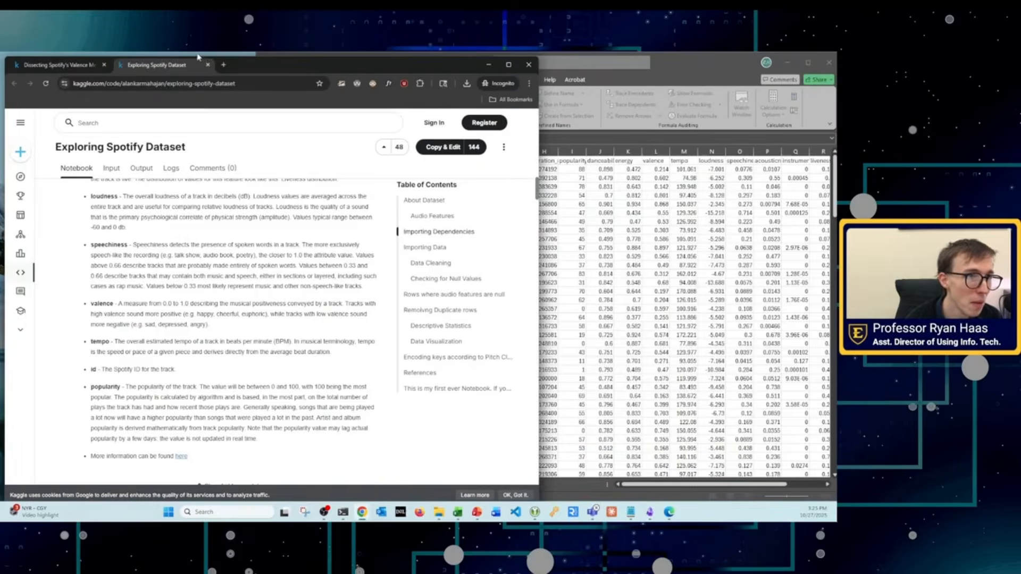
left_click(223, 64)
type("t")
key("BackSpace")
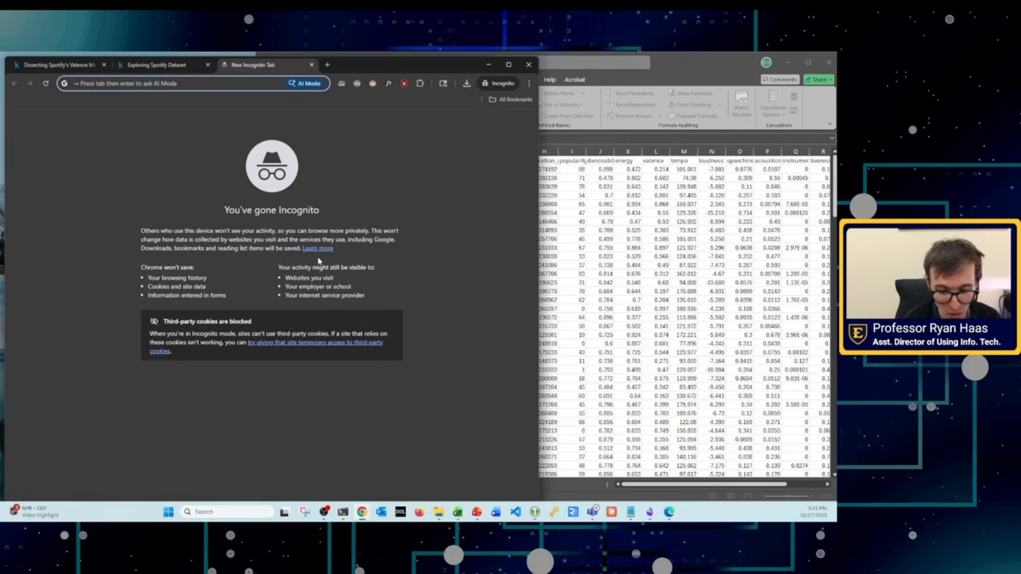
type("google.com")
key("Return")
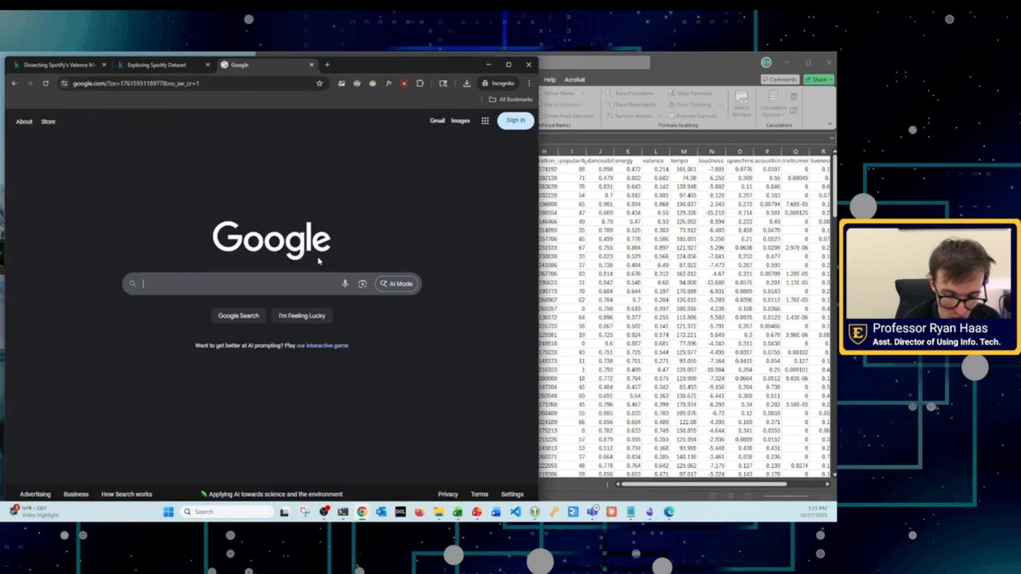
Step: Search Google for "how to use text function excel" and open Microsoft Support's TEXT function article
type("how to")
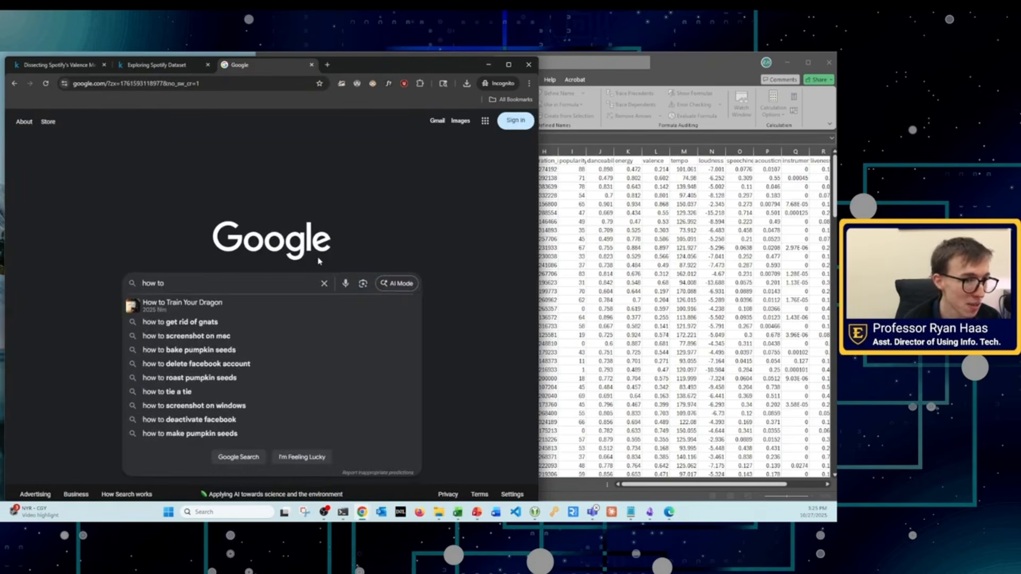
type(" use text function e")
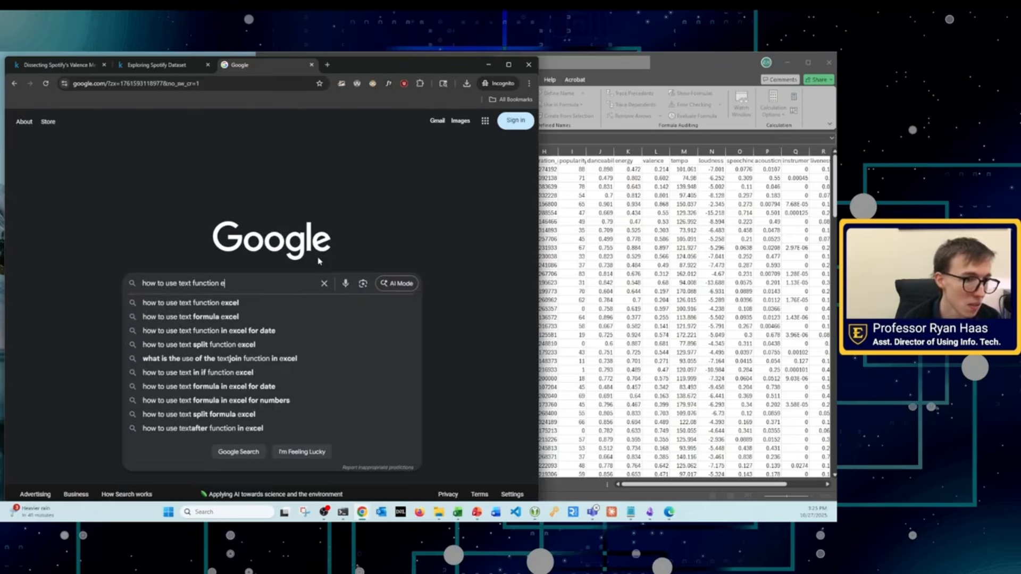
type("xcel")
key("Return")
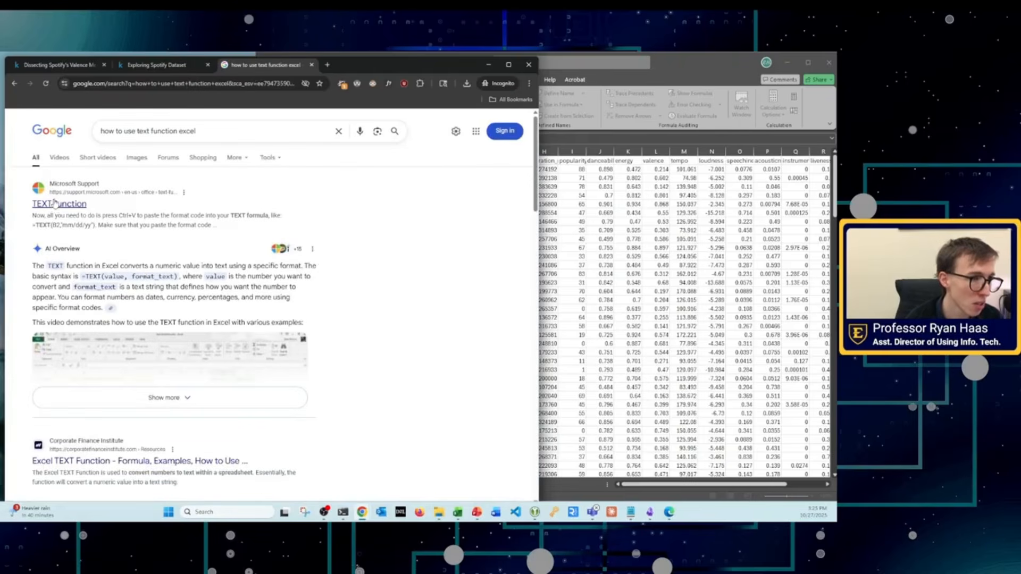
left_click(55, 203)
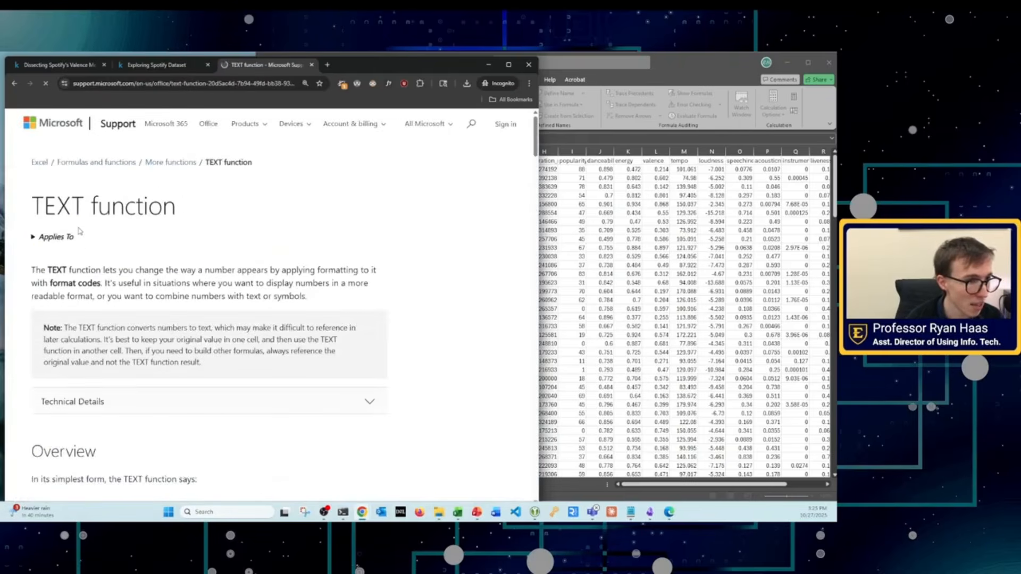
Step: Examine the article's example TEXT formulas for currency, date, weekday, time and fraction formats
scroll(119, 203, "down", 7)
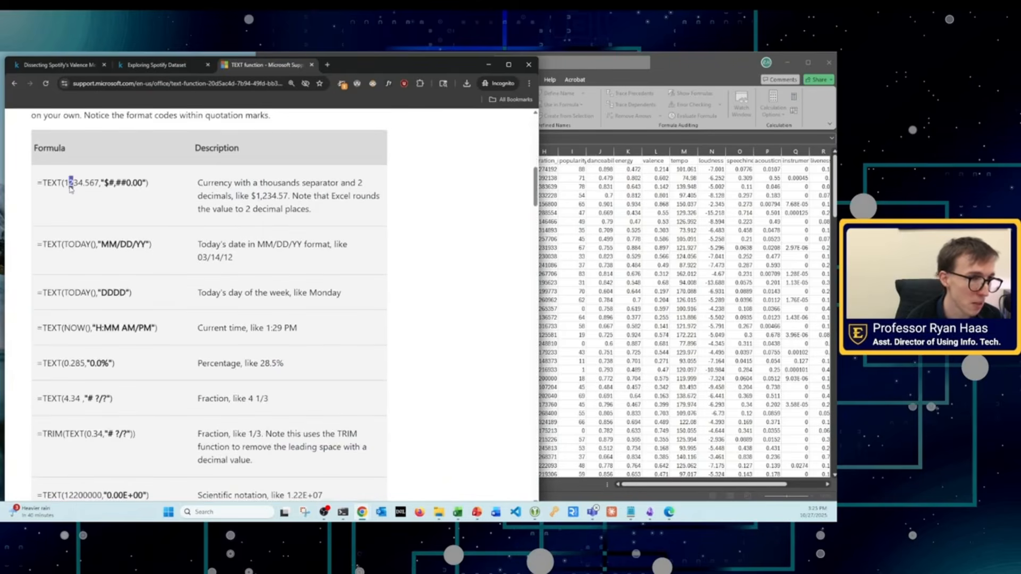
left_click_drag(71, 183, 145, 183)
left_click_drag(69, 245, 126, 246)
left_click_drag(98, 312, 153, 340)
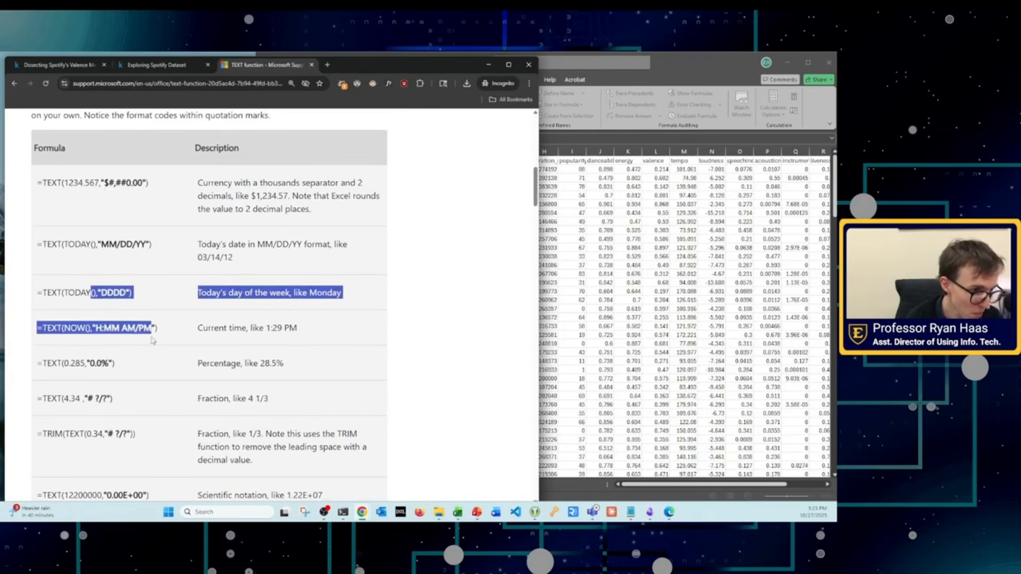
scroll(120, 367, "down", 3)
left_click(33, 306)
left_click_drag(34, 304, 135, 319)
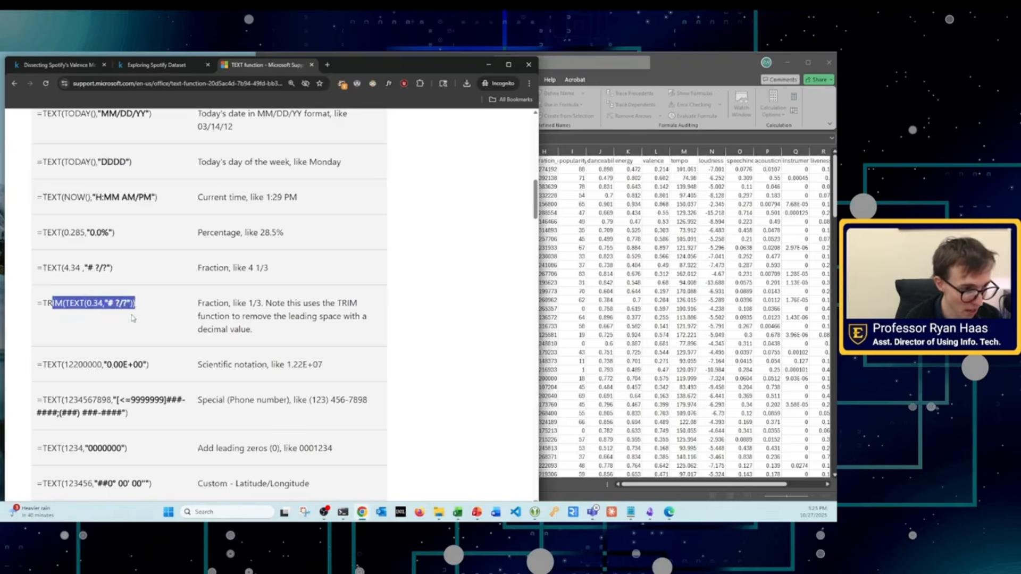
Step: Read the article's sections on other format codes and joining text with numbers, and revisit the TRIM(TEXT()) fraction example
scroll(133, 321, "down", 10)
scroll(131, 322, "down", 8)
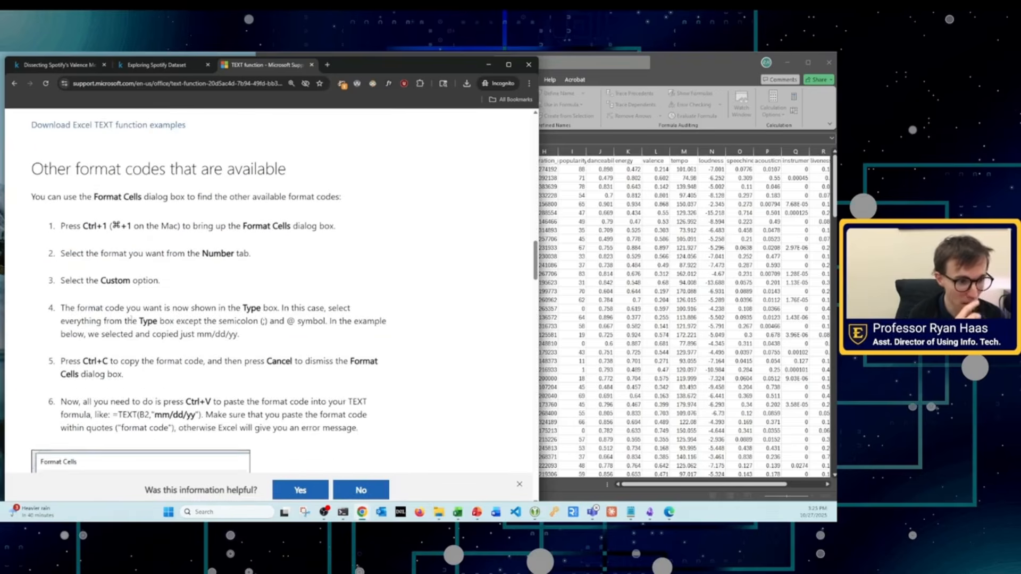
scroll(211, 353, "down", 4)
scroll(211, 353, "down", 15)
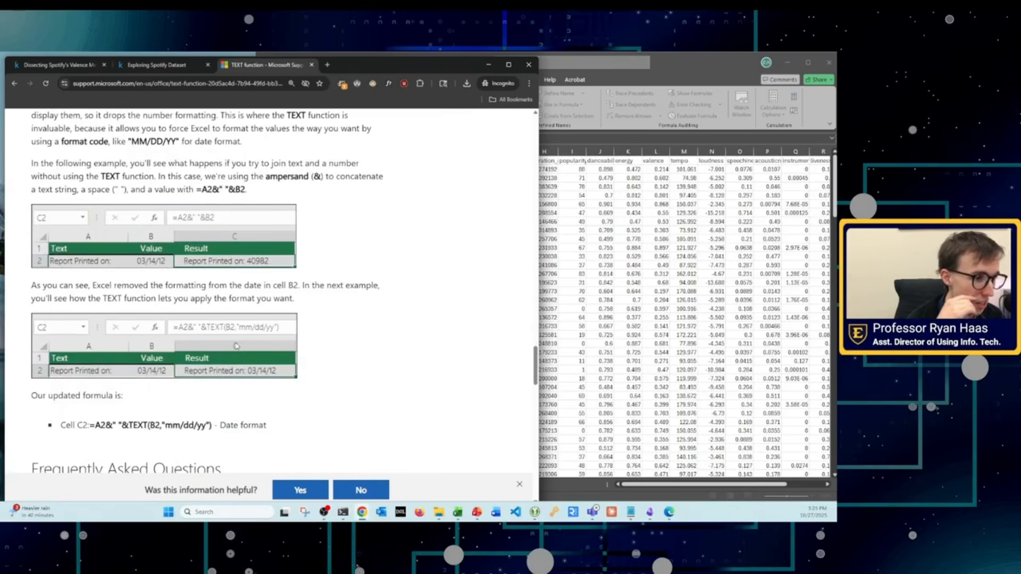
scroll(237, 346, "down", 8)
scroll(240, 347, "up", 8)
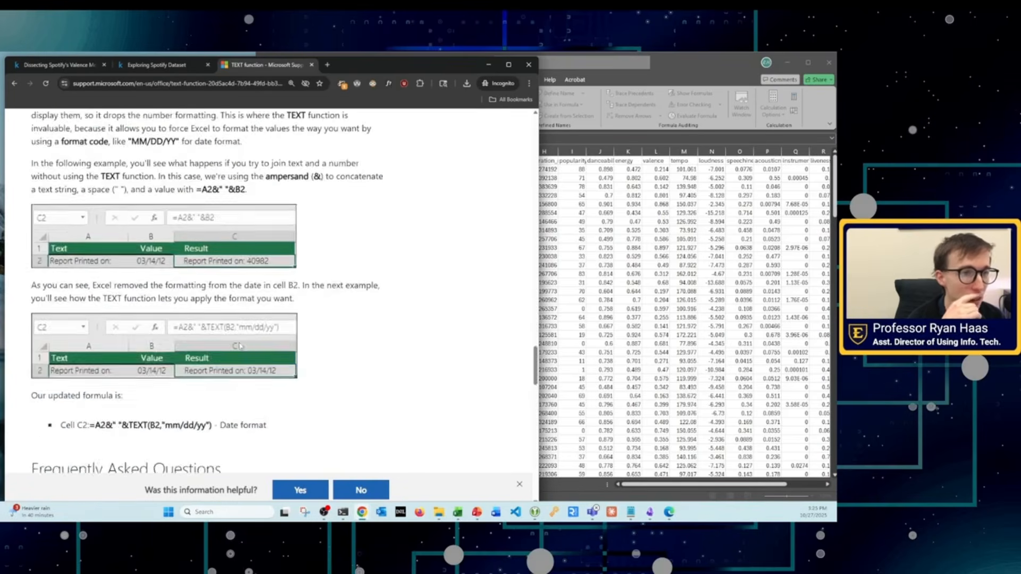
scroll(241, 346, "up", 20)
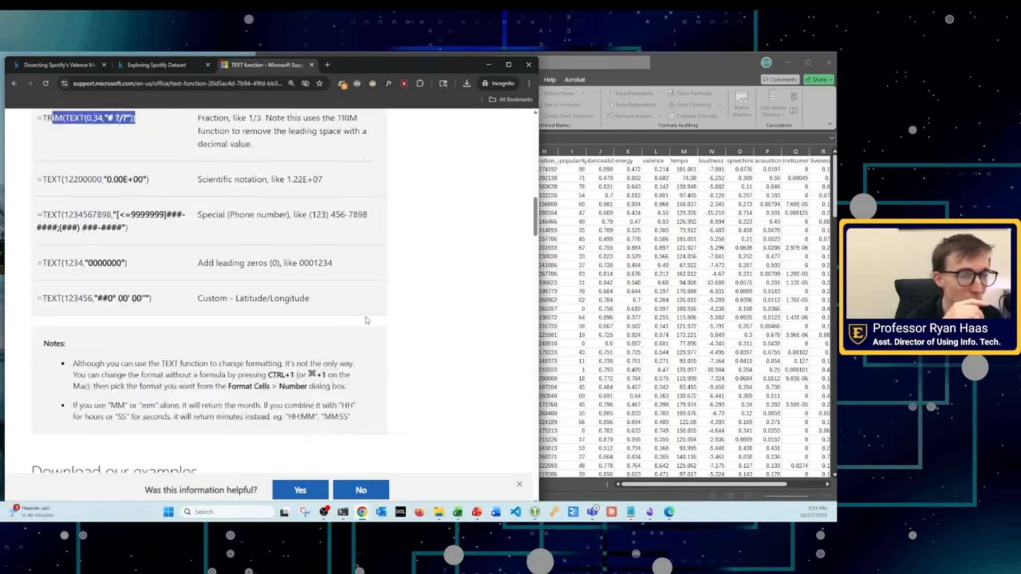
scroll(366, 321, "up", 15)
scroll(296, 328, "down", 5)
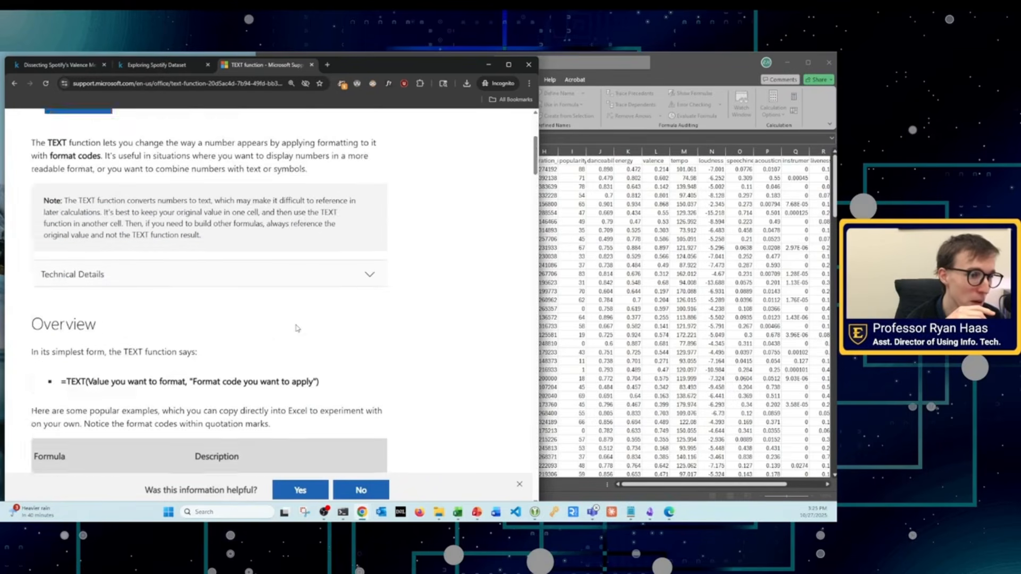
scroll(297, 328, "down", 5)
left_click(33, 293)
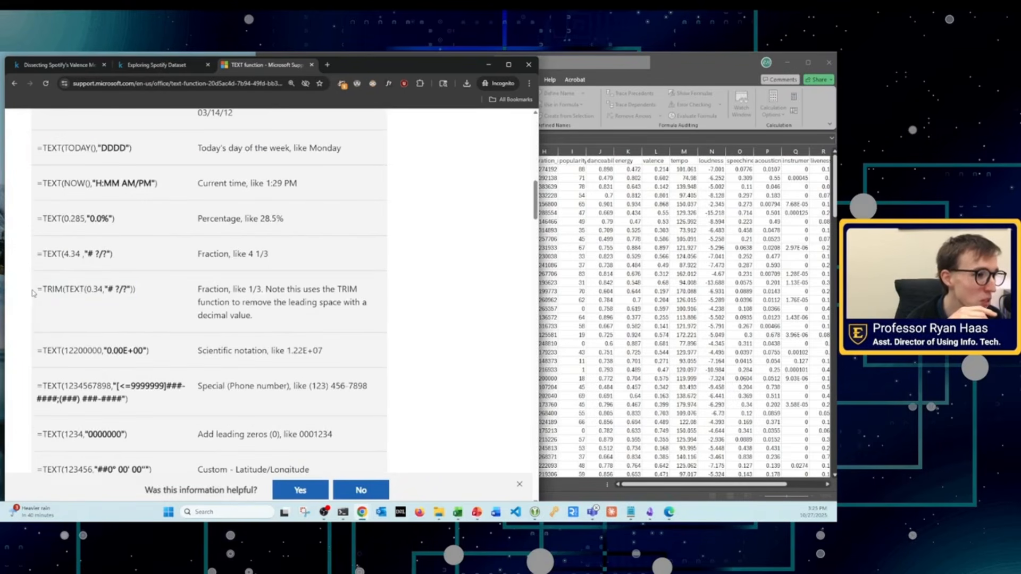
left_click_drag(33, 293, 158, 295)
scroll(191, 298, "down", 2)
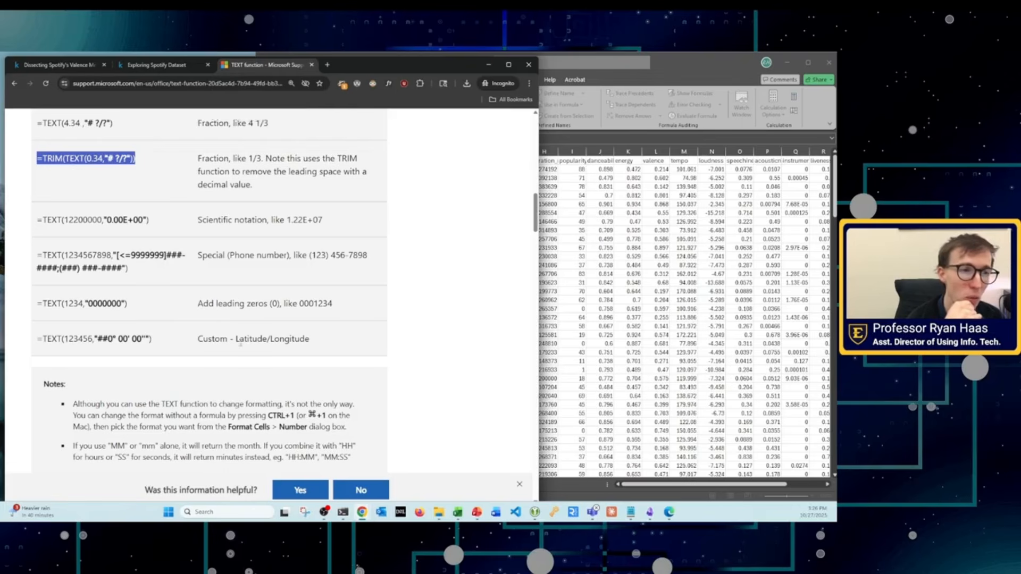
Step: Reread the TEXT function article from its beginning to the Frequently Asked Questions and return to the example formulas table
key("Home")
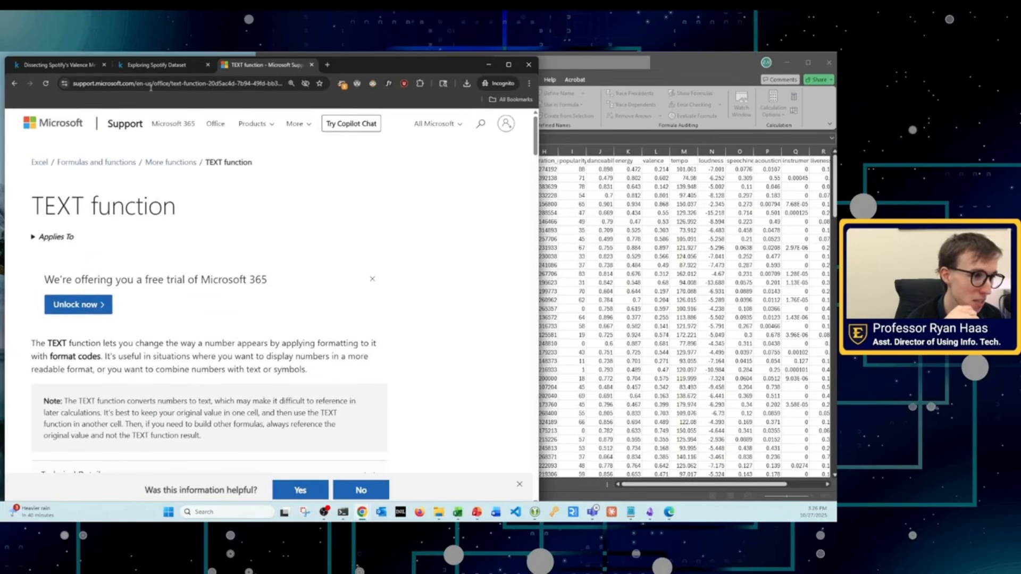
left_click(669, 279)
left_click(148, 308)
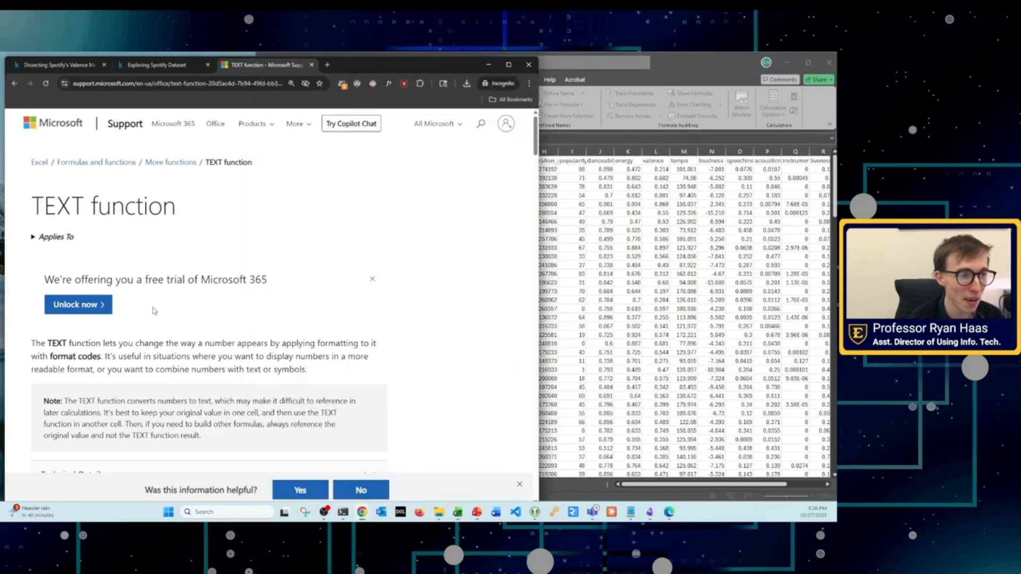
scroll(215, 324, "down", 15)
scroll(215, 326, "down", 5)
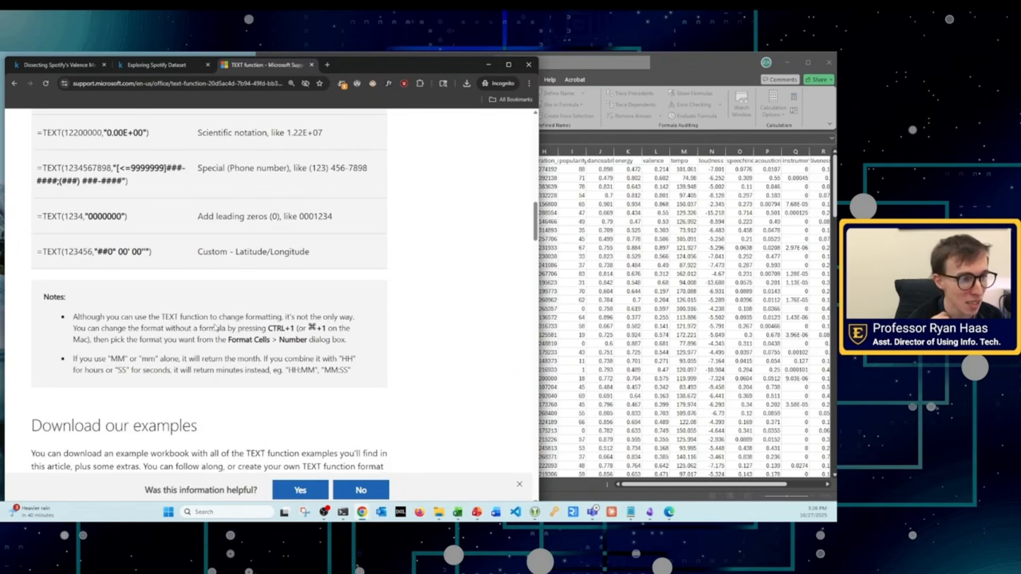
scroll(215, 327, "down", 8)
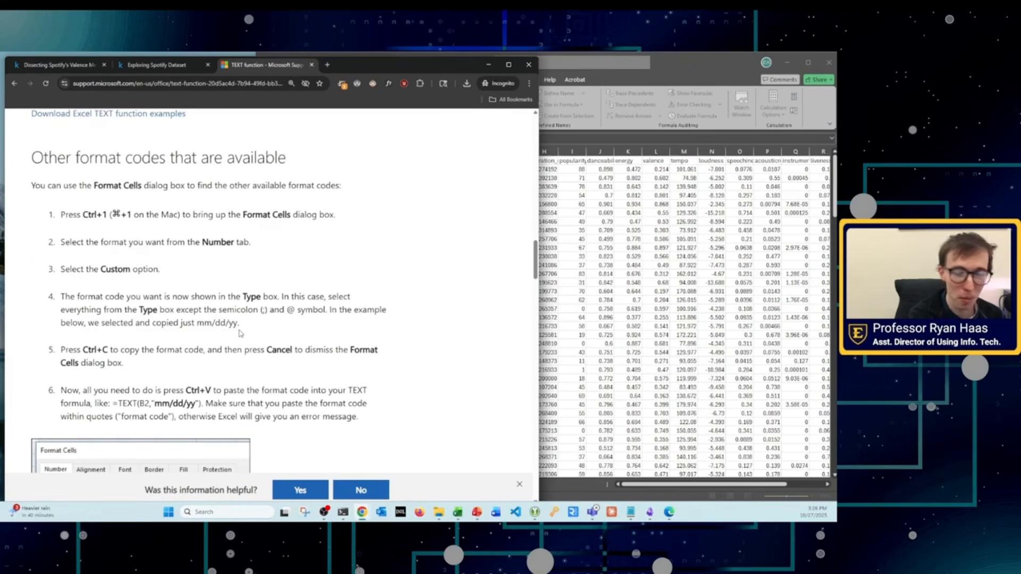
scroll(241, 333, "down", 18)
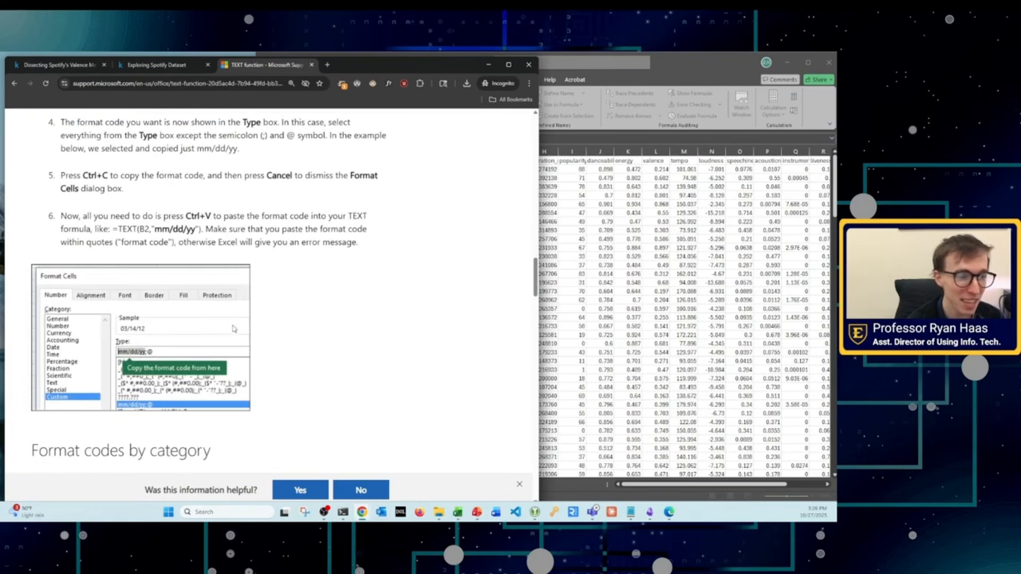
scroll(229, 329, "down", 20)
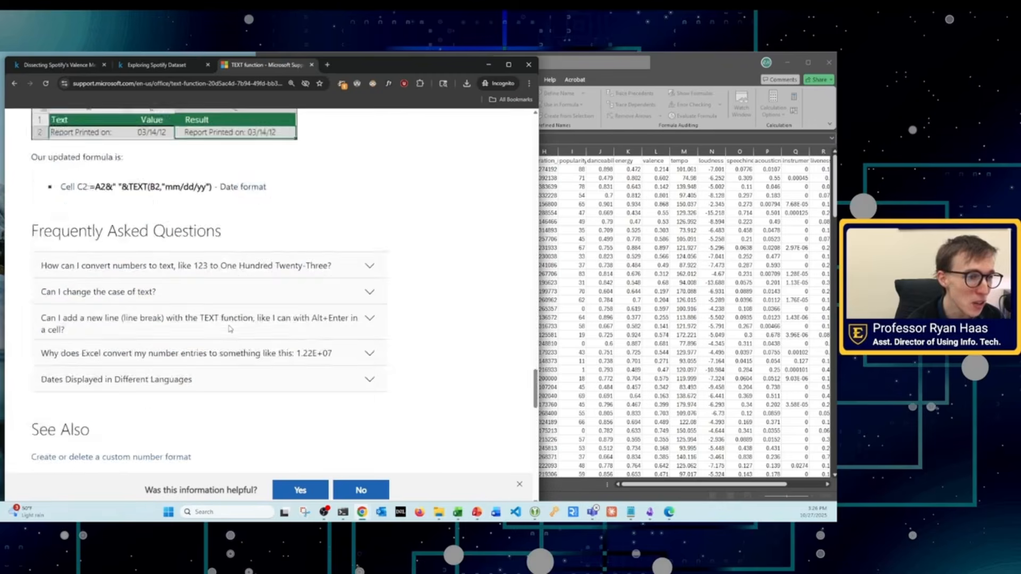
scroll(229, 329, "up", 3)
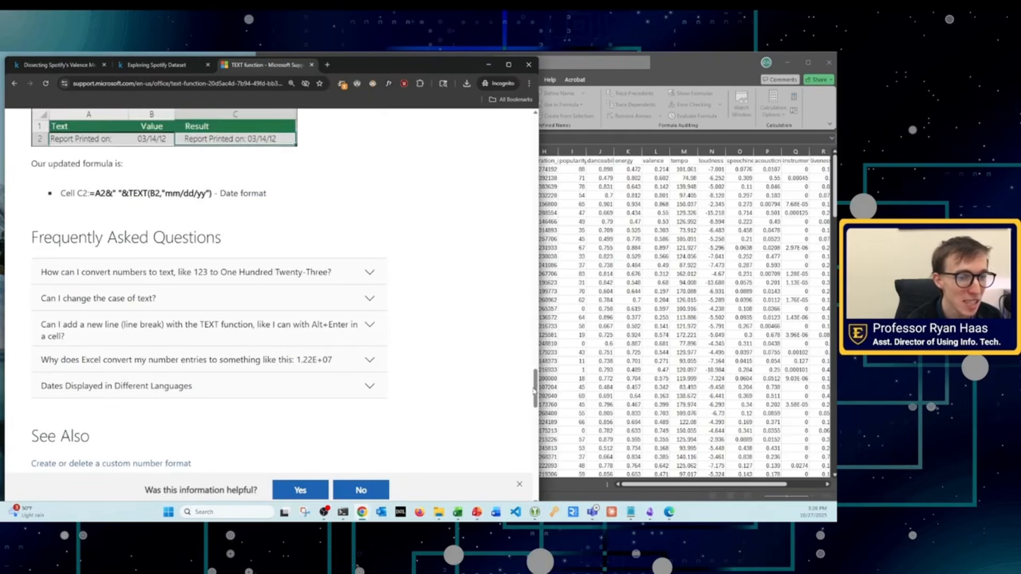
left_click_drag(536, 381, 559, 191)
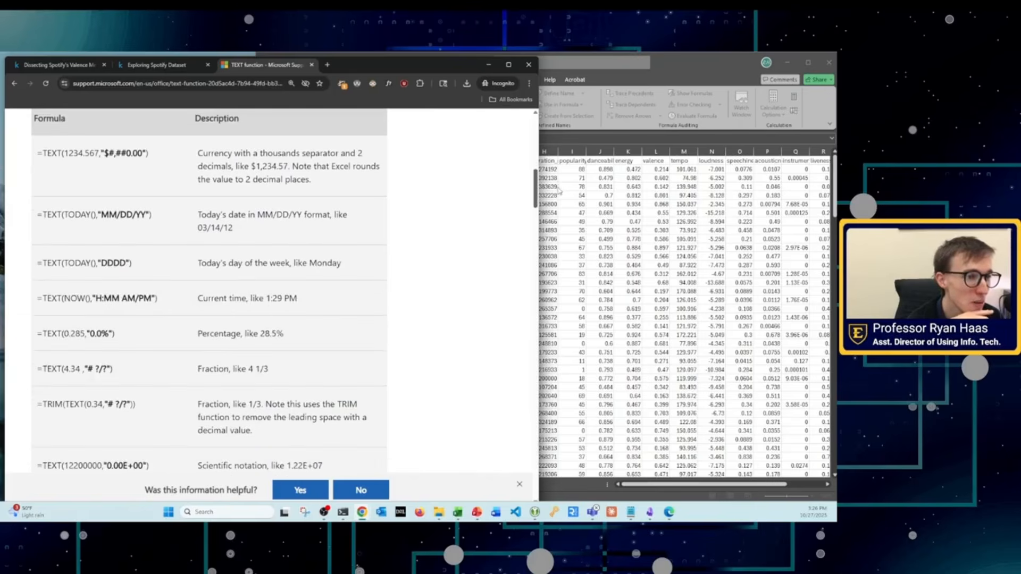
Step: Close the TEXT function article and place the lab instructions PDF beside the singles workbook, narrowing the workbook window to uncover the text
left_click(312, 64)
left_click(542, 218)
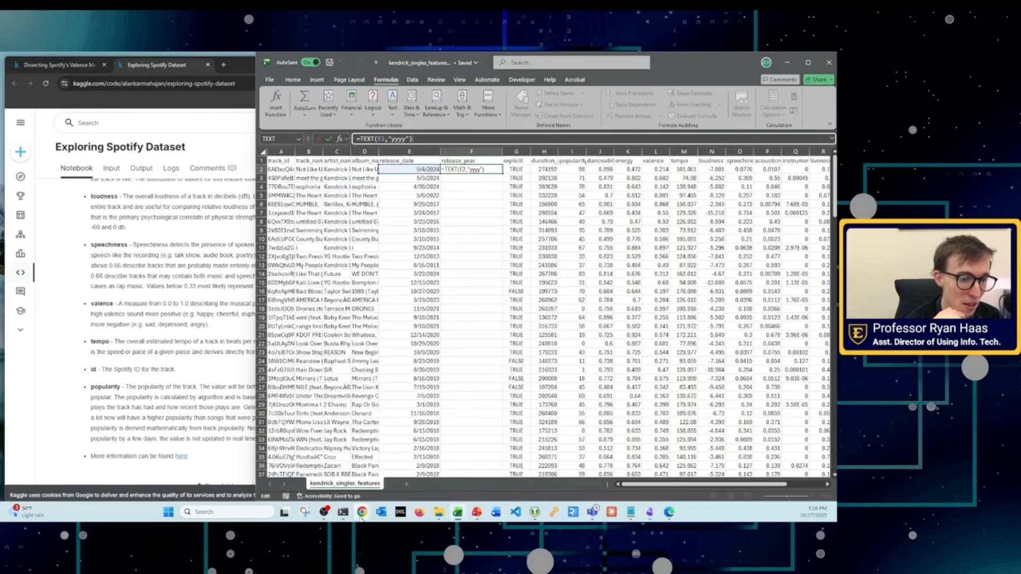
mouse_move(479, 514)
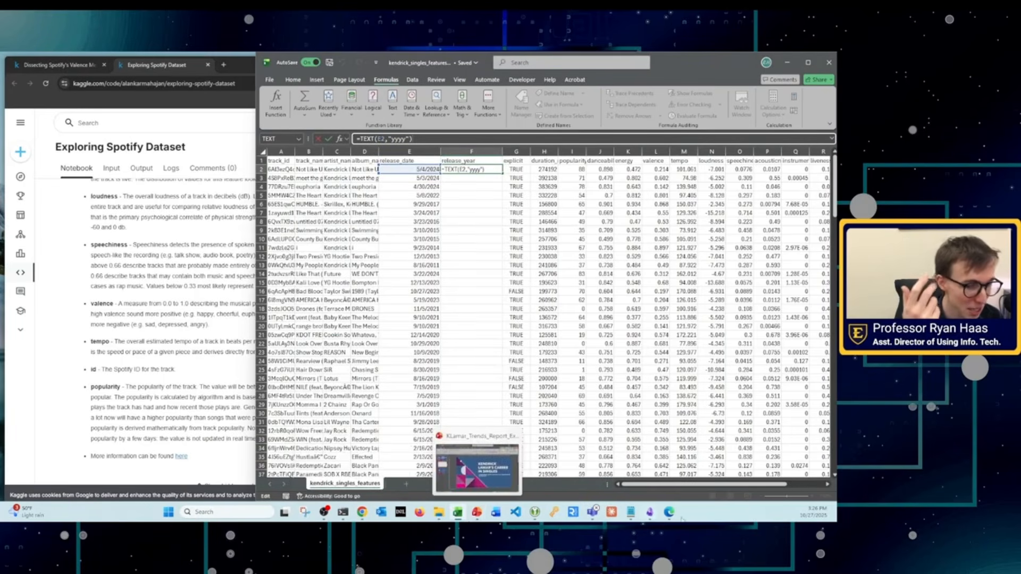
left_click(669, 512)
left_click(545, 388)
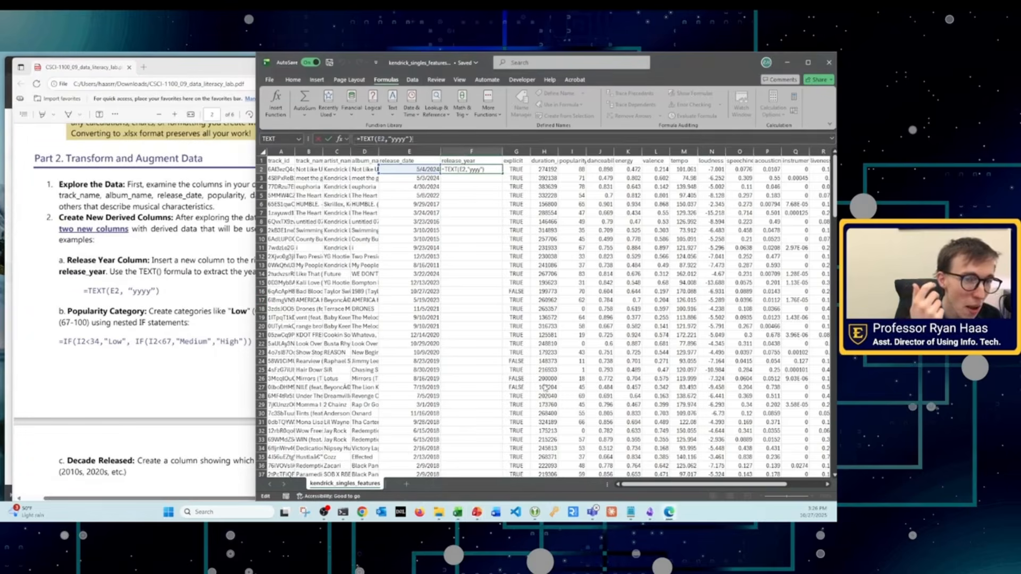
left_click_drag(259, 265, 333, 283)
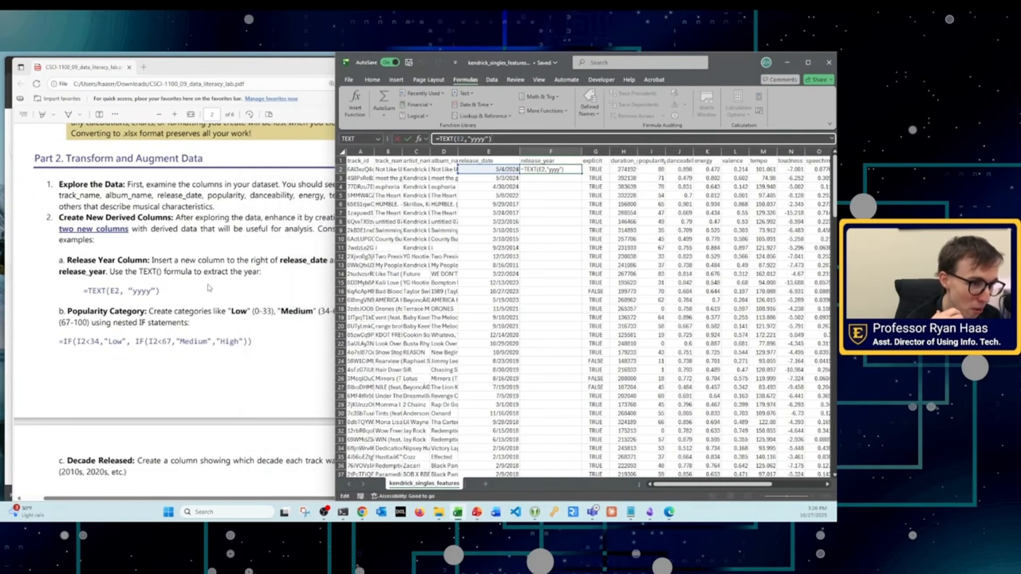
left_click(210, 289)
Step: Confirm the formula =TEXT(E2,"yyyy") in F2 and fill it down the whole release_year column
left_click(572, 169)
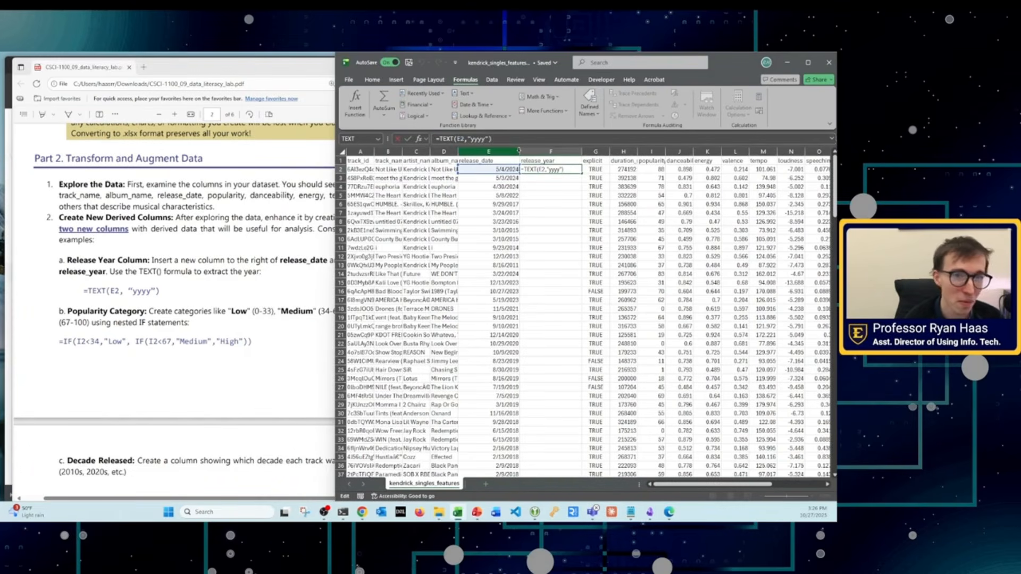
key("ctrl+Return")
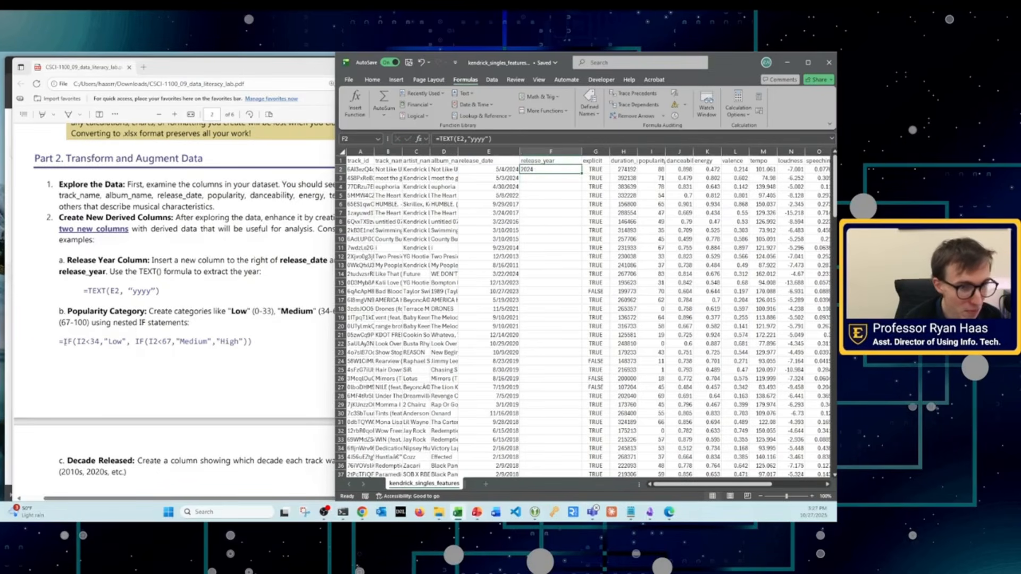
double_click(582, 173)
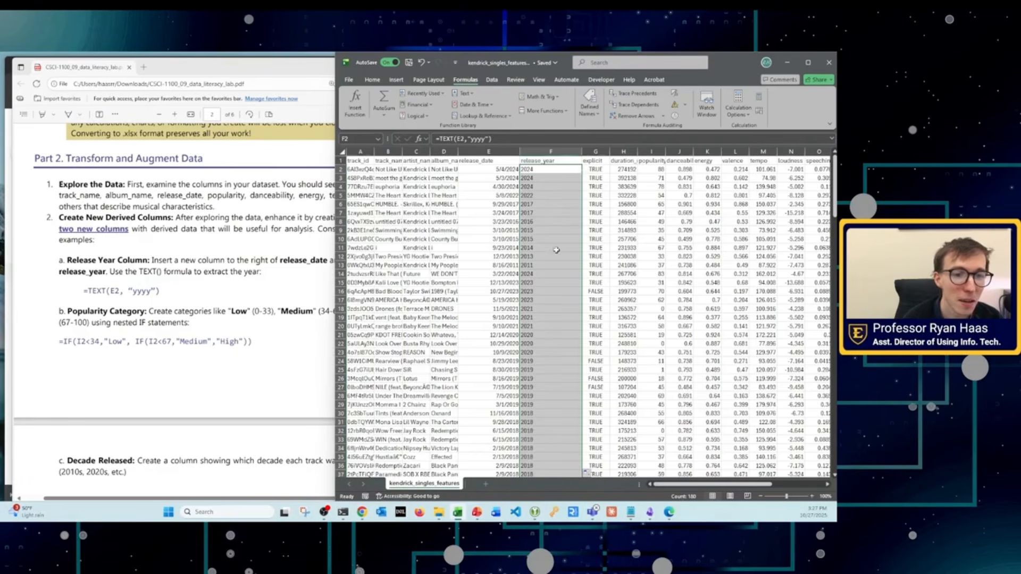
scroll(562, 290, "down", 15)
scroll(562, 290, "up", 15)
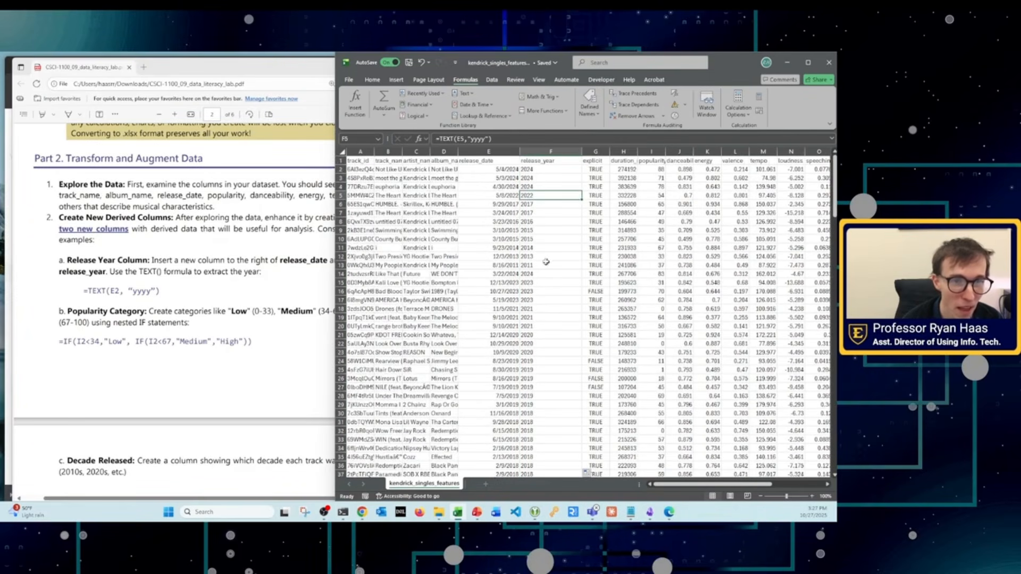
Step: Read the Popularity Category instructions in Part 2 of the lab PDF
left_click(64, 334)
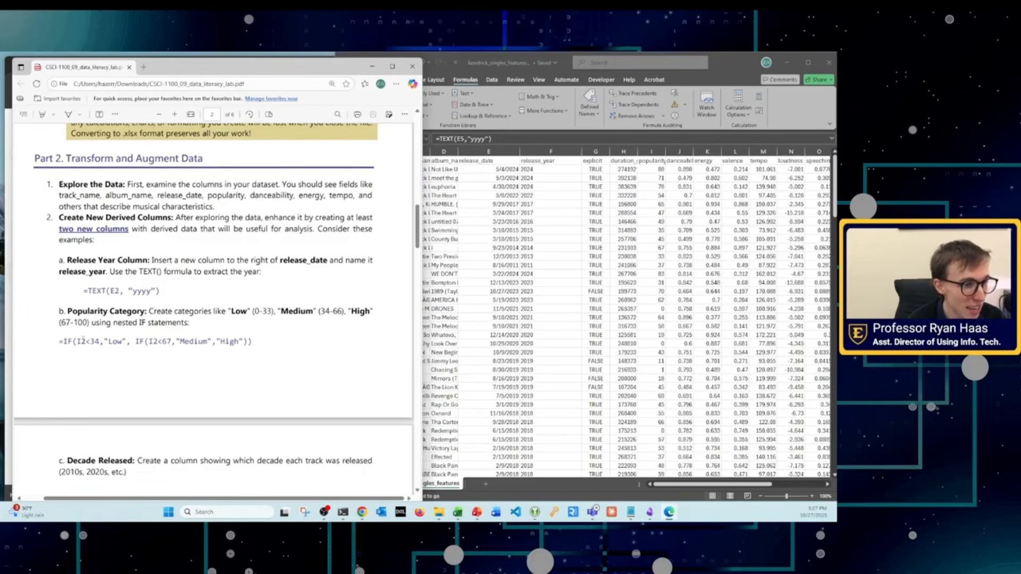
scroll(264, 317, "up", 2)
scroll(264, 317, "down", 3)
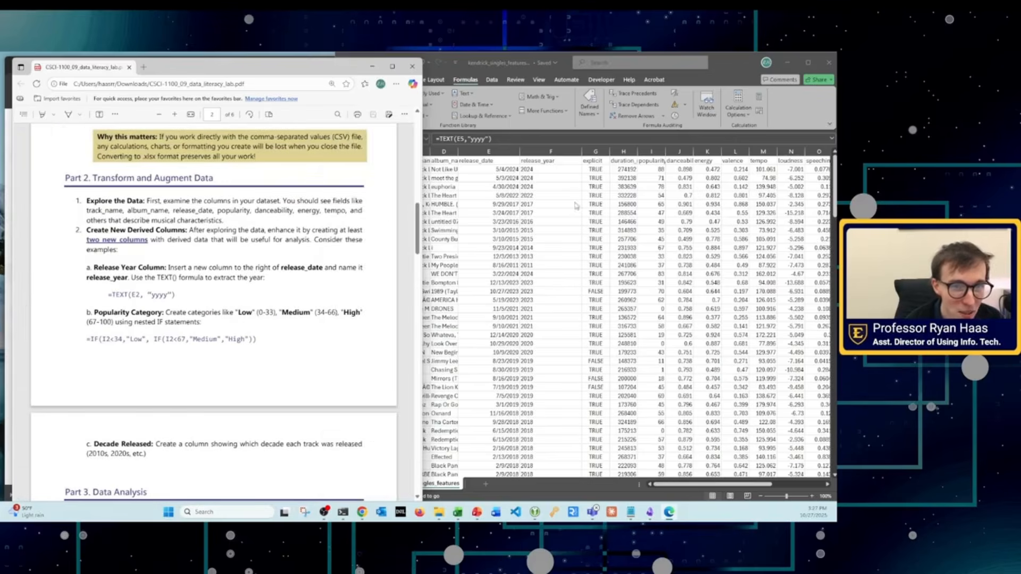
Step: Widen the workbook's popularity and danceability columns so their full headers fit
left_click(597, 176)
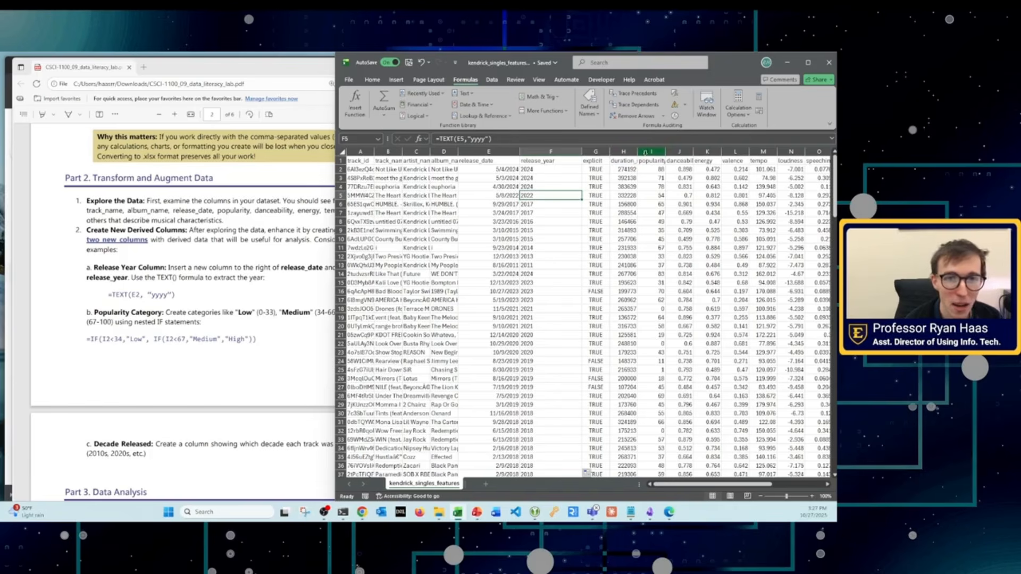
left_click_drag(667, 154, 662, 312)
left_click(707, 169)
left_click_drag(711, 155, 709, 280)
Step: Compare the scale of the values in the popularity column with those in the danceability column
left_click_drag(671, 169, 680, 290)
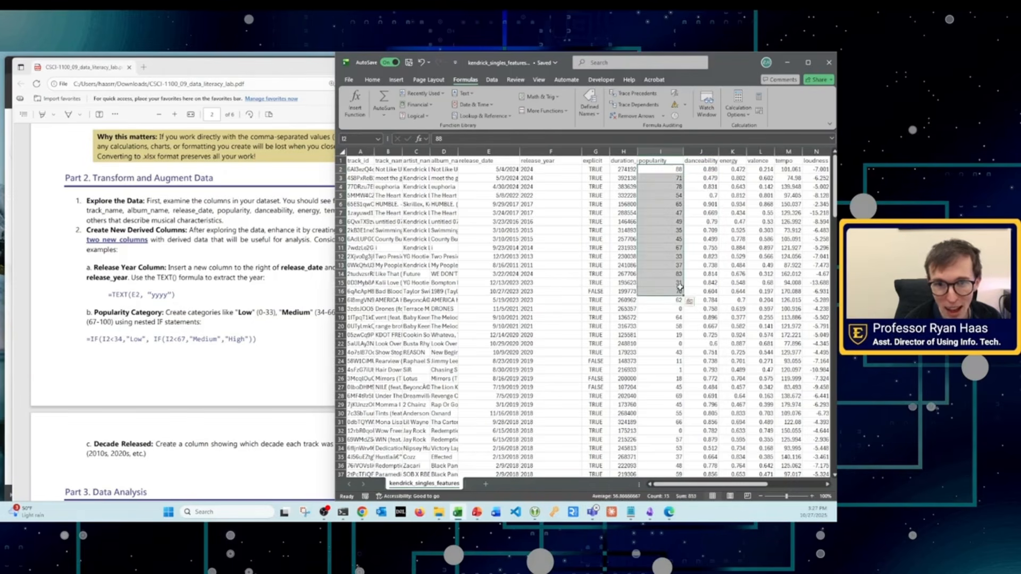
left_click(708, 169)
left_click_drag(708, 170, 709, 234)
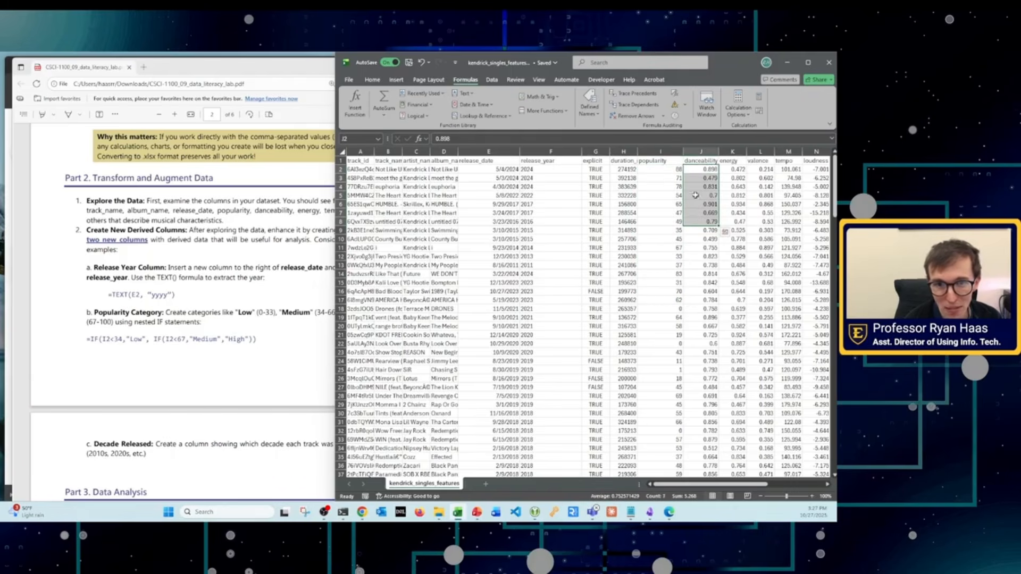
left_click_drag(671, 169, 672, 260)
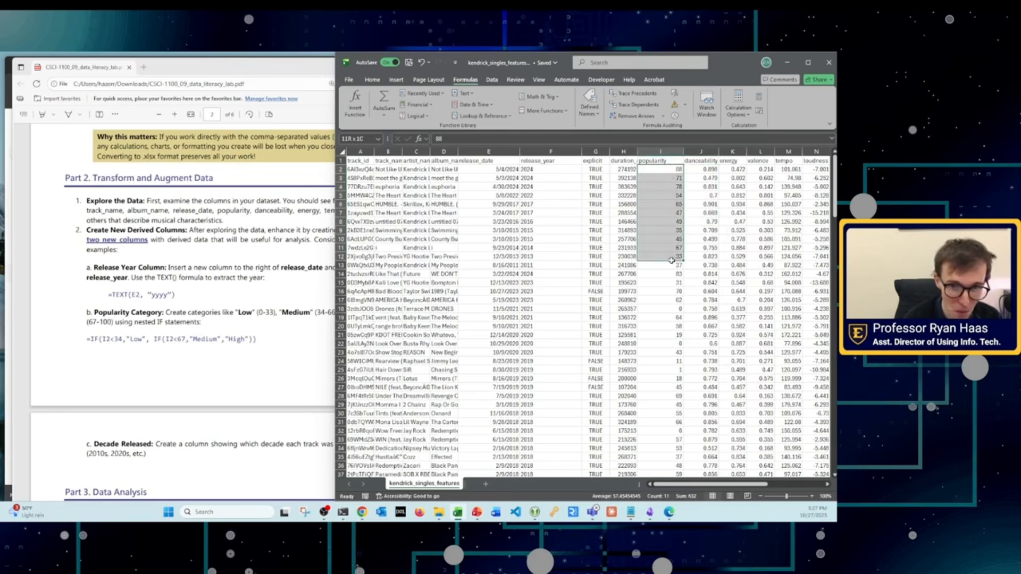
left_click_drag(708, 169, 709, 301)
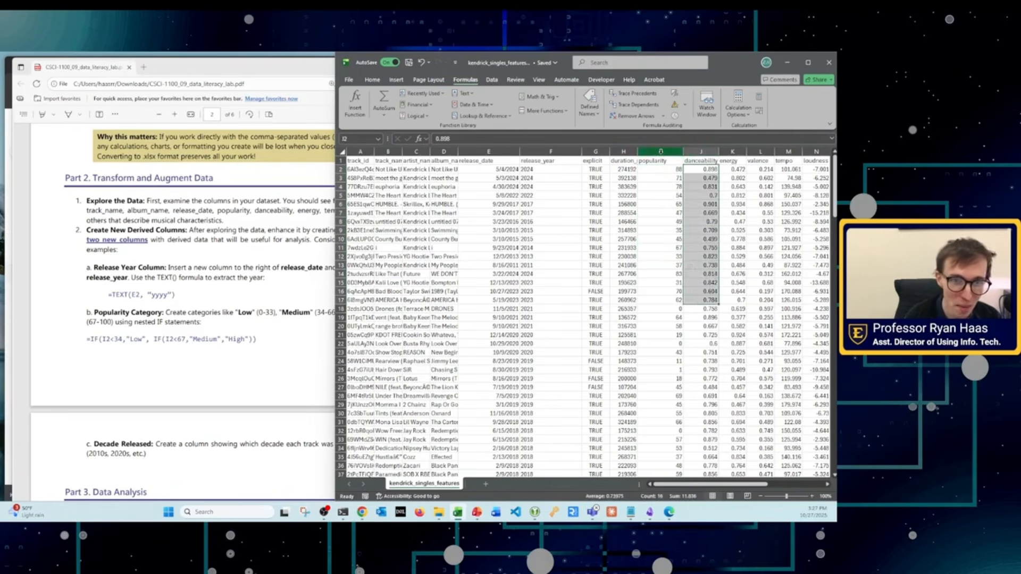
left_click(661, 151)
left_click_drag(662, 161, 664, 259)
scroll(651, 301, "down", 10)
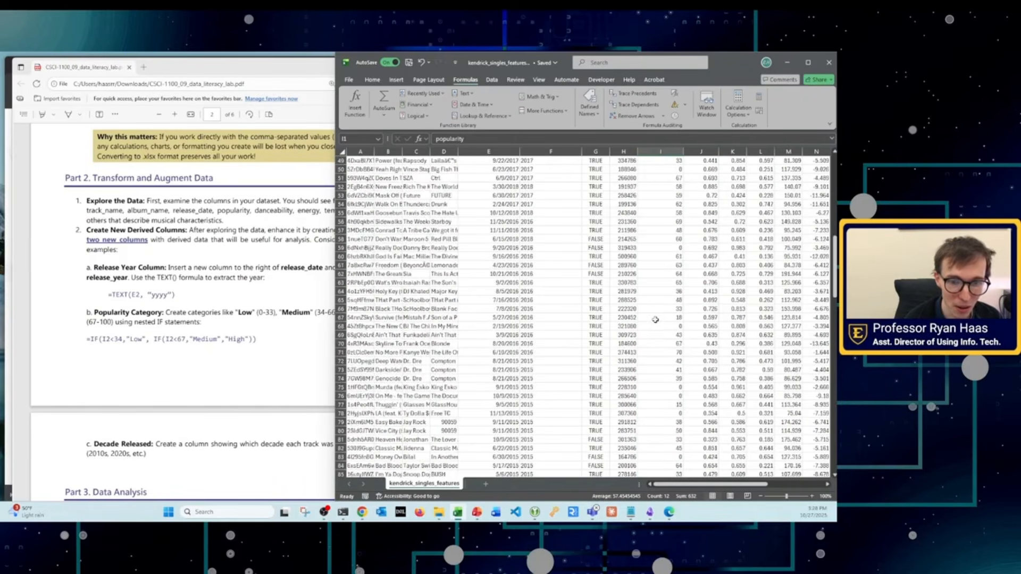
scroll(660, 319, "up", 10)
left_click(660, 317)
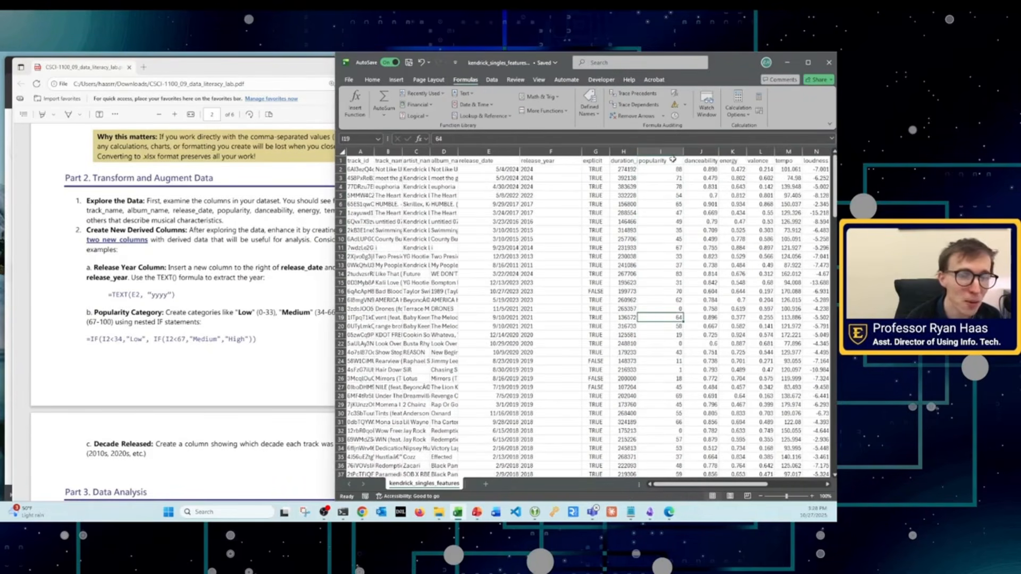
Step: Examine the lab PDF's nested IF formula and the score ranges for its "Low", "Medium" and "High" categories
left_click(201, 293)
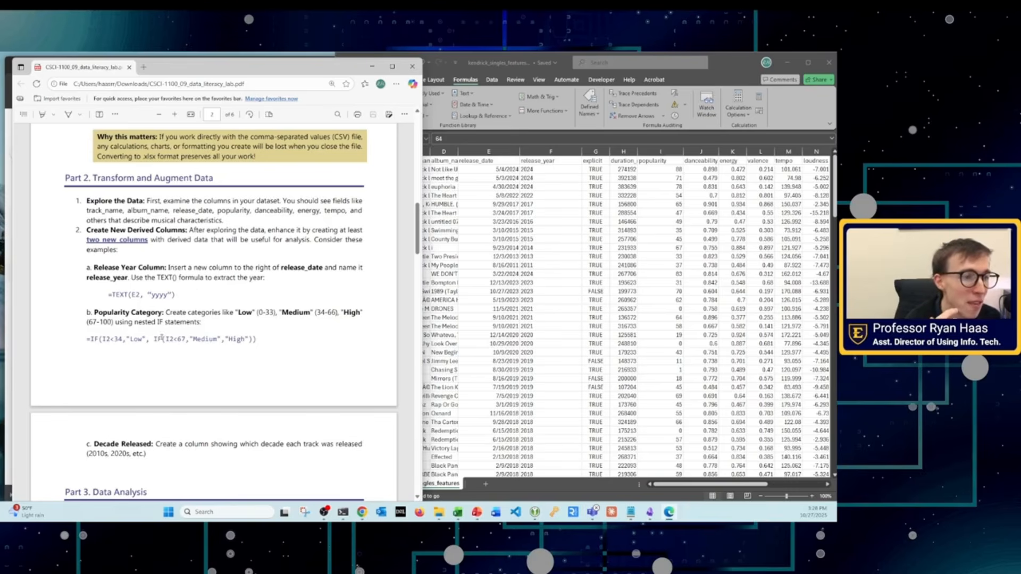
left_click_drag(106, 338, 252, 340)
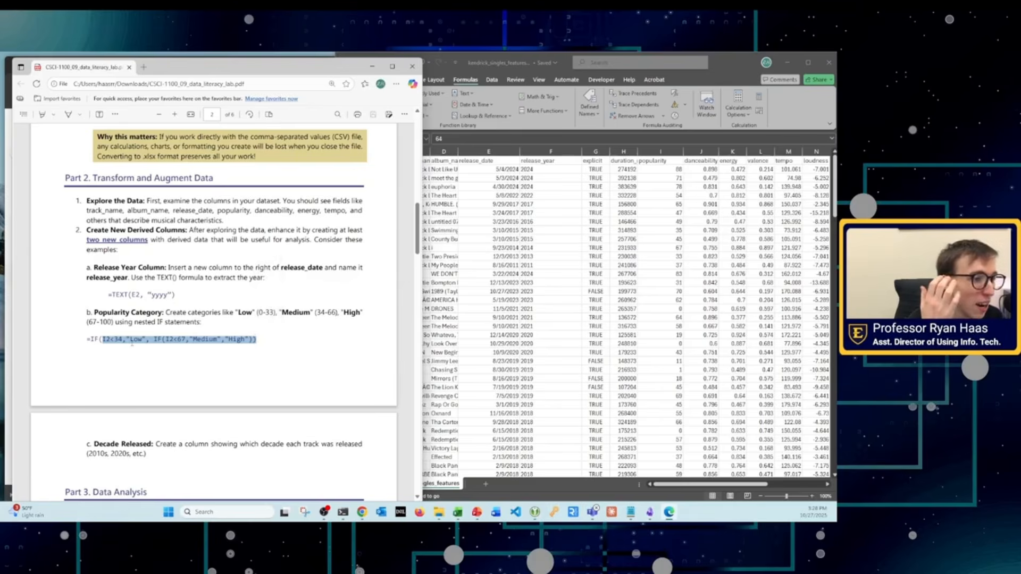
left_click(132, 340)
double_click(136, 340)
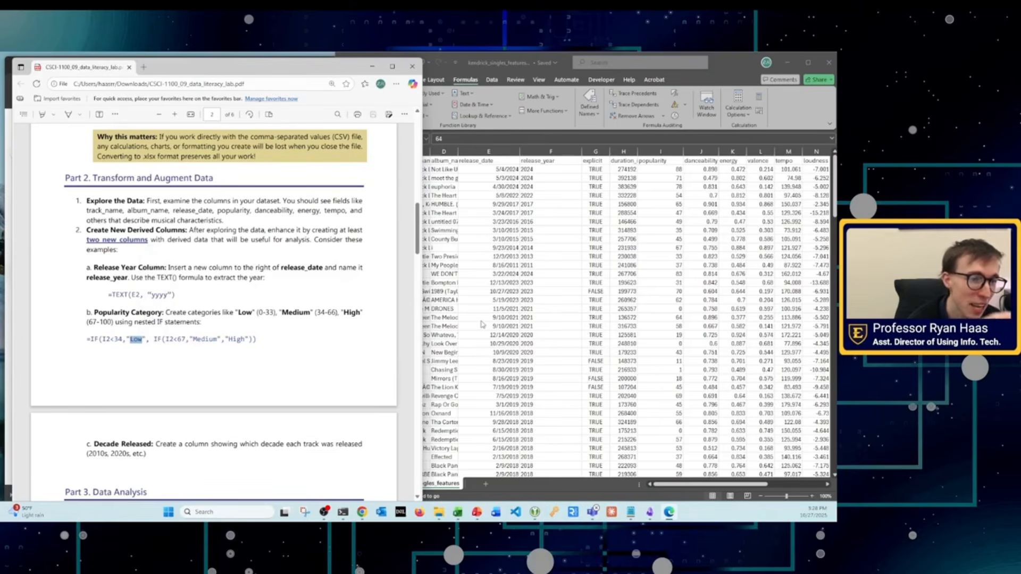
left_click(259, 335)
left_click_drag(235, 313, 258, 318)
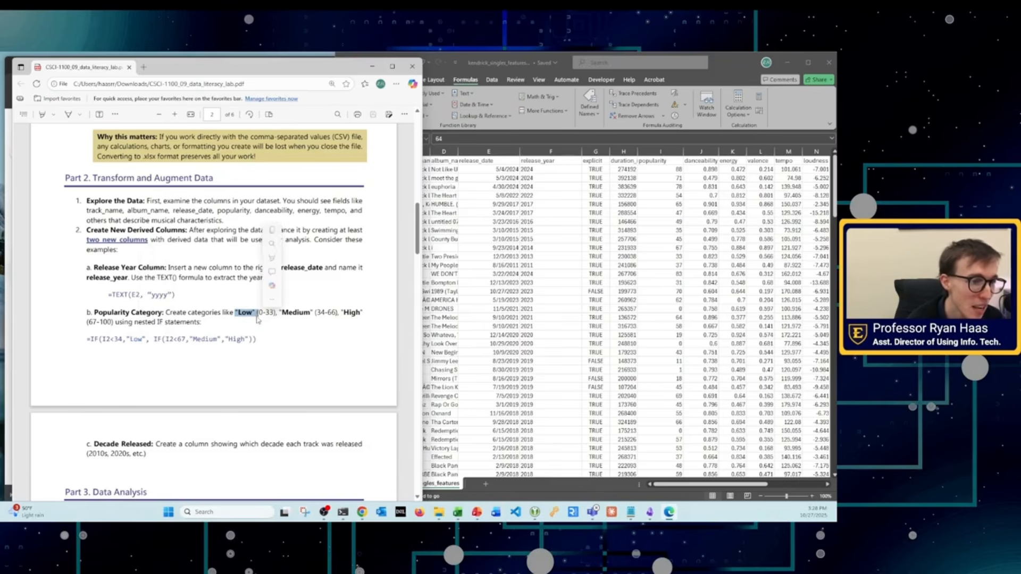
left_click_drag(90, 340, 246, 342)
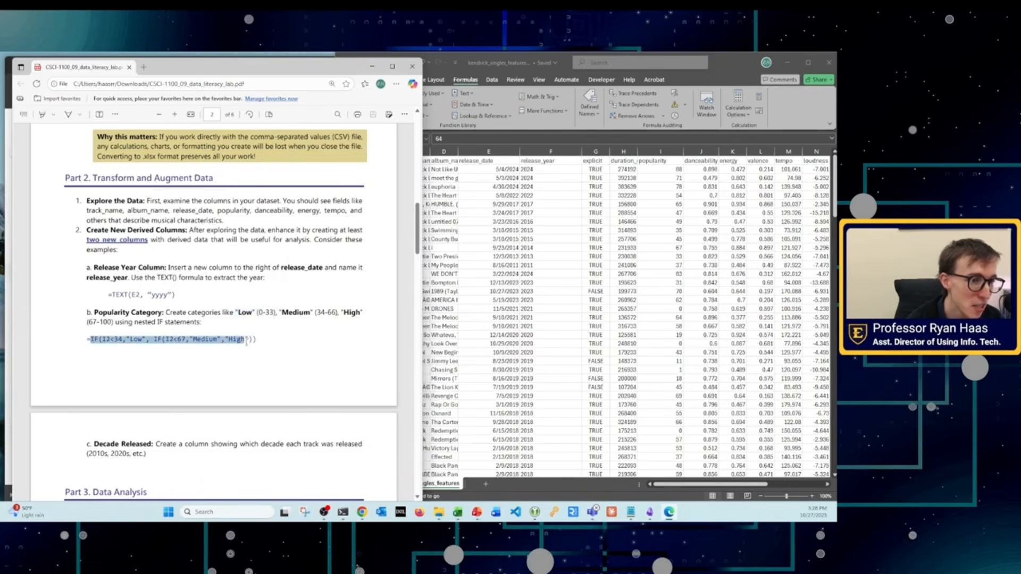
Step: Check the nested IF formula's I2 reference against the popularity column in the workbook
left_click(517, 201)
left_click(565, 152)
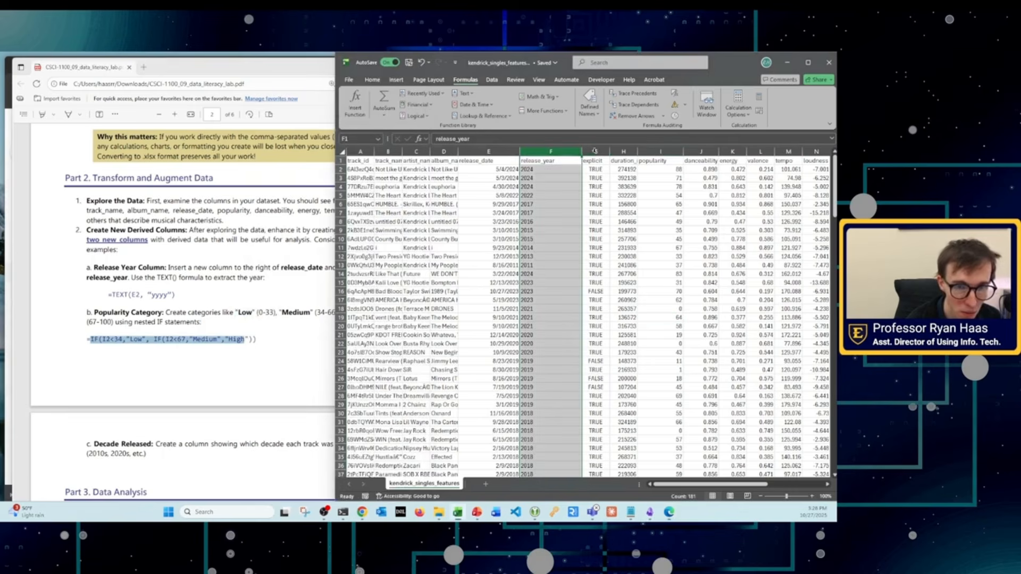
left_click(663, 152)
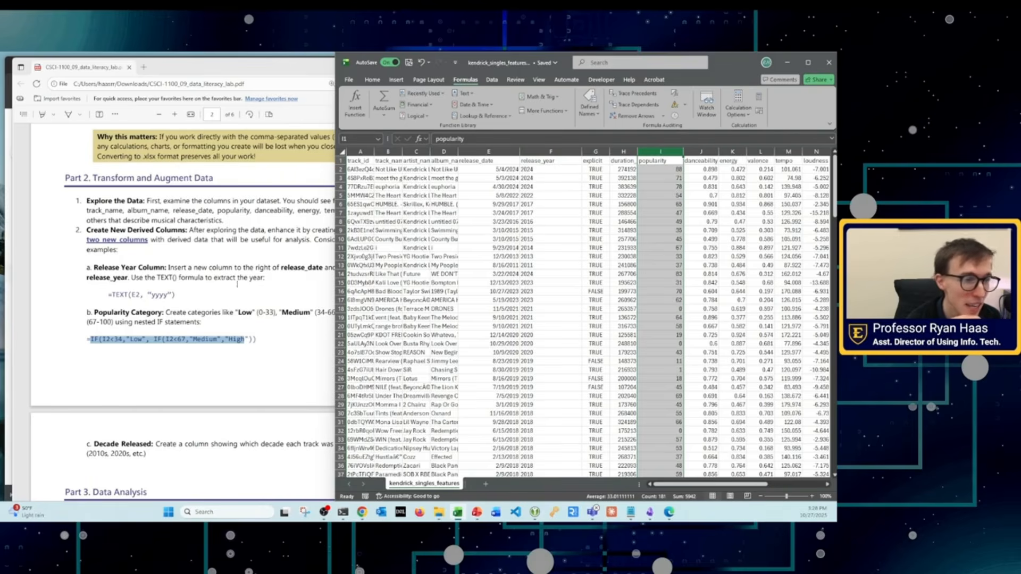
left_click(123, 339)
left_click_drag(96, 339, 256, 337)
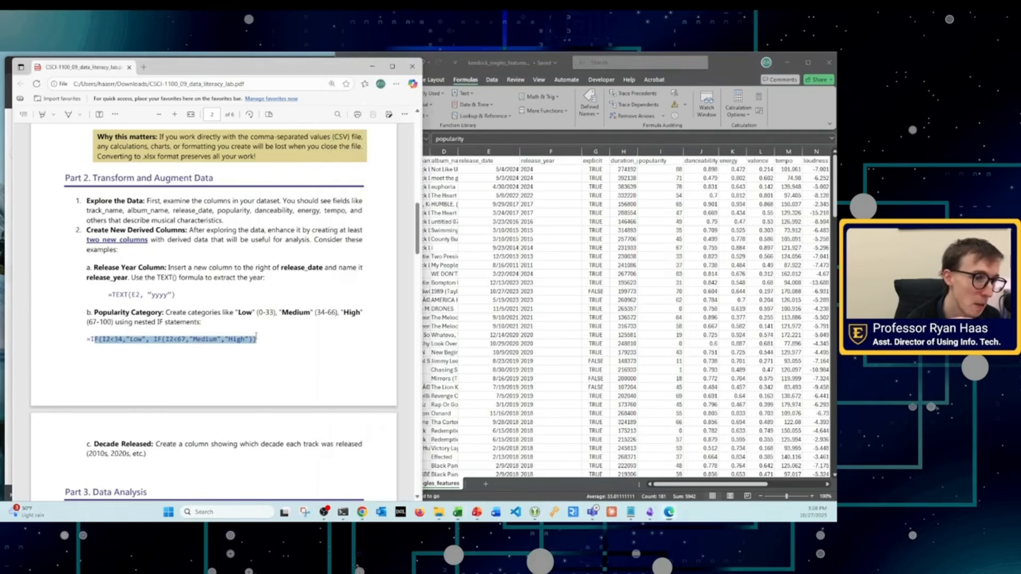
left_click(627, 174)
left_click(628, 170)
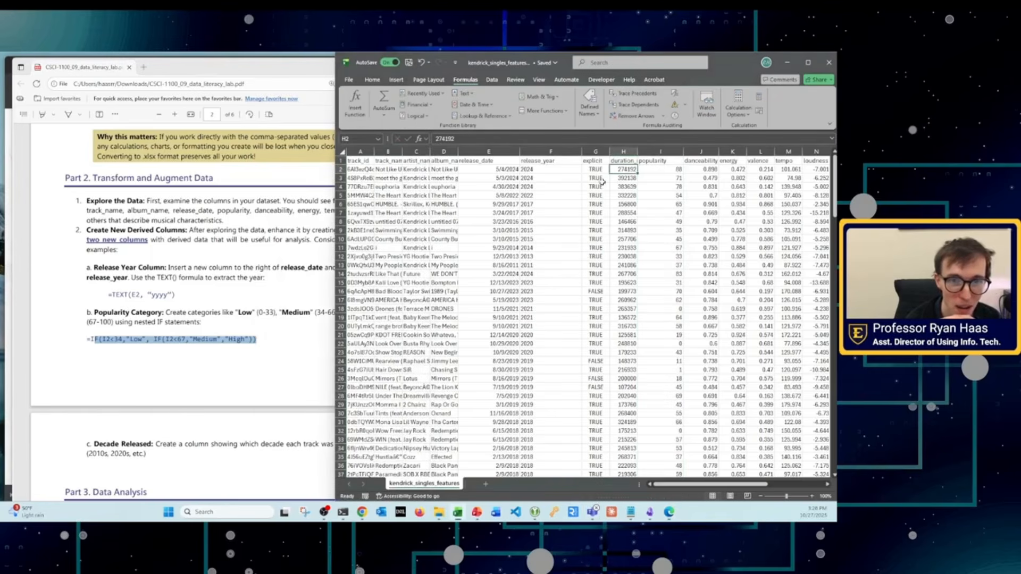
left_click(666, 169)
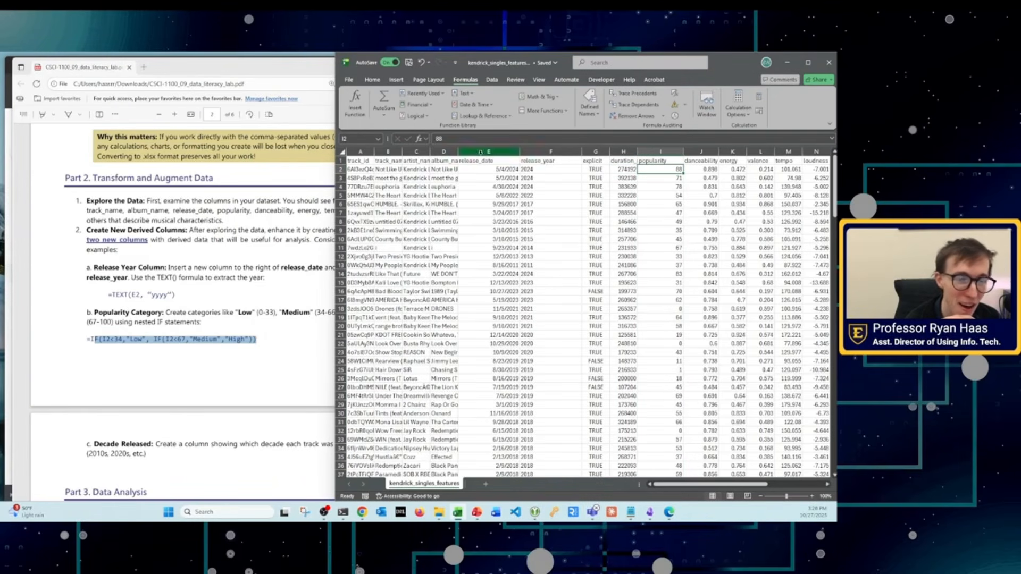
Step: Widen the workbook window and examine the "High" outcome of the nested IF formula in the lab PDF
left_click_drag(335, 112, 222, 110)
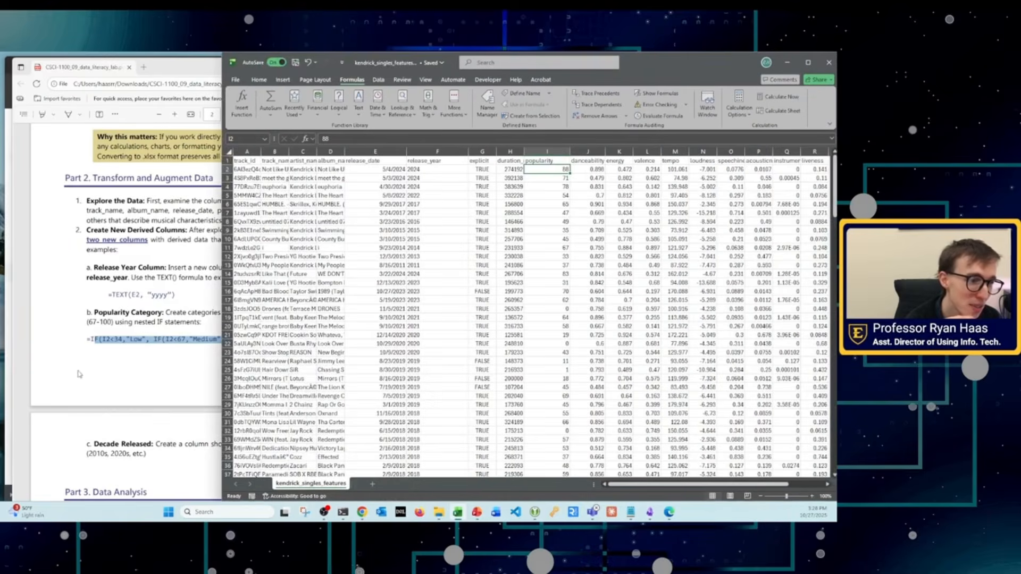
left_click(80, 374)
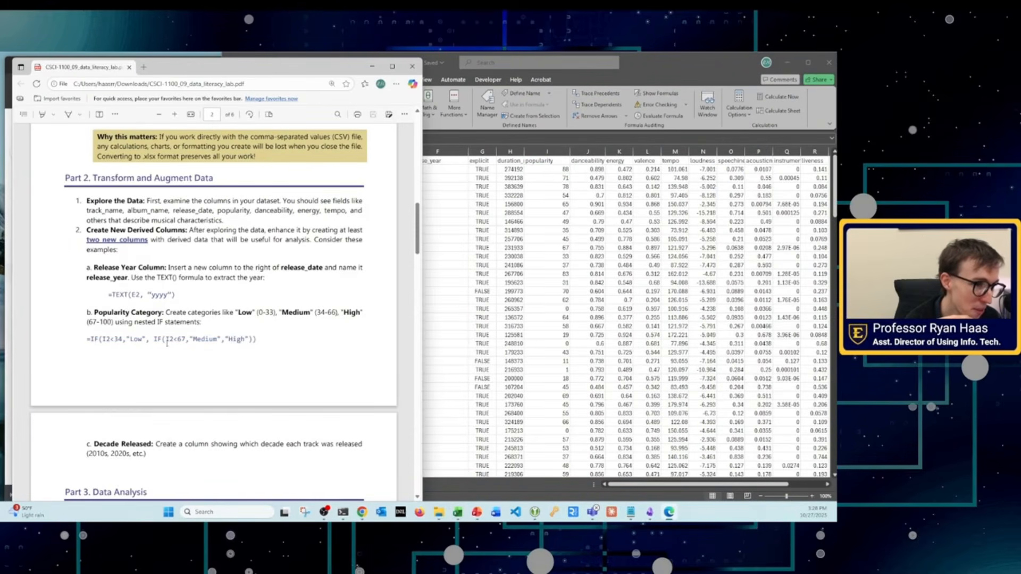
double_click(233, 338)
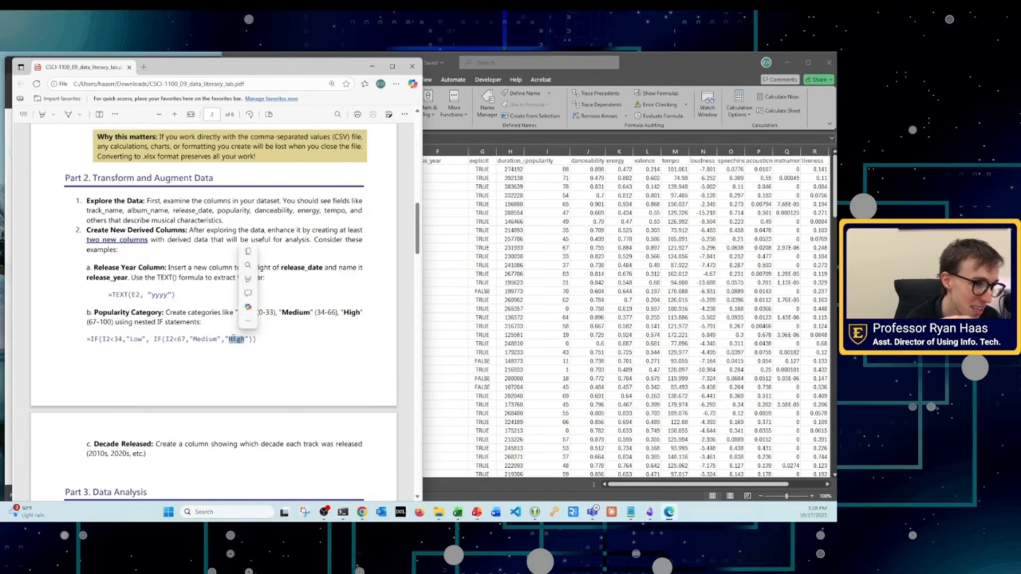
left_click(491, 346)
Step: Examine the complete nested IF formula, from the opening IF to the closing parentheses, under Popularity Category in the lab PDF
left_click(631, 512)
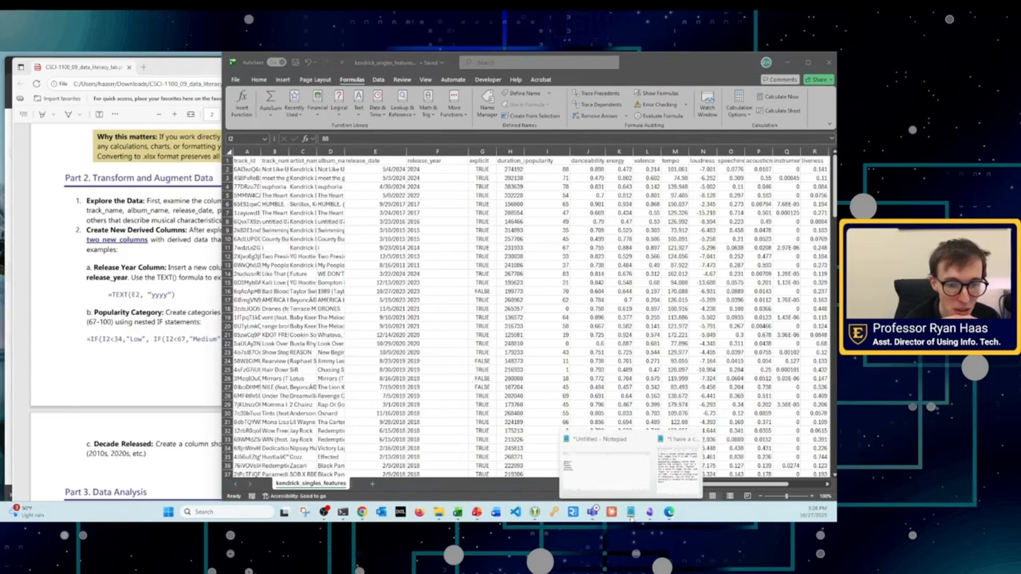
left_click(99, 338)
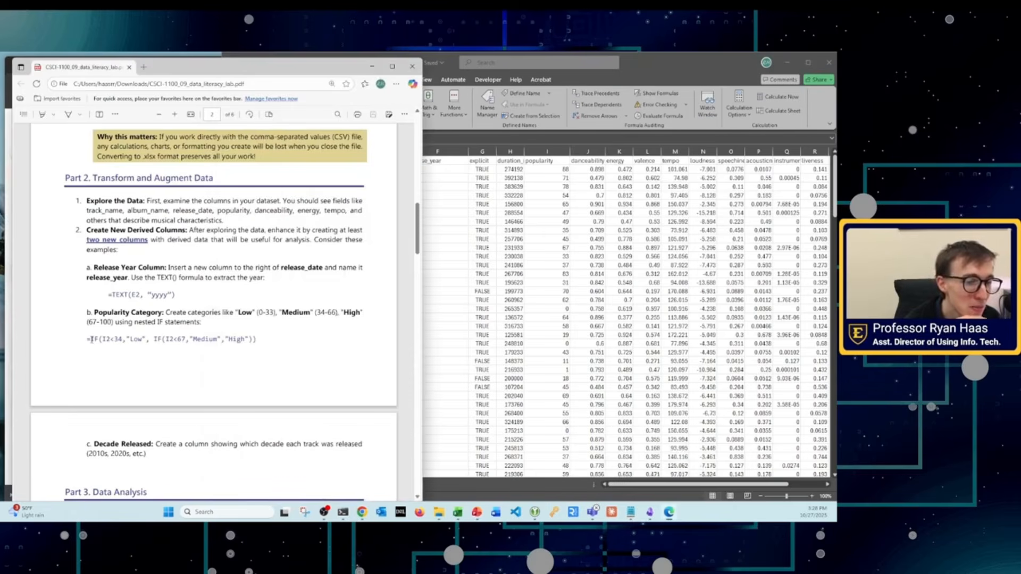
left_click_drag(88, 339, 256, 340)
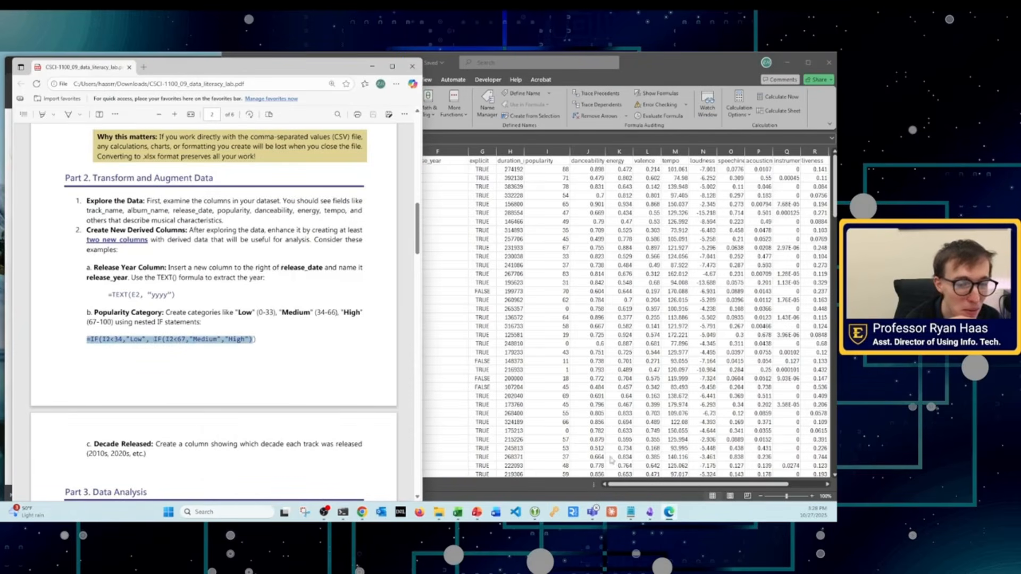
left_click(630, 514)
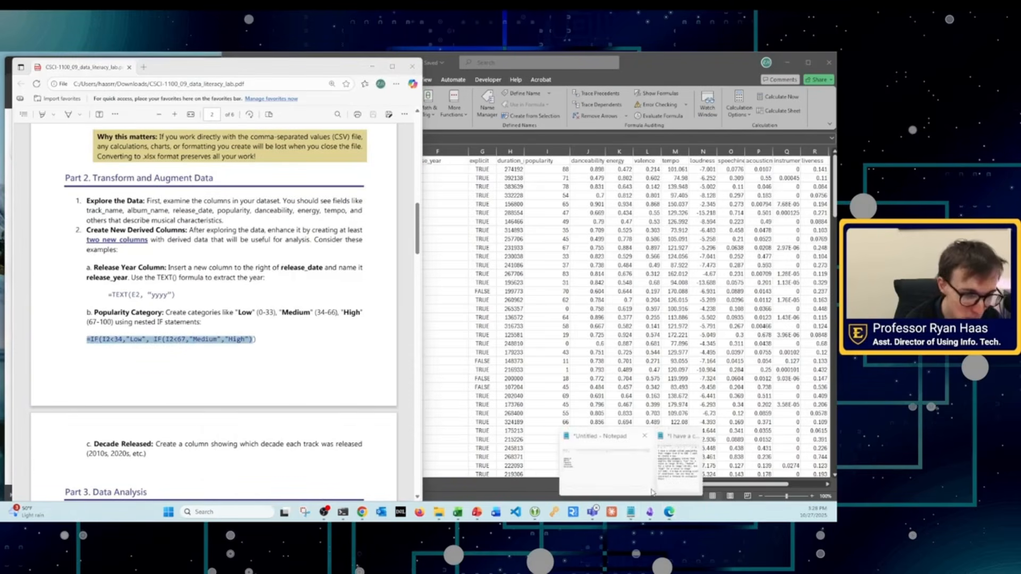
mouse_move(664, 476)
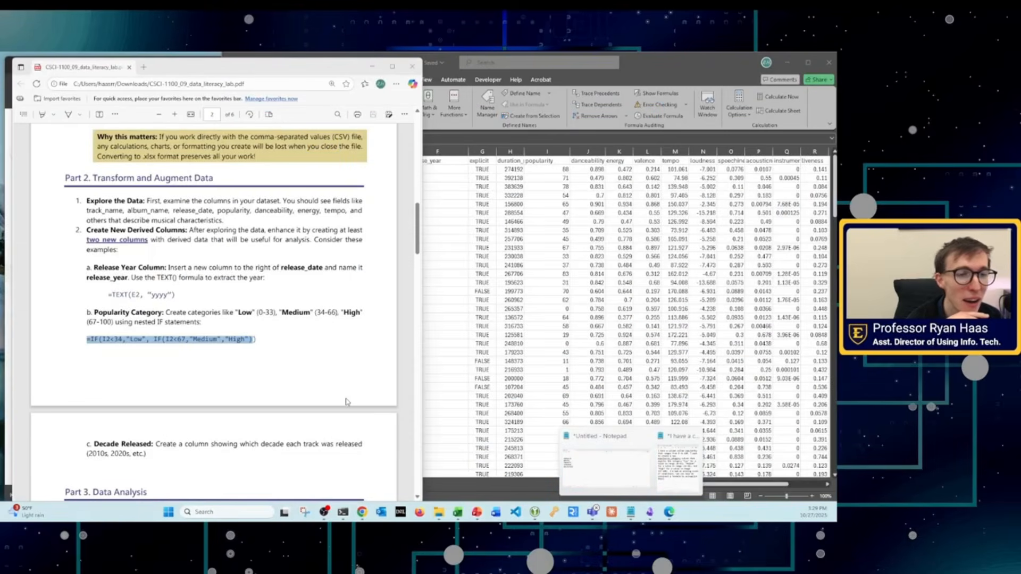
left_click(346, 402)
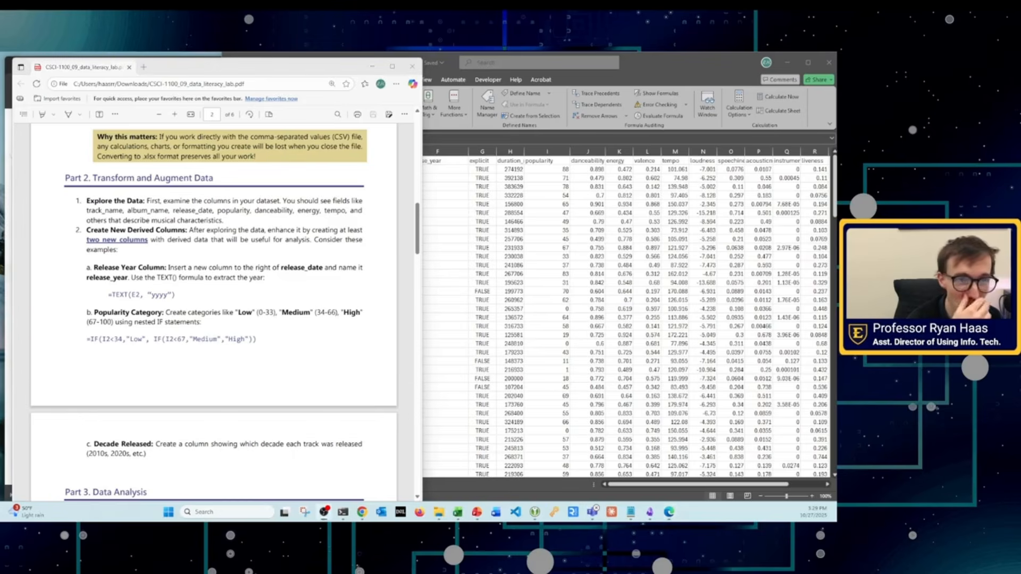
left_click(623, 63)
left_click(259, 80)
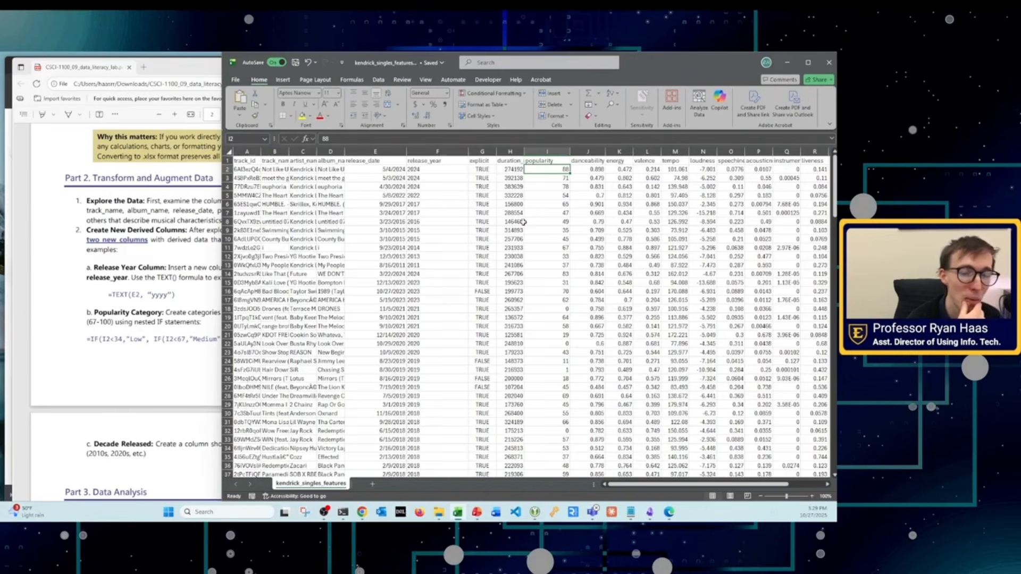
left_click(78, 300)
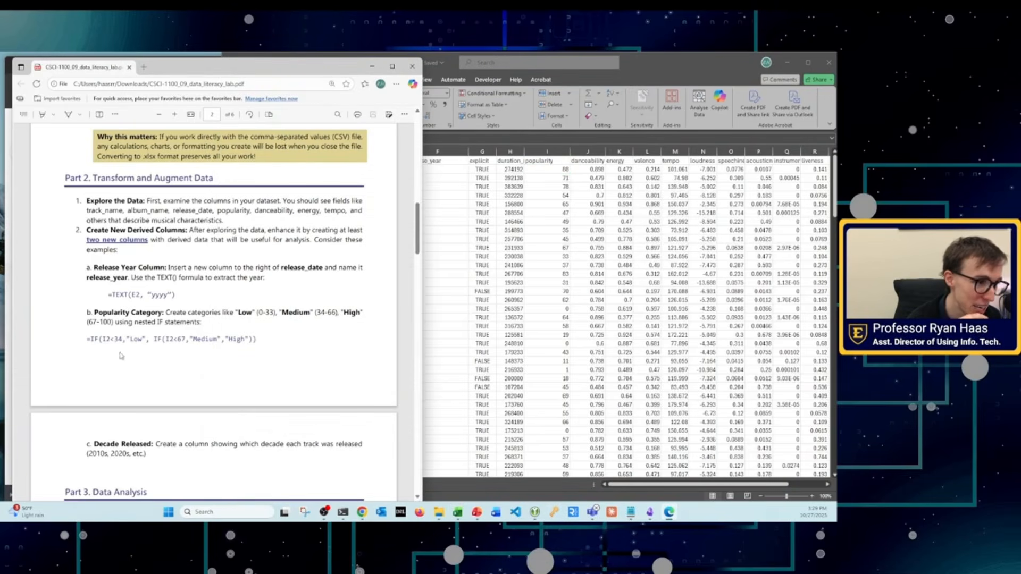
left_click_drag(89, 343, 276, 345)
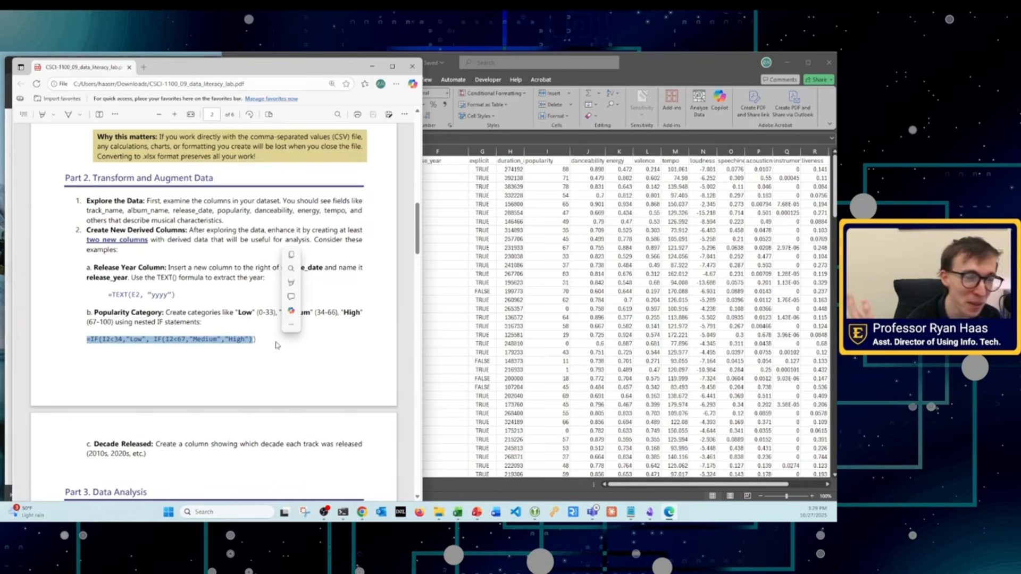
Step: Switch to the Notepad note holding the popularity formula prompt and widen its window
mouse_move(361, 518)
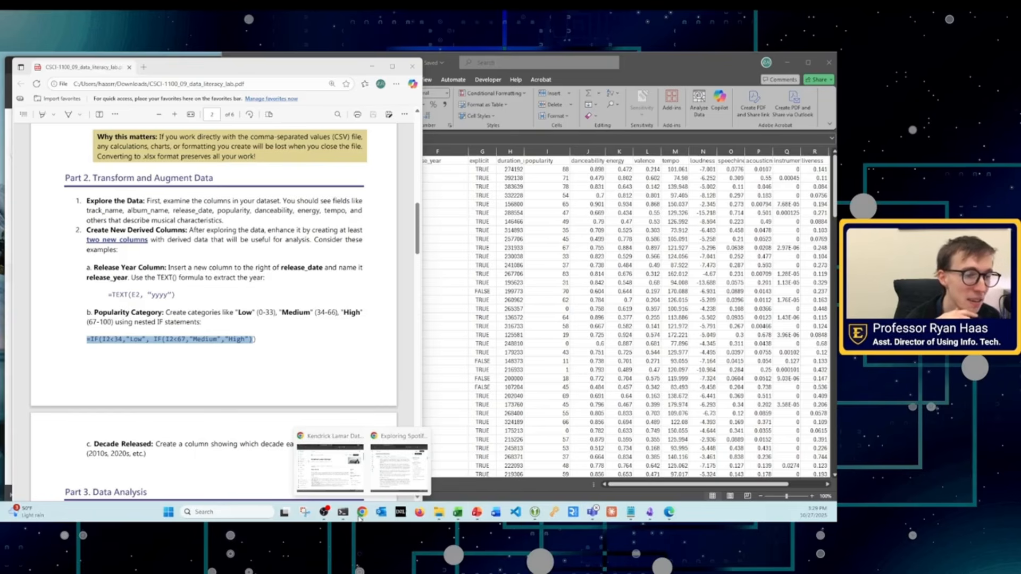
mouse_move(631, 513)
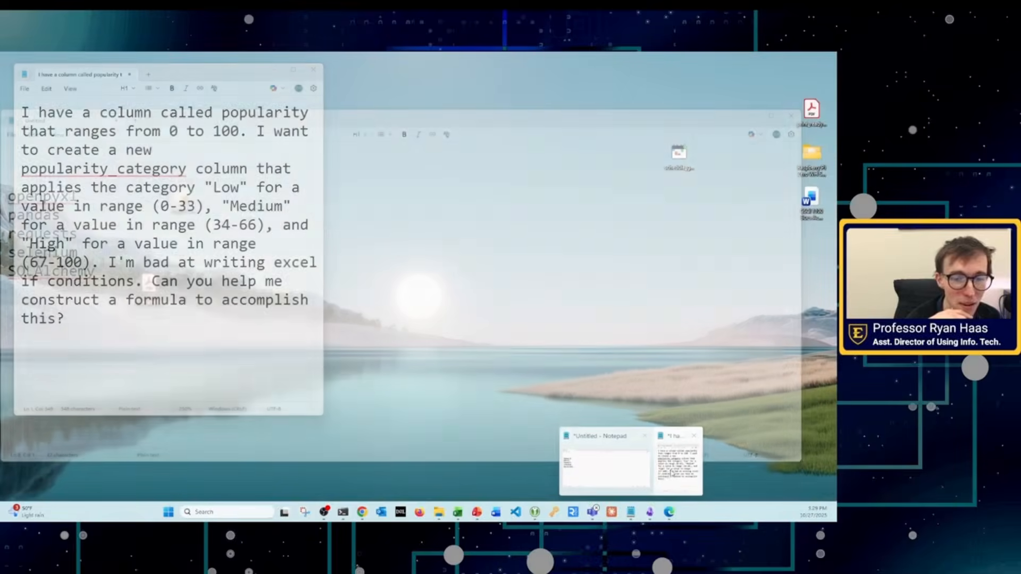
left_click(673, 474)
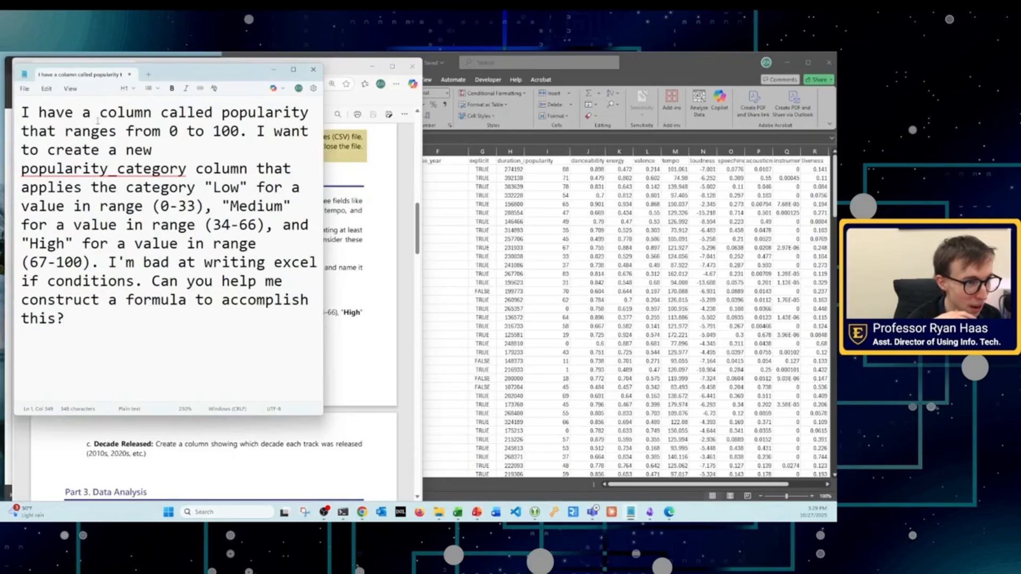
left_click_drag(323, 265, 448, 269)
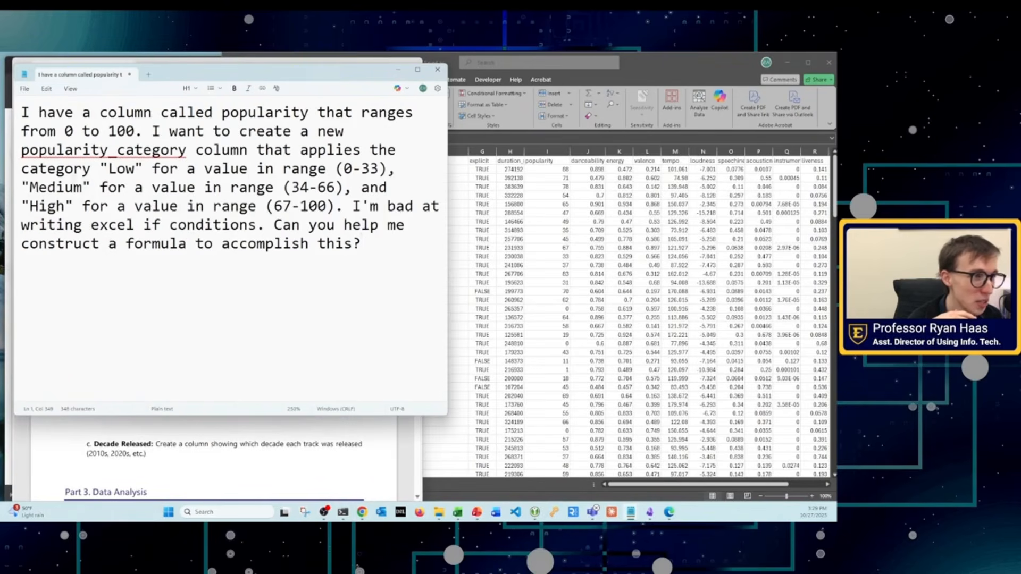
left_click(21, 113)
left_click(118, 168)
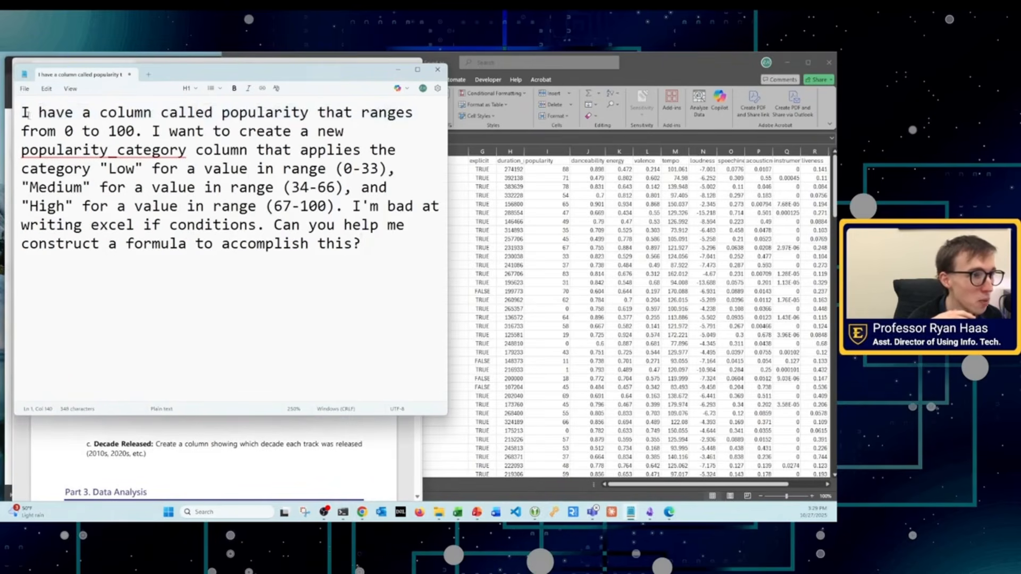
Step: Compare the prompt's opening description of the popularity column and its 0 to 100 range with the workbook's popularity column
left_click_drag(22, 112, 333, 115)
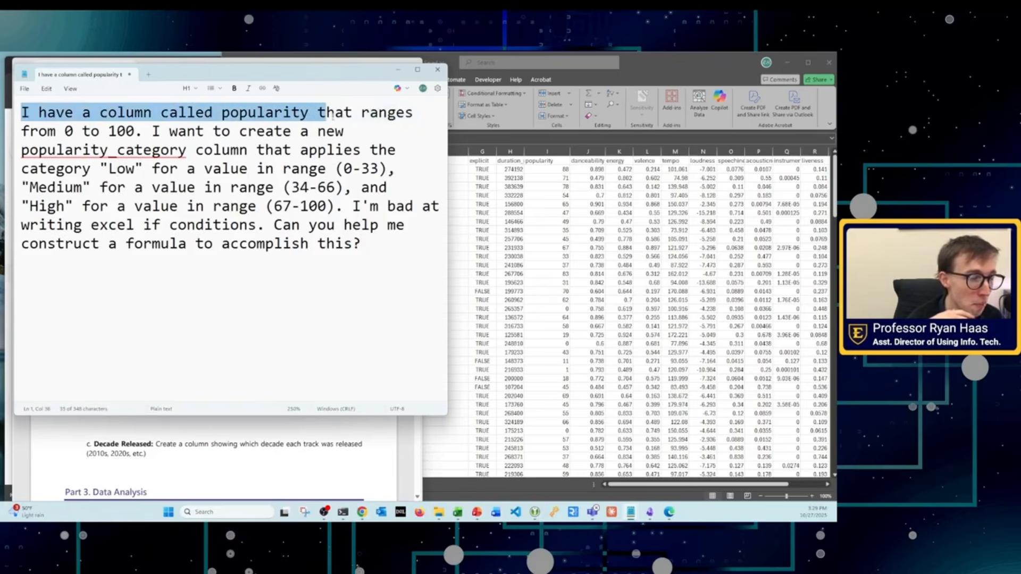
left_click(549, 168)
left_click(178, 169)
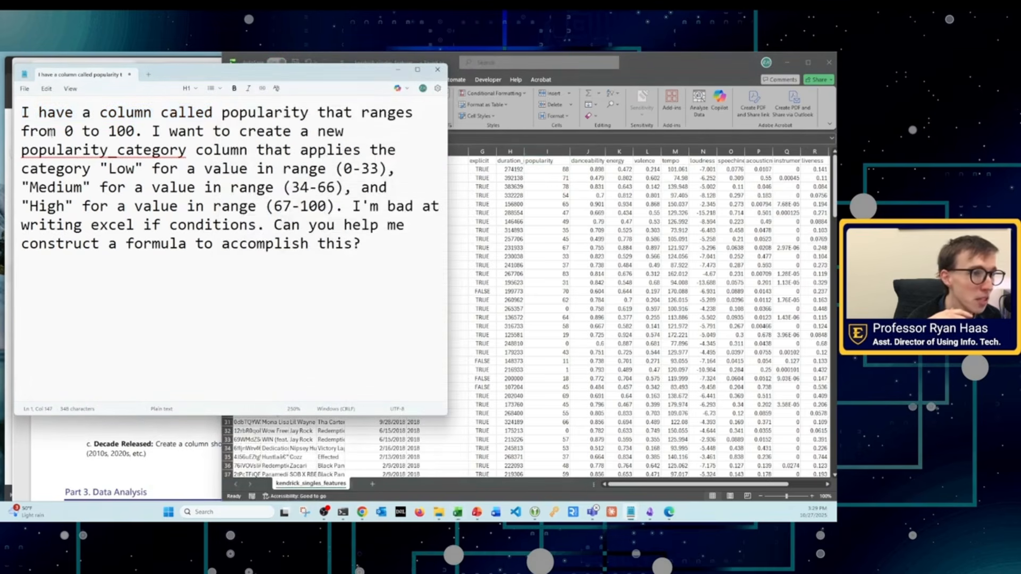
left_click_drag(38, 132, 166, 134)
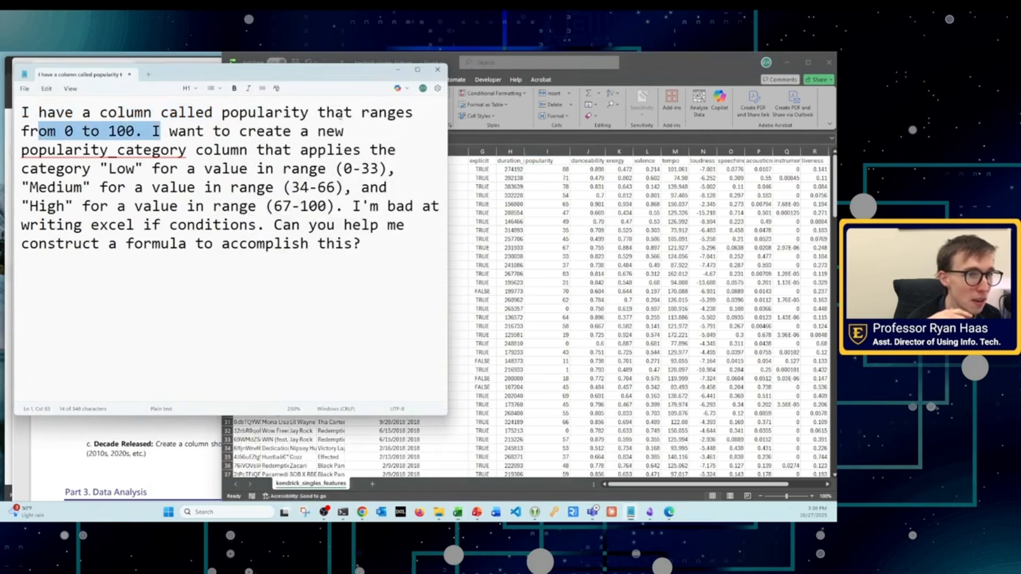
Step: Reword the prompt's first sentence to "I have a column called popularity that has values that can range from 0 to 100."
left_click(350, 114)
key("BackSpace")
type("t")
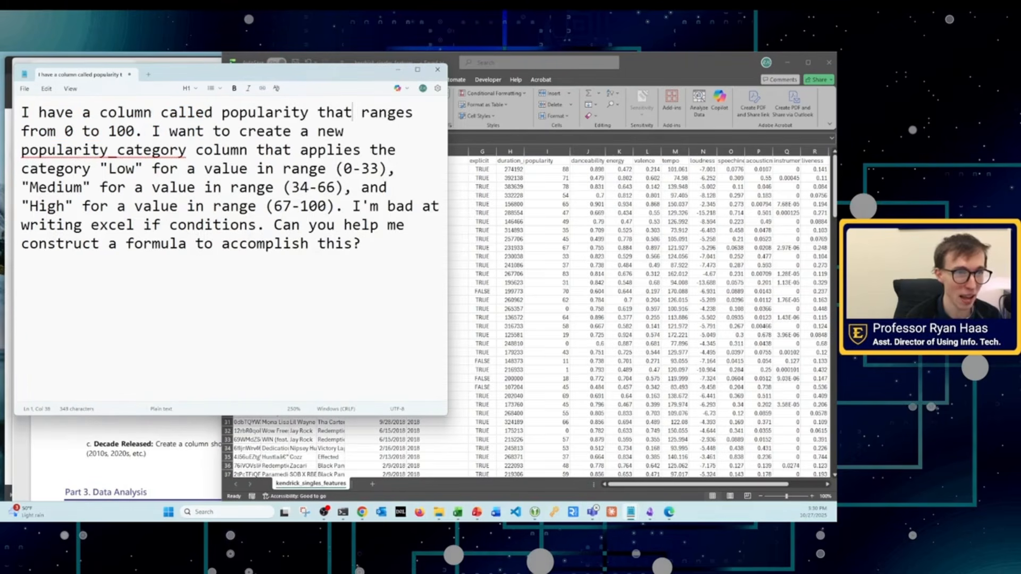
type(" has values that ")
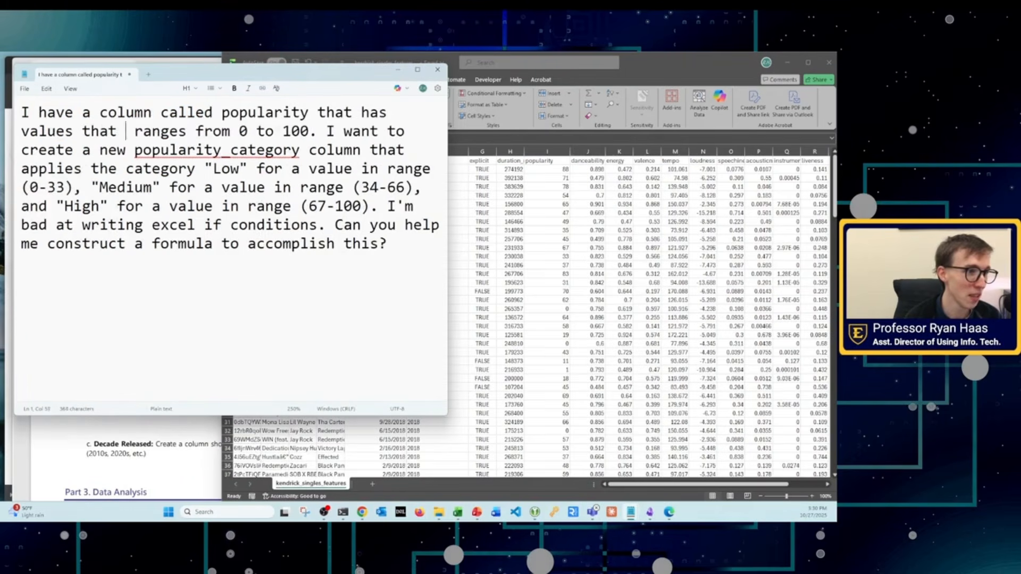
type("can")
key("Right")
key("Right")
key("Right")
key("Right")
key("Right")
key("Right")
key("Right")
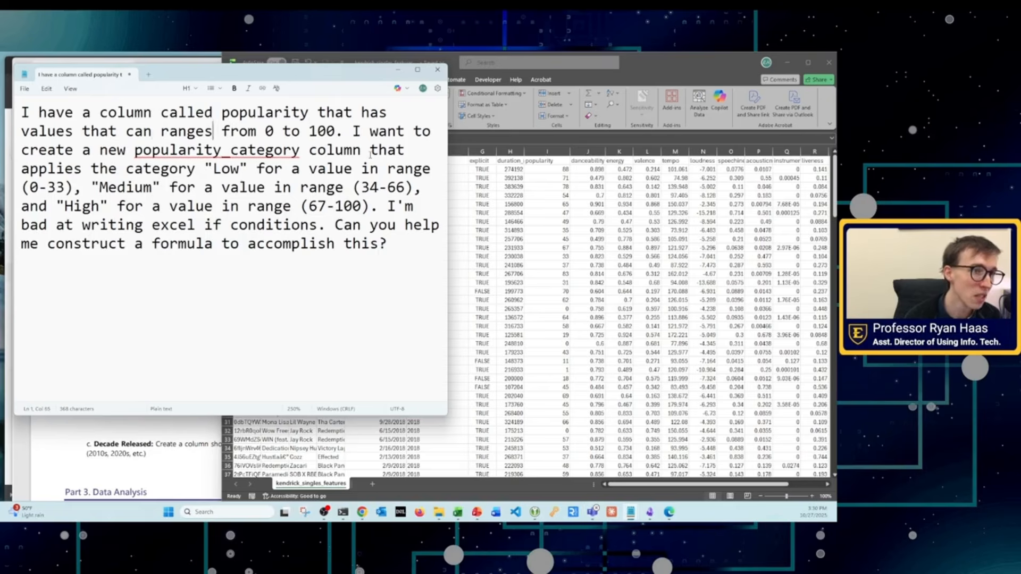
key("BackSpace")
Step: Review the prompt's value range, new popularity_category column, Low, Medium and High ranges, and closing request for a formula
left_click_drag(256, 130, 334, 130)
left_click_drag(64, 150, 316, 151)
left_click_drag(310, 152, 372, 156)
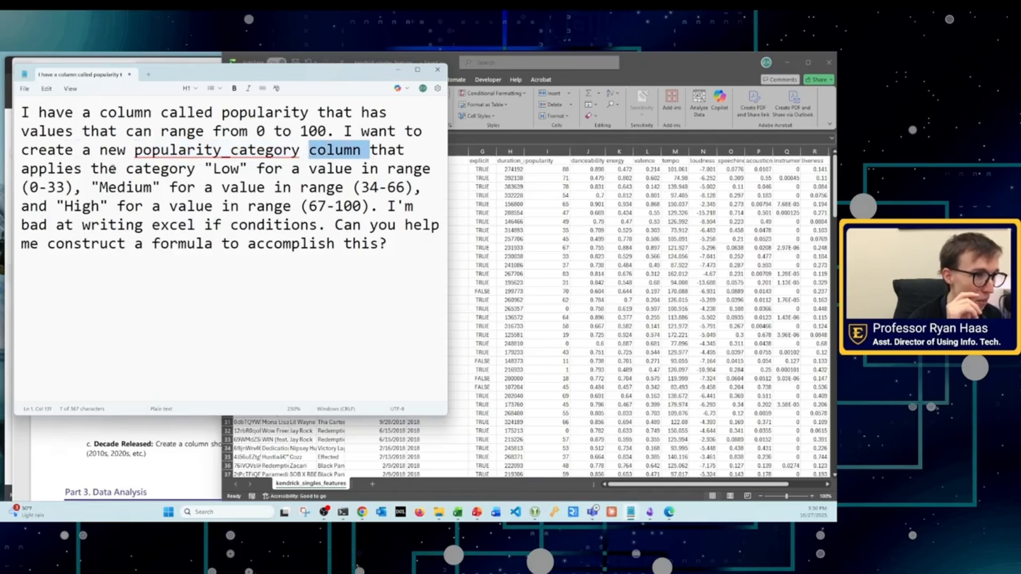
left_click_drag(112, 169, 254, 169)
left_click(265, 170)
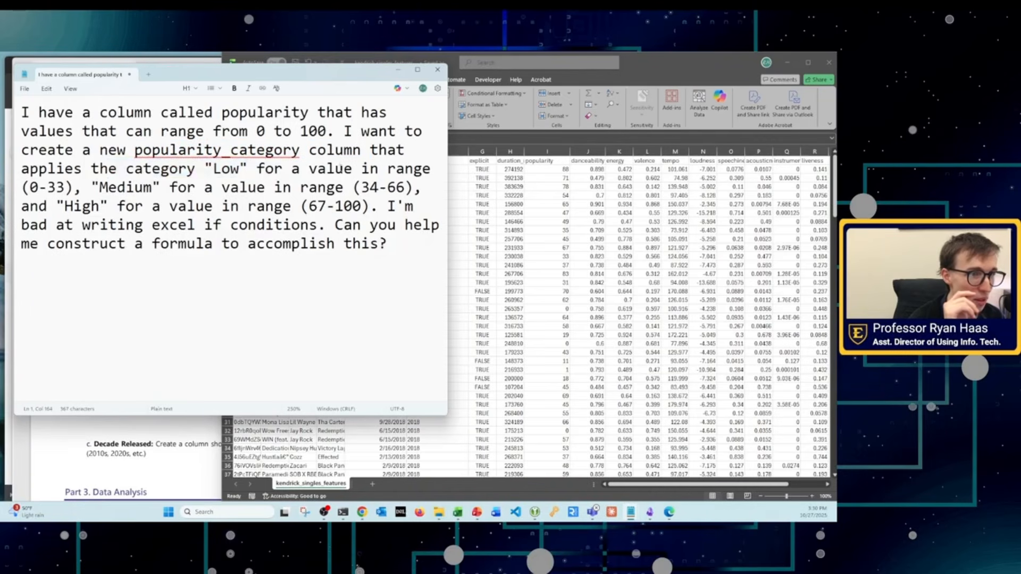
left_click_drag(39, 187, 237, 207)
left_click(136, 184)
left_click_drag(117, 206, 379, 206)
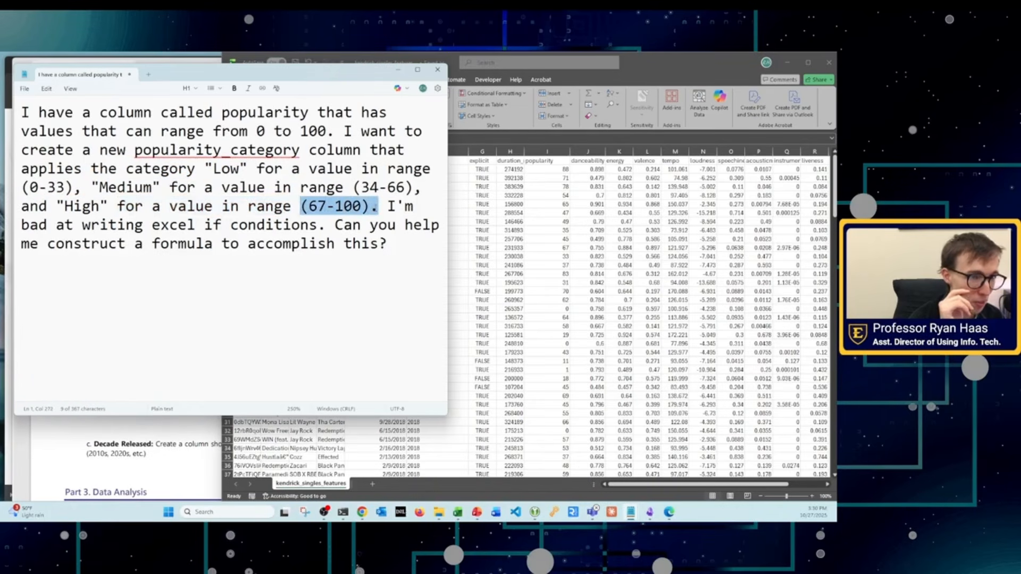
left_click_drag(56, 224, 288, 243)
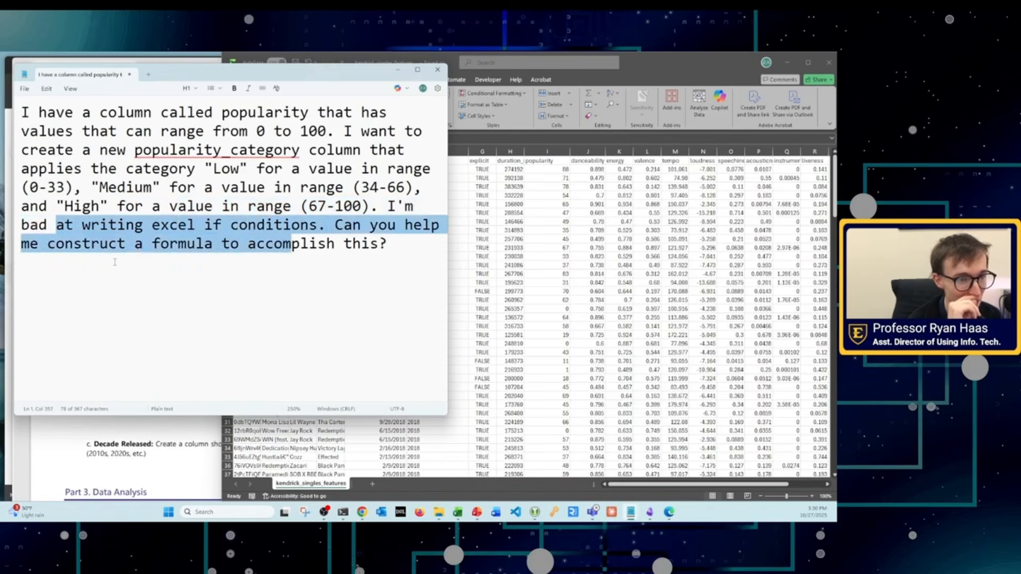
Step: Copy the entire prompt from Notepad and submit it to ChatGPT at chatgpt.com in a new Chrome tab
left_click(134, 259)
key("ctrl+a")
key("ctrl+c")
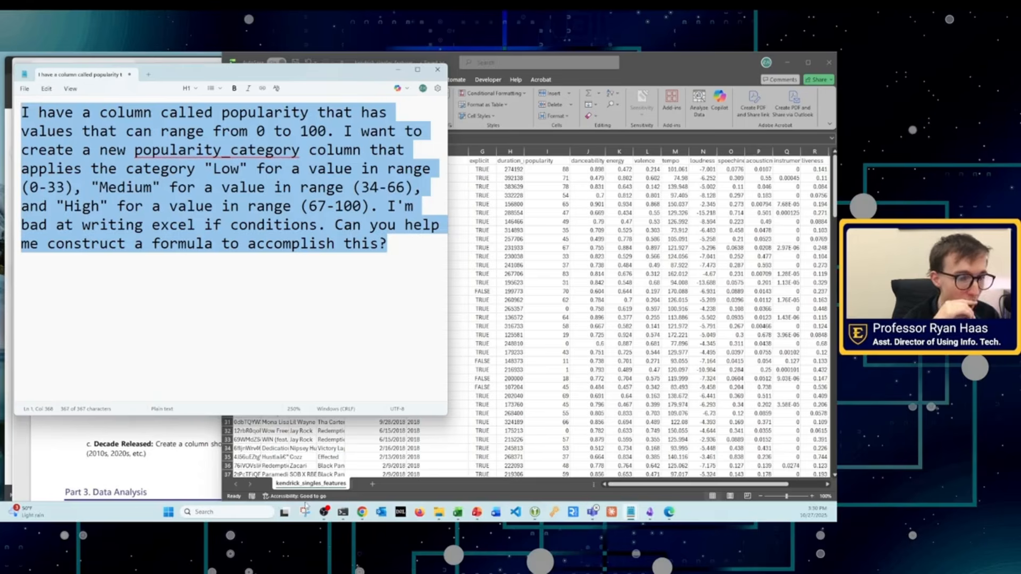
left_click(390, 472)
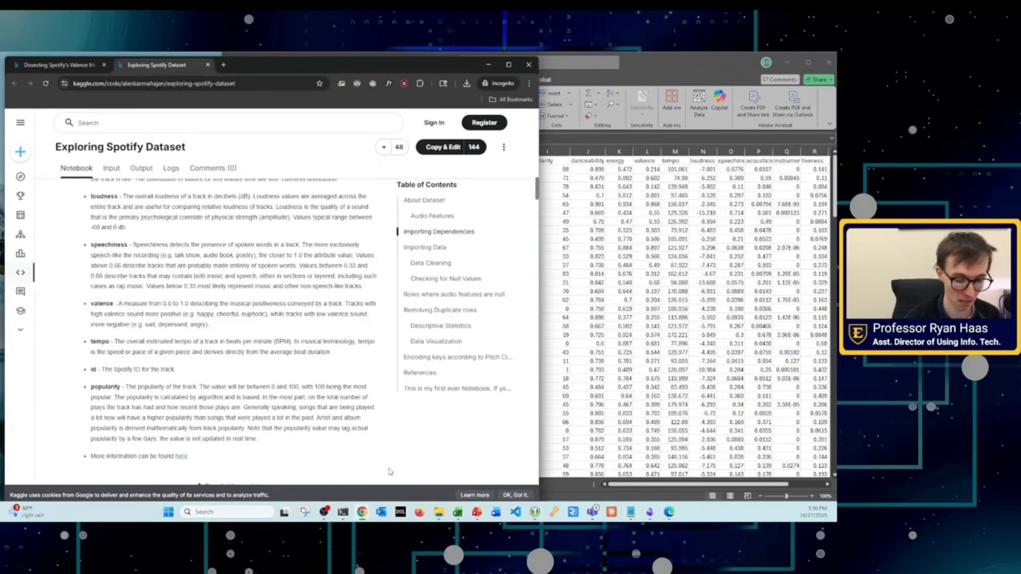
key("ctrl+t")
type("chatgpt.com")
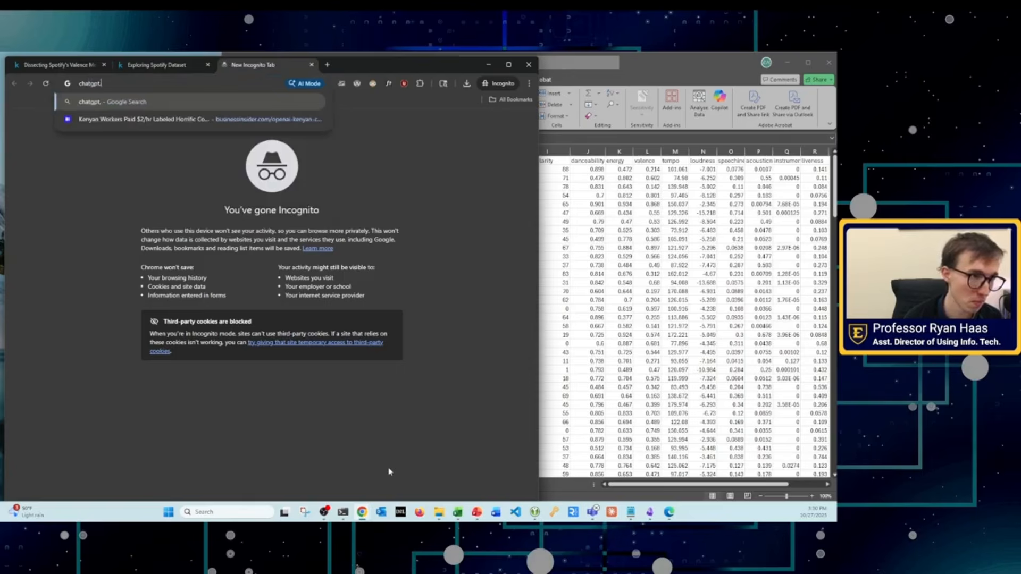
key("Return")
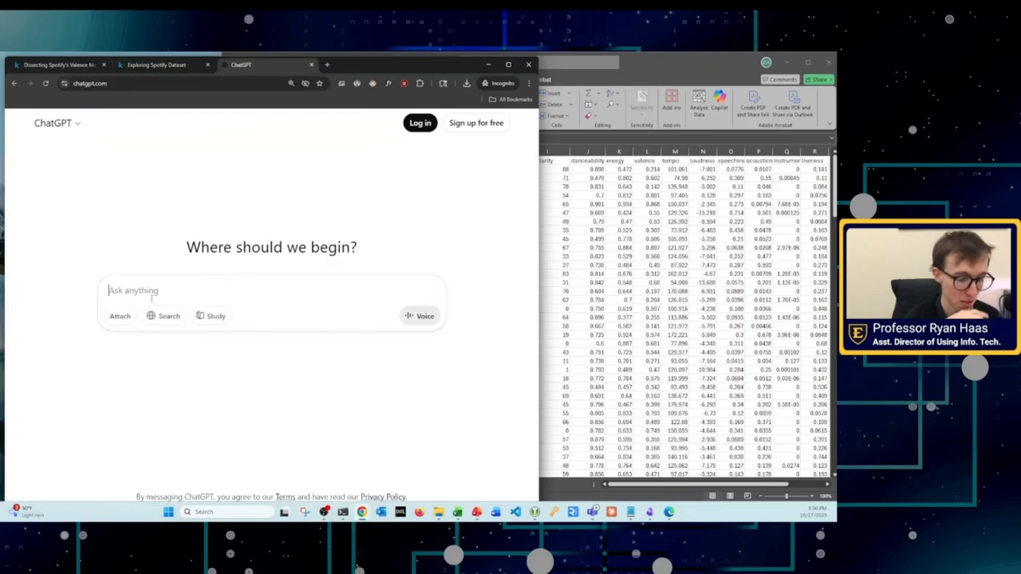
key("ctrl+v")
key("Return")
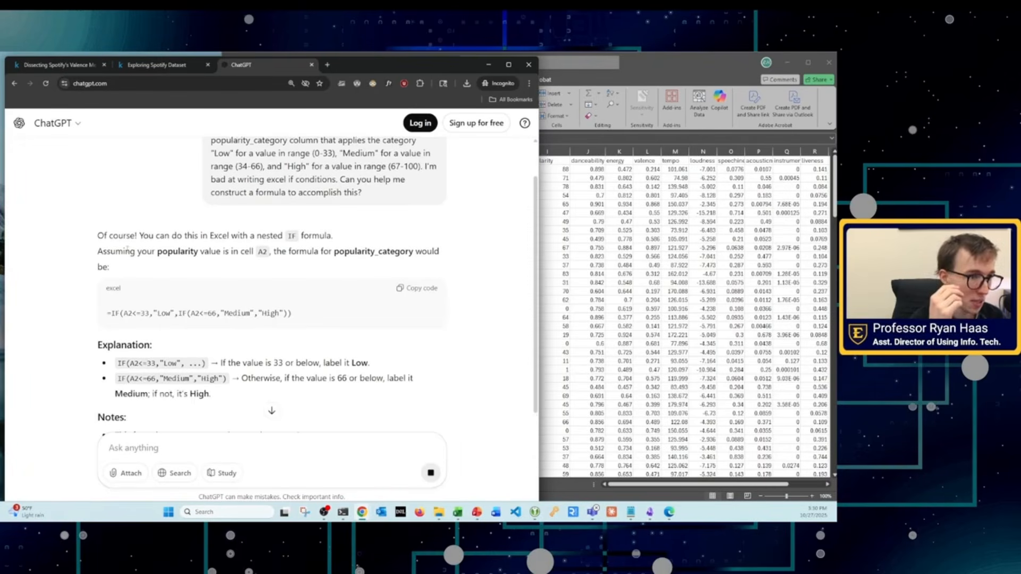
Step: Check the A2 popularity reference assumed in ChatGPT's answer against cell A2 of the Kendrick Lamar singles workbook
left_click_drag(138, 252, 409, 252)
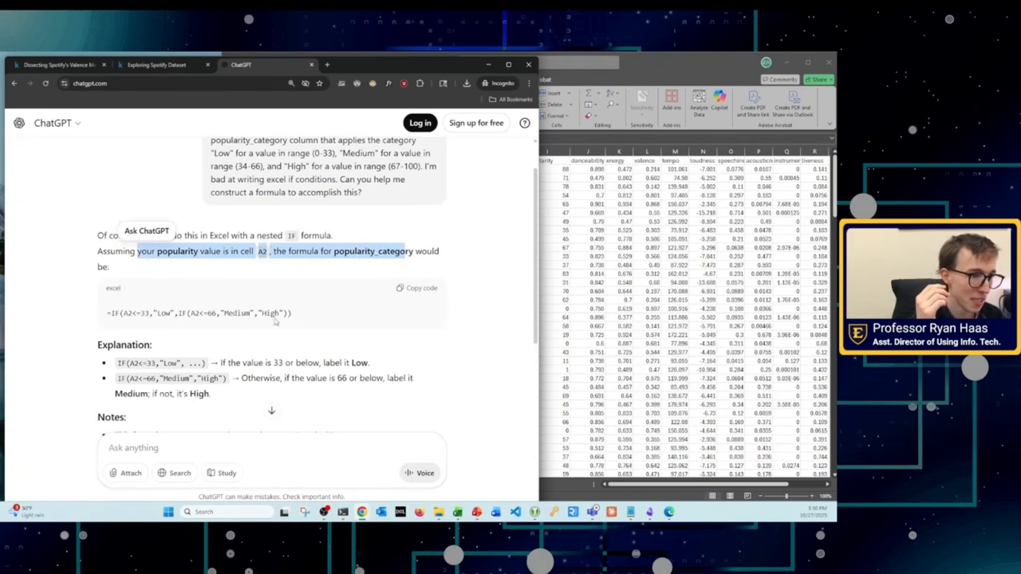
left_click(574, 307)
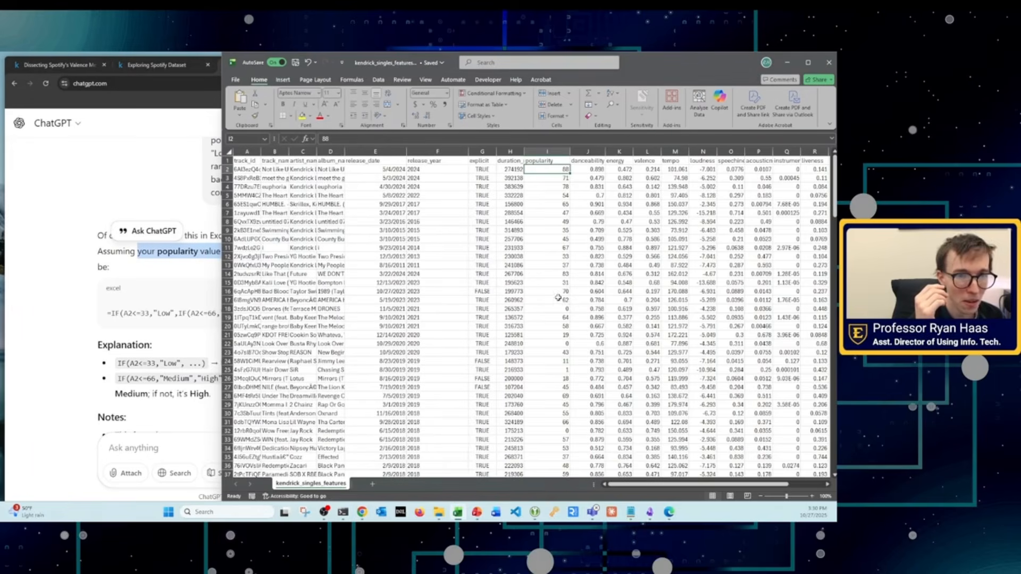
left_click(251, 168)
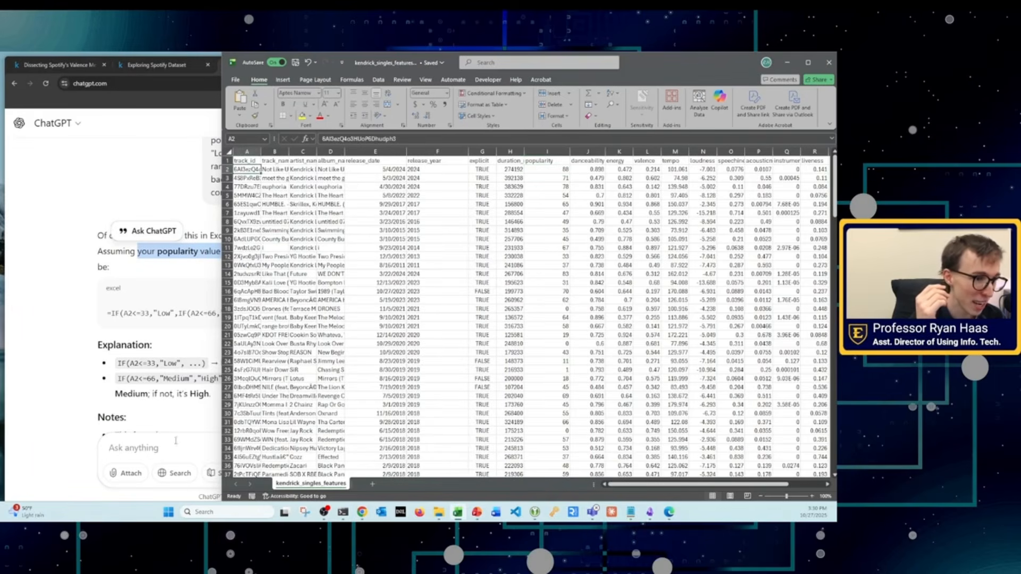
Step: Read ChatGPT's explanation of the nested IF formula's conditions for the 33 and 66 thresholds
left_click(167, 406)
scroll(296, 321, "down", 3)
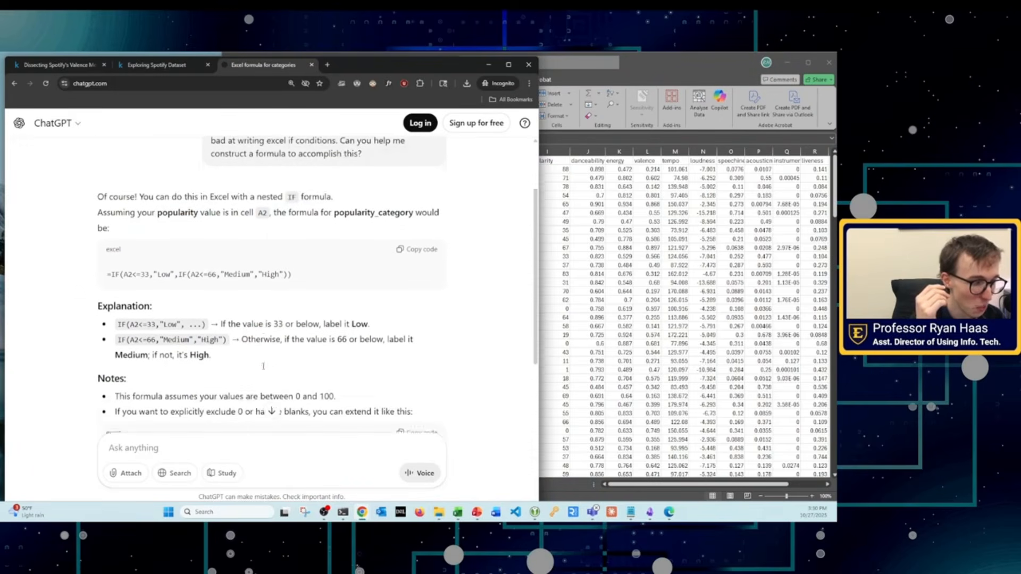
left_click_drag(220, 232, 351, 232)
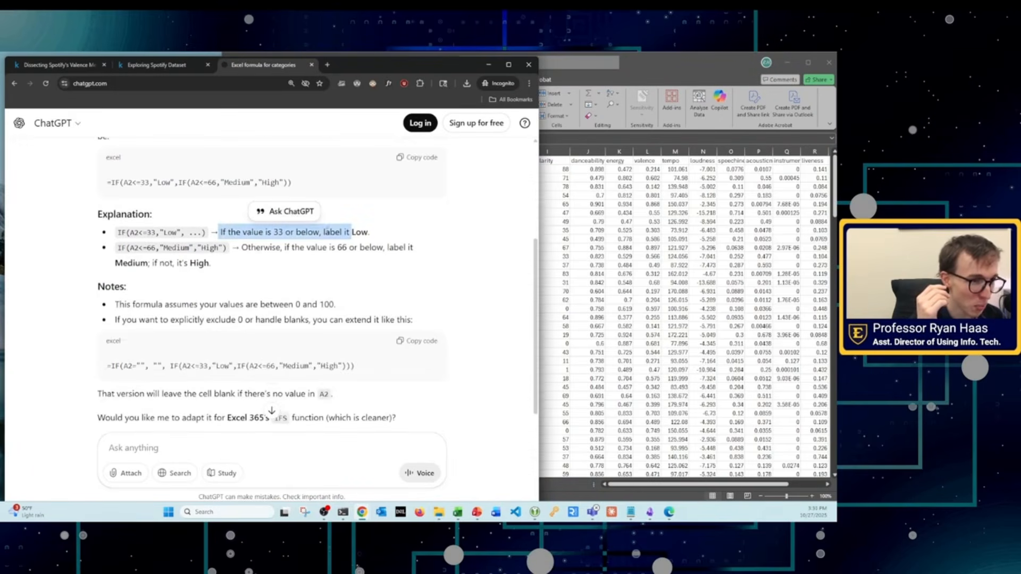
left_click_drag(231, 247, 416, 251)
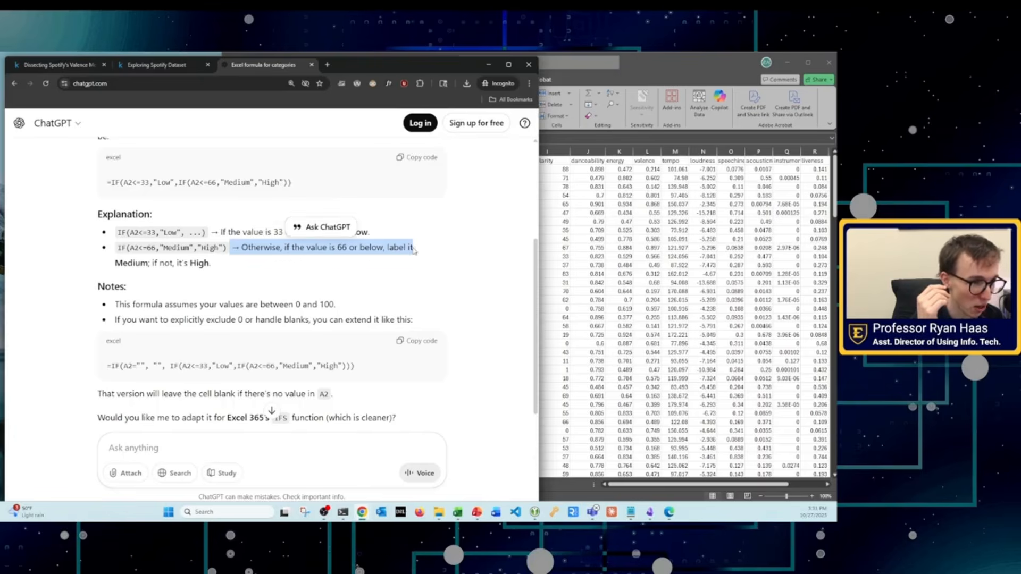
Step: Examine the first explained condition, IF(A2<=33,"Low", ...), and the placeholder for its else branch in ChatGPT's answer
left_click(298, 284)
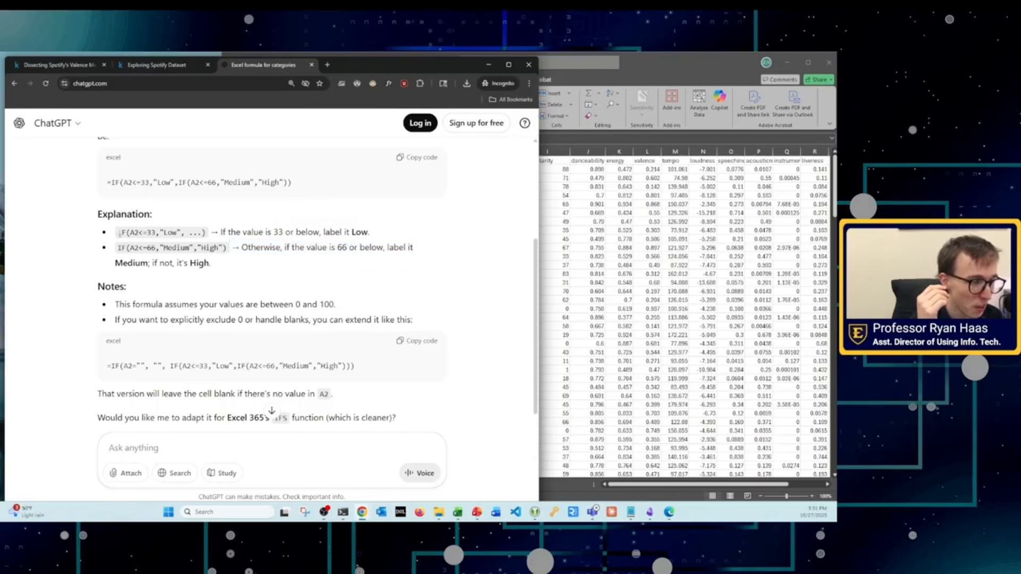
left_click_drag(120, 232, 206, 233)
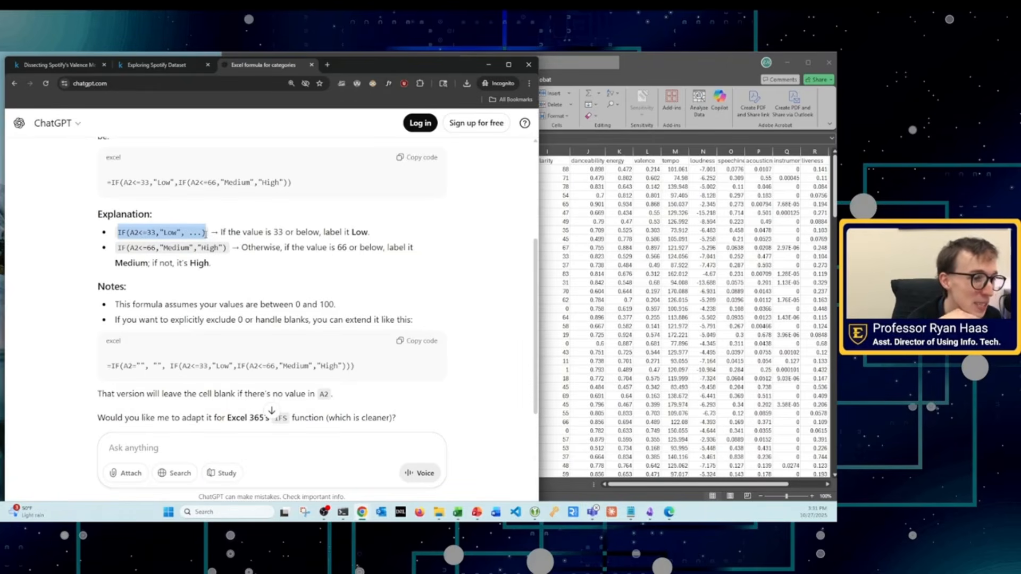
left_click(225, 270)
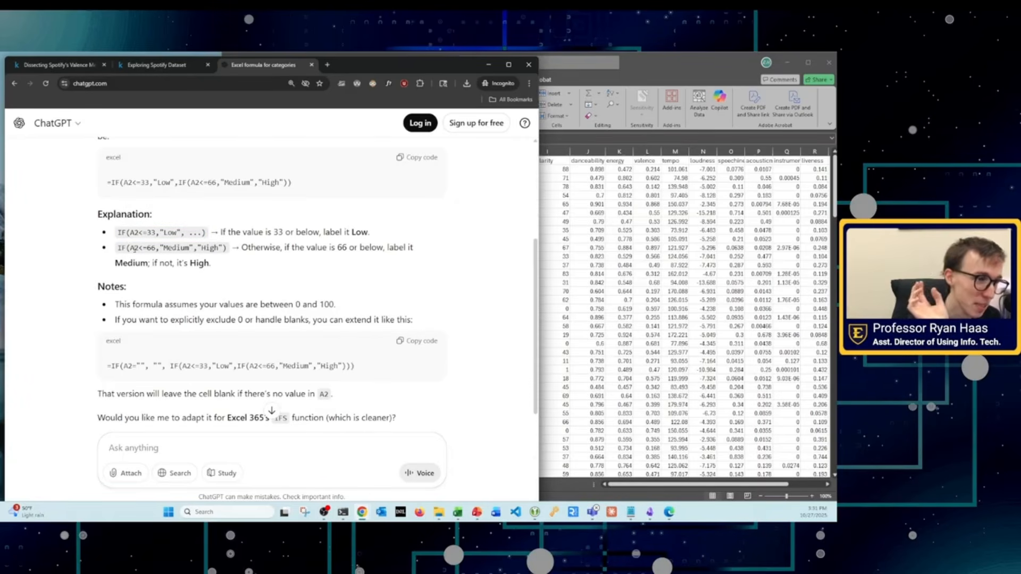
left_click_drag(118, 232, 207, 236)
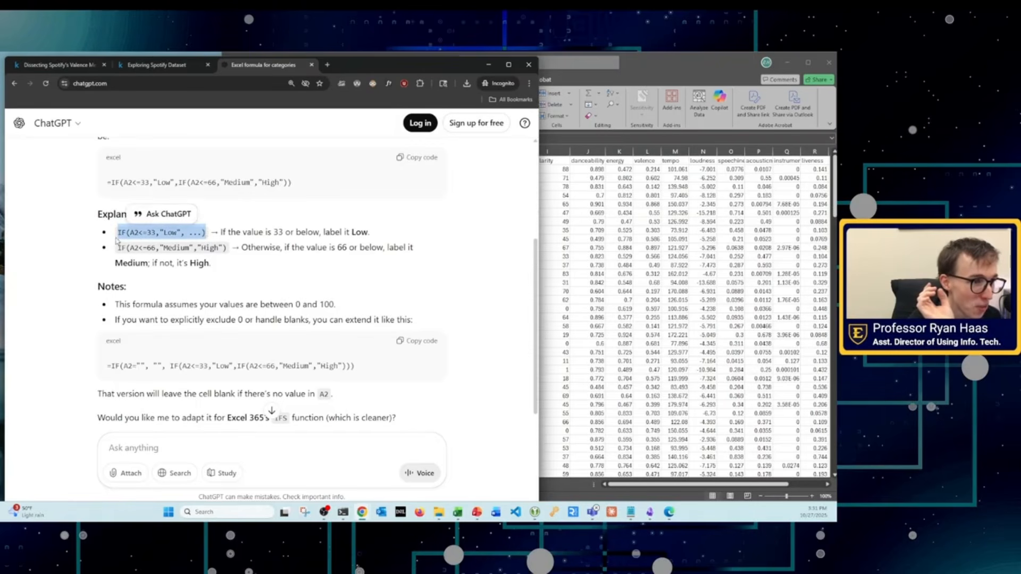
left_click_drag(130, 233, 203, 232)
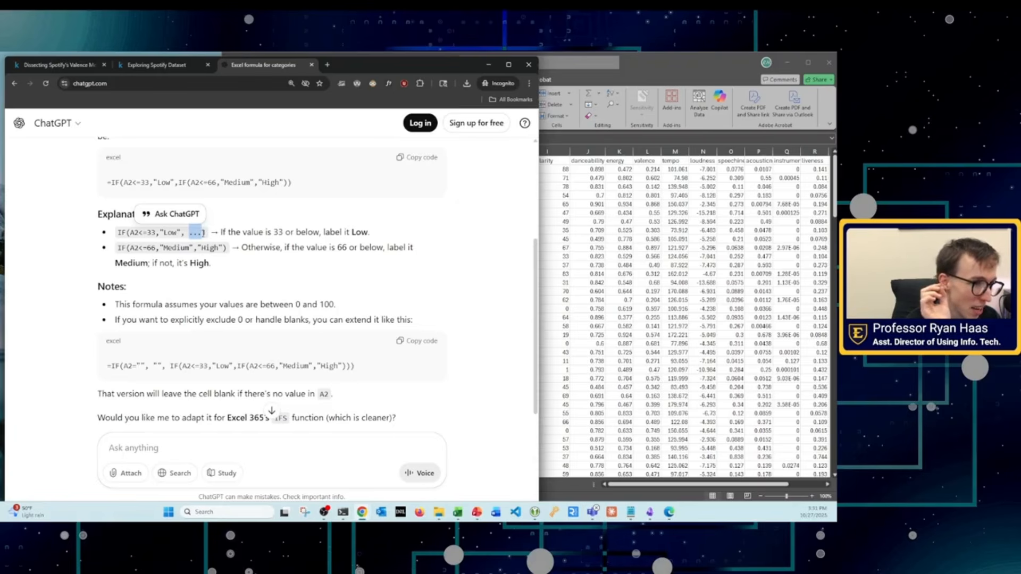
left_click_drag(118, 232, 201, 232)
left_click(173, 262)
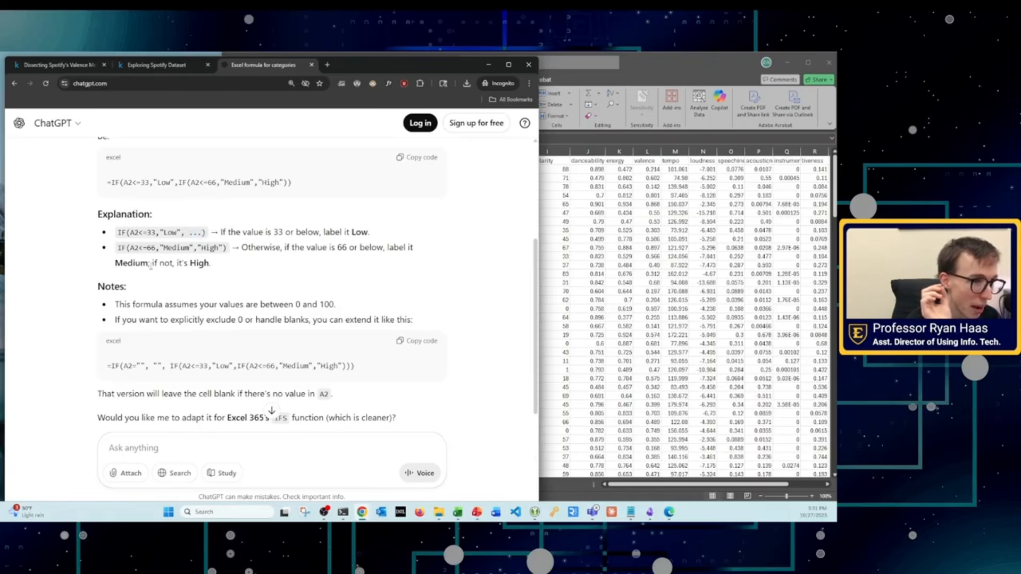
Step: Trace how the second condition, IF(A2<=66,"Medium","High"), follows the Low test and assigns its two labels
left_click_drag(118, 249, 229, 255)
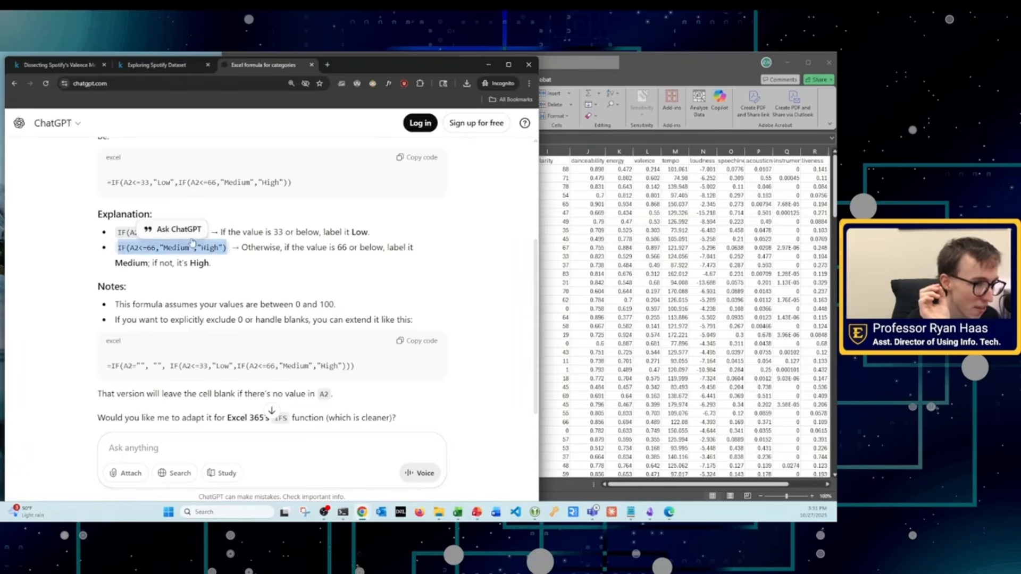
left_click(136, 248)
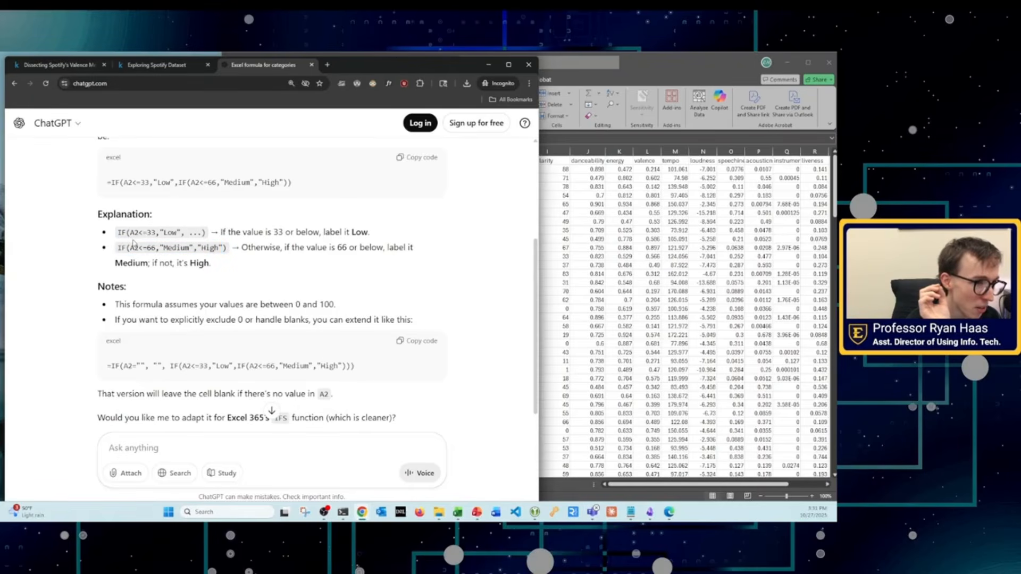
left_click_drag(130, 233, 156, 232)
left_click(170, 232)
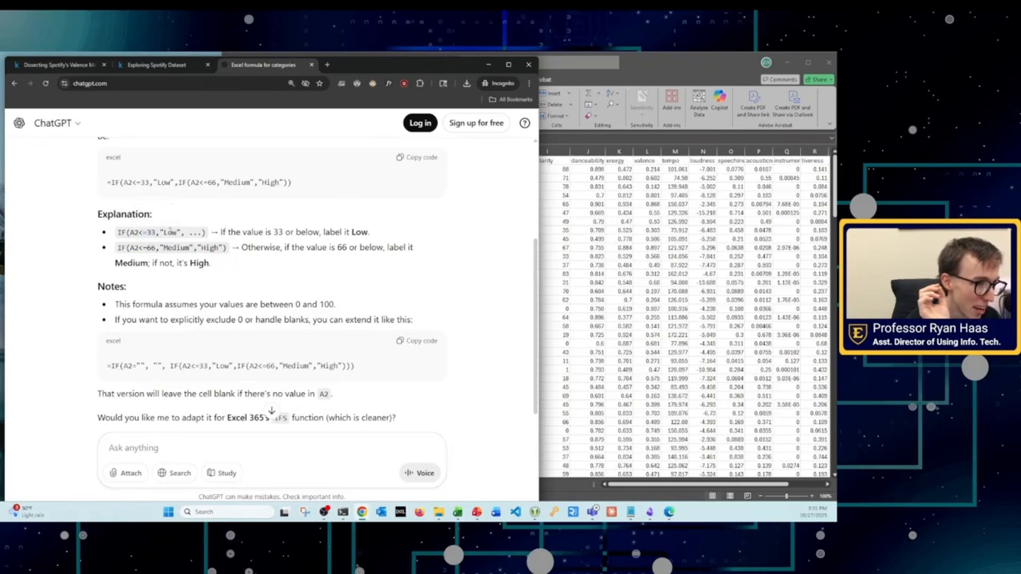
mouse_move(118, 248)
left_mouse_down()
mouse_move(161, 248)
mouse_move(130, 248)
left_mouse_up()
double_click(178, 248)
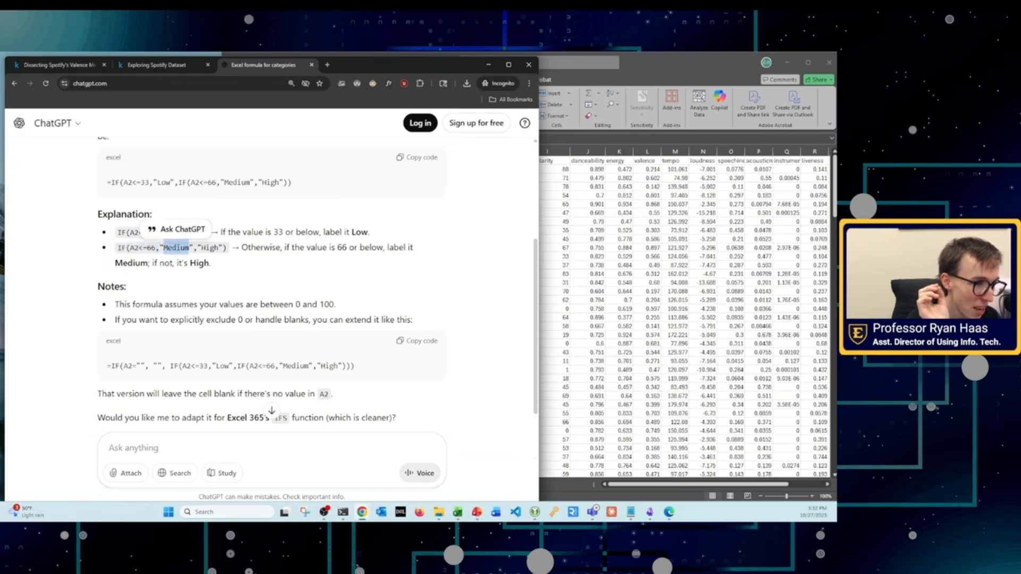
left_click_drag(201, 247, 219, 248)
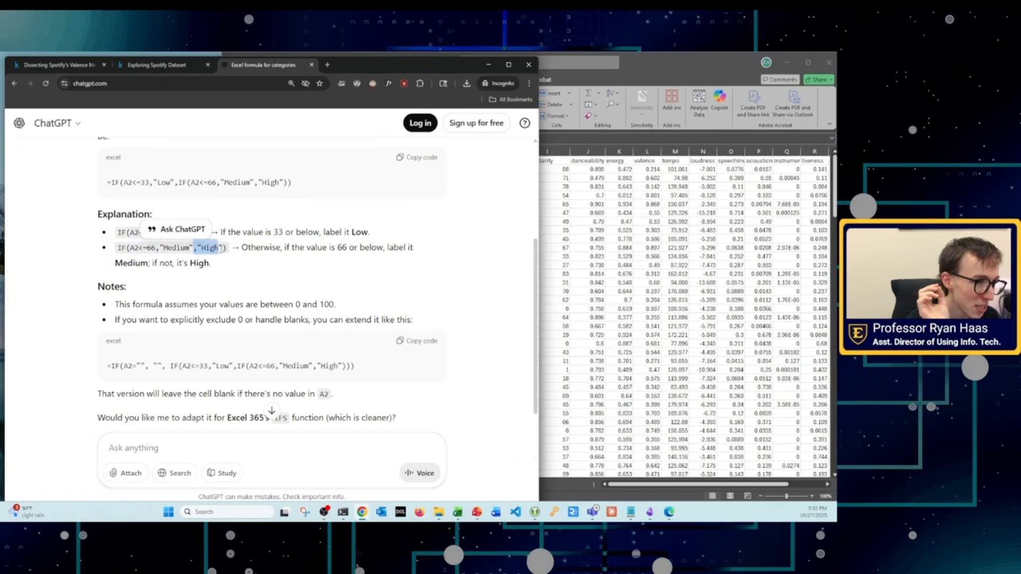
left_click(224, 269)
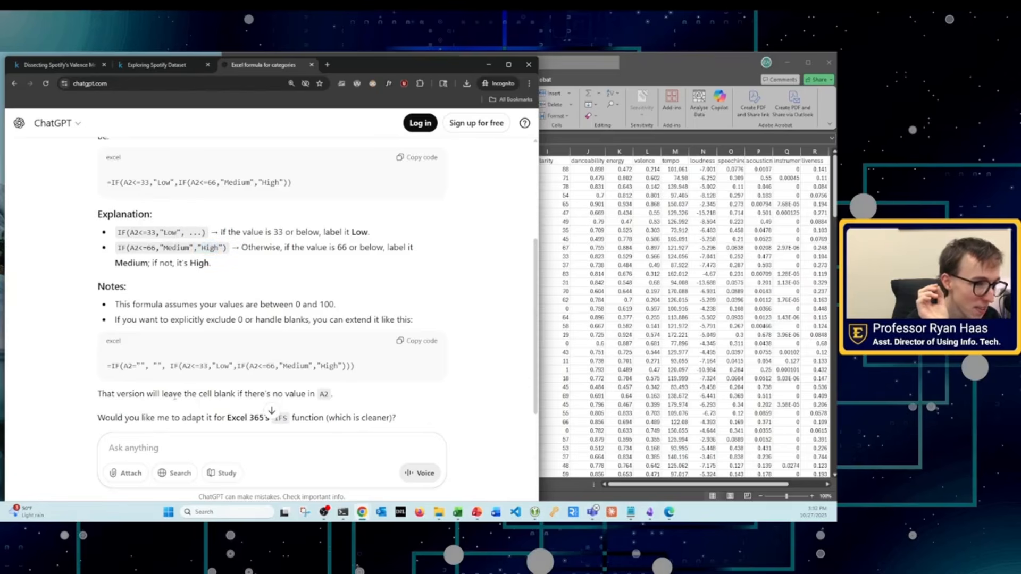
left_click_drag(356, 371, 104, 367)
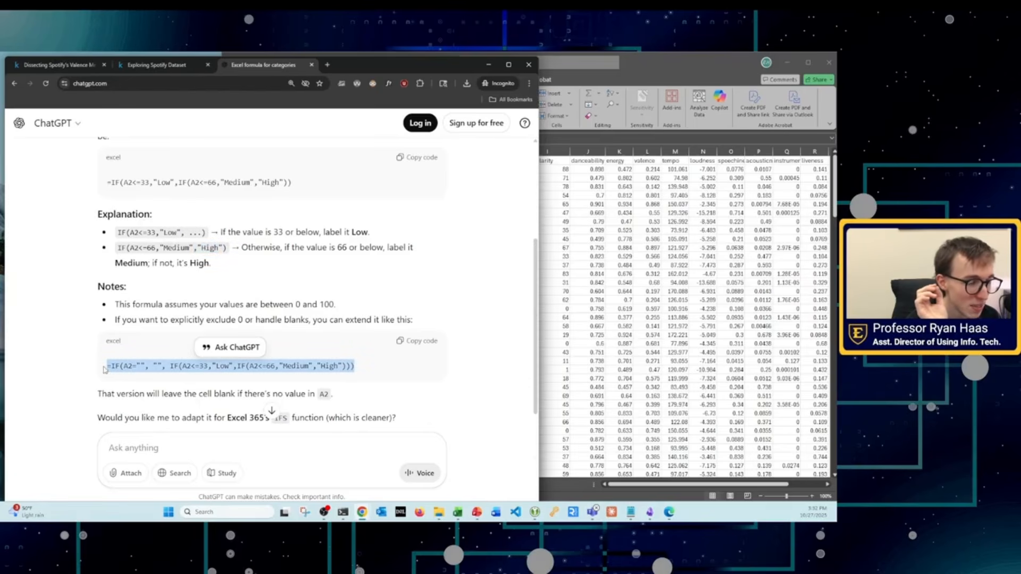
right_click(211, 361)
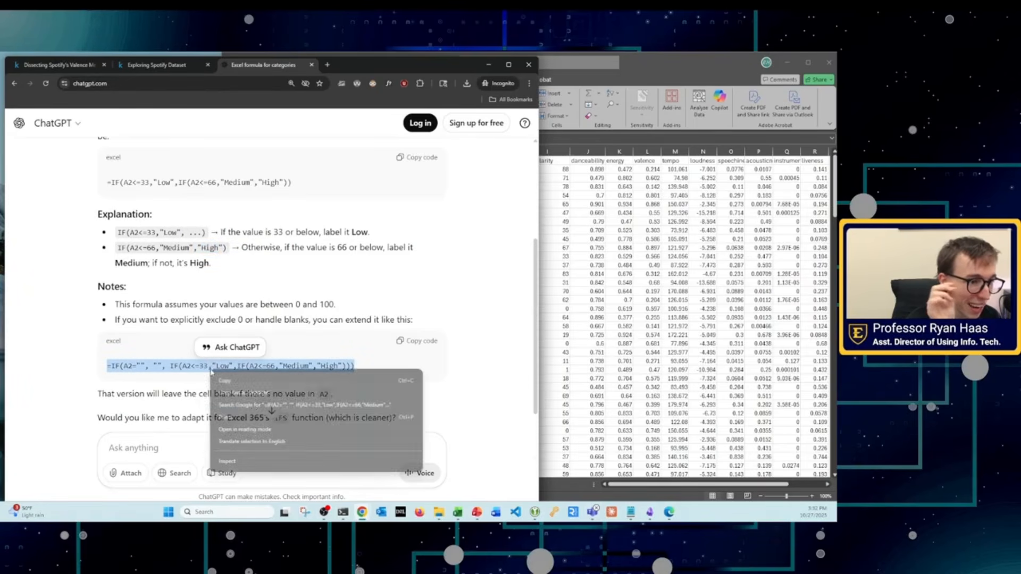
left_click(229, 374)
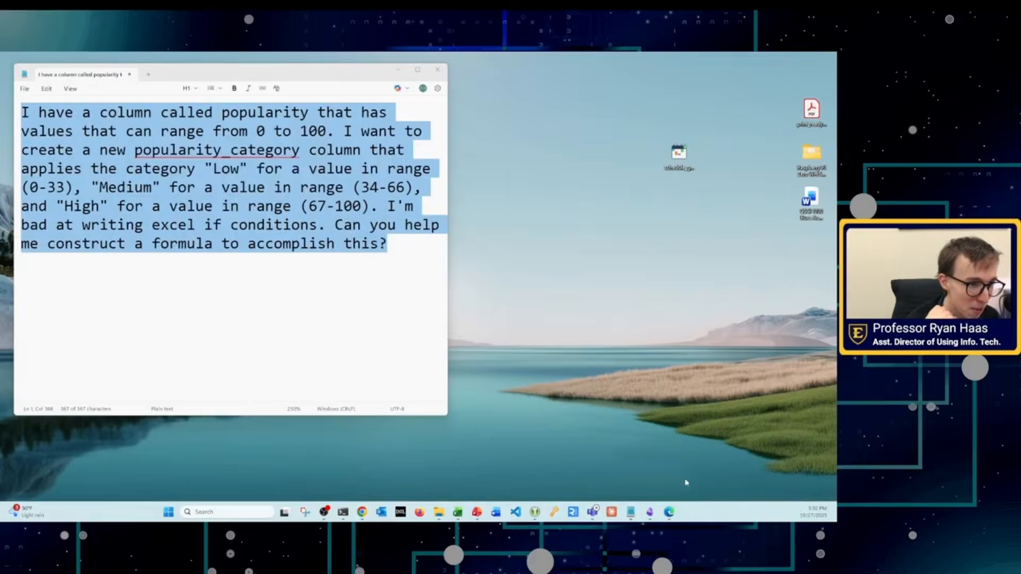
left_click(632, 468)
left_click(85, 223)
left_click_drag(74, 202, 344, 252)
left_click(415, 265)
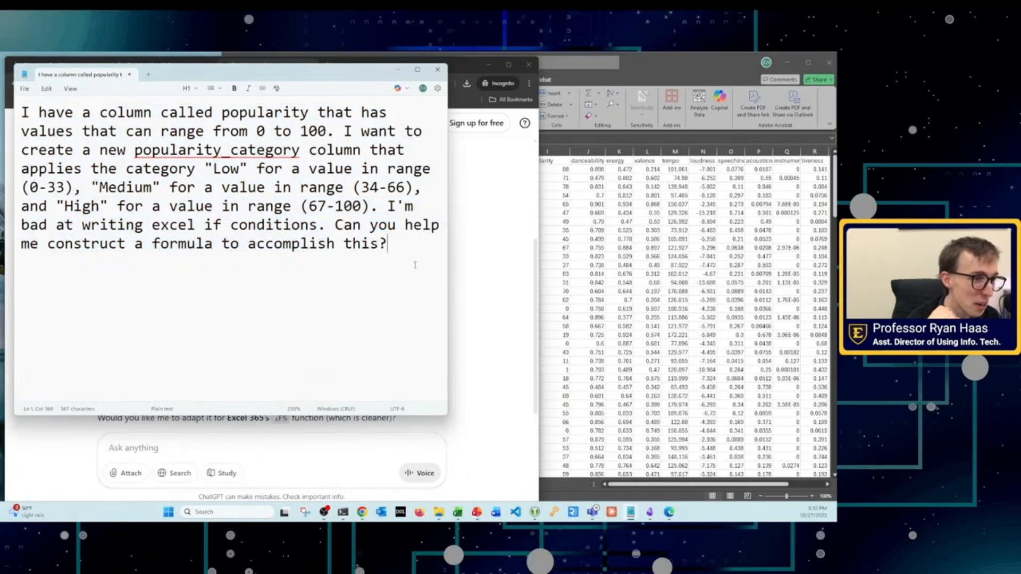
left_click(397, 70)
Step: Copy the basic nested IF formula, =IF(A2<=33,"Low",IF(A2<=66,"Medium","High")), from ChatGPT's answer
scroll(139, 290, "down", 2)
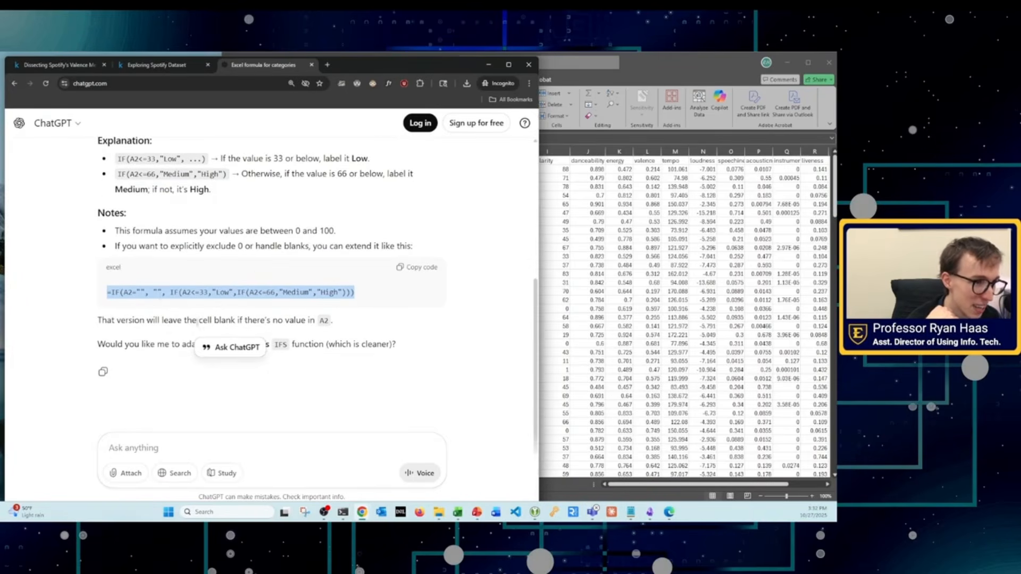
scroll(198, 321, "up", 2)
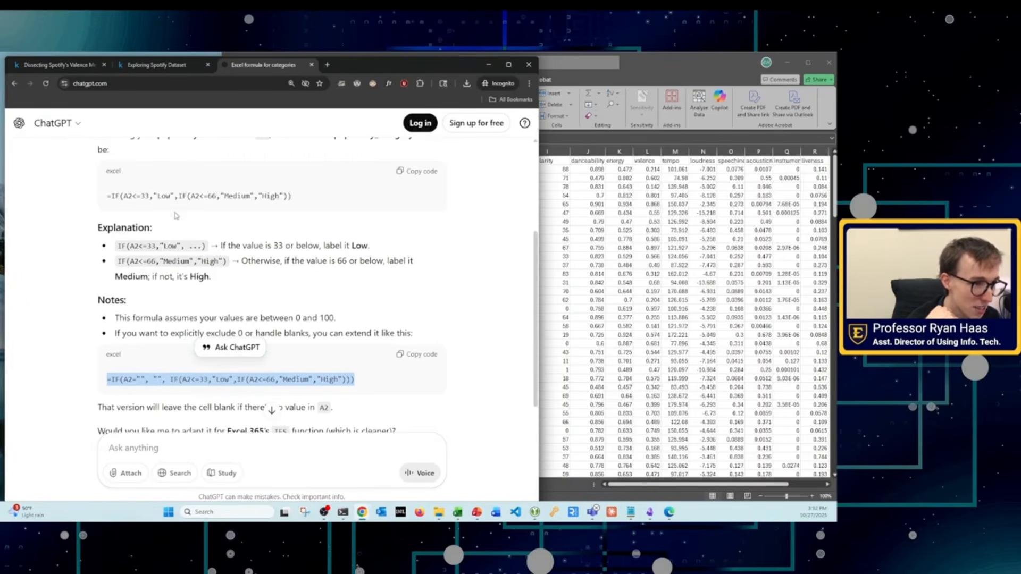
scroll(176, 215, "up", 1)
triple_click(189, 240)
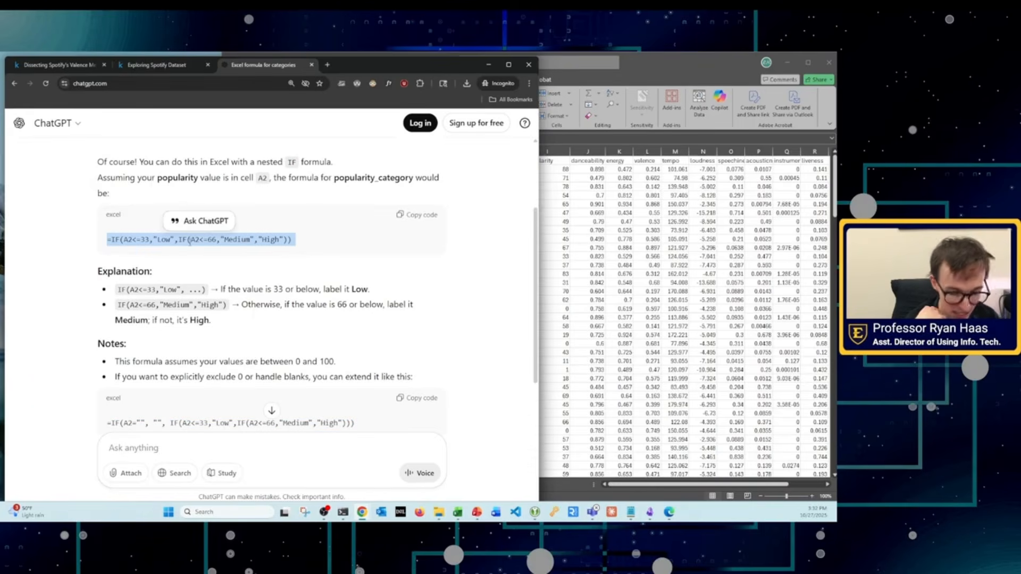
Step: Switch to the Kendrick Lamar singles workbook in Excel and widen the album_name column to fit its contents
left_click(567, 252)
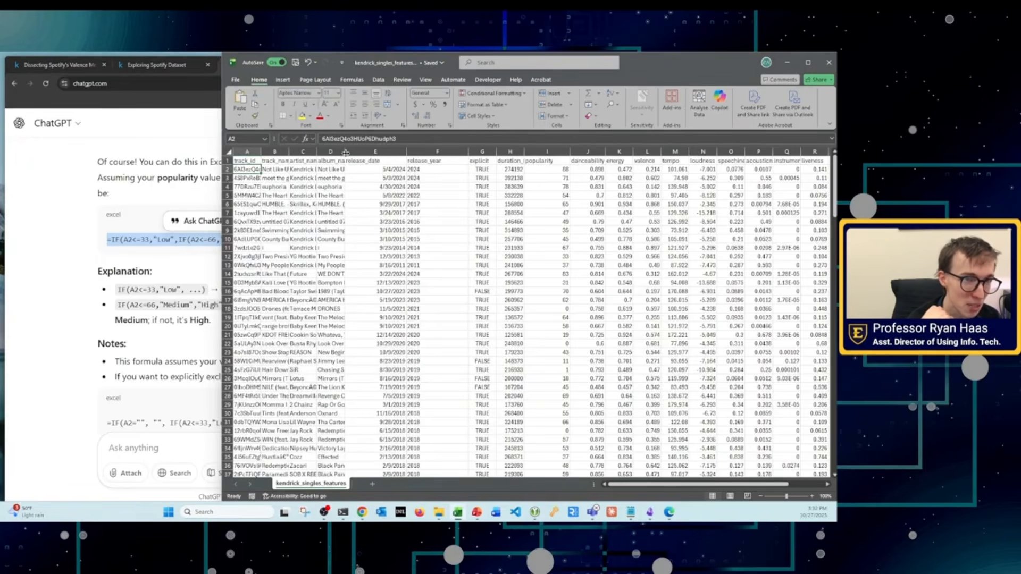
left_click_drag(346, 153, 394, 237)
left_click(481, 177)
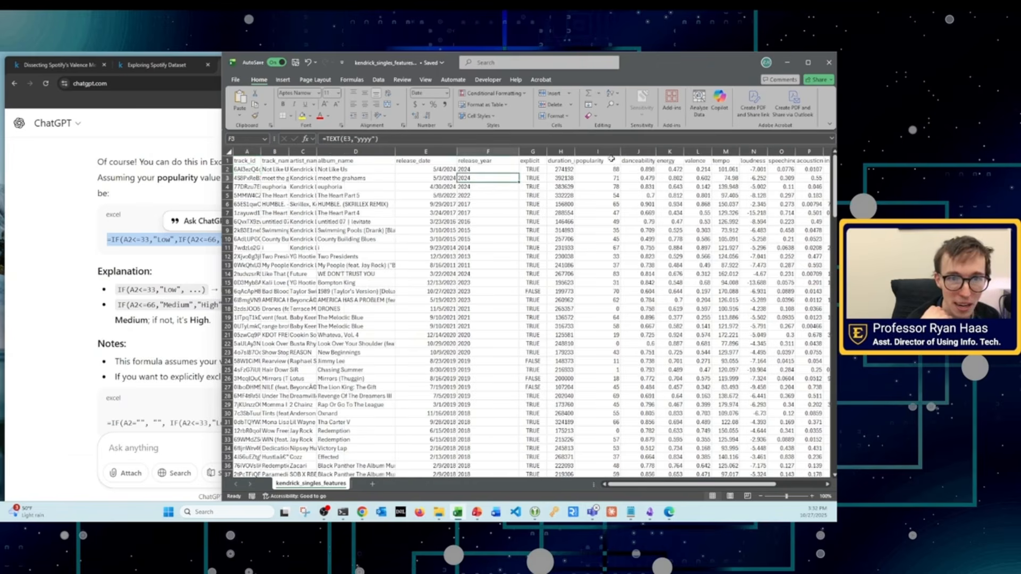
Step: Insert a new column between popularity and danceability and head it popularity_category
left_click(598, 151)
left_click(638, 152)
right_click(633, 171)
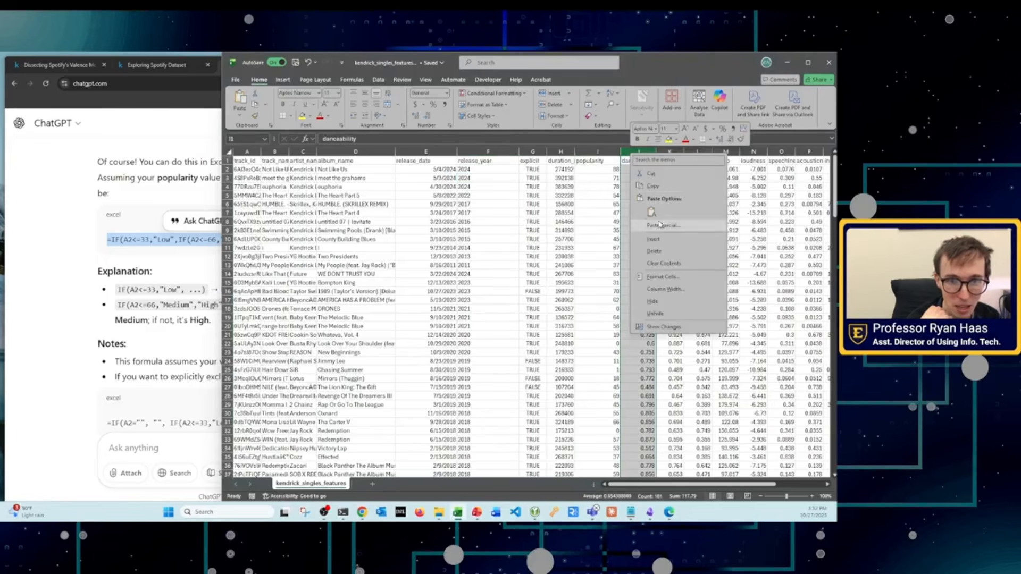
left_click(654, 239)
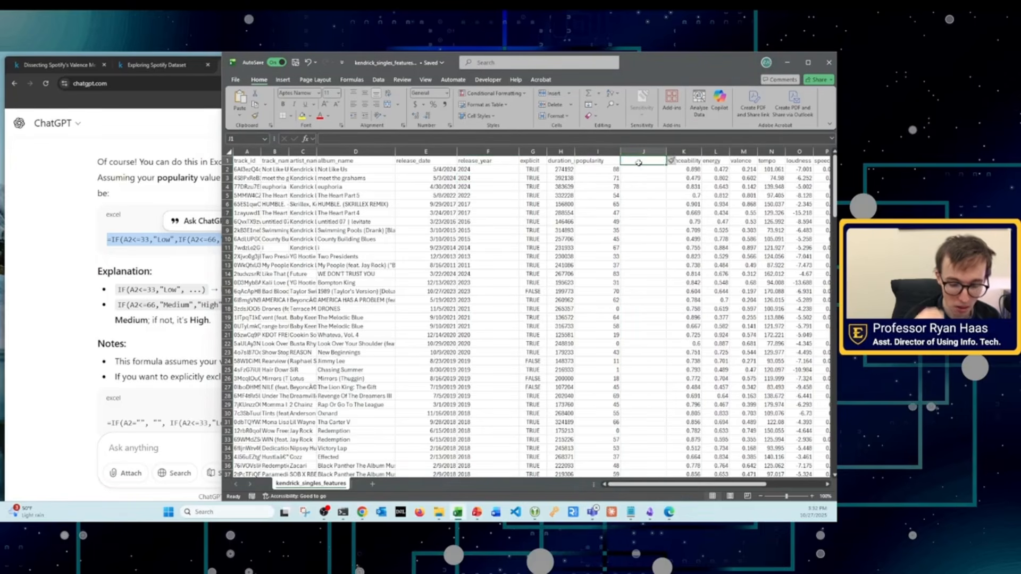
type("popul")
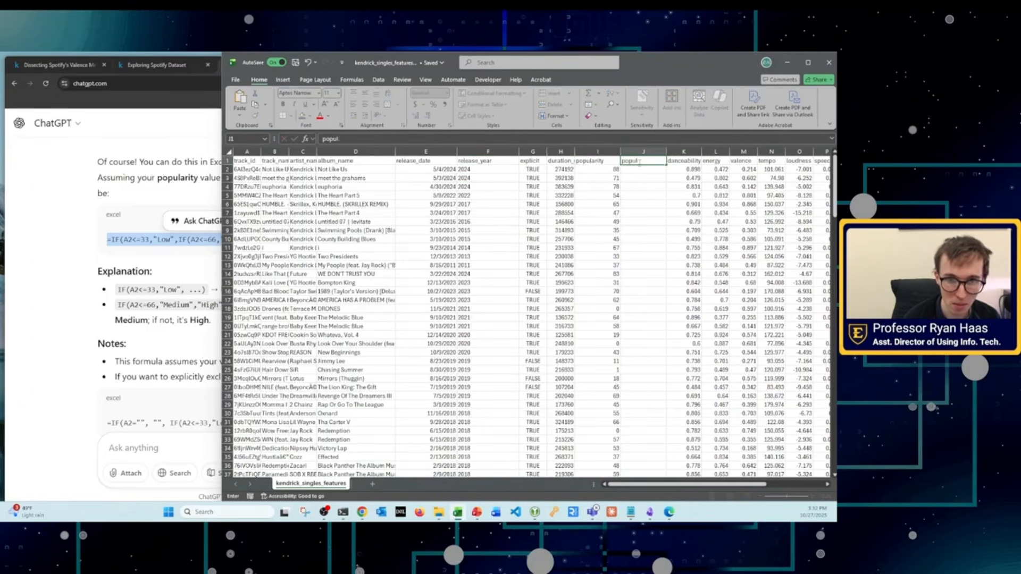
type("arity_category")
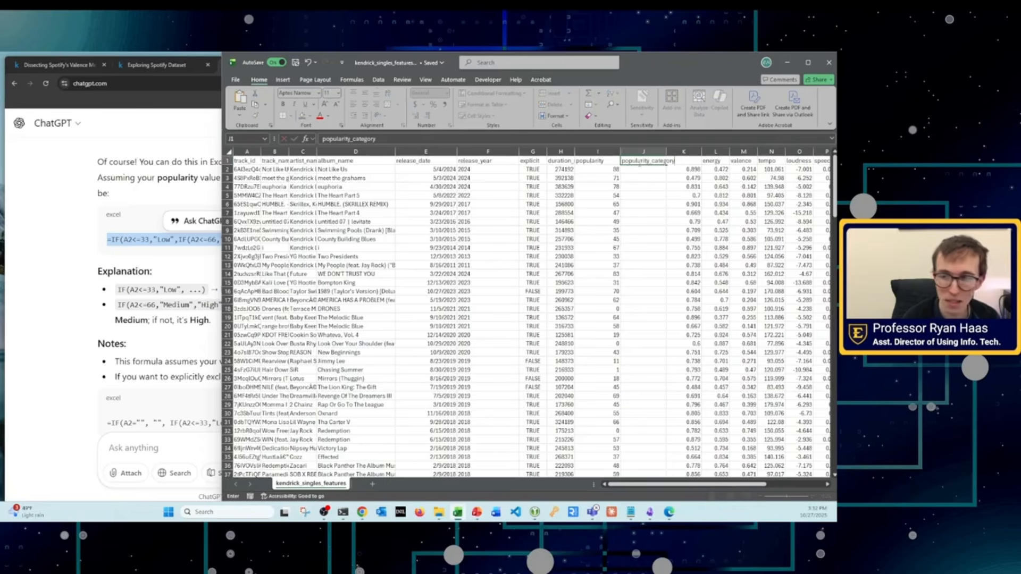
key("Return")
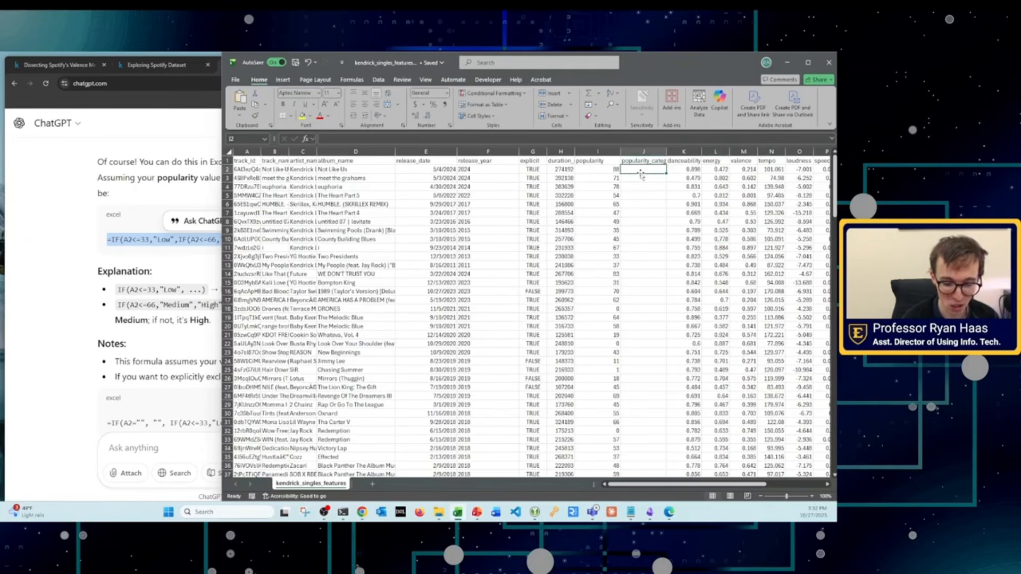
Step: Paste ChatGPT's nested IF formula into J2, check it against the answer, and fill it down the popularity_category column
key("ctrl+v")
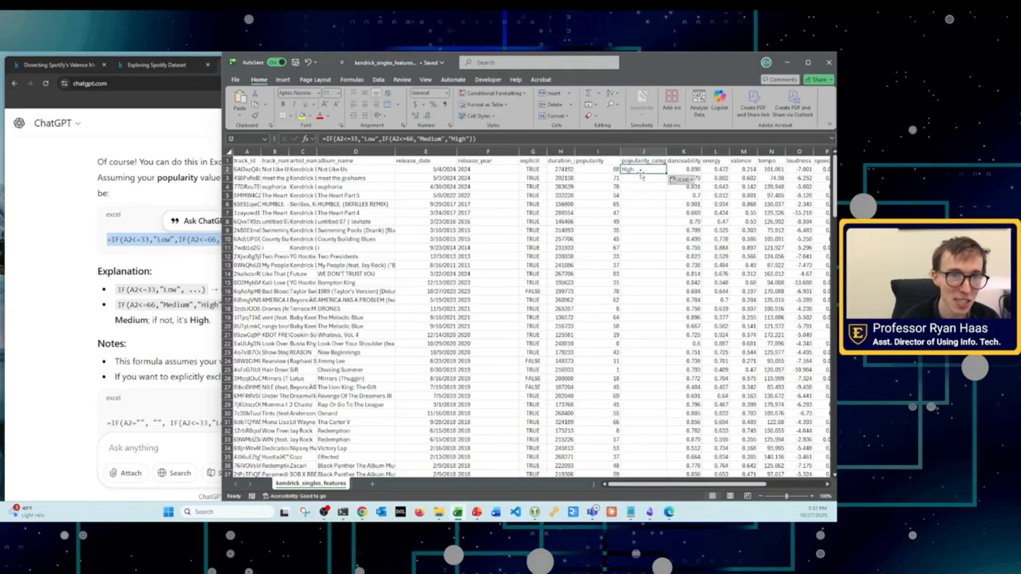
left_click(112, 301)
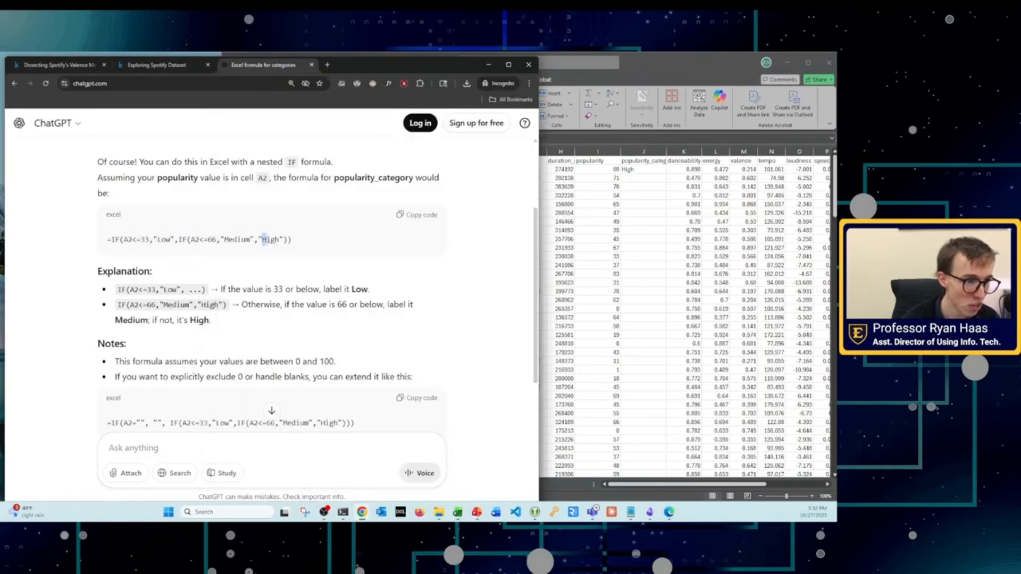
left_click_drag(267, 240, 288, 240)
left_click_drag(145, 239, 280, 239)
left_click(696, 218)
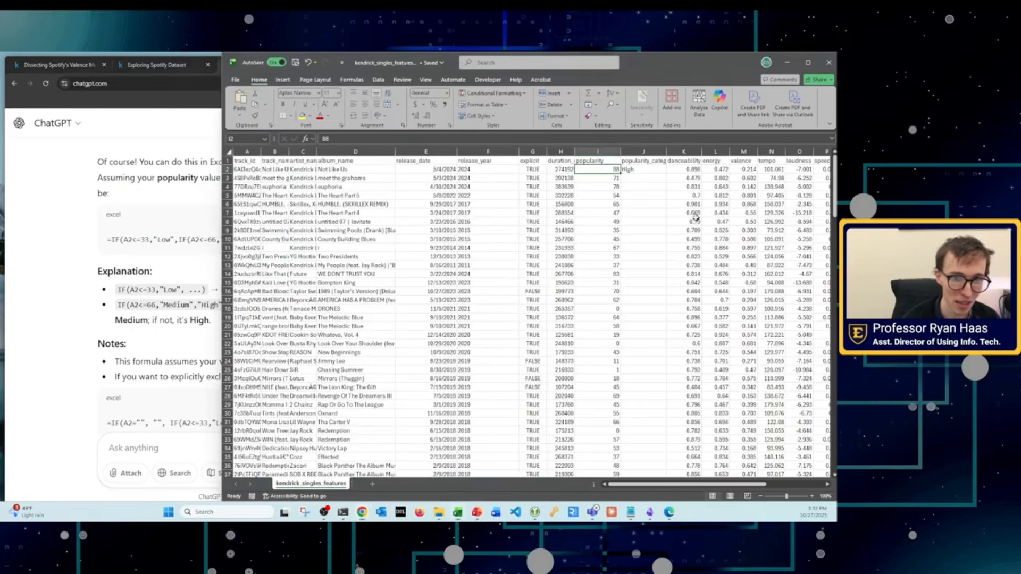
left_click(644, 169)
key("ctrl+v")
double_click(666, 173)
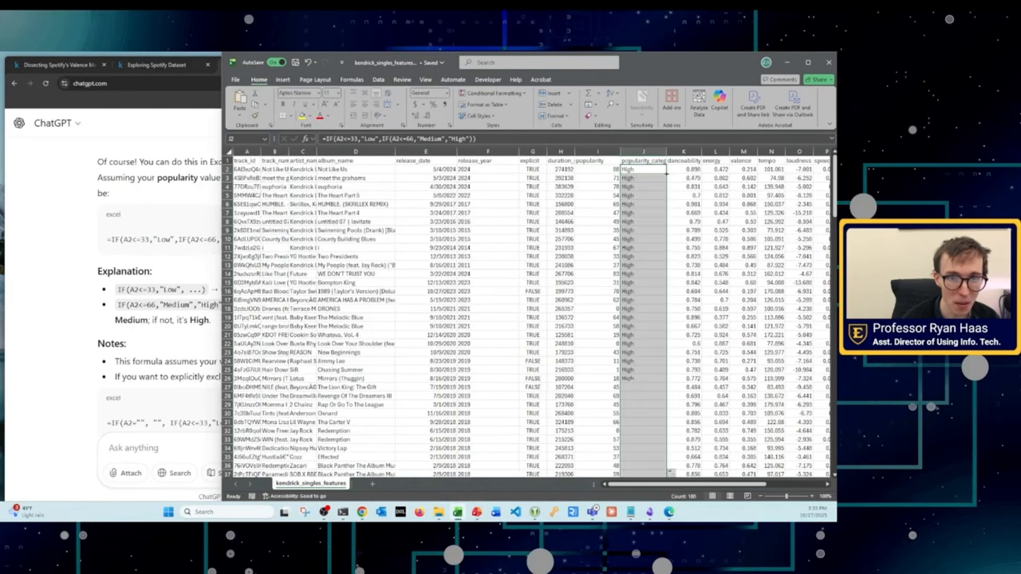
Step: Compare the filled popularity_category labels with the popularity values down the sheet, and inspect the cell reference in J165's formula
scroll(645, 415, "down", 20)
scroll(645, 414, "down", 20)
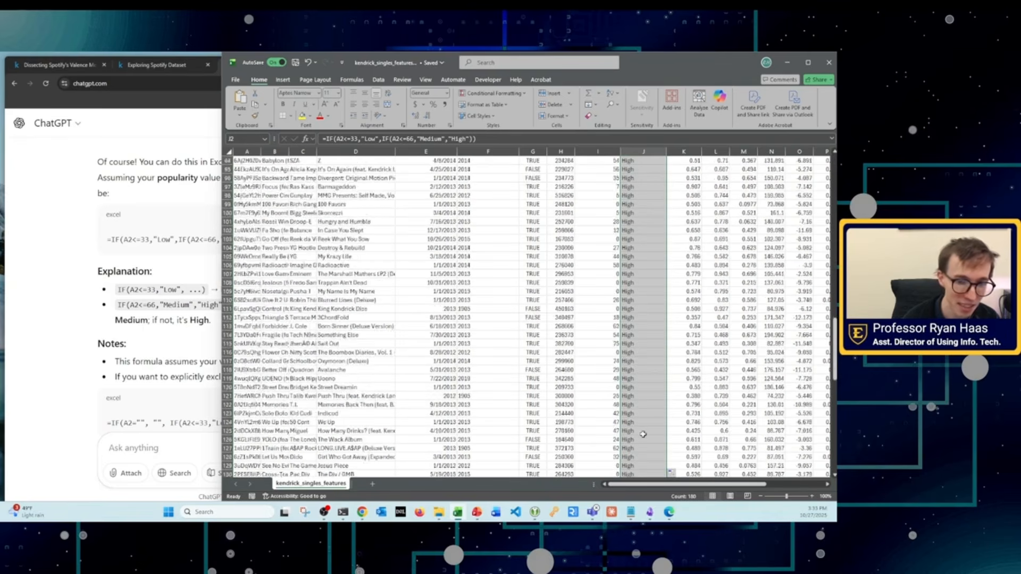
left_click(615, 387)
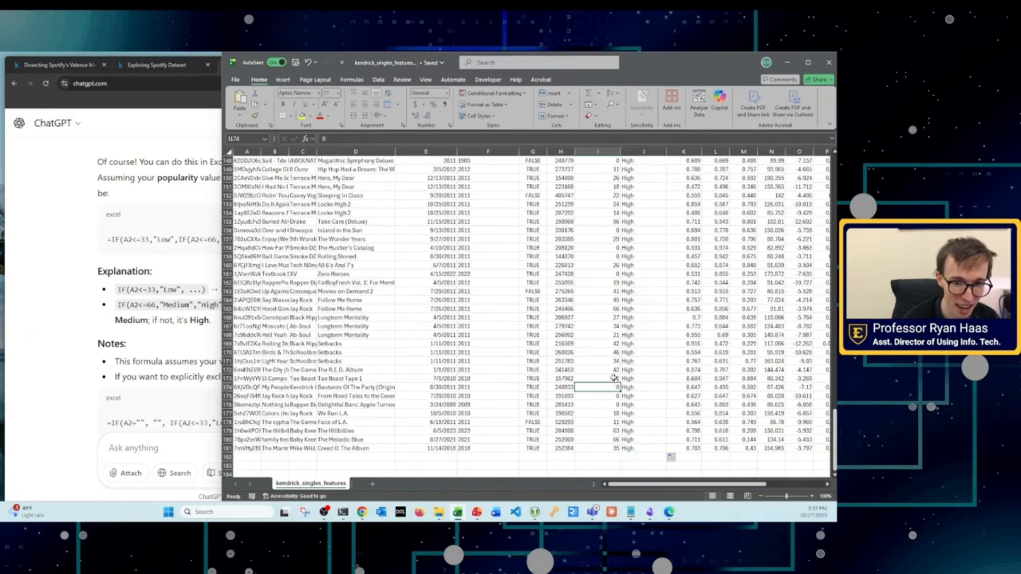
left_click(611, 361)
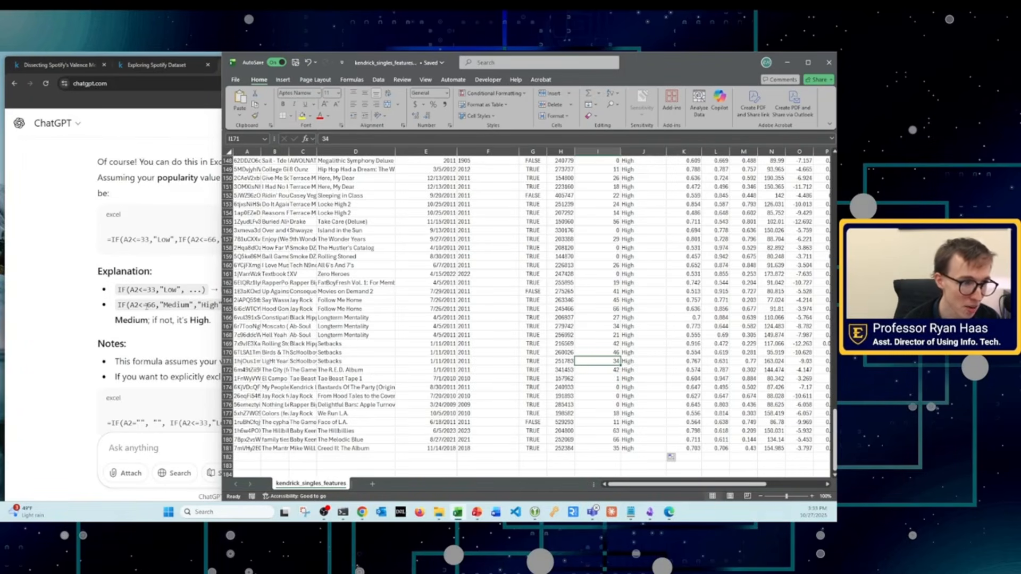
left_click(617, 308)
left_click_drag(625, 309, 616, 311)
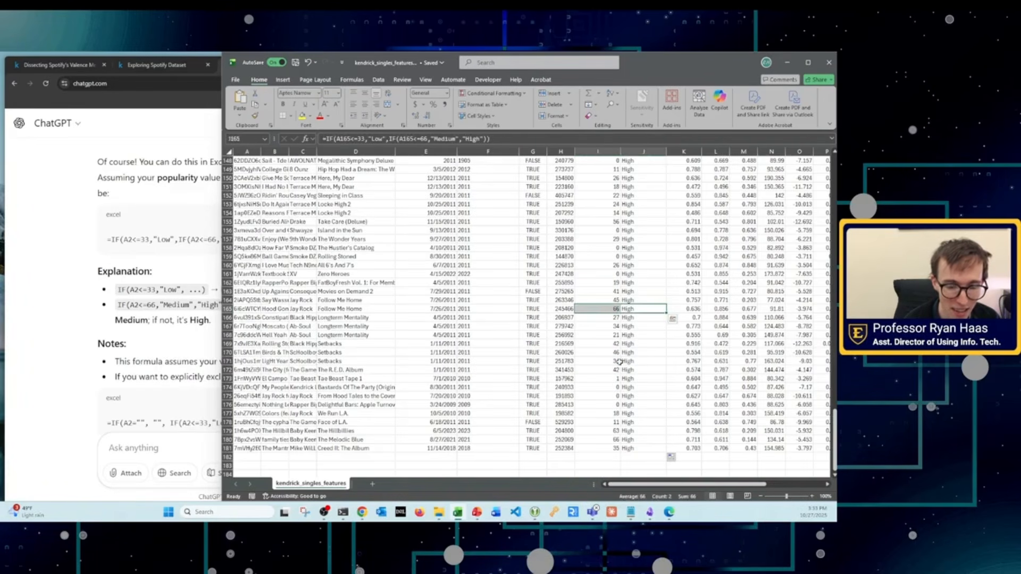
scroll(619, 383, "up", 20)
scroll(622, 403, "up", 15)
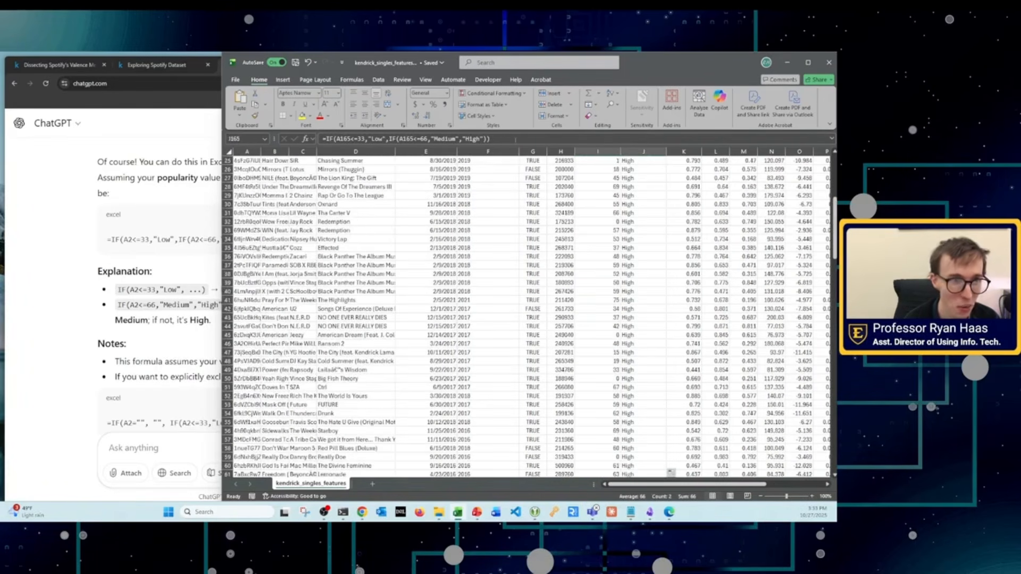
Step: Compare more popularity_category labels with their popularity values down the sheet, and inspect the cell references in J102's formula
scroll(648, 183, "down", 20)
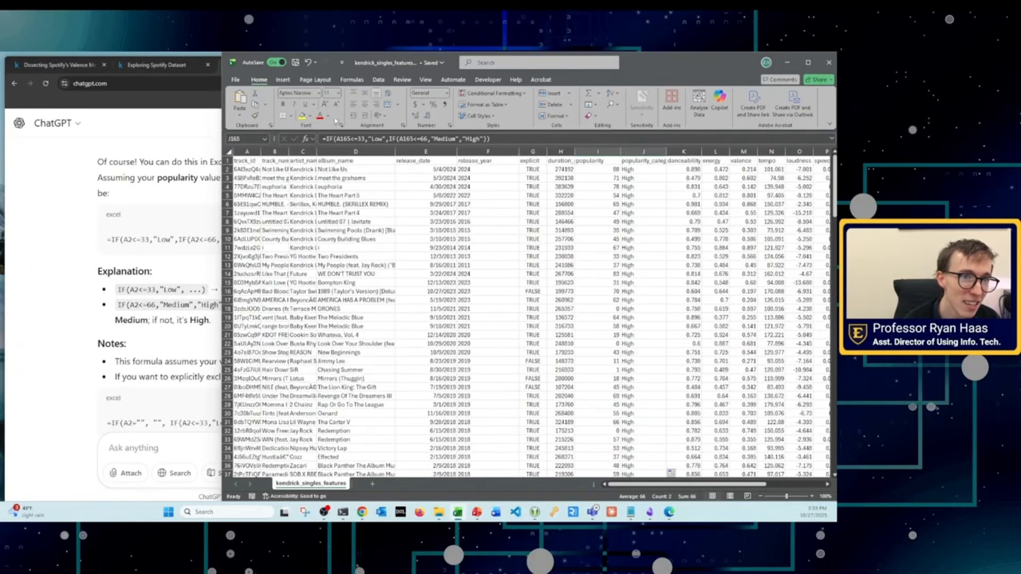
left_click(343, 139)
scroll(645, 263, "up", 7)
left_click(645, 257)
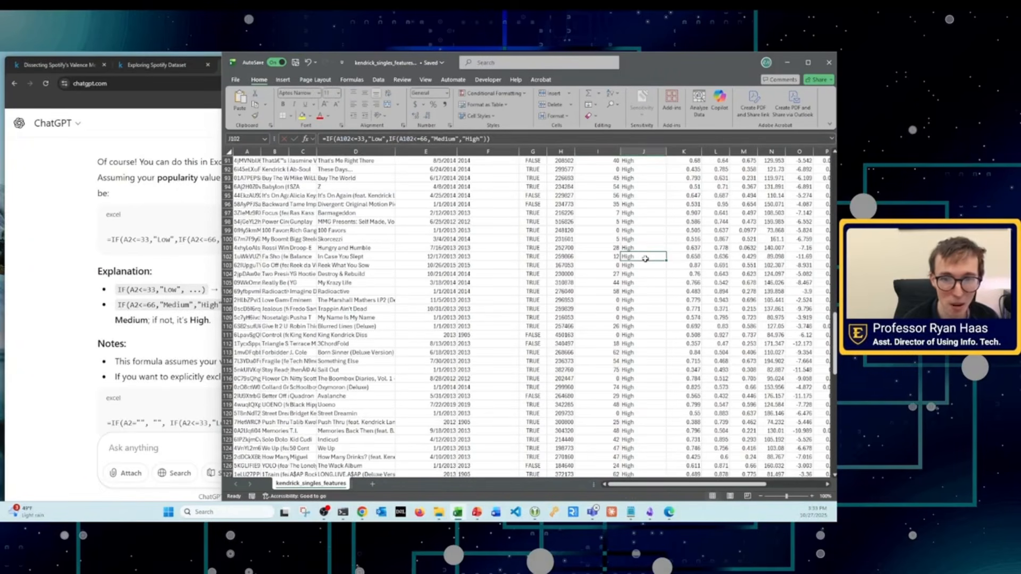
scroll(664, 224, "up", 20)
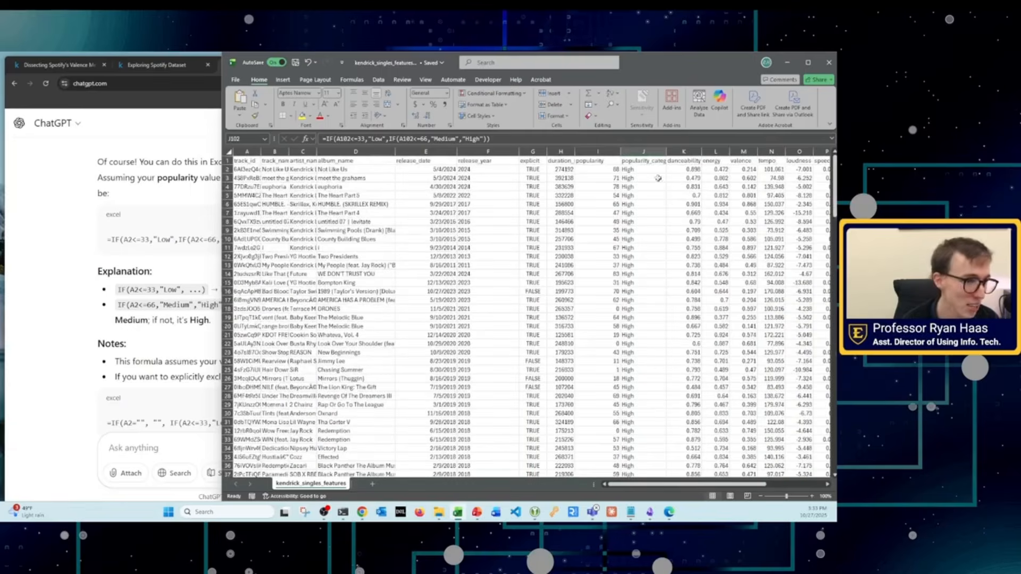
Step: Check the A2 cell assumption in ChatGPT's answer against the workbook's track_id column, and inspect the formula in J2
left_click(181, 195)
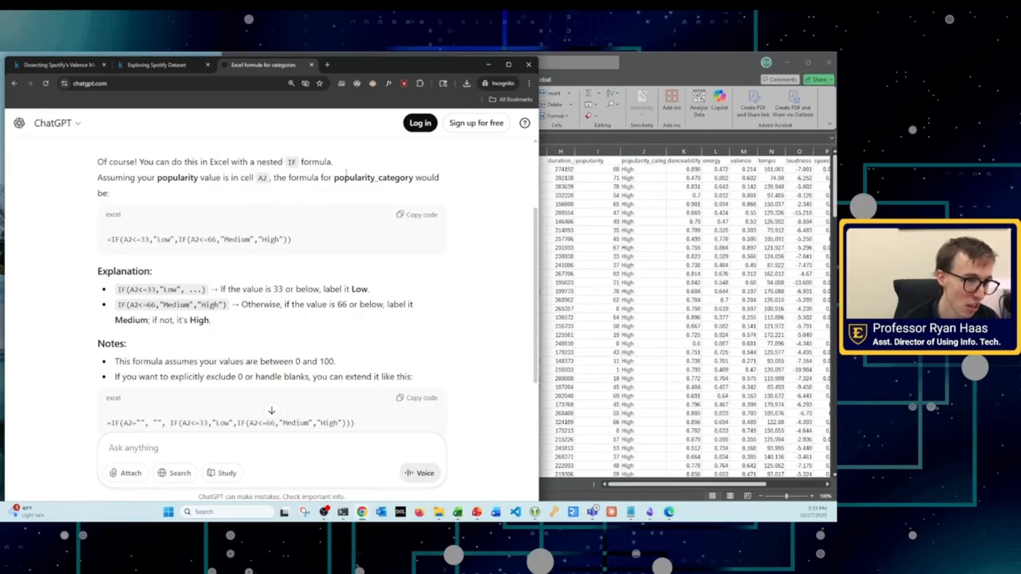
left_click_drag(239, 178, 270, 179)
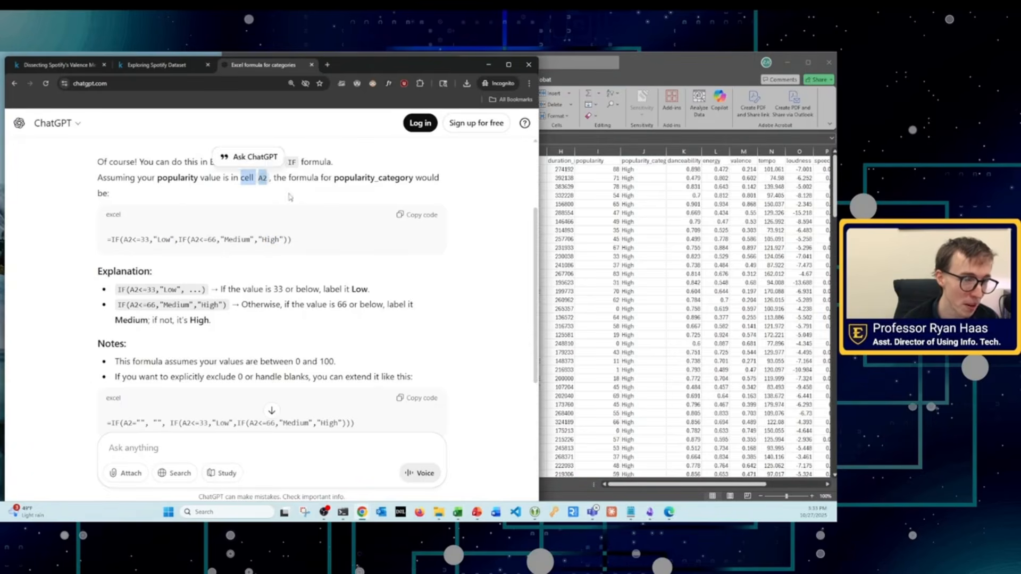
left_click(587, 207)
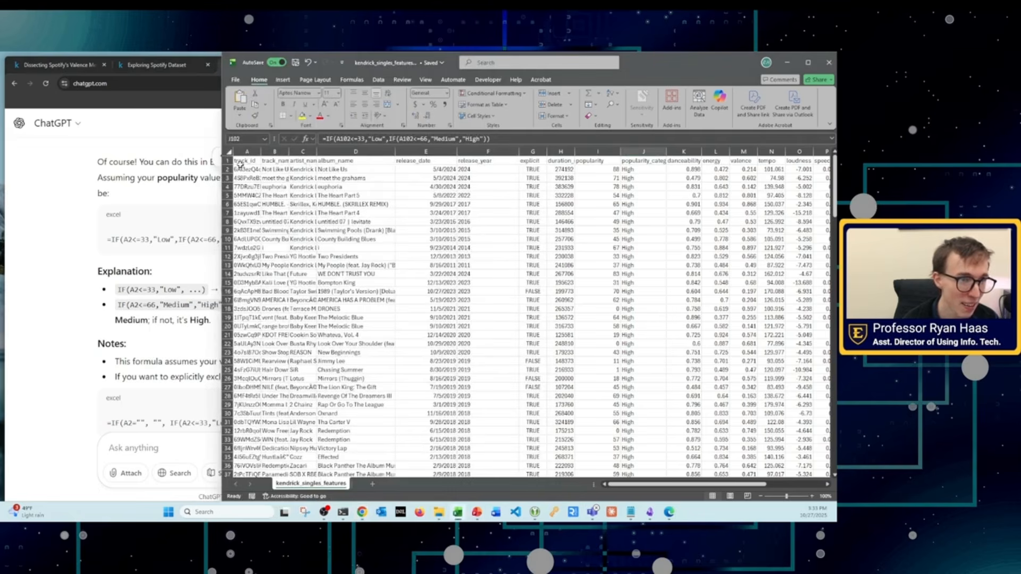
left_click(252, 179)
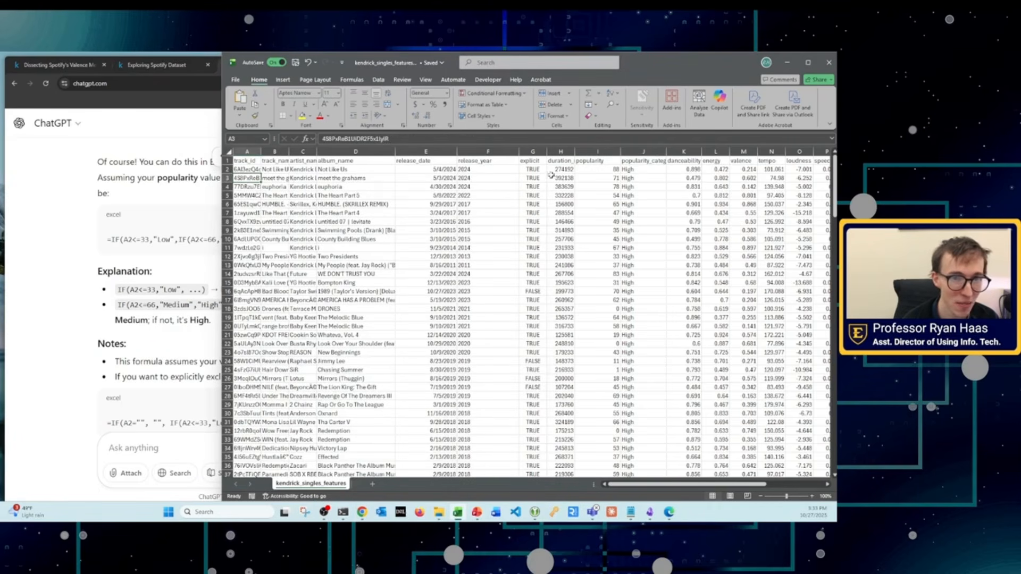
left_click(627, 170)
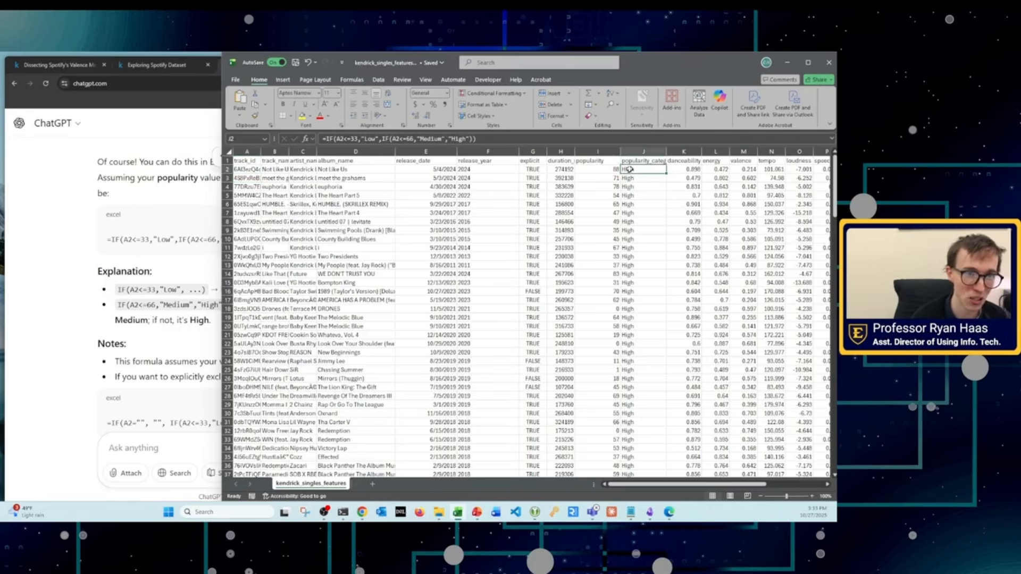
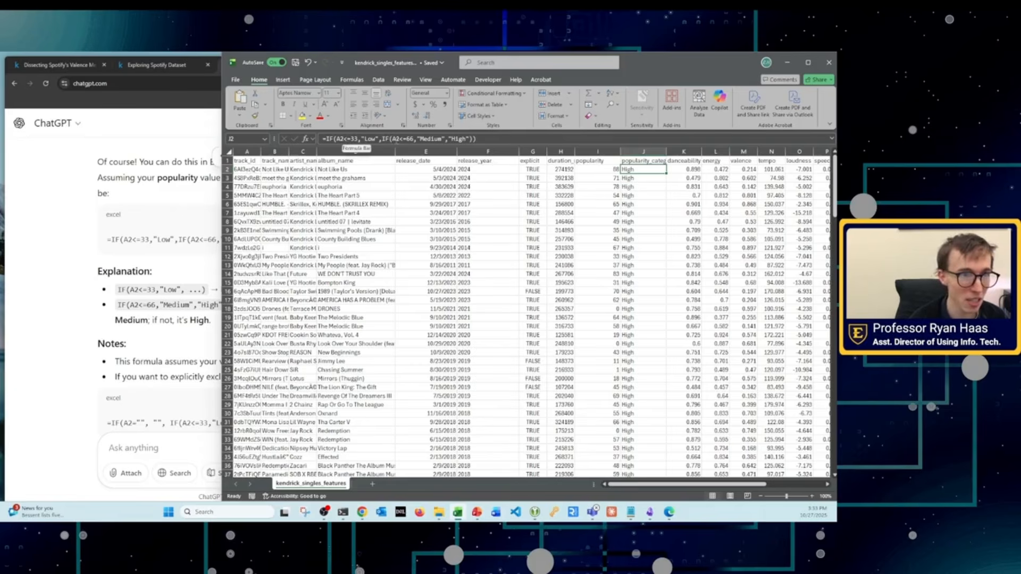
Step: Point both conditions of J2's nested IF formula at the popularity value in I2
left_click(396, 140)
key("BackSpace")
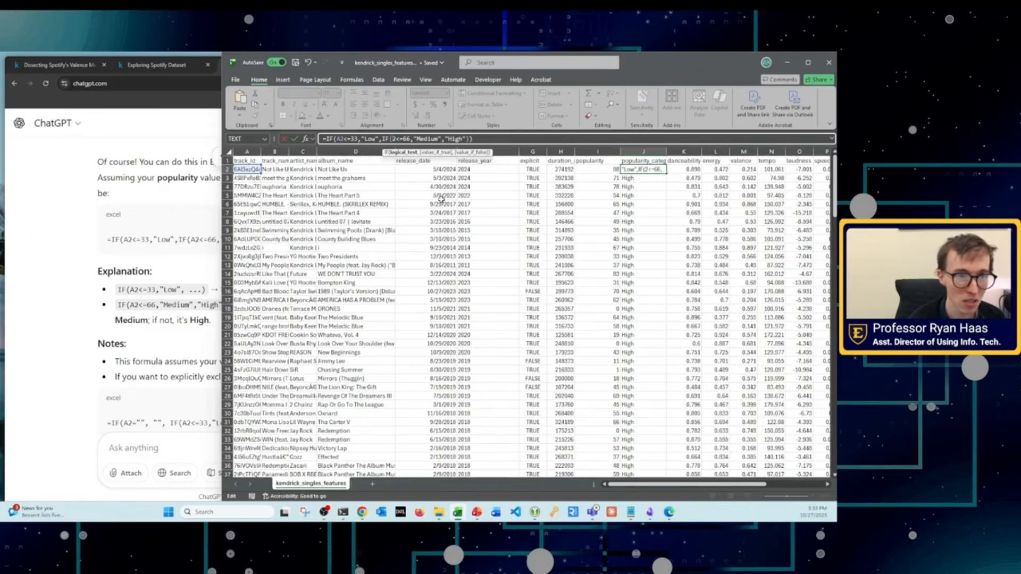
type("I")
key("Right")
key("Right")
key("Right")
key("Right")
key("Right")
key("Right")
key("Right")
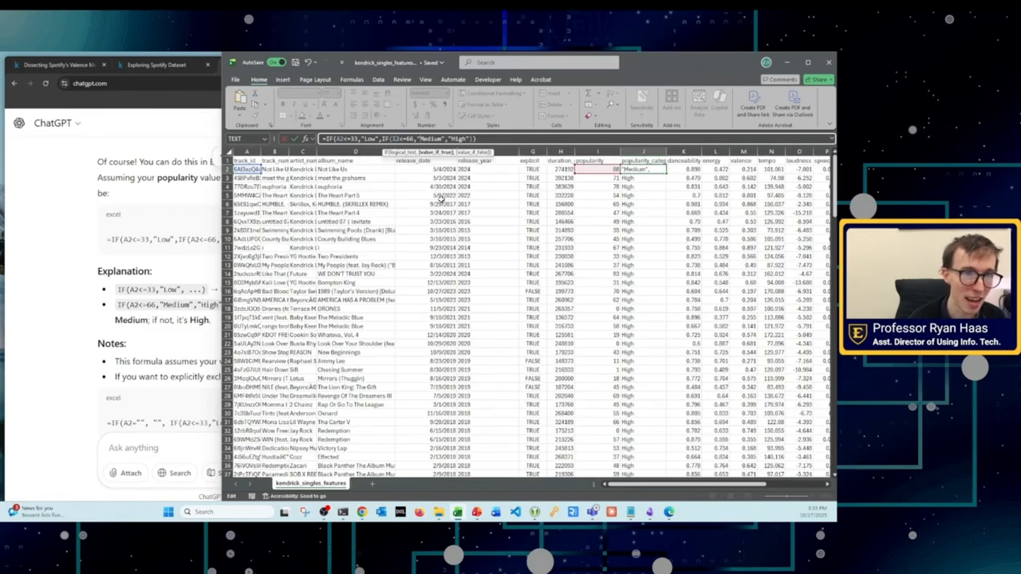
key("Left")
key("Left")
key("Left")
key("Left")
key("Left")
key("Left")
key("Left")
key("Left")
key("Left")
key("Left")
key("Left")
key("Left")
key("Left")
key("Left")
key("Left")
key("Left")
key("Left")
key("Left")
key("Left")
key("Left")
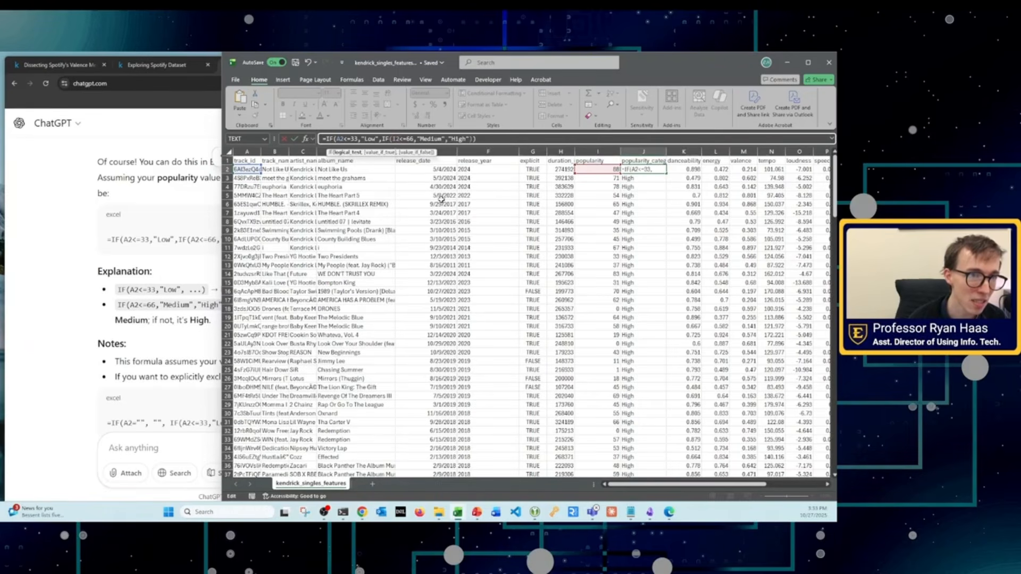
key("BackSpace")
type("I")
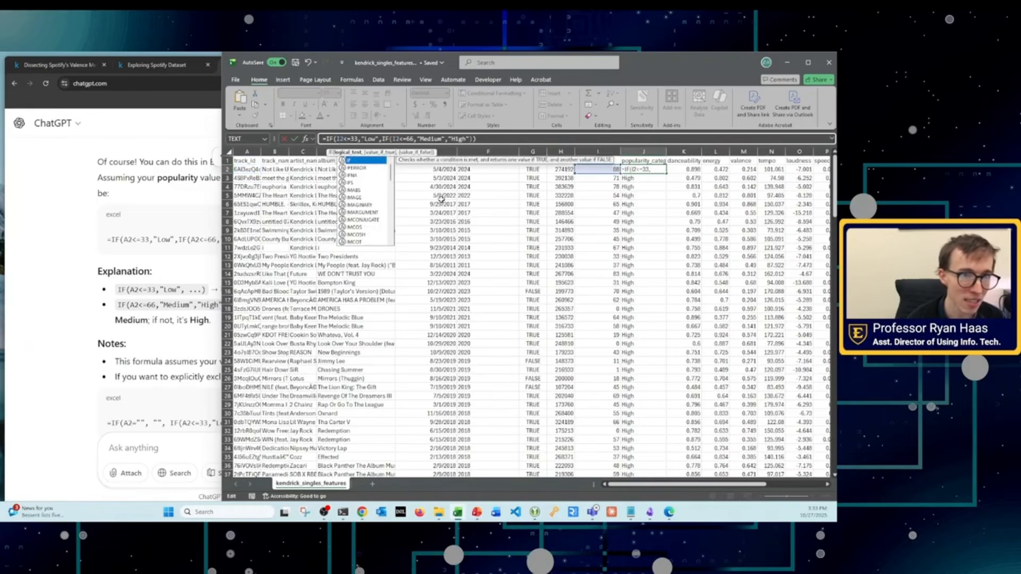
key("Return")
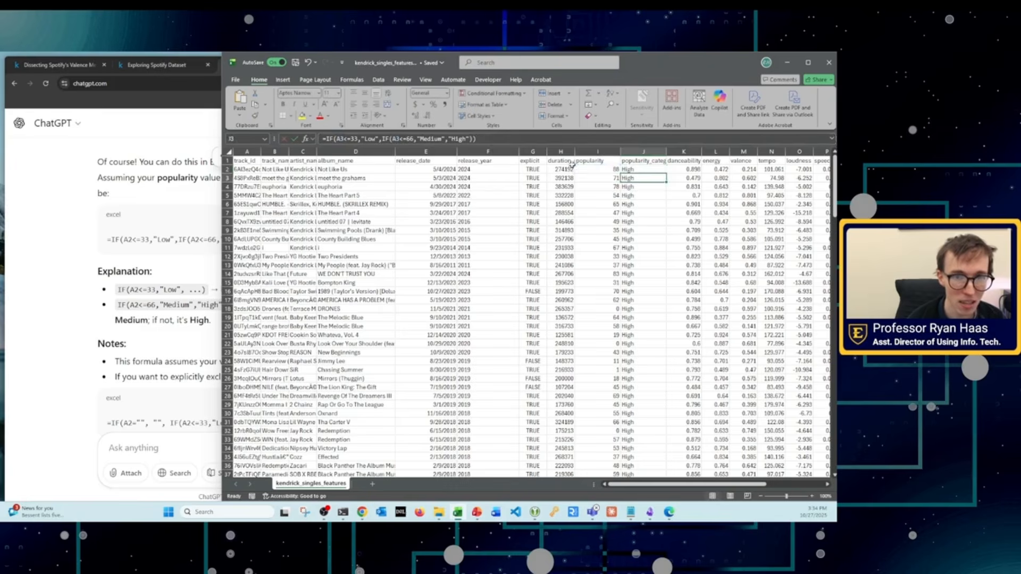
Step: Fill J2's formula down the popularity_category column and spot-check several labels against their popularity values
left_click(648, 171)
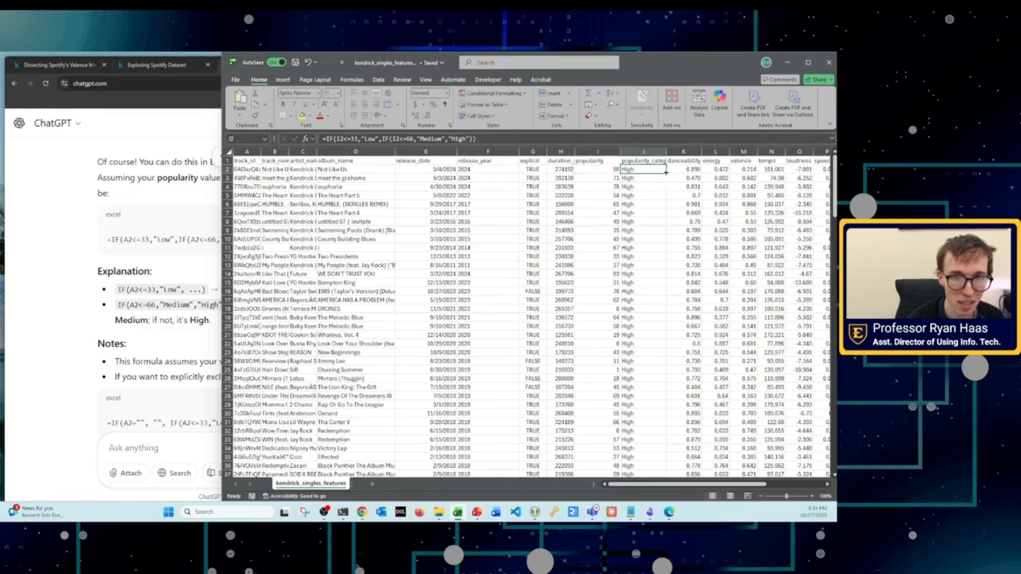
double_click(666, 172)
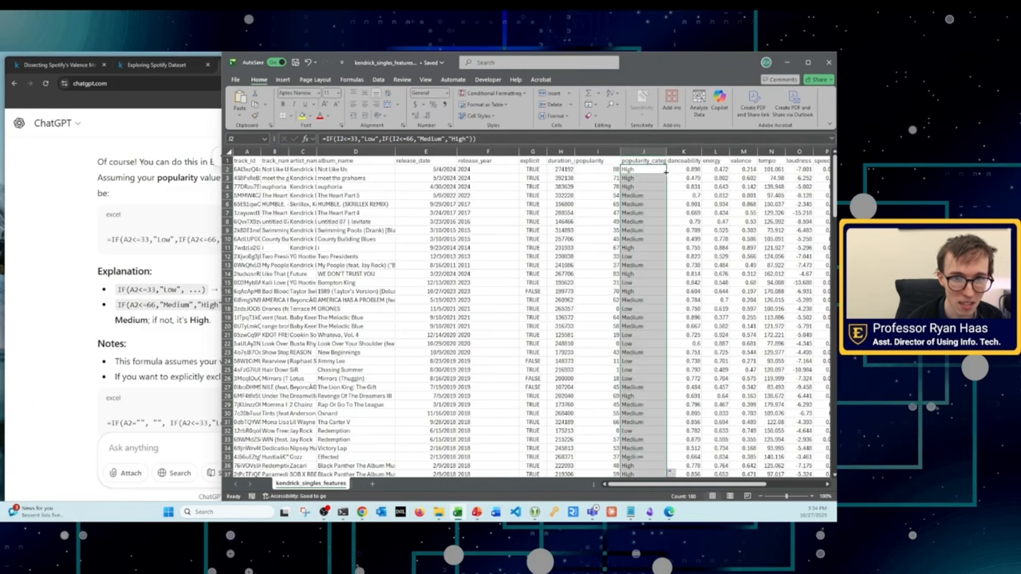
left_click(617, 213)
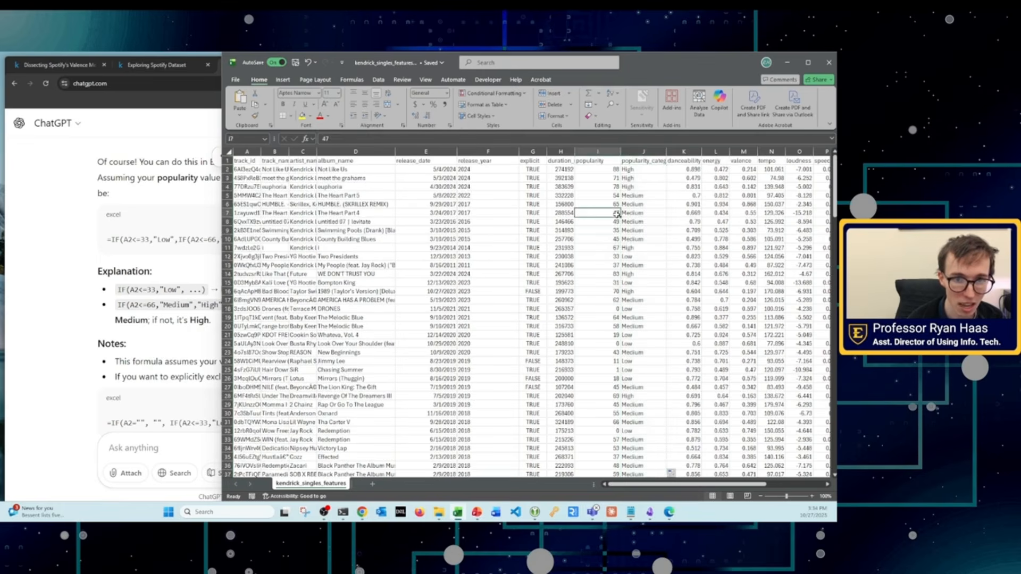
left_click(613, 248)
left_click(615, 257)
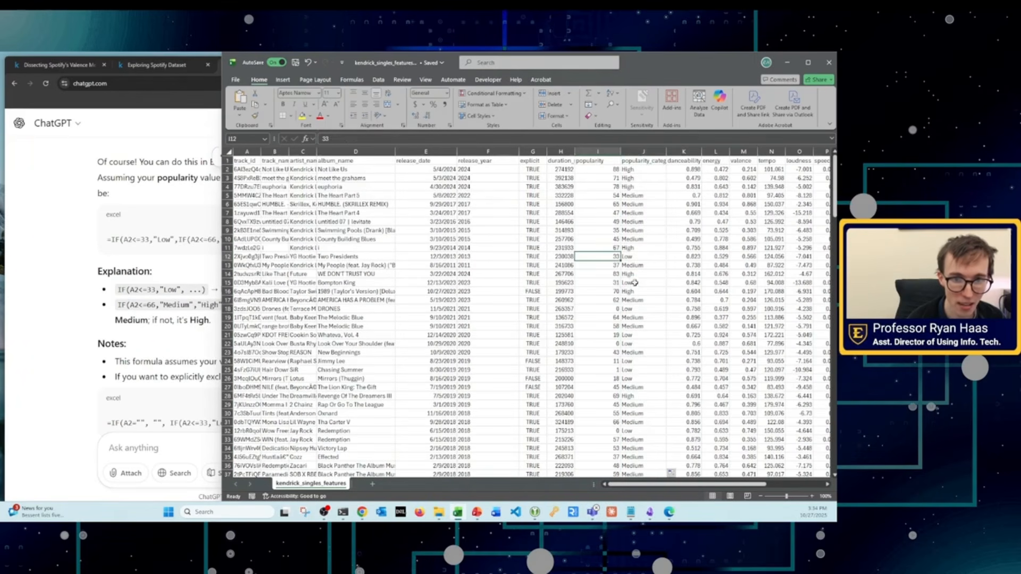
left_click(634, 282)
left_click(634, 345)
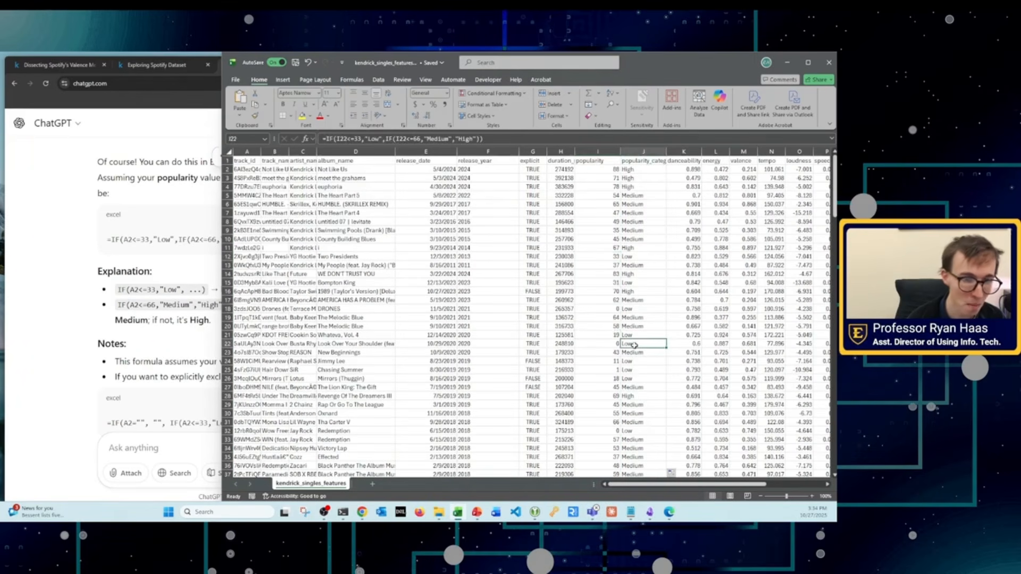
Step: Examine ChatGPT's nested IF formula, focusing on its A2<=66 and A2<=33 conditions
left_click(114, 266)
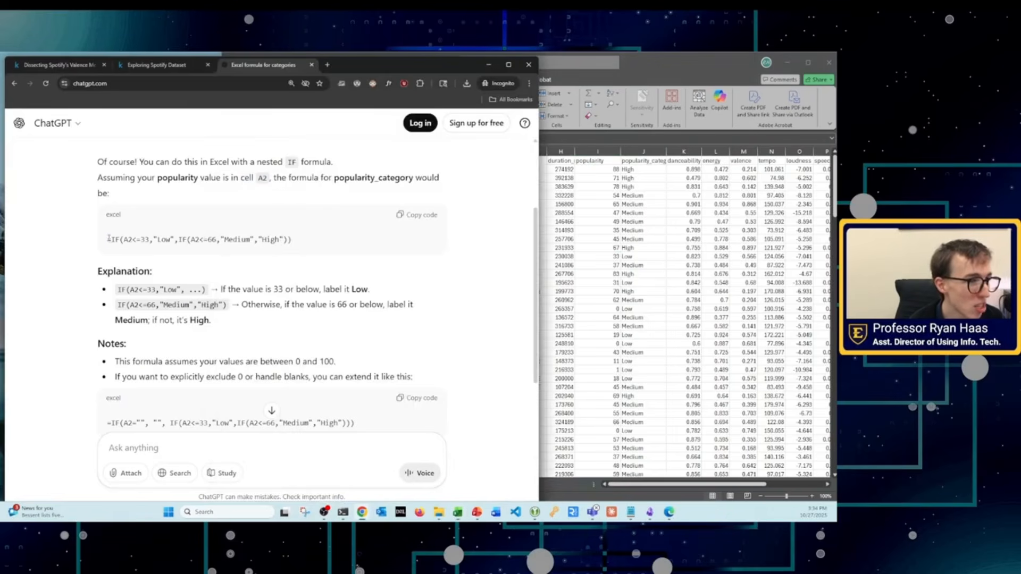
left_click_drag(109, 238, 298, 241)
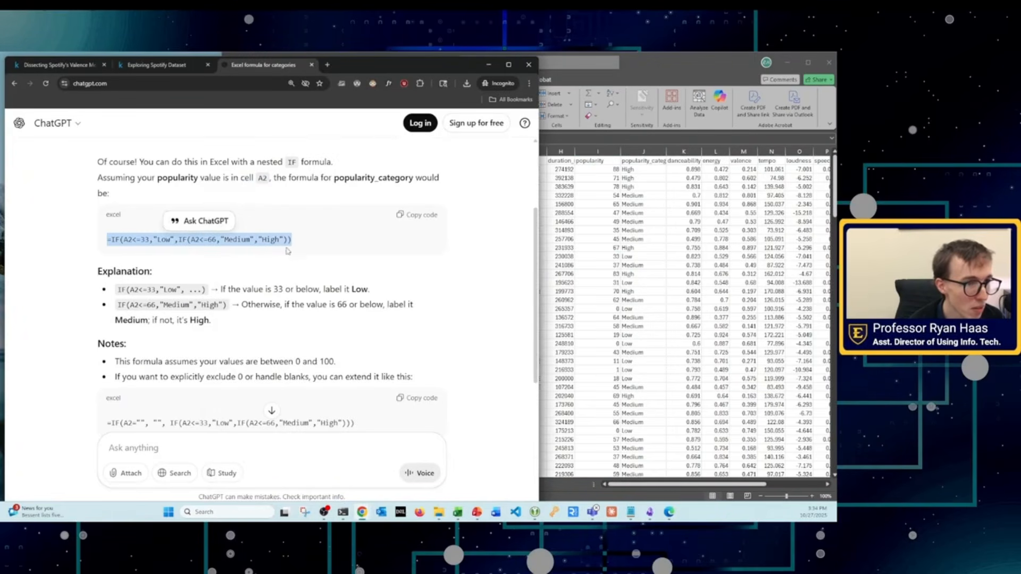
left_click(206, 239)
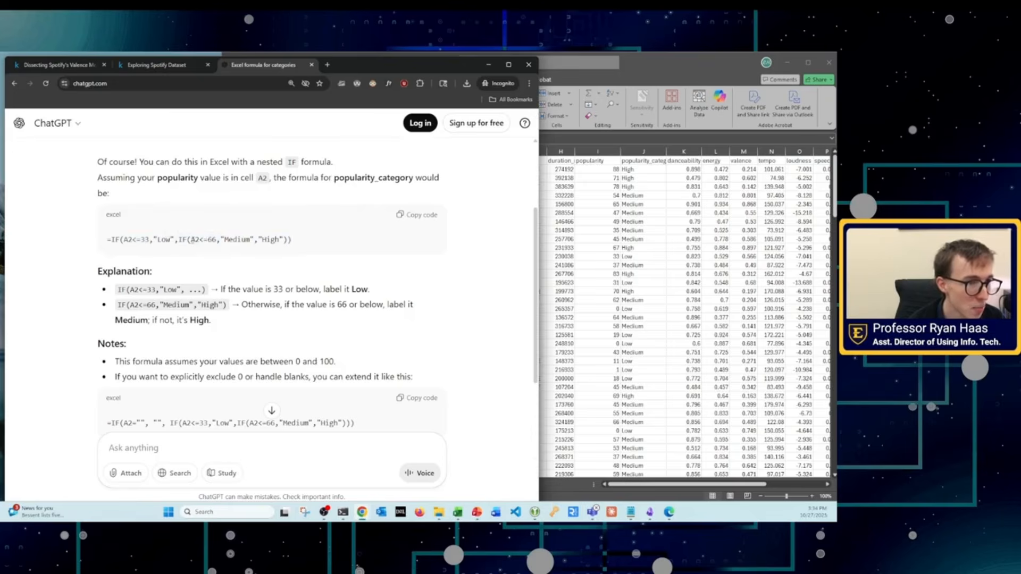
left_click_drag(192, 240, 207, 240)
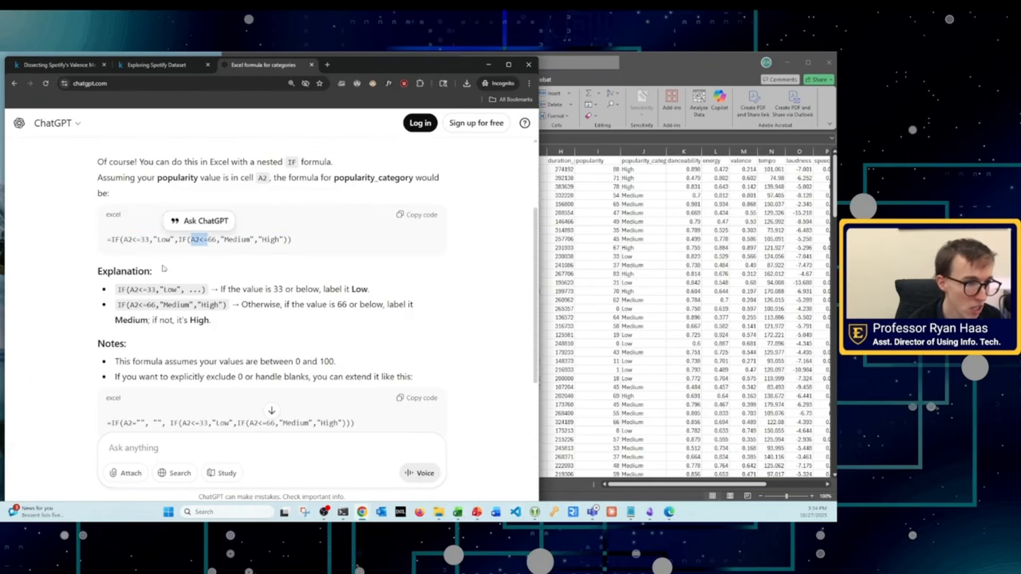
left_click(129, 239)
left_click_drag(125, 239, 149, 240)
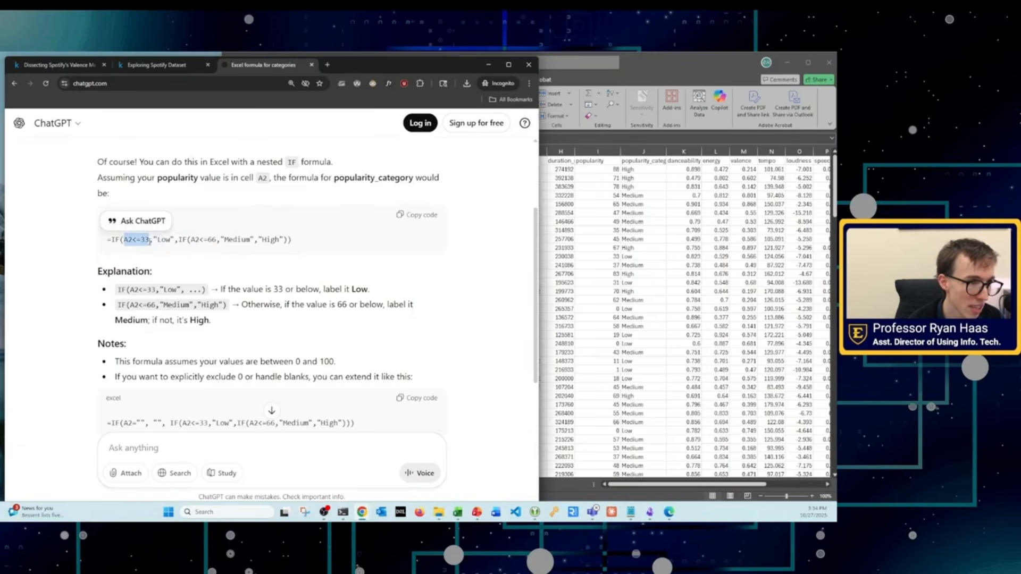
Step: Compare the I2<34 and I2<67 conditions in the lab PDF's formula with the thresholds in ChatGPT's formula
left_click(669, 513)
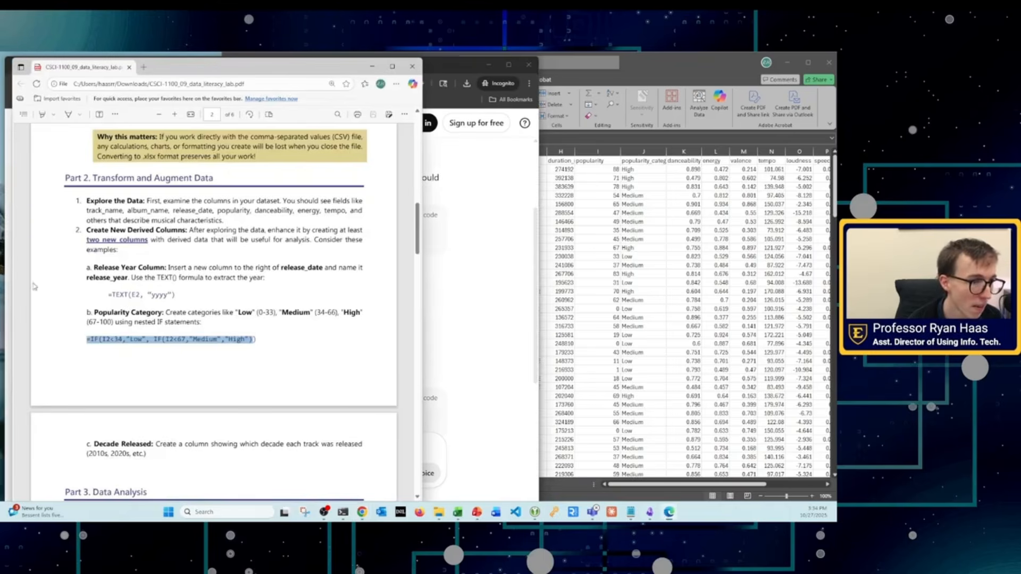
left_click_drag(103, 341, 183, 341)
left_click(455, 319)
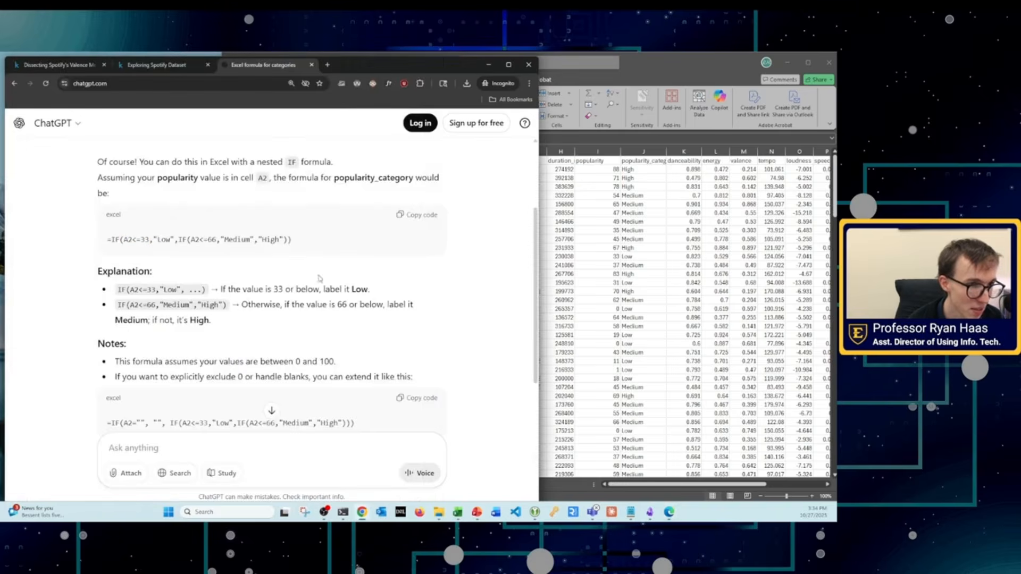
left_click_drag(208, 239, 220, 239)
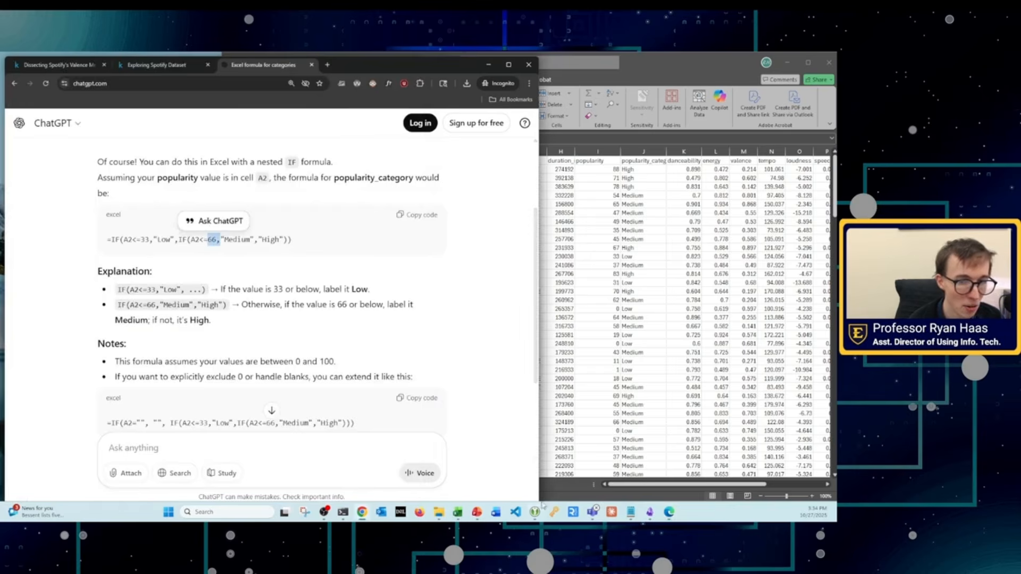
left_click(668, 512)
left_click(178, 346)
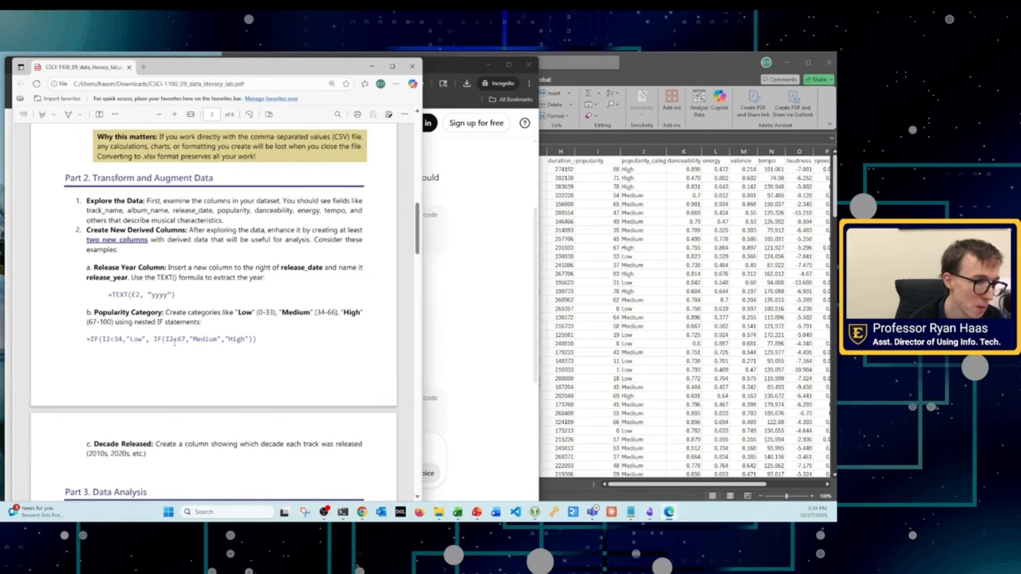
left_click_drag(174, 339, 193, 339)
Step: Review the popularity values in the workbook, then select the whole popularity and danceability columns in turn
left_click(645, 344)
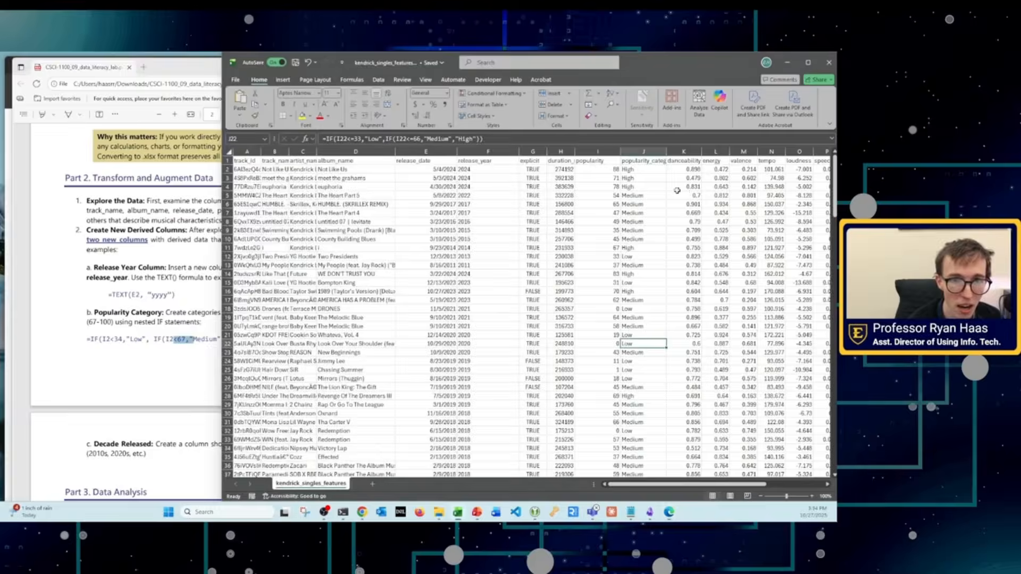
left_click_drag(597, 195, 598, 256)
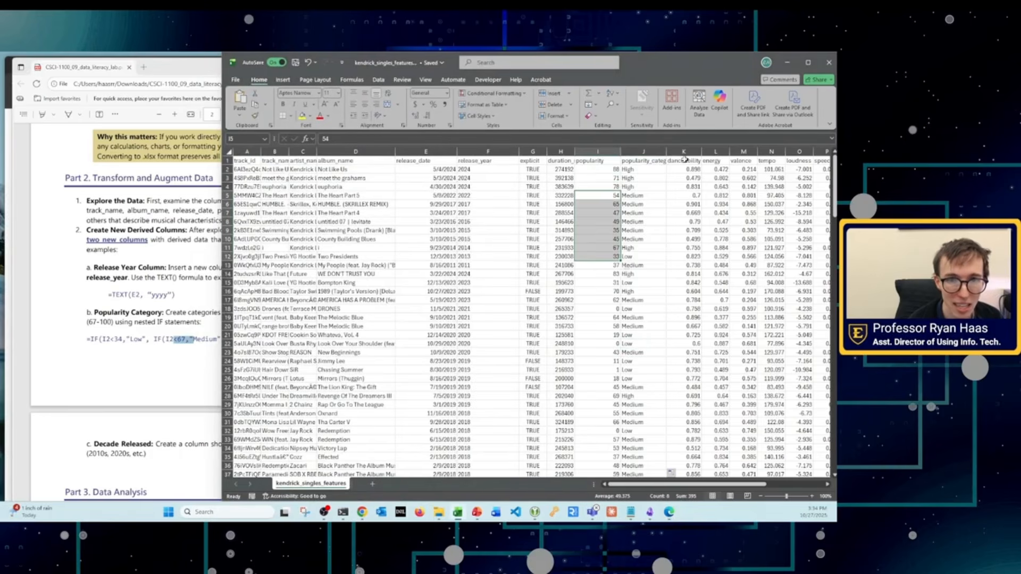
left_click(598, 151)
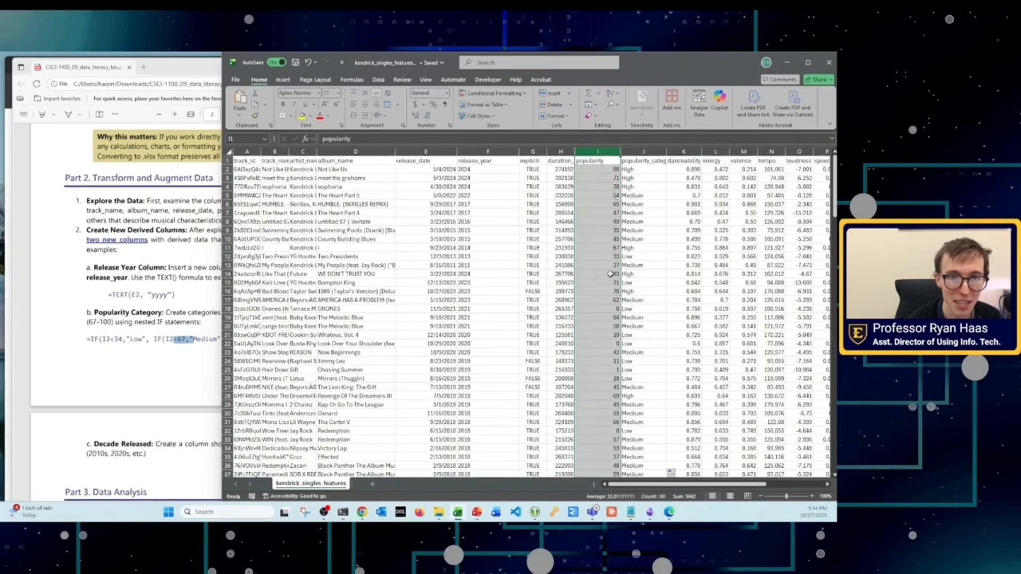
left_click(686, 151)
Step: Reread the lab PDF's complete popularity category formula and compare it with the <=33 condition in ChatGPT's version
left_click(188, 340)
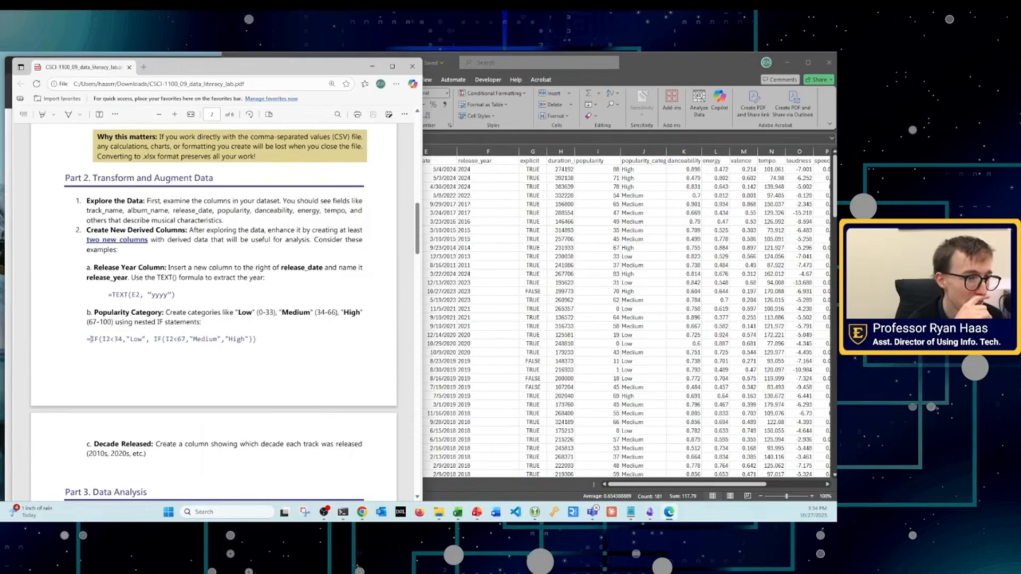
left_click_drag(85, 339, 277, 338)
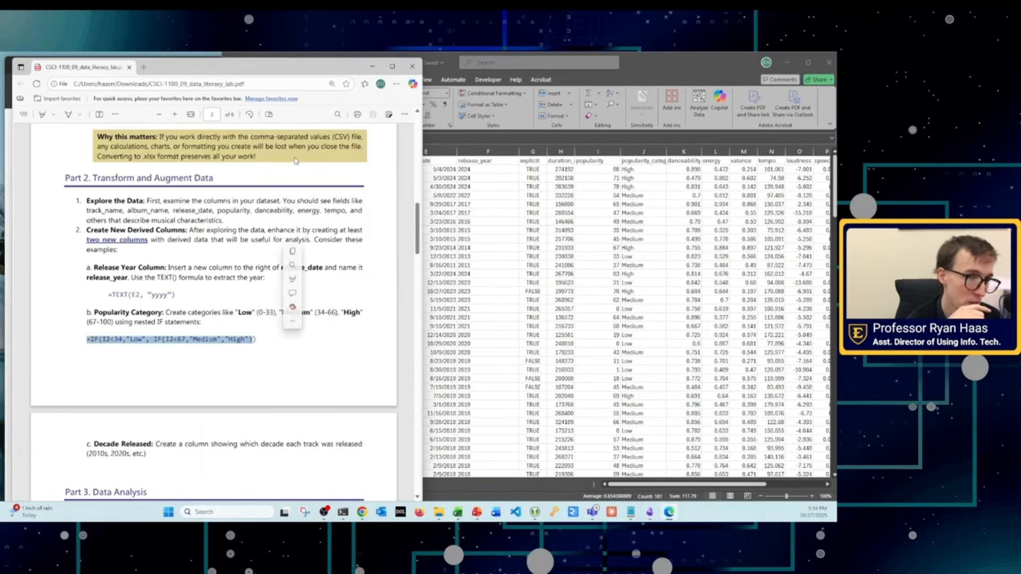
key("alt+Tab")
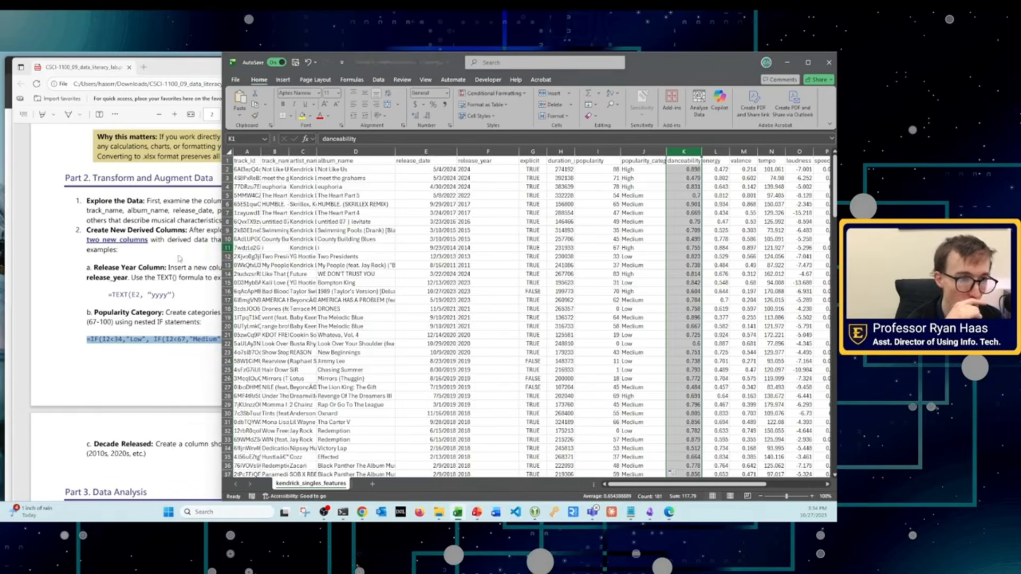
left_click(95, 344)
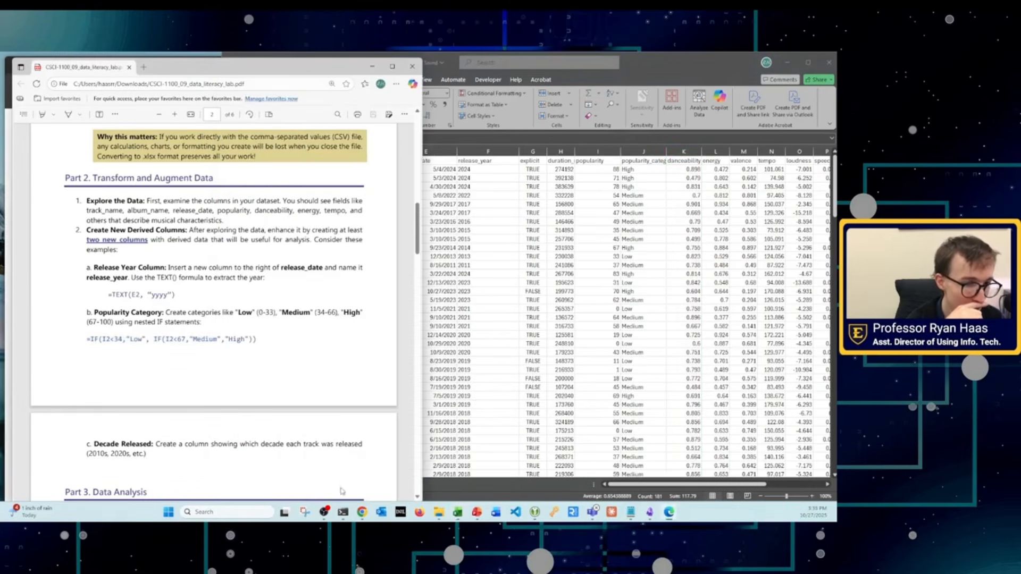
left_click(362, 512)
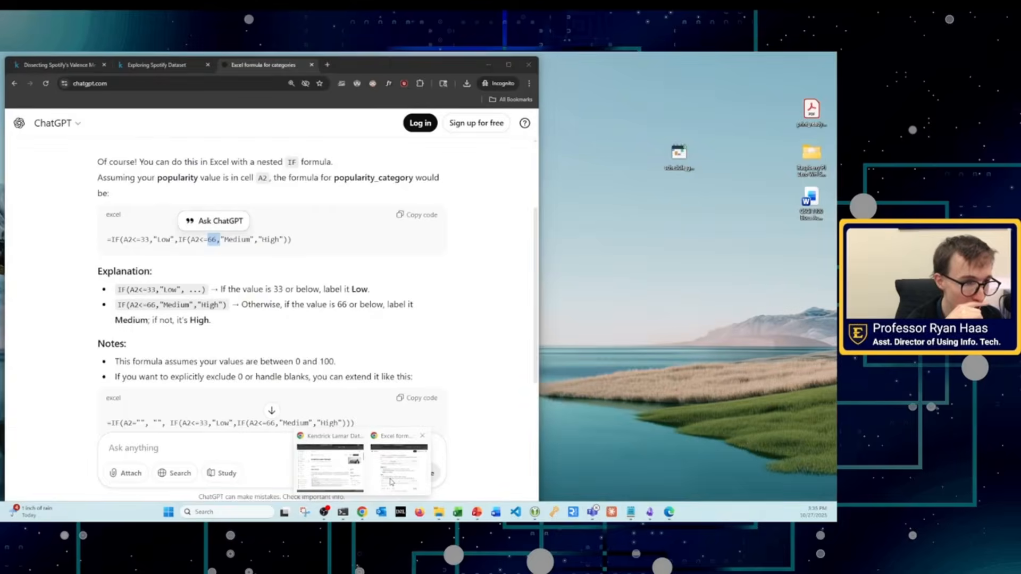
left_click(334, 470)
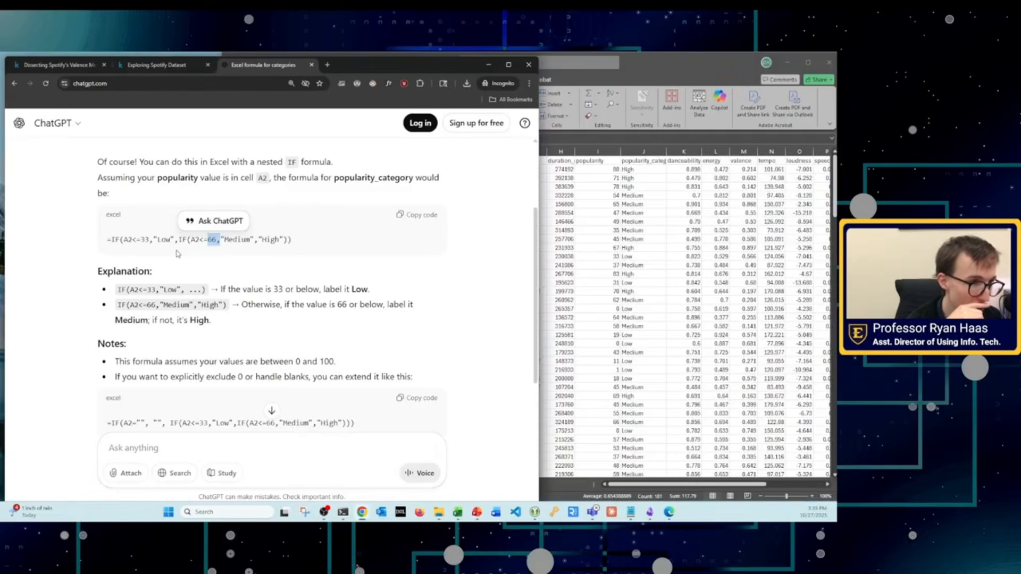
left_click_drag(131, 241, 139, 240)
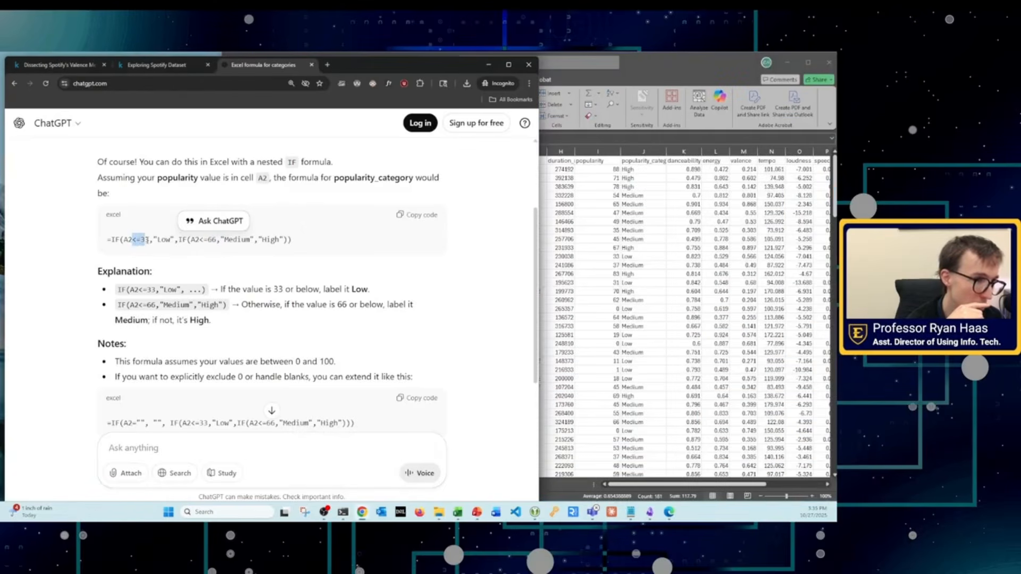
Step: Return to the workbook and look over the popularity_category labels in the upper rows
left_click(582, 242)
left_click(485, 362)
left_click_drag(641, 170, 662, 327)
left_click(537, 317)
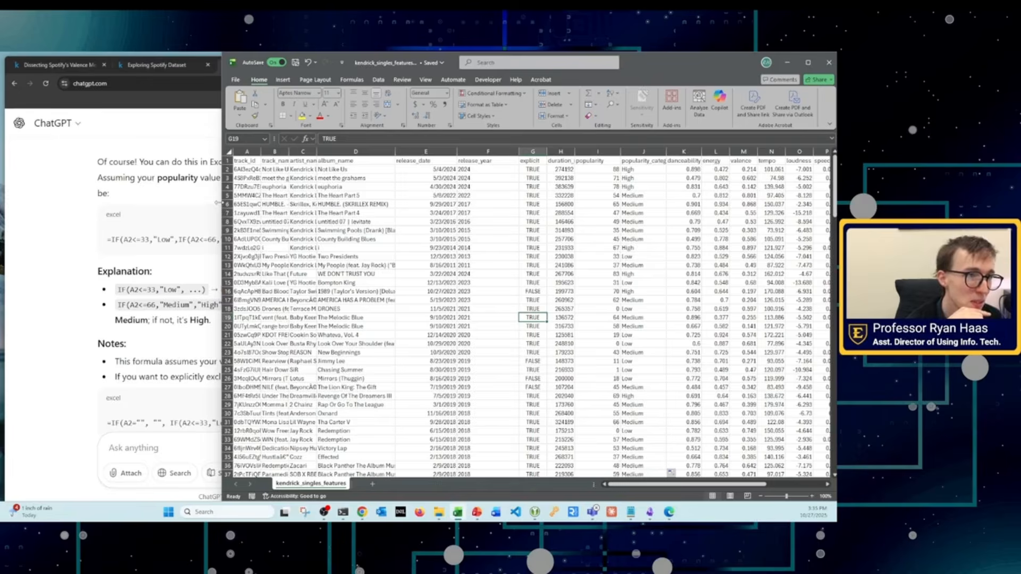
Step: Widen the workbook window to show more data columns and bring up the commands for inserting tables and charts
left_click_drag(217, 202, 102, 202)
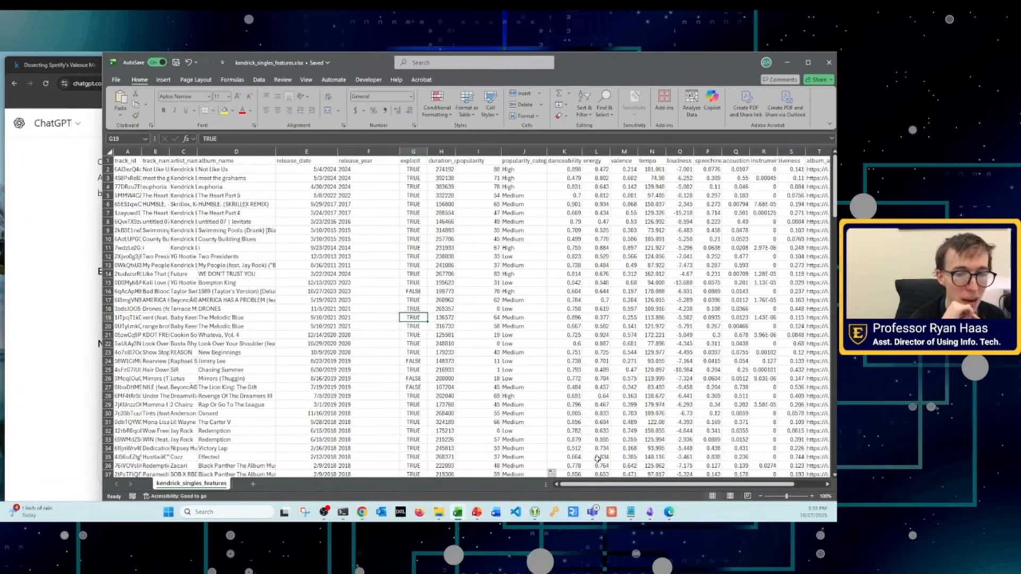
left_click_drag(600, 484, 535, 477)
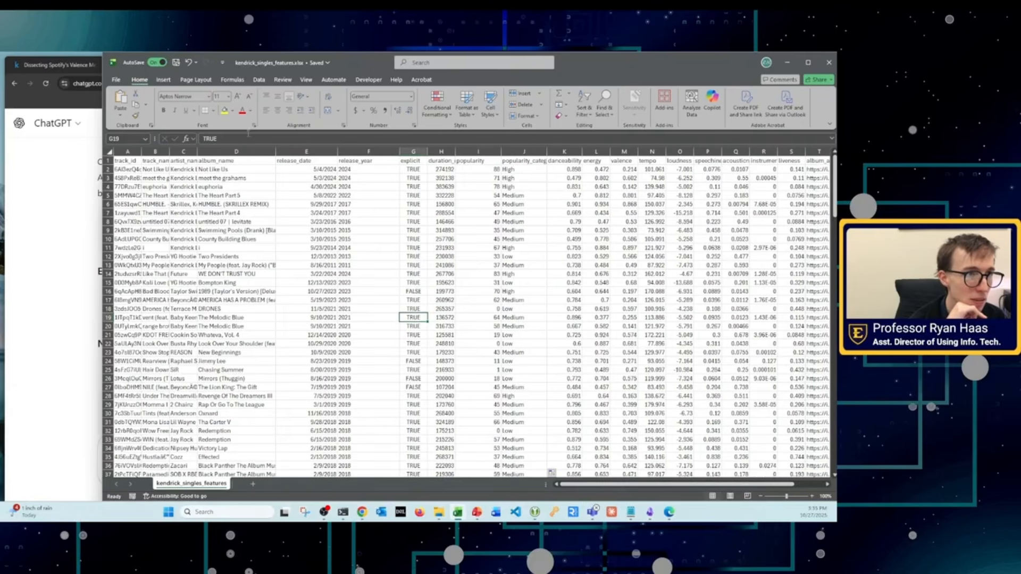
left_click(162, 80)
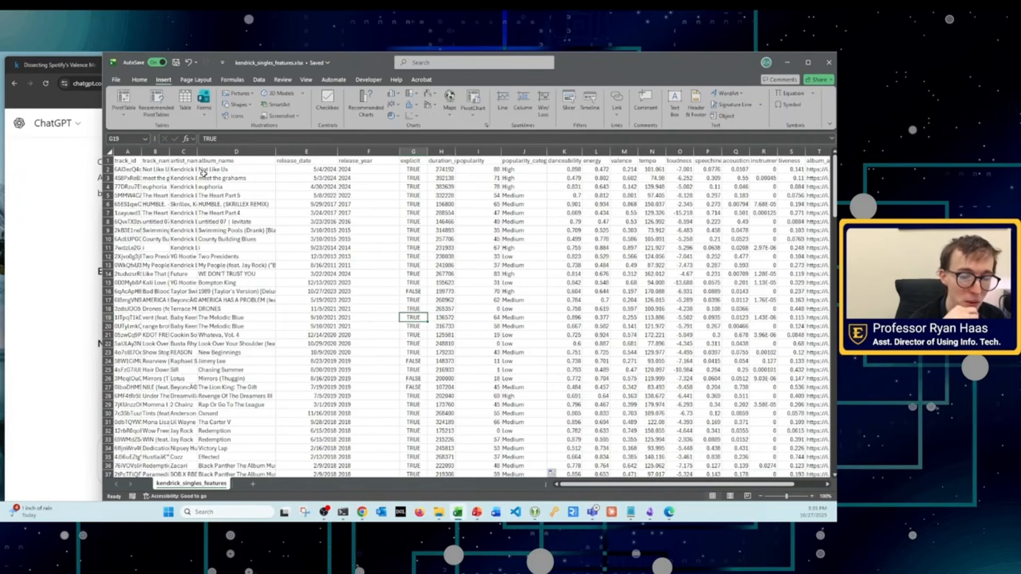
Step: Look over the data range starting at track_id, and inspect the formulas in J16 and F9
left_click(246, 247)
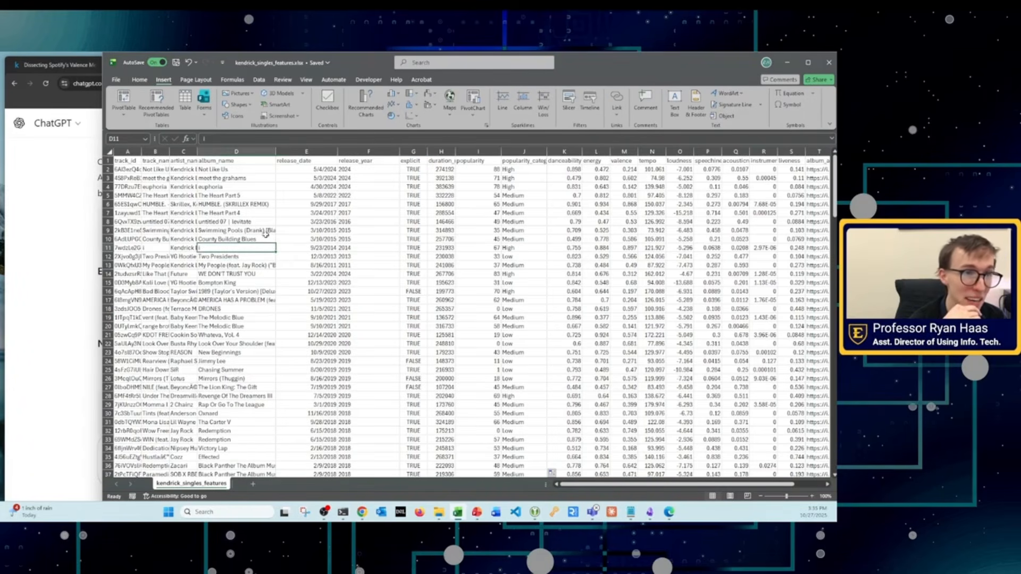
left_click_drag(128, 163, 765, 423)
left_click(511, 292)
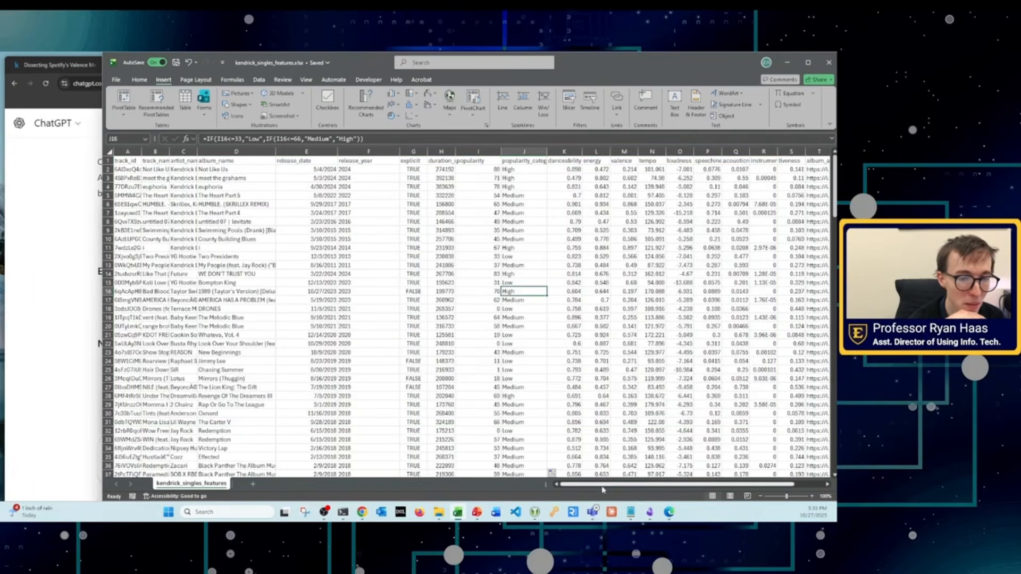
left_click(394, 230)
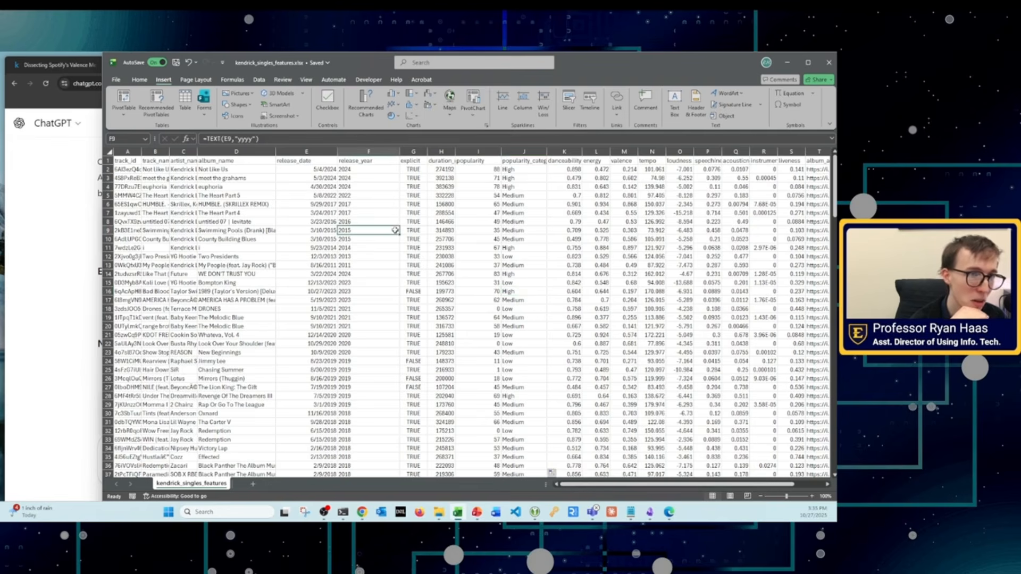
left_click_drag(126, 160, 708, 194)
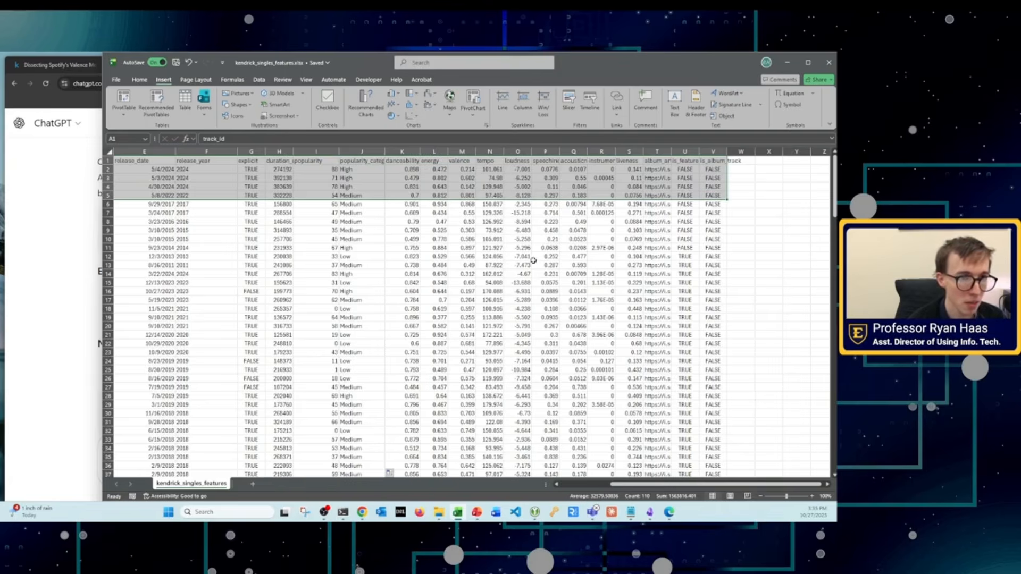
left_click(169, 162)
scroll(175, 165, "left", 3)
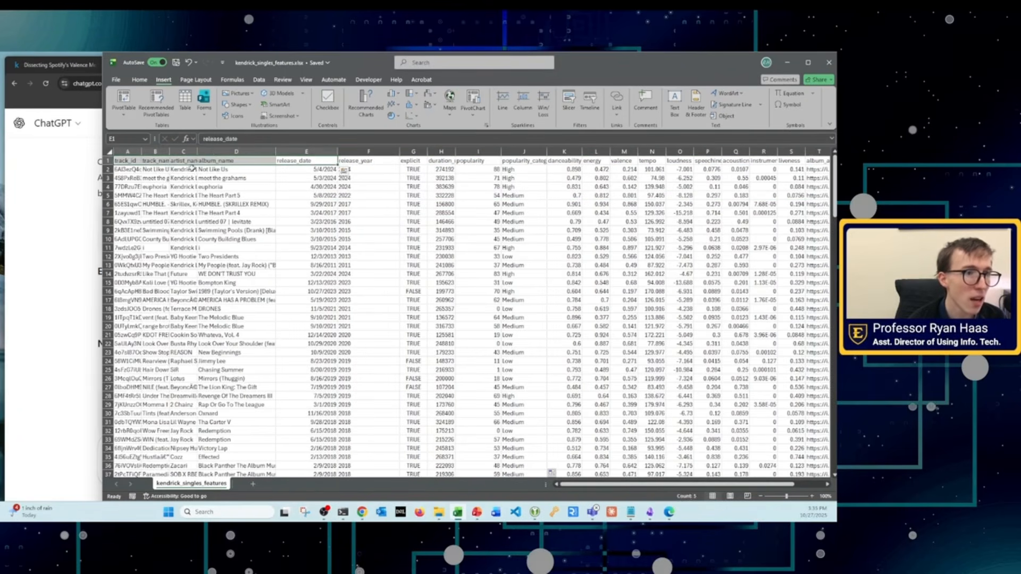
left_click_drag(129, 161, 712, 105)
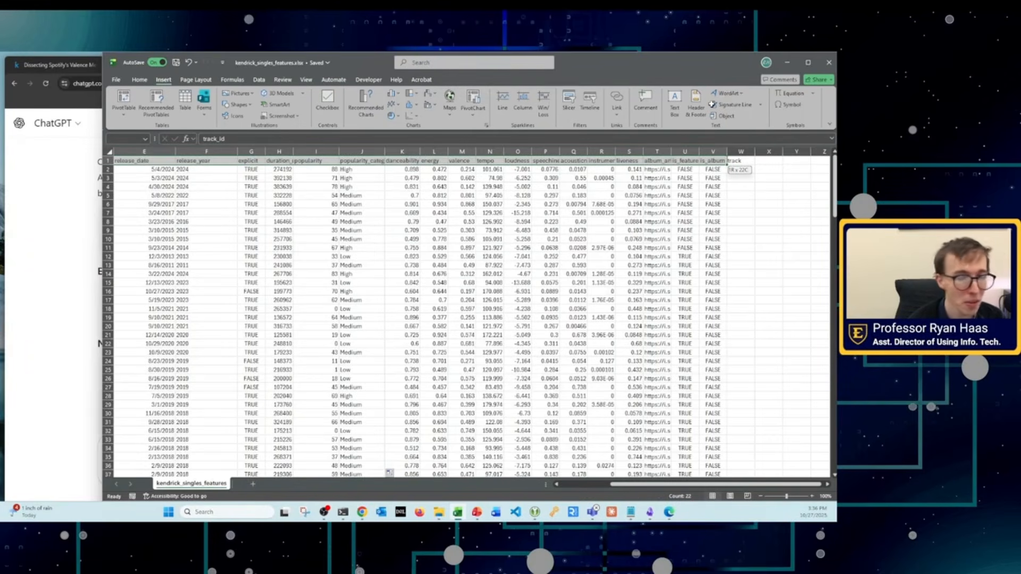
left_click_drag(712, 105, 713, 105)
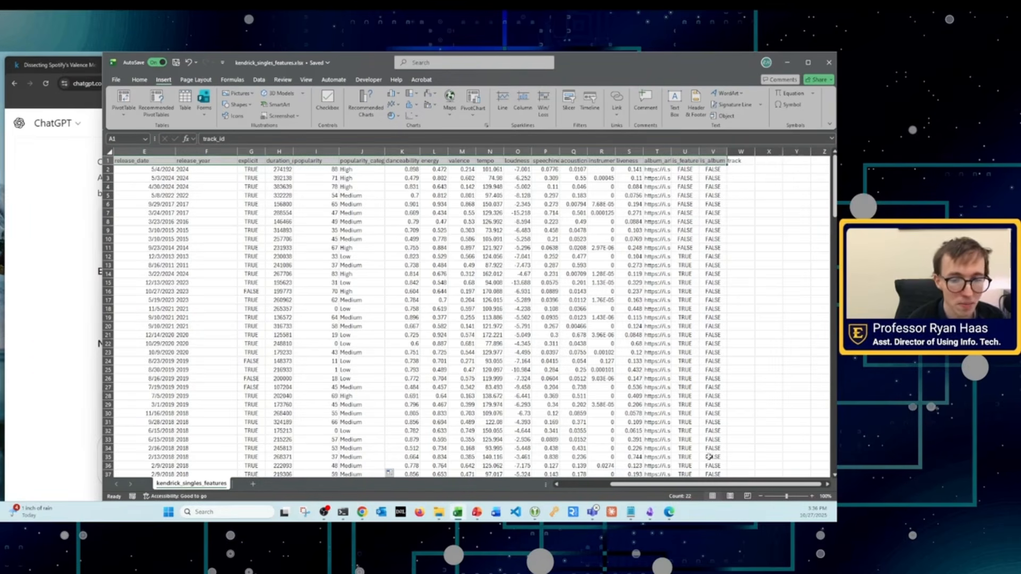
left_click_drag(669, 485, 510, 483)
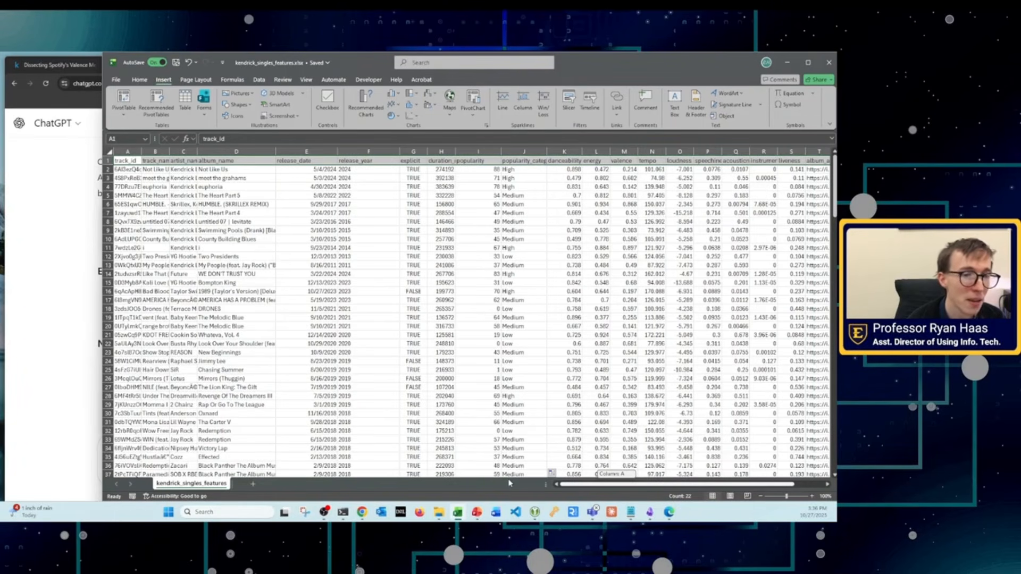
left_click_drag(509, 483, 510, 484)
left_click(542, 223)
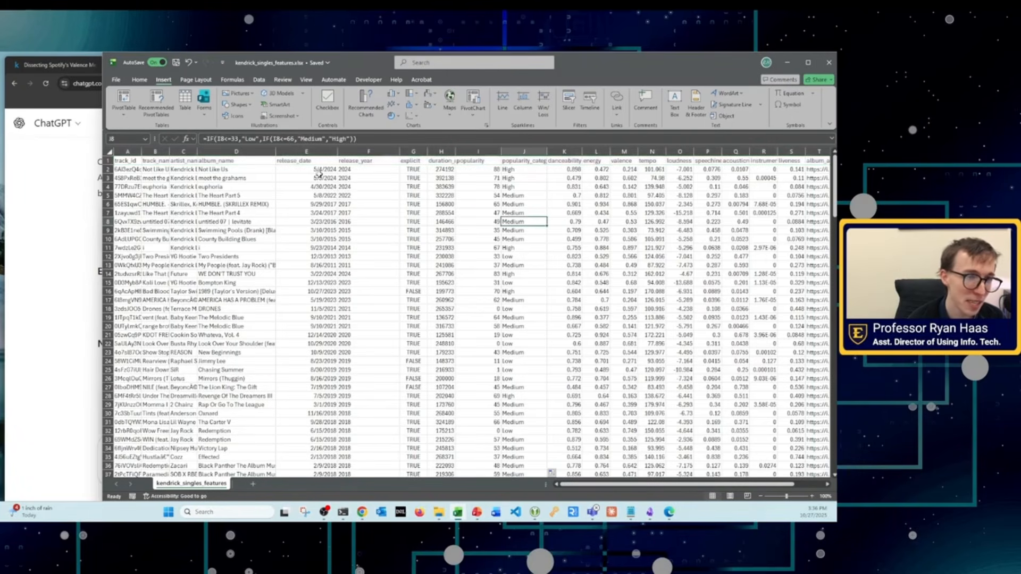
Step: Select the entire data range A1:V181, from the track_id header through is_album_track down to the last row
left_click_drag(118, 162, 35, 126)
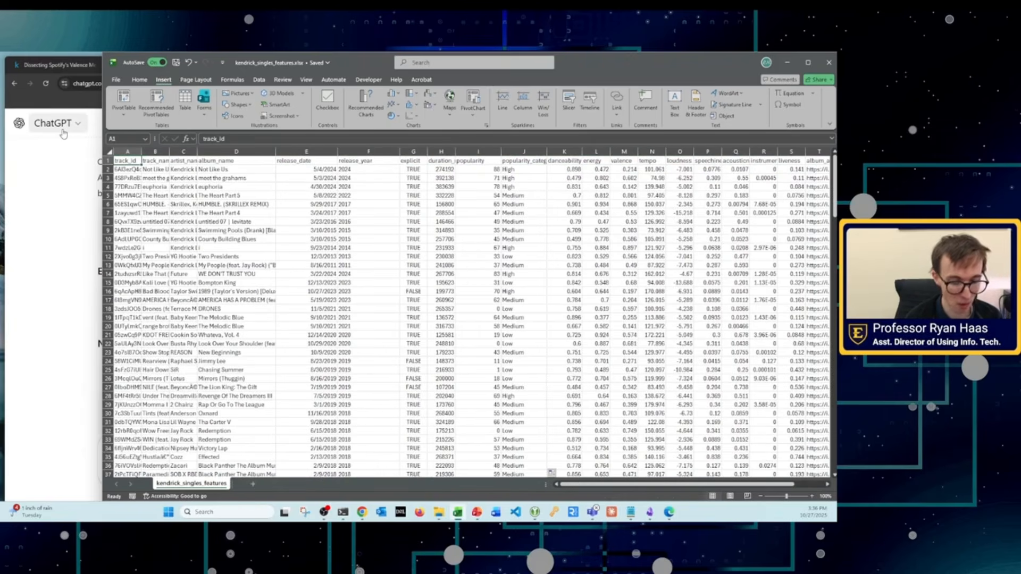
key("ctrl+shift+Right")
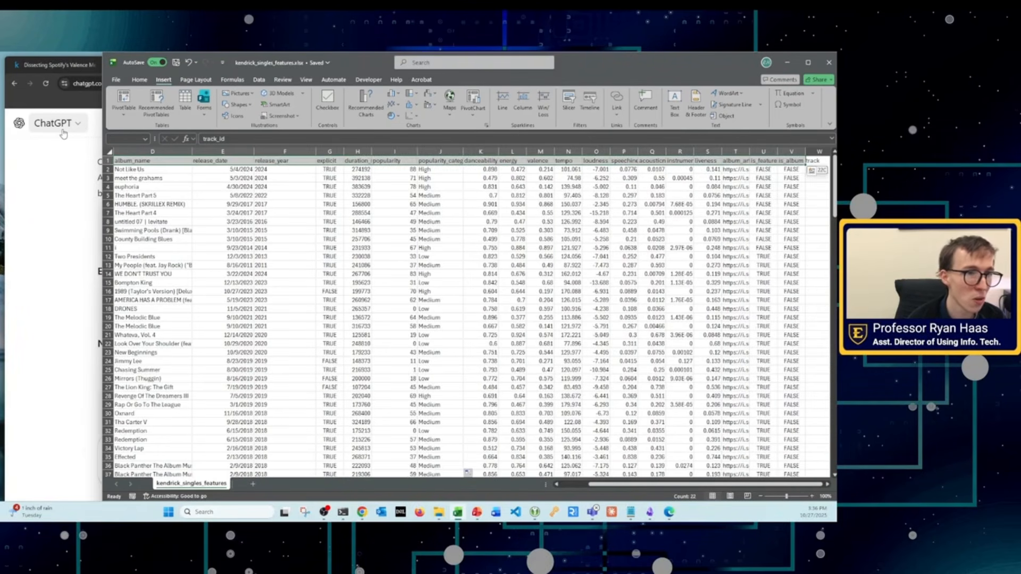
key("ctrl+Home")
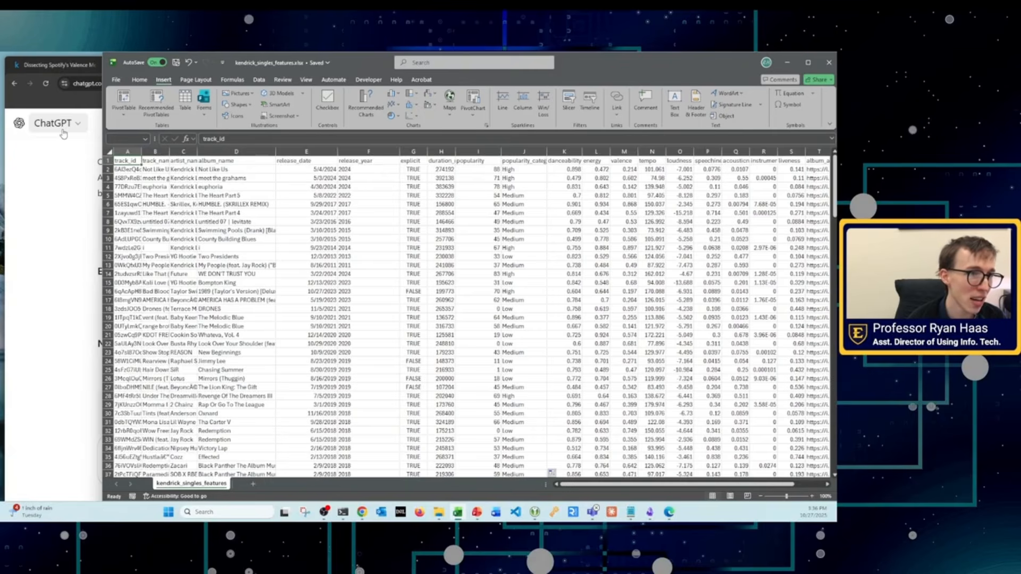
key("ctrl+shift+Right")
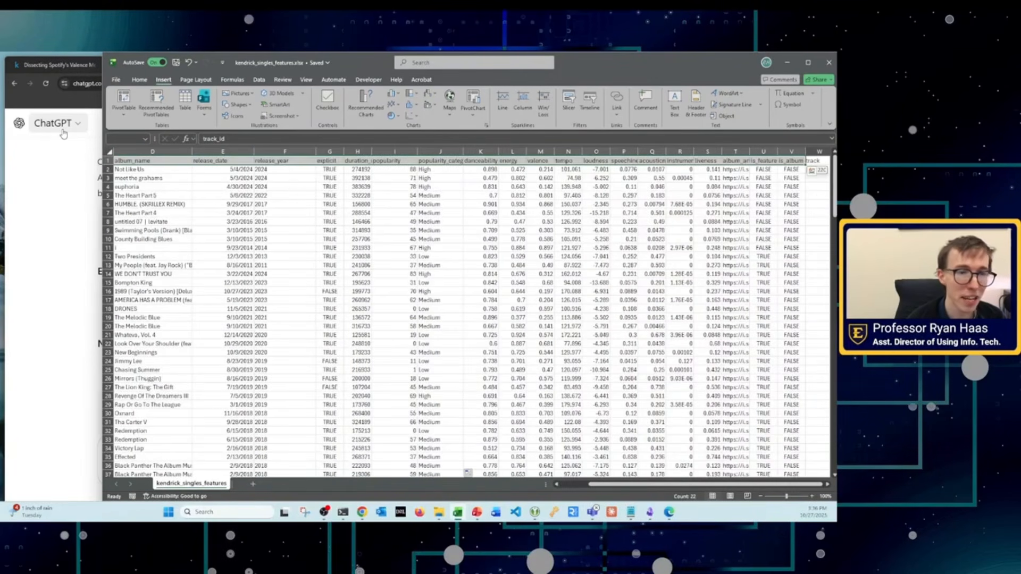
key("ctrl+Home")
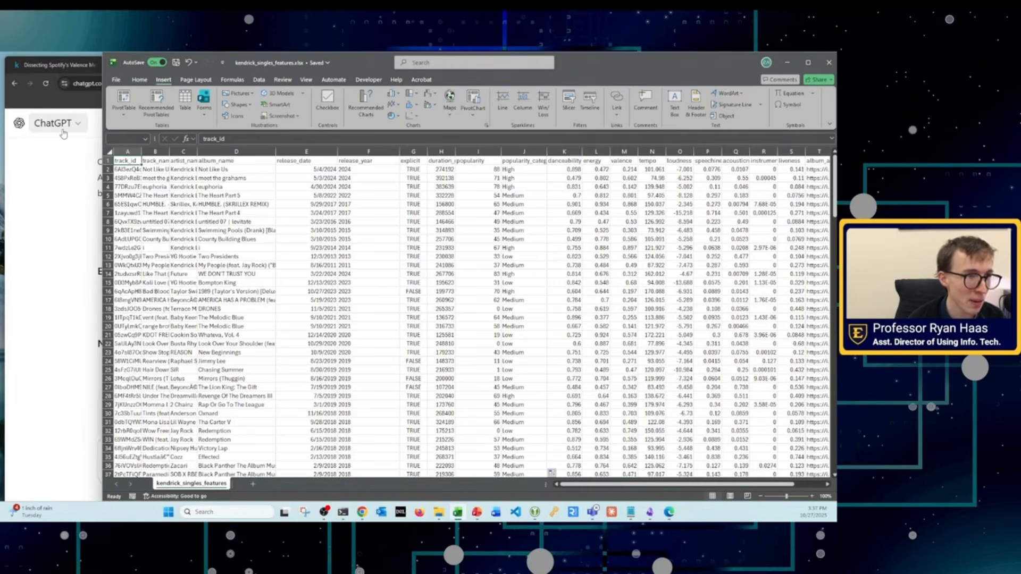
key("ctrl+shift+Right")
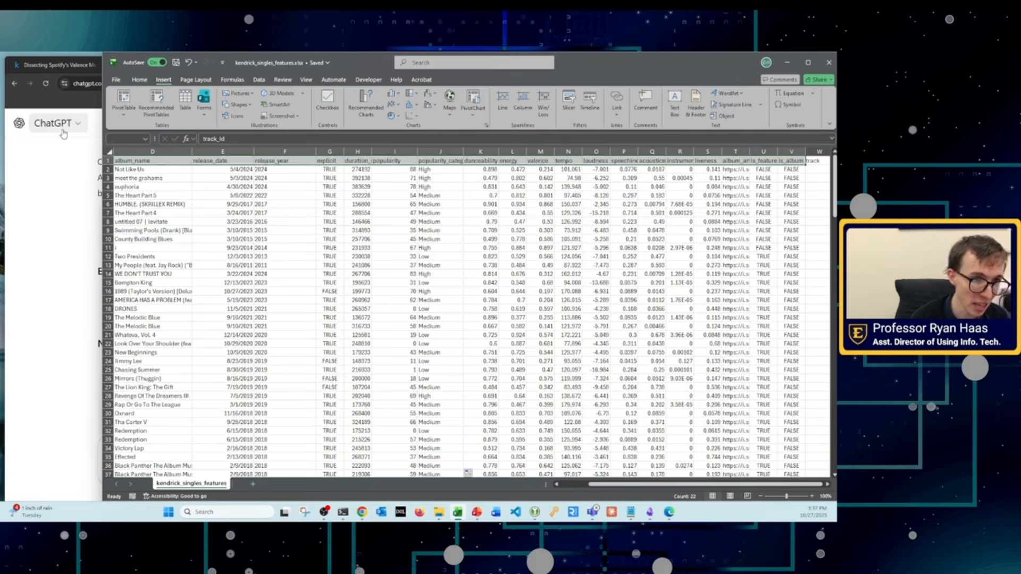
key("ctrl+shift+Down")
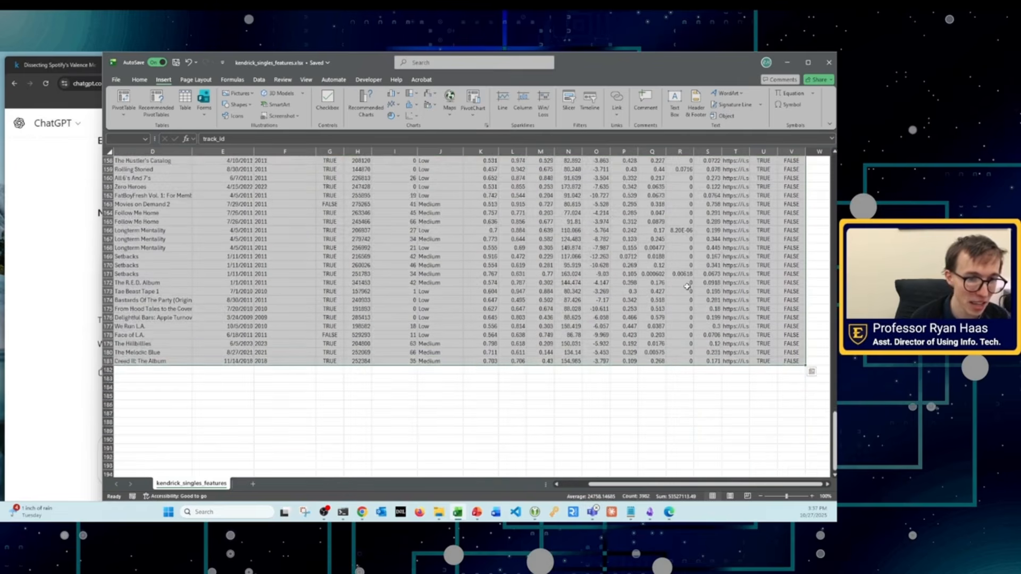
left_click_drag(657, 485, 617, 485)
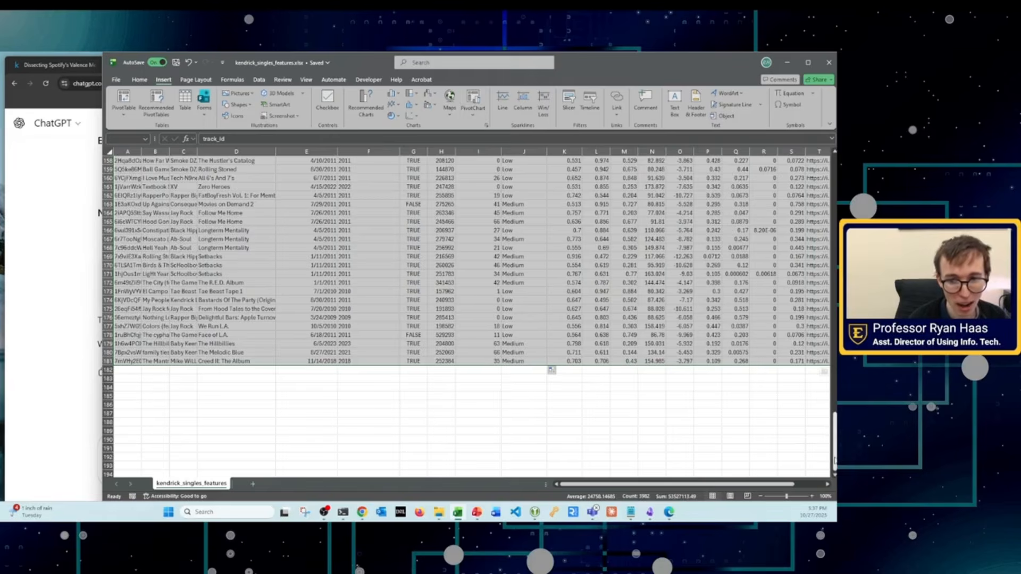
left_click_drag(835, 461, 835, 200)
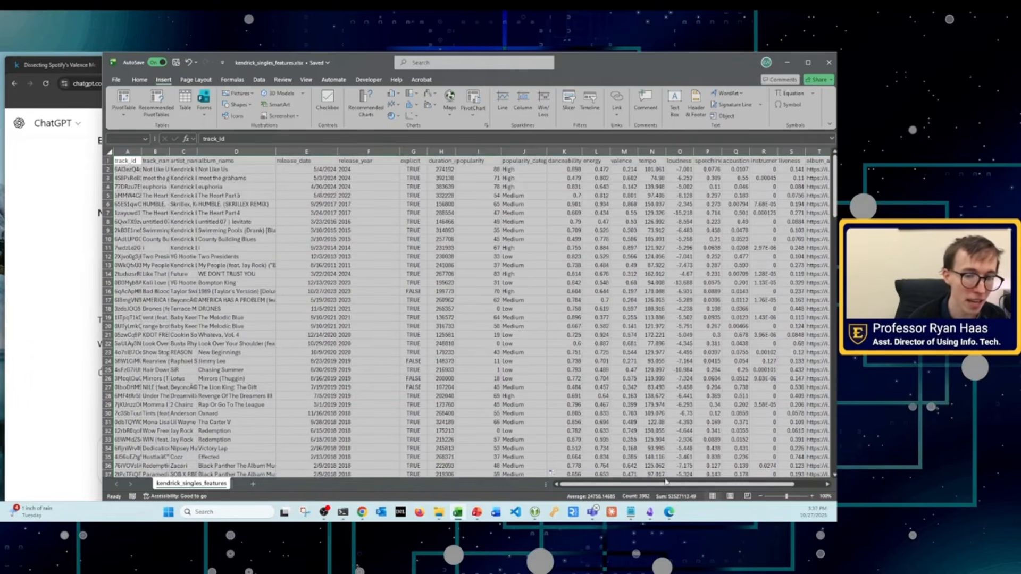
left_click_drag(666, 483, 695, 486)
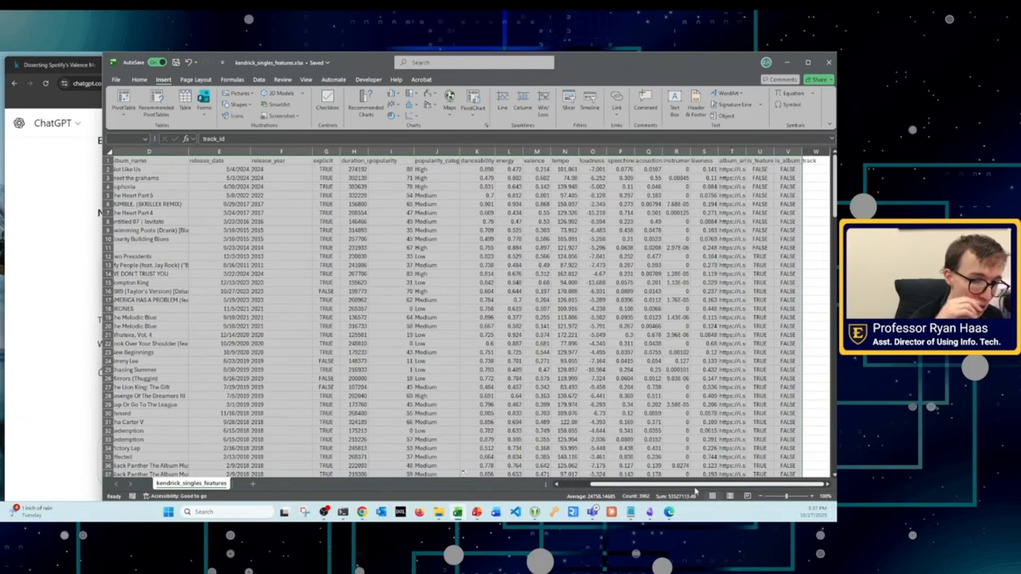
left_click_drag(695, 485, 638, 487)
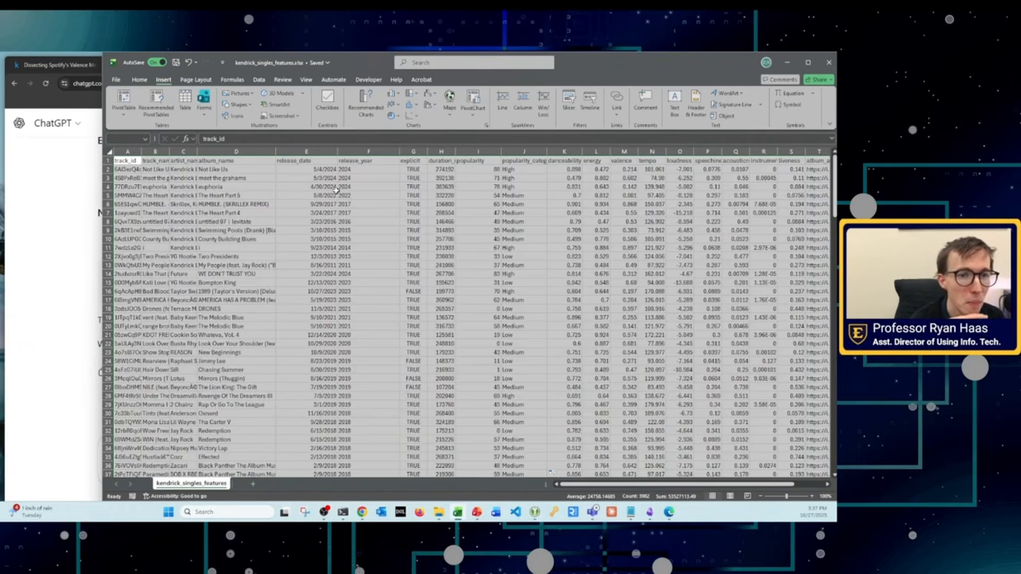
Step: Format the selected range $A$1:$V$181 as a table with headers, using a light table style with a blue header row
left_click(263, 81)
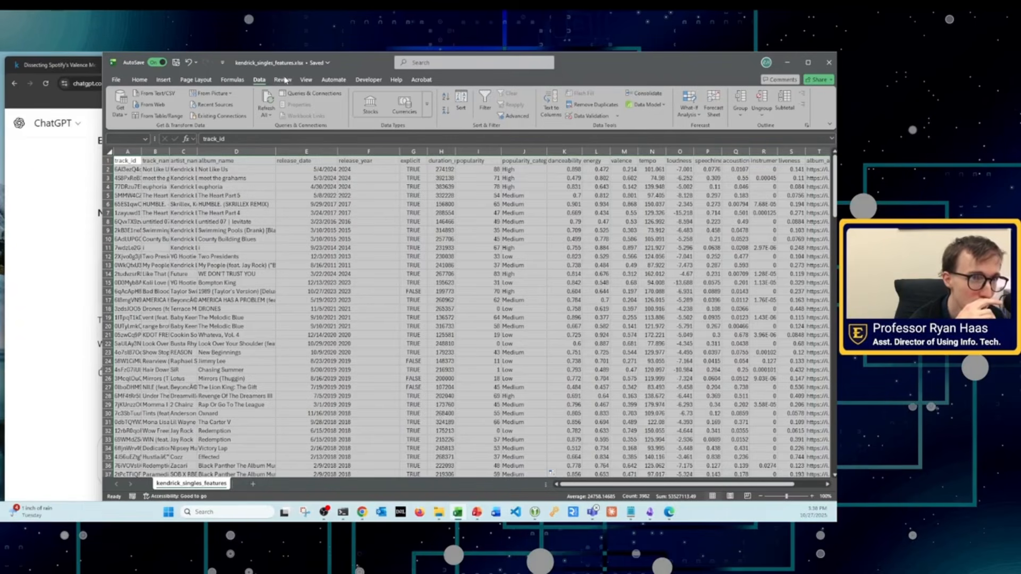
left_click(138, 79)
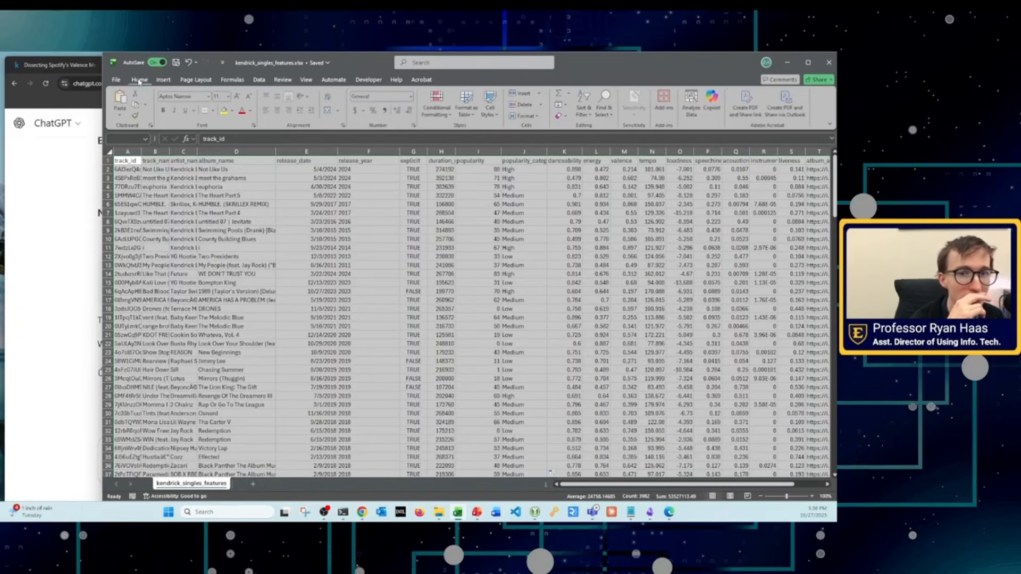
left_click(466, 114)
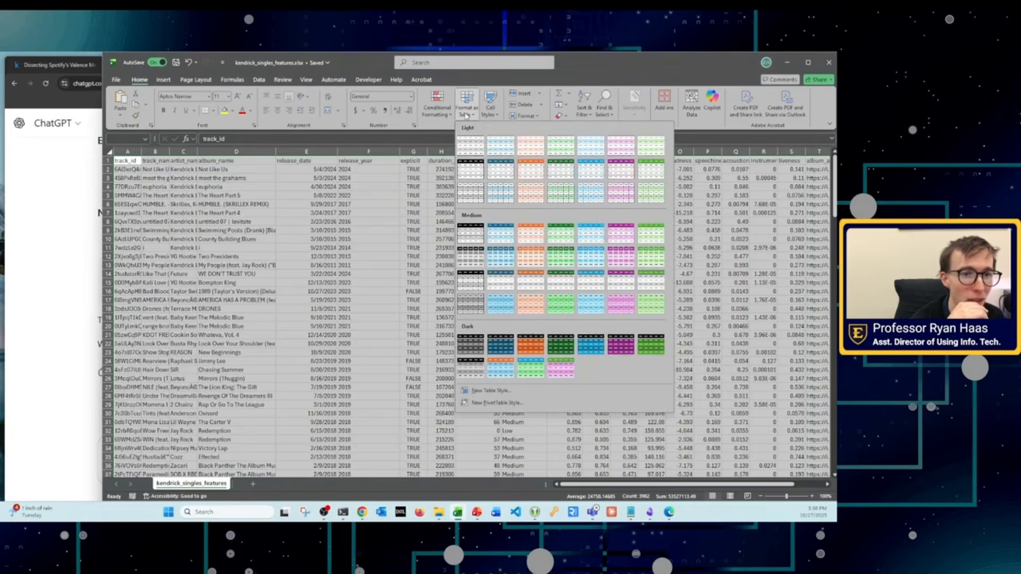
left_click(499, 168)
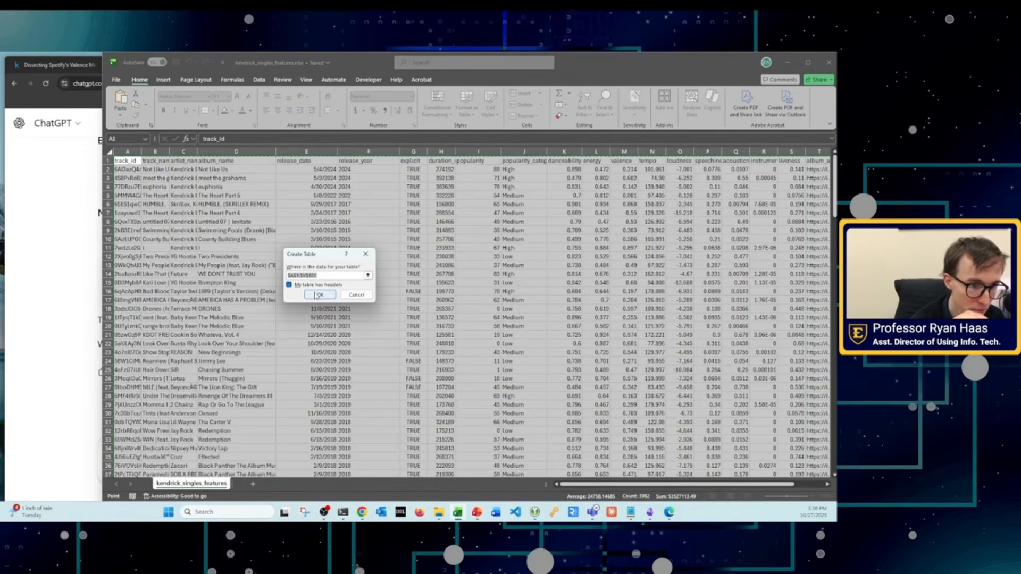
left_click(289, 285)
left_click(290, 286)
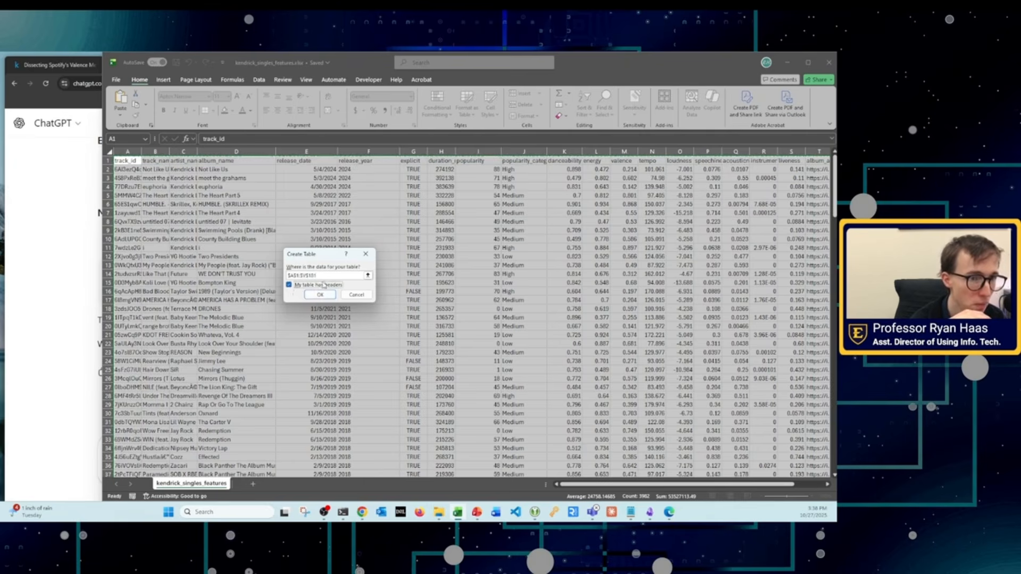
left_click(320, 294)
left_click(396, 267)
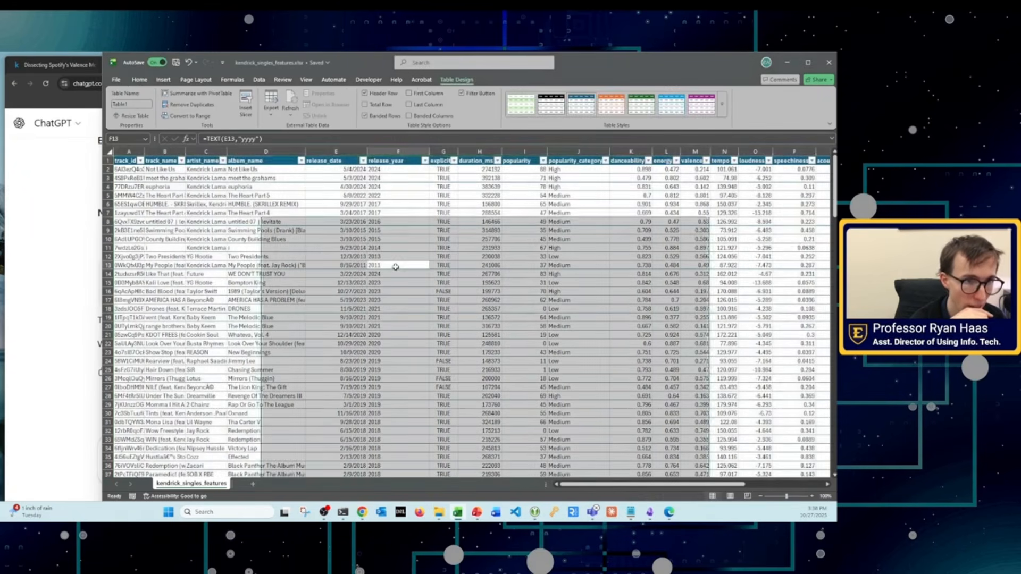
Step: Sort the table by release_year from A to Z
left_click(425, 161)
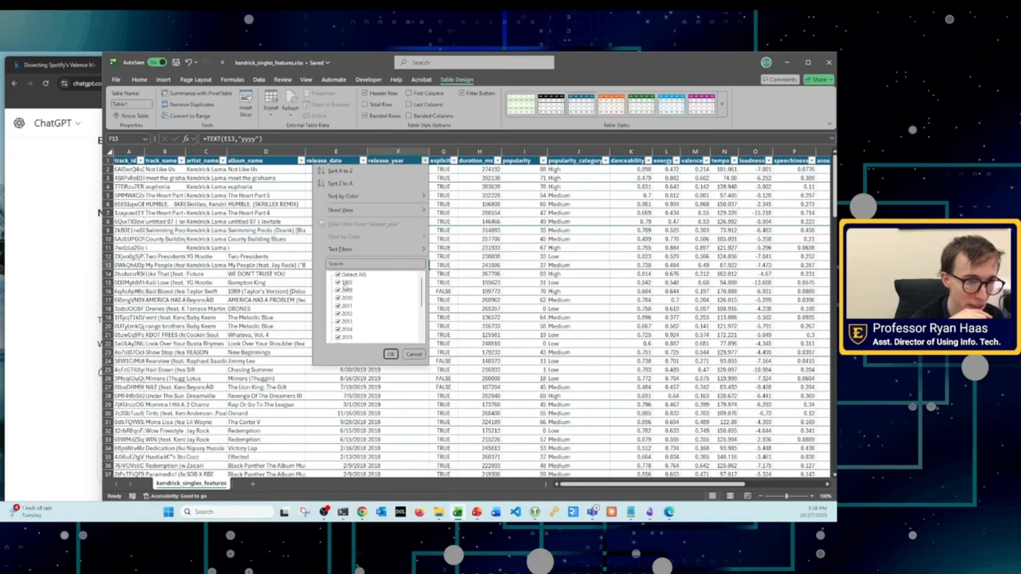
left_click(390, 354)
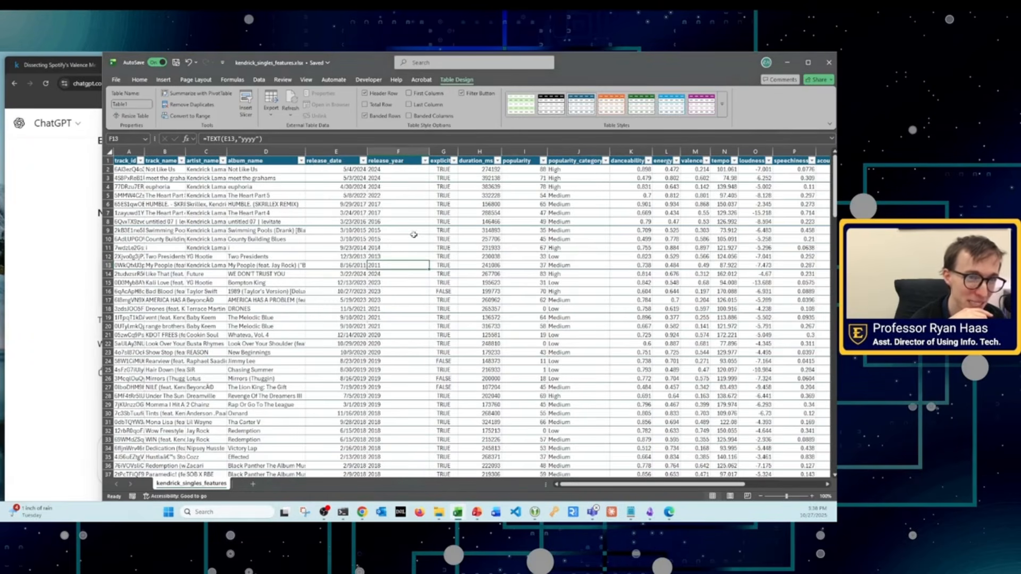
left_click(414, 248)
left_click(401, 171)
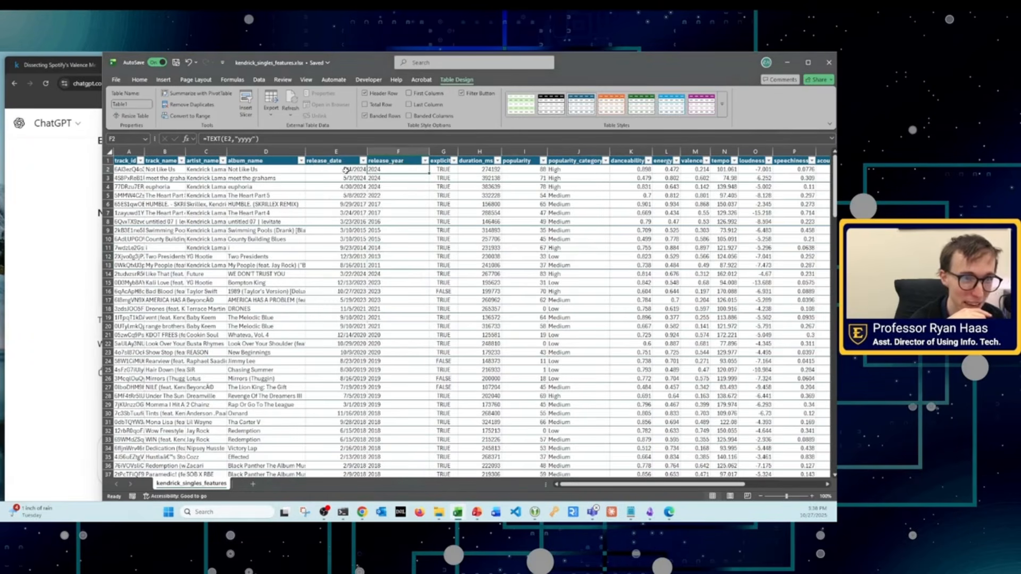
left_click(425, 162)
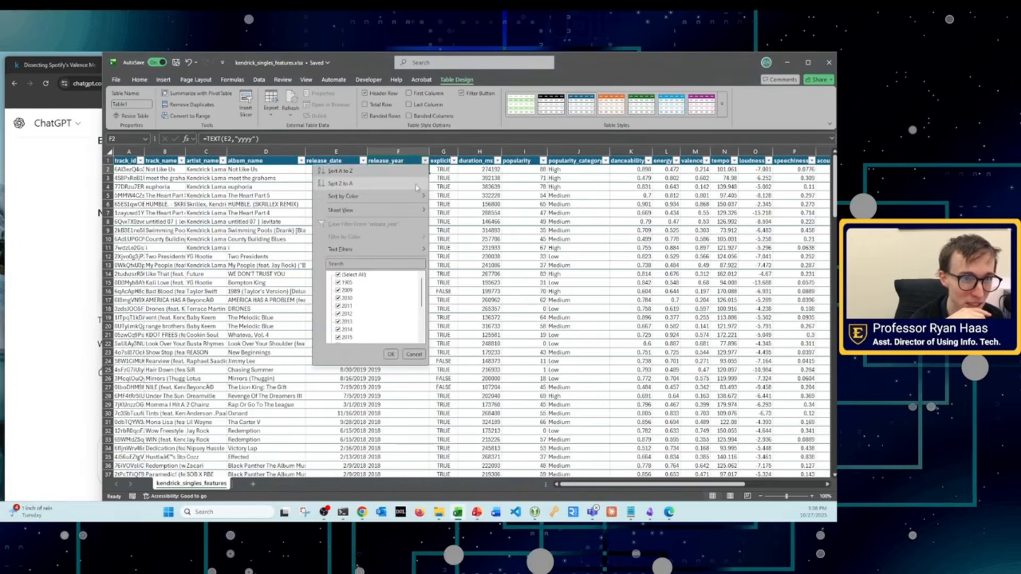
left_click(350, 173)
left_click(387, 229)
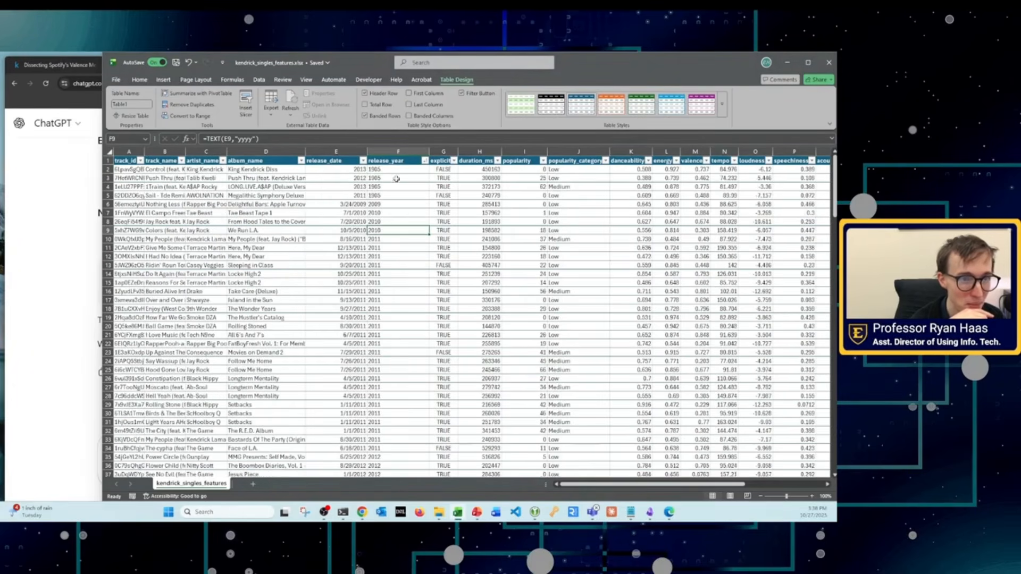
Step: Look through the complete list of years offered in the release_year filter, and close it without filtering
left_click(425, 161)
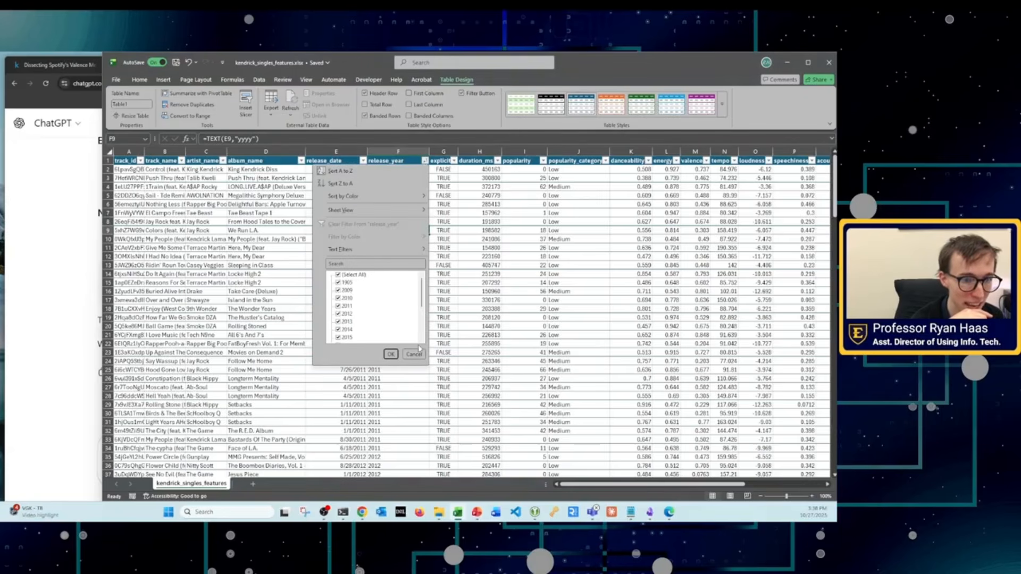
scroll(386, 290, "down", 3)
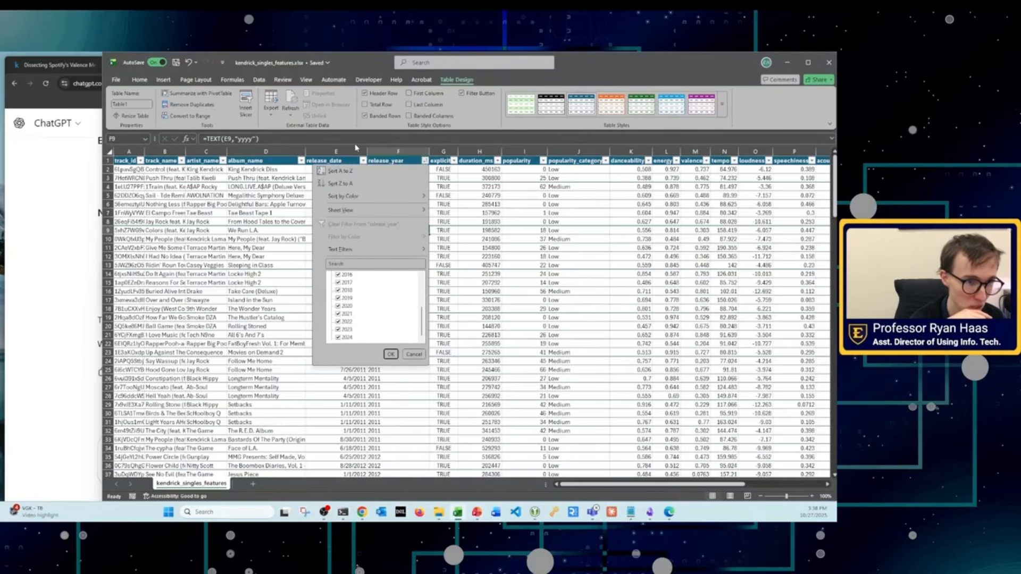
left_click(413, 355)
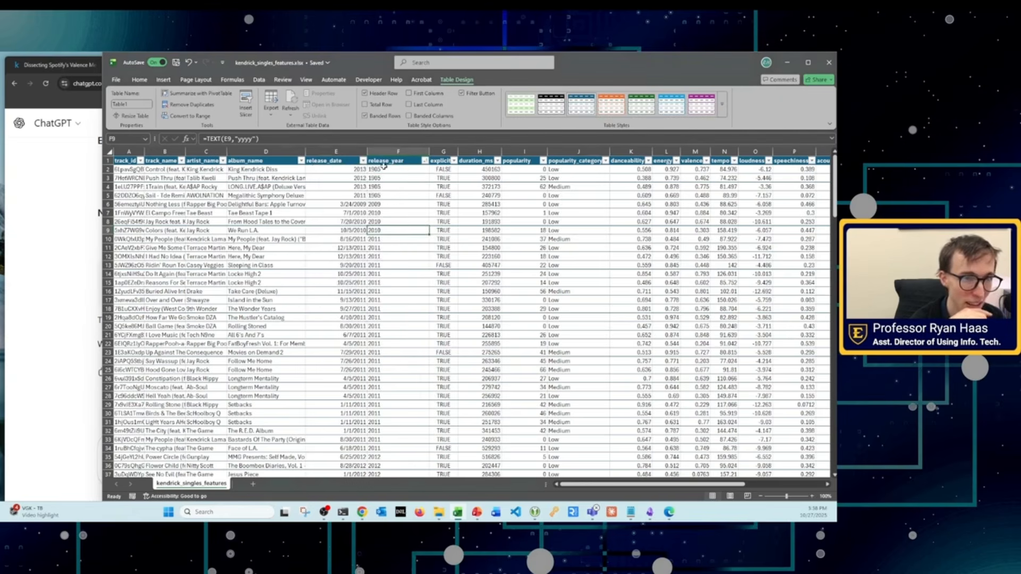
Step: Compare the year-only release_date entries in rows 2 to 5 with their release_year cells and the correctly dated rows below
left_click_drag(383, 168, 384, 277)
left_click(392, 202)
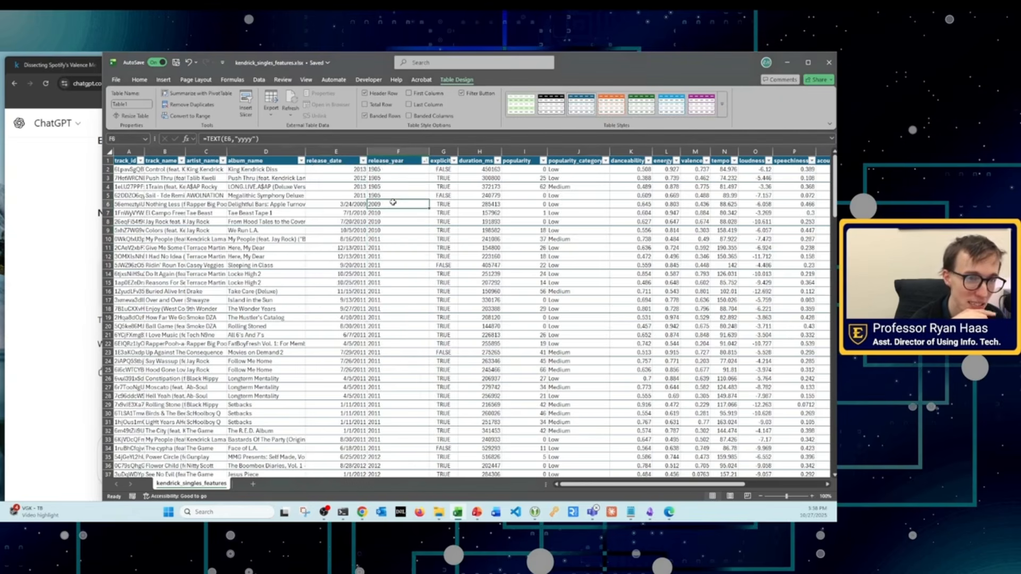
left_click(383, 169)
left_click(345, 169)
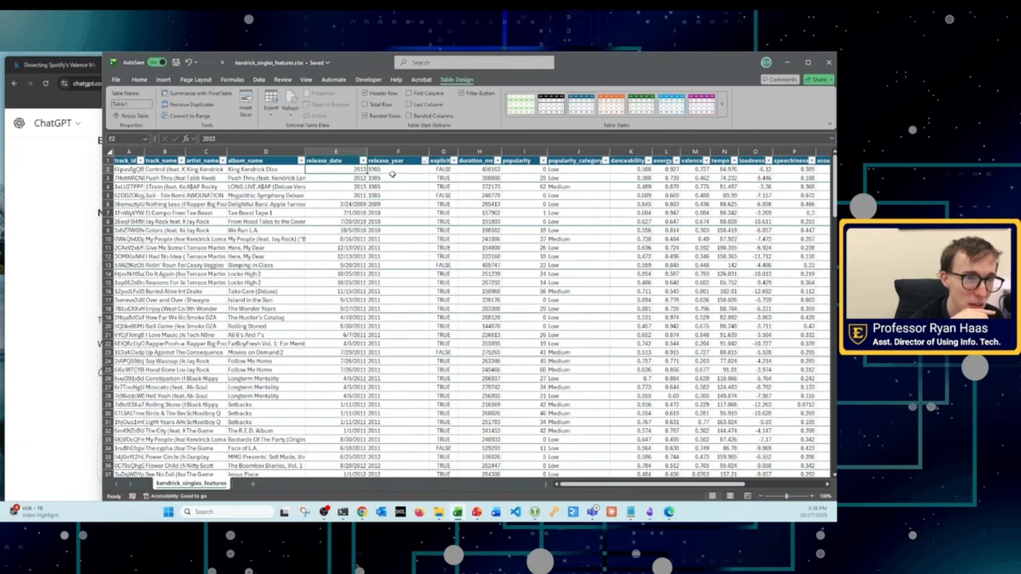
left_click(394, 176)
left_click(355, 186)
left_click(382, 191)
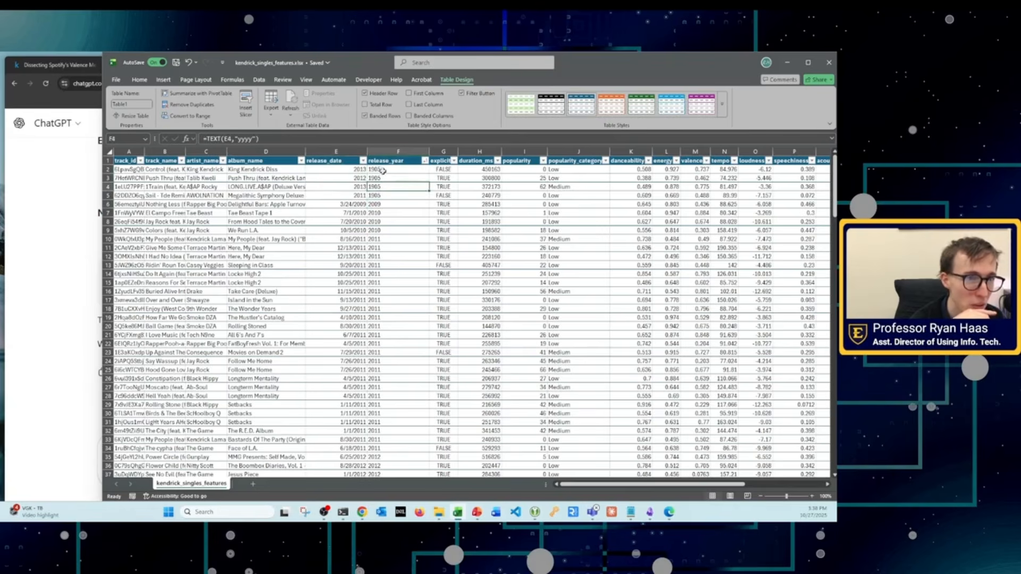
double_click(356, 196)
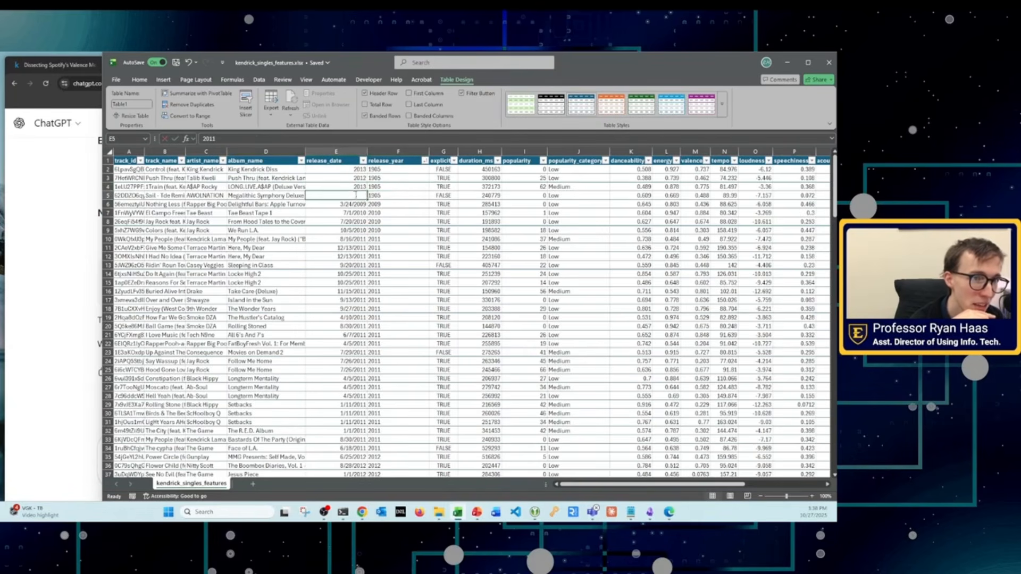
left_click(339, 171)
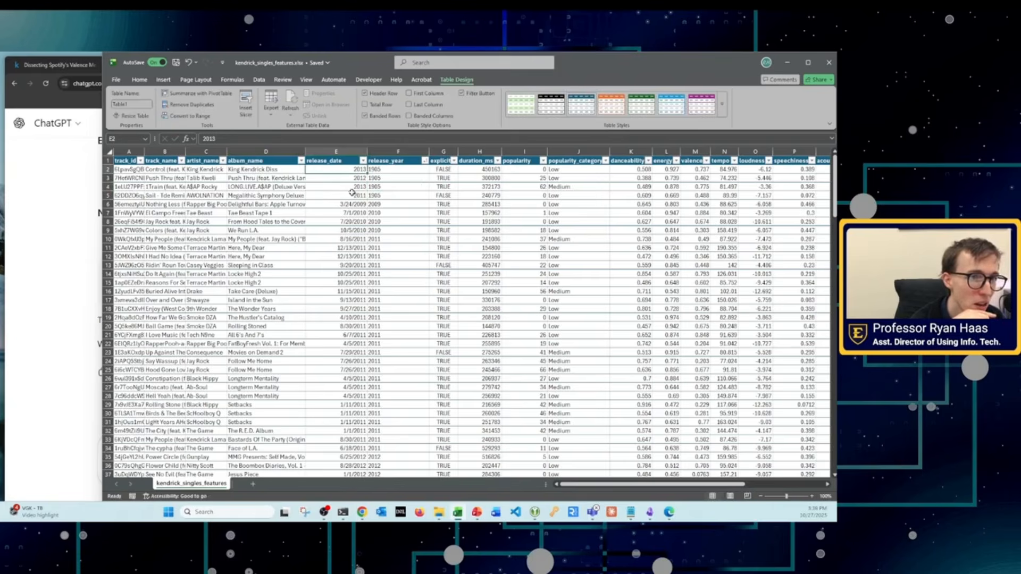
double_click(362, 170)
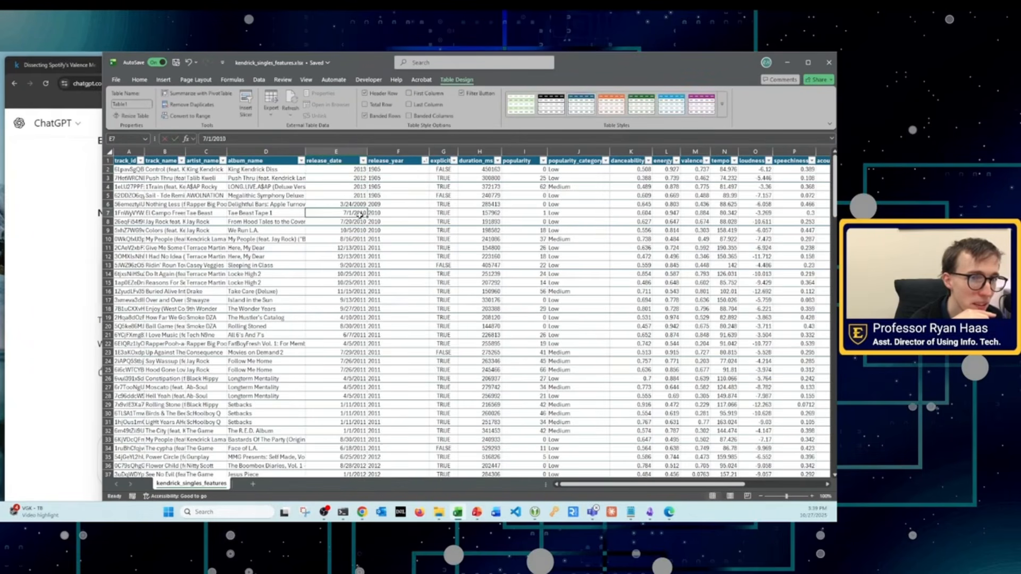
Step: Examine the TEXT formulas in release_year cells F2 to F5
left_click(386, 169)
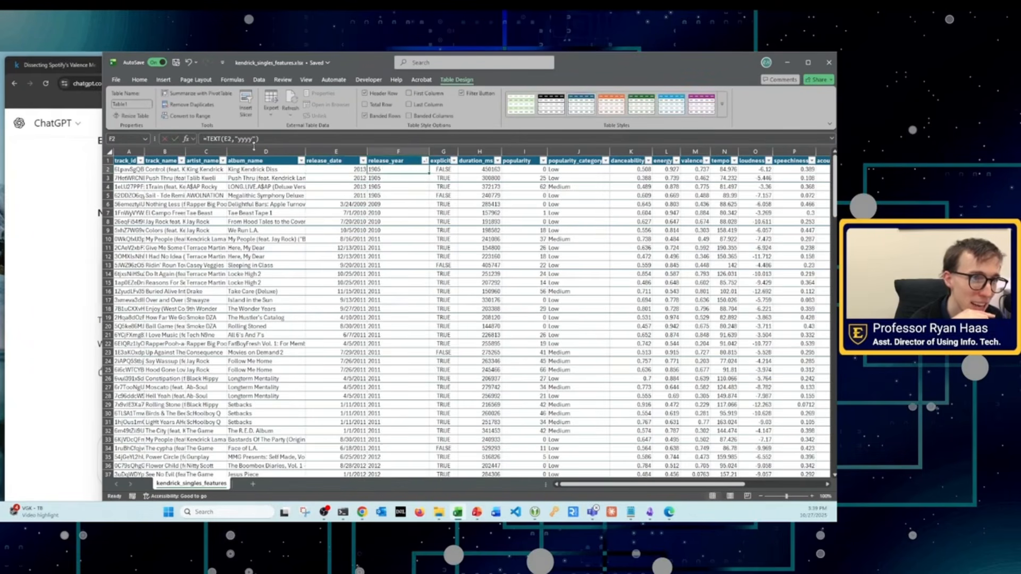
left_click(375, 177)
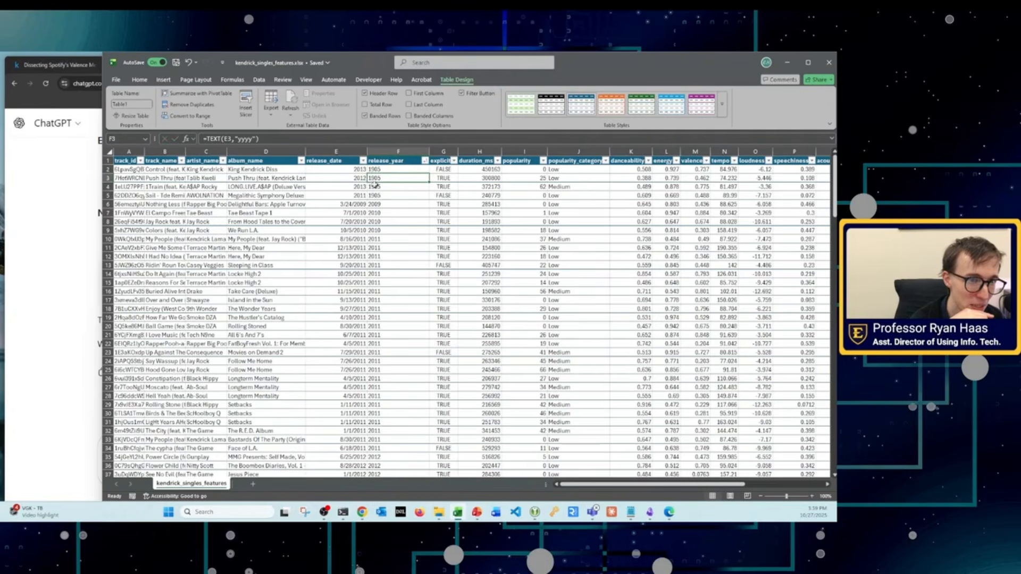
left_click(375, 186)
left_click(375, 194)
left_click(374, 169)
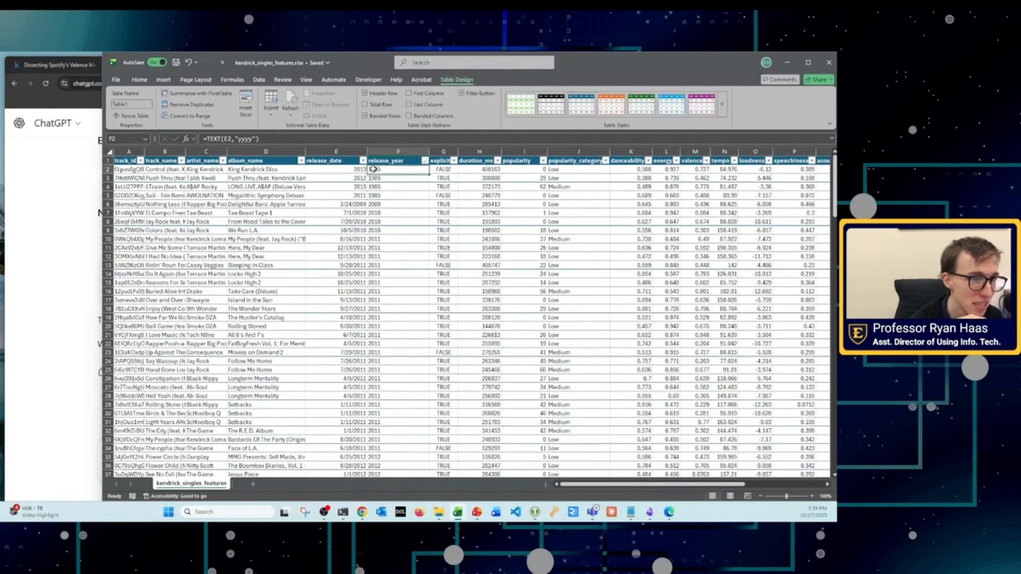
left_click(375, 177)
left_click(375, 186)
left_click(375, 195)
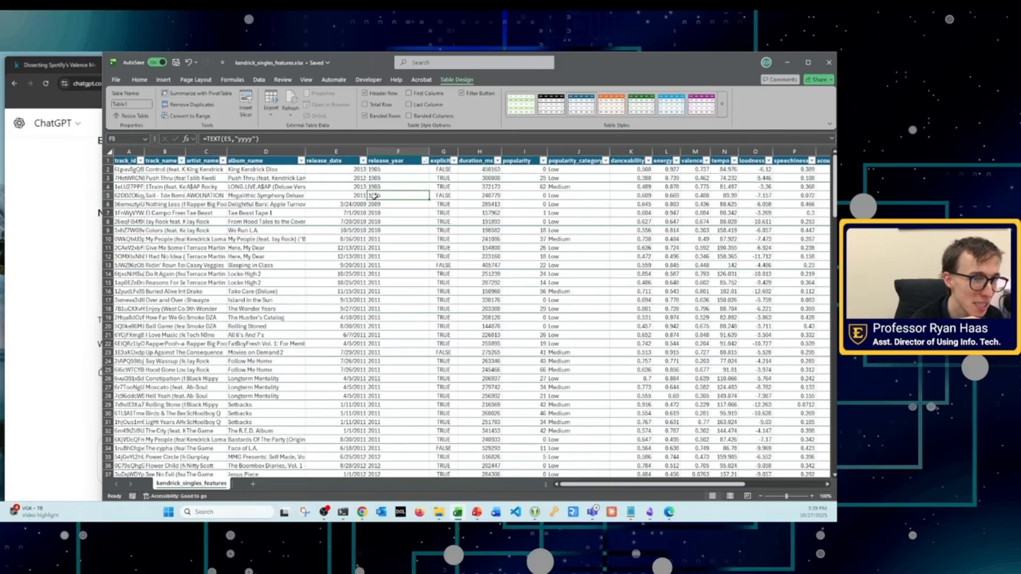
Step: Recheck rows 2 to 5 of release_date and release_year, inspecting the raw entry in E5 without changing it
left_click(360, 196)
left_click(361, 187)
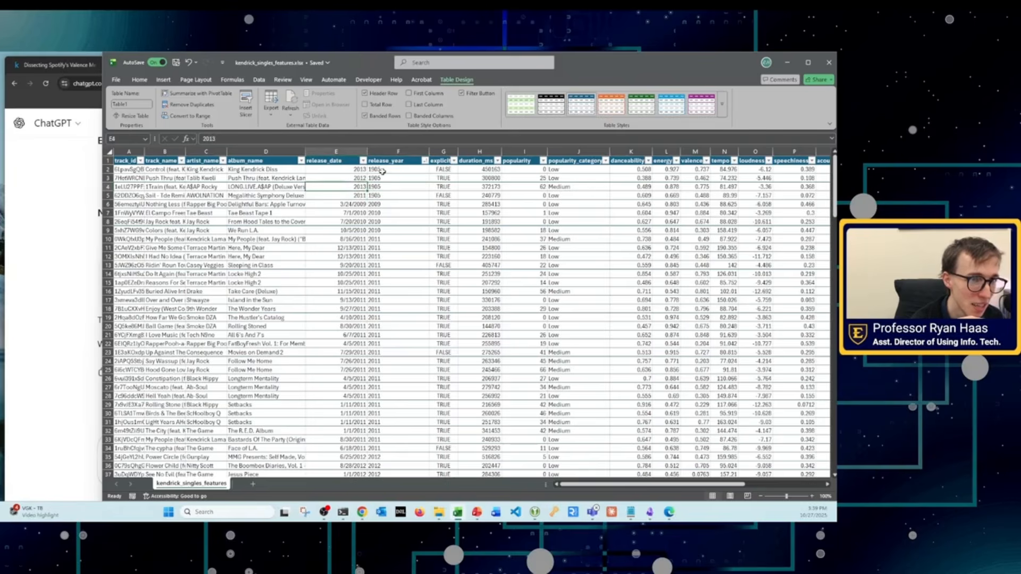
left_click(382, 171)
left_click(380, 179)
left_click(380, 188)
left_click(379, 196)
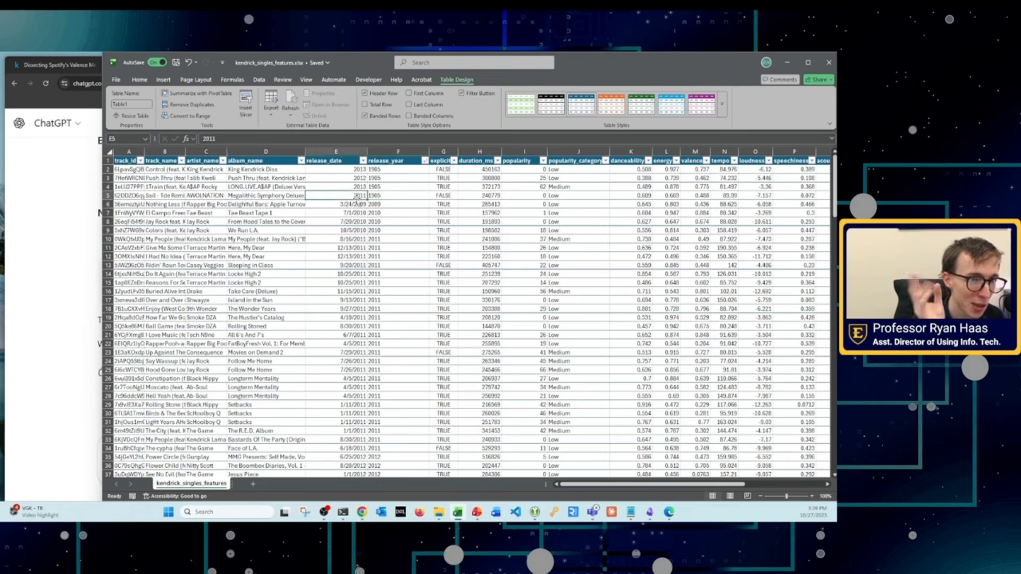
left_click(380, 189)
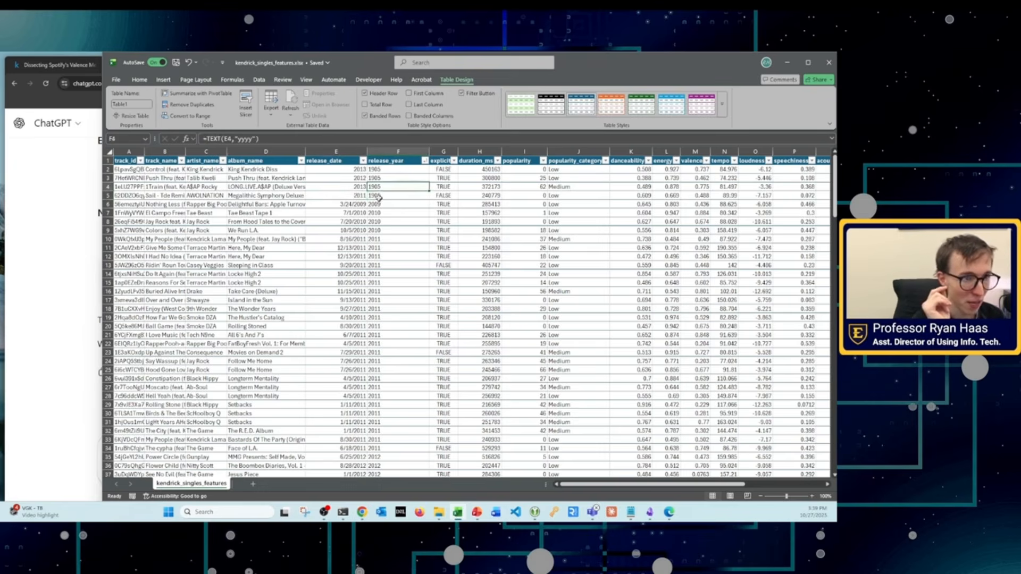
double_click(359, 195)
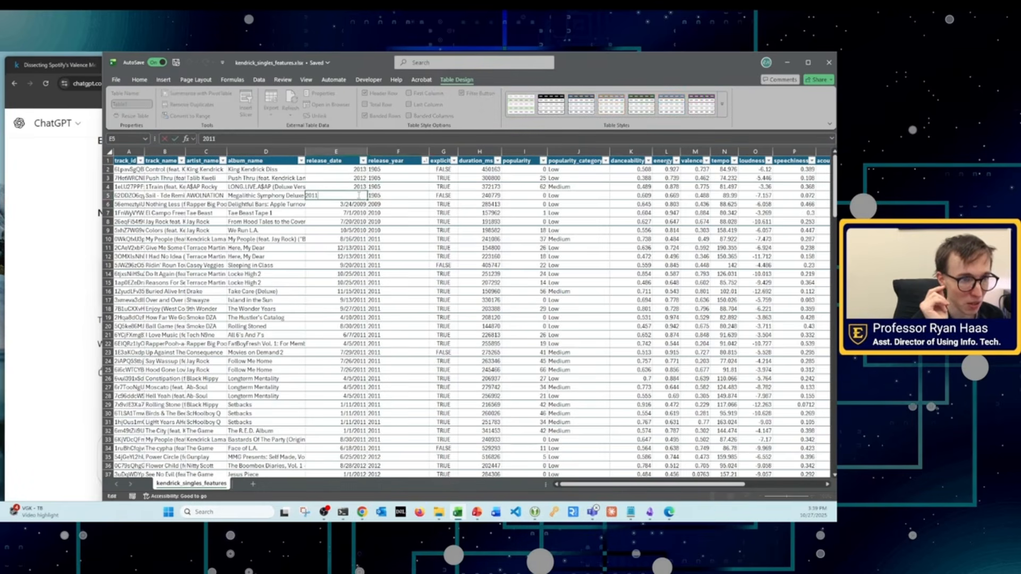
left_click(381, 240)
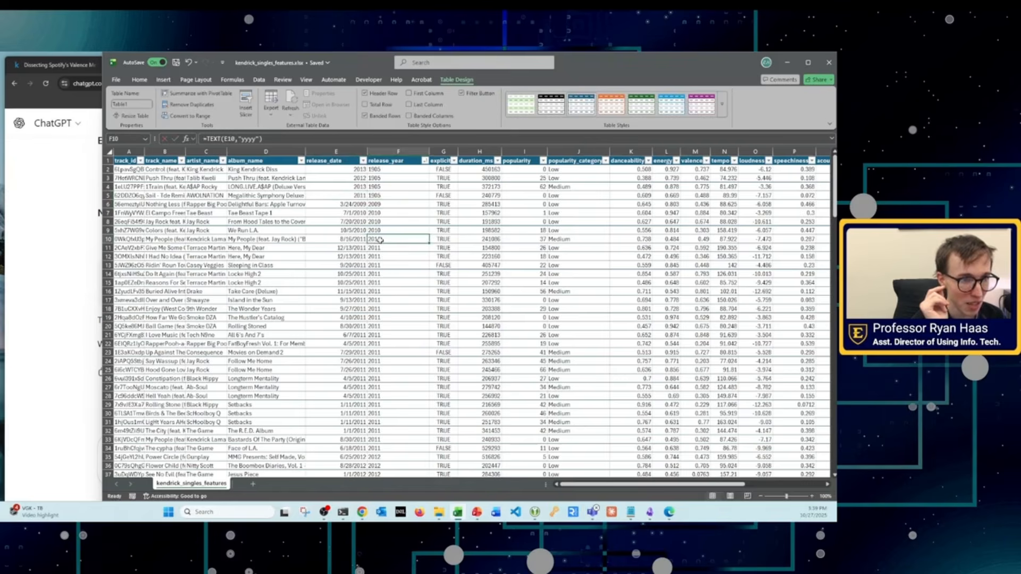
Step: Try to turn the year-only release_date in E2 into a full date by entering 1/12013
double_click(351, 170)
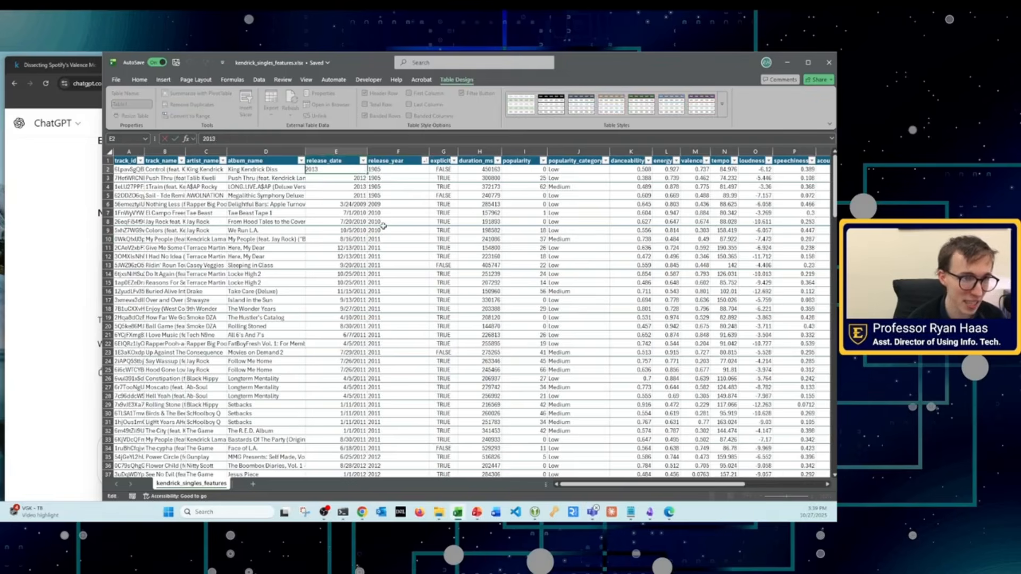
type("1/1")
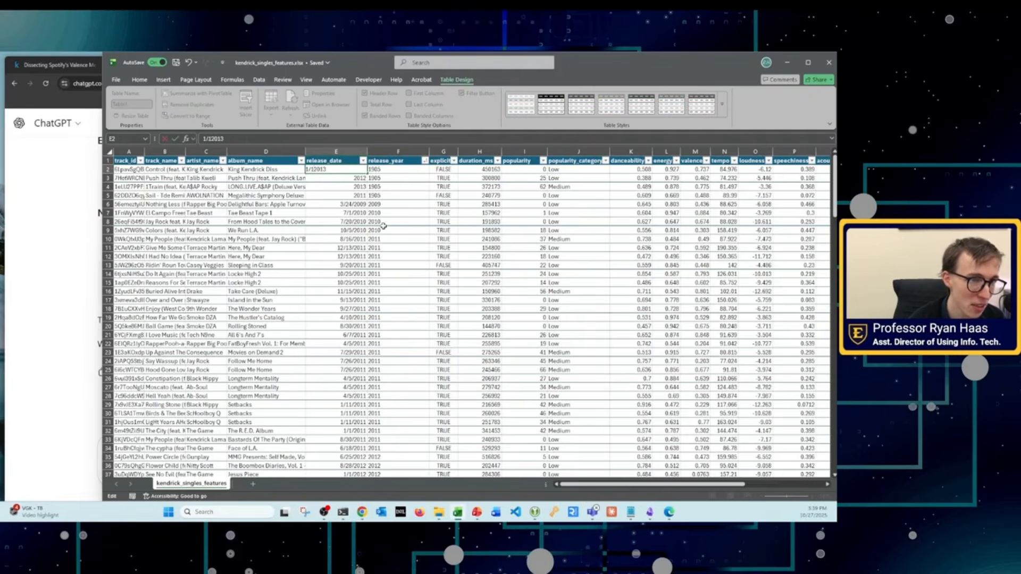
key("Return")
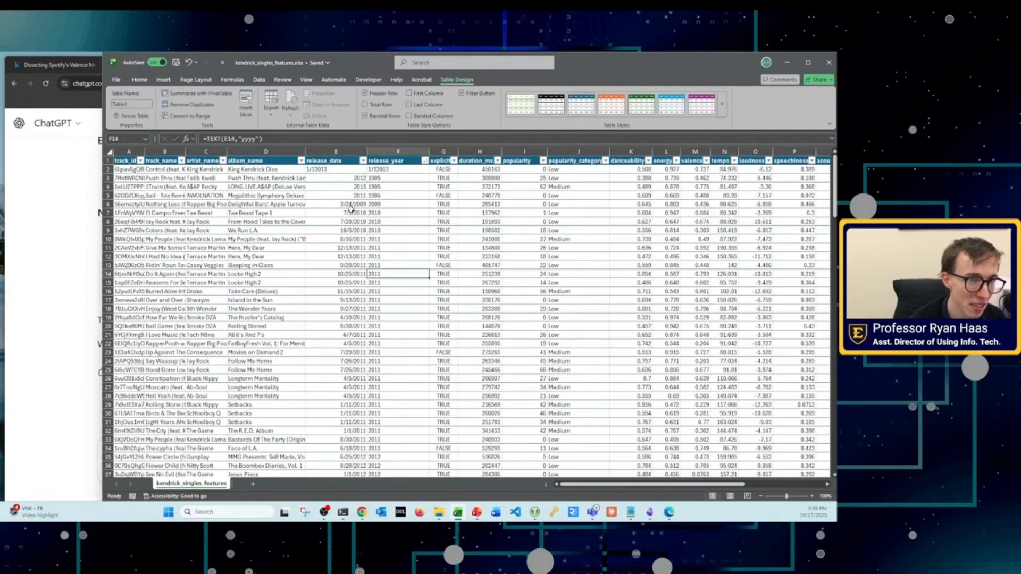
double_click(327, 179)
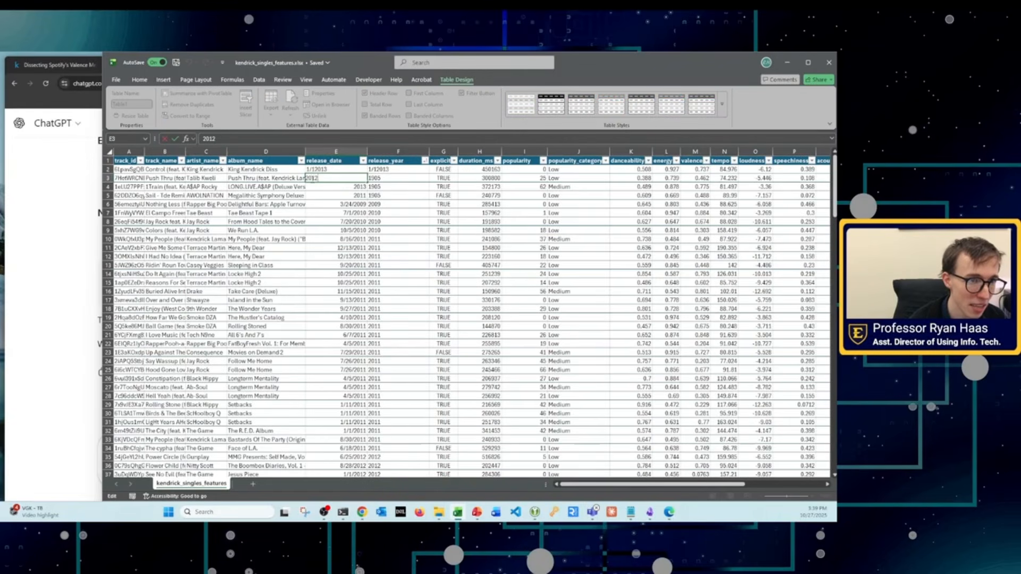
key("Escape")
left_click(378, 257)
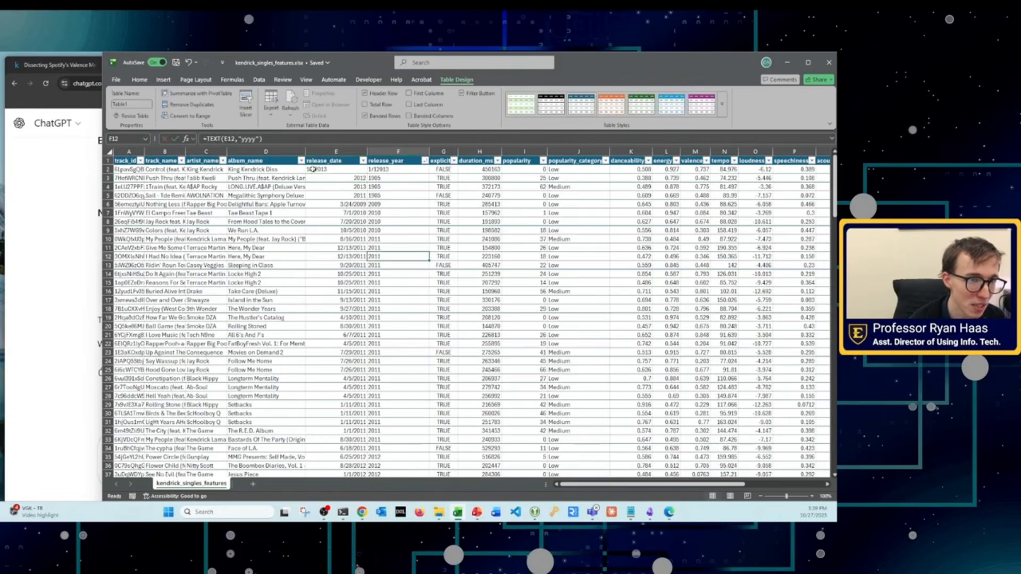
double_click(313, 169)
left_click(455, 289)
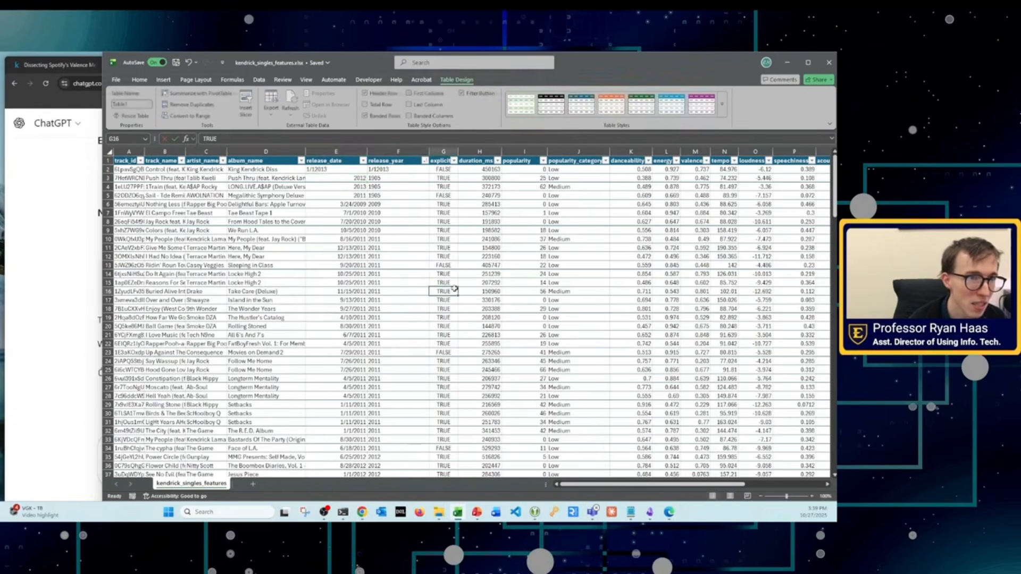
Step: Undo the release_date edit in E2
key("ctrl+z")
key("ctrl+z")
key("ctrl+z")
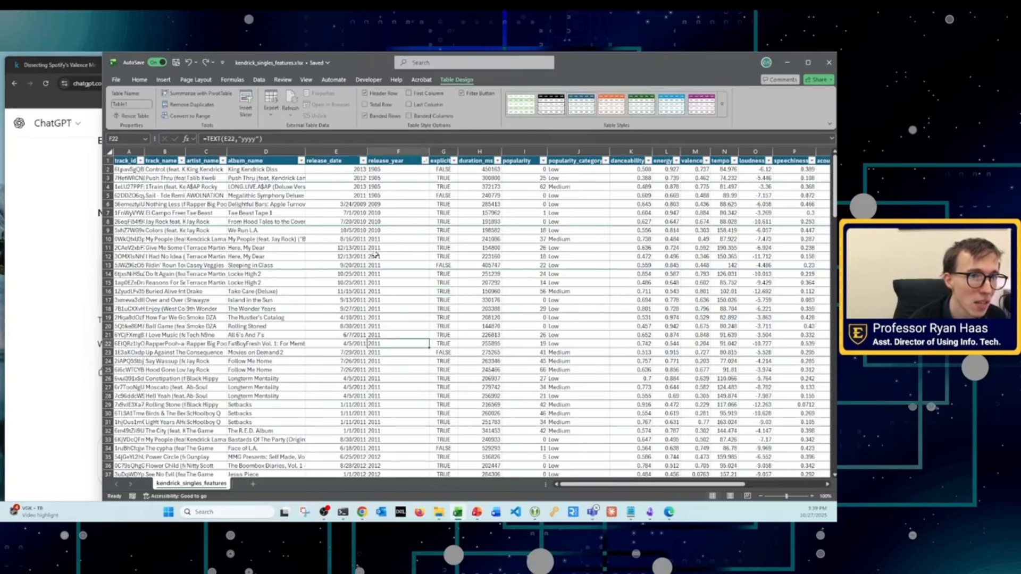
Step: Format the year-only release_date cells E2:E5 as Text and re-enter the existing value in E2
left_click_drag(346, 171, 346, 196)
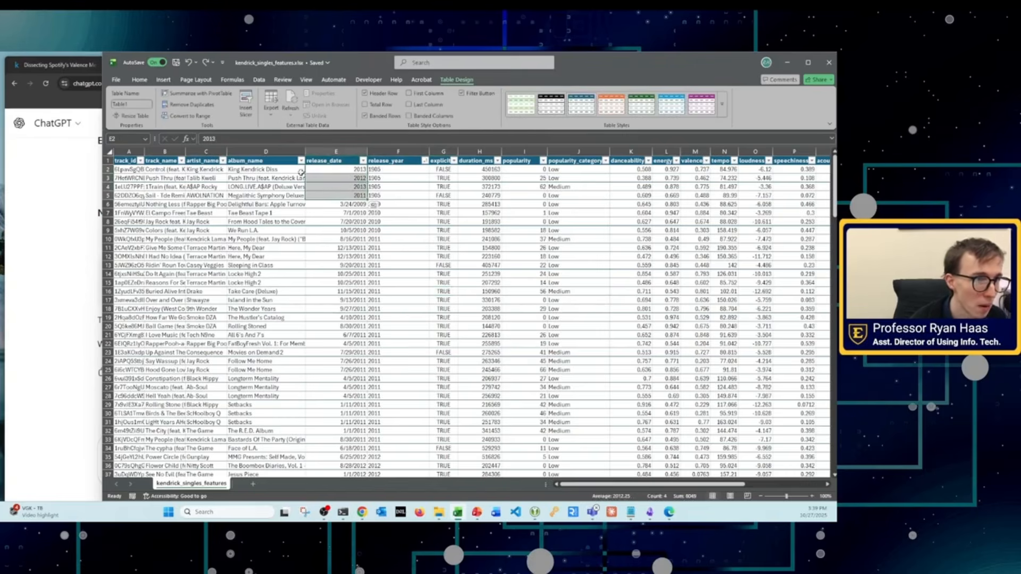
left_click(142, 80)
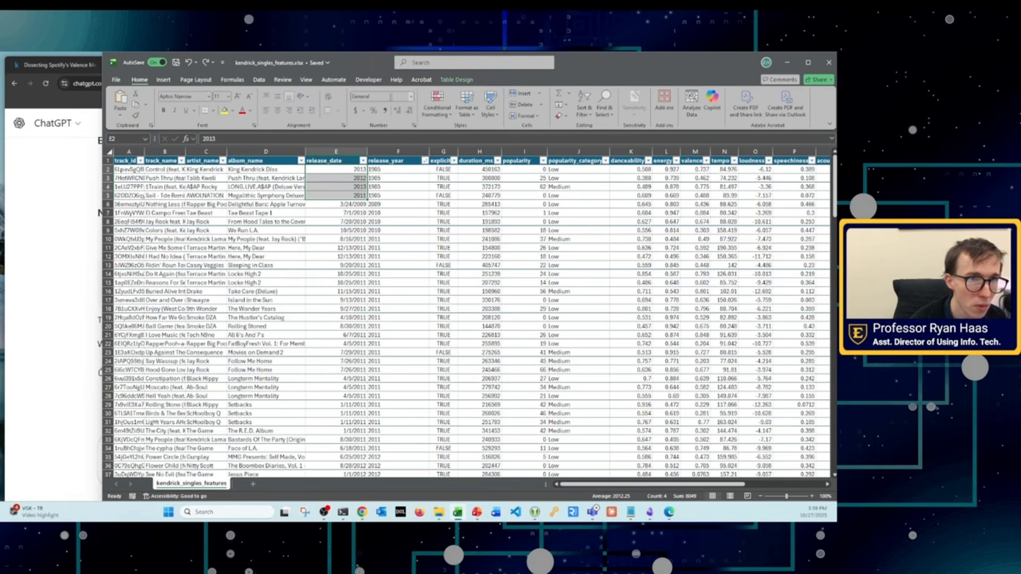
left_click(411, 96)
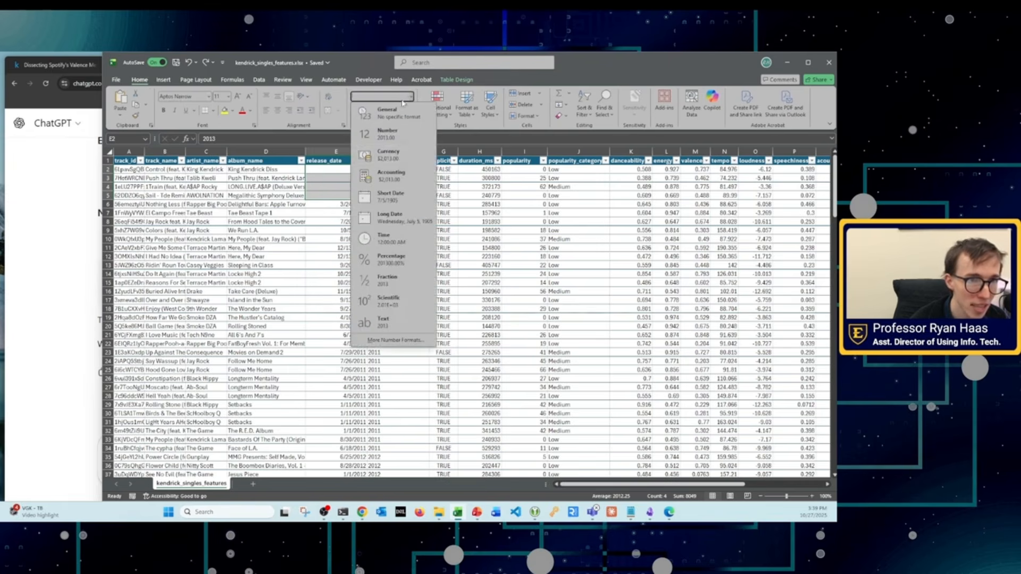
left_click(393, 326)
left_click(425, 290)
left_click(328, 171)
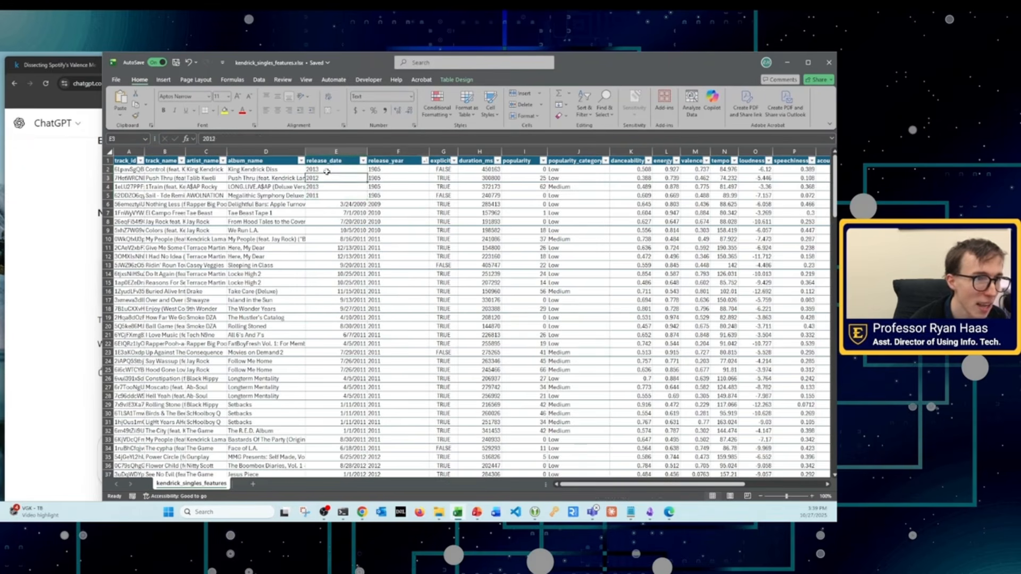
left_click(354, 204)
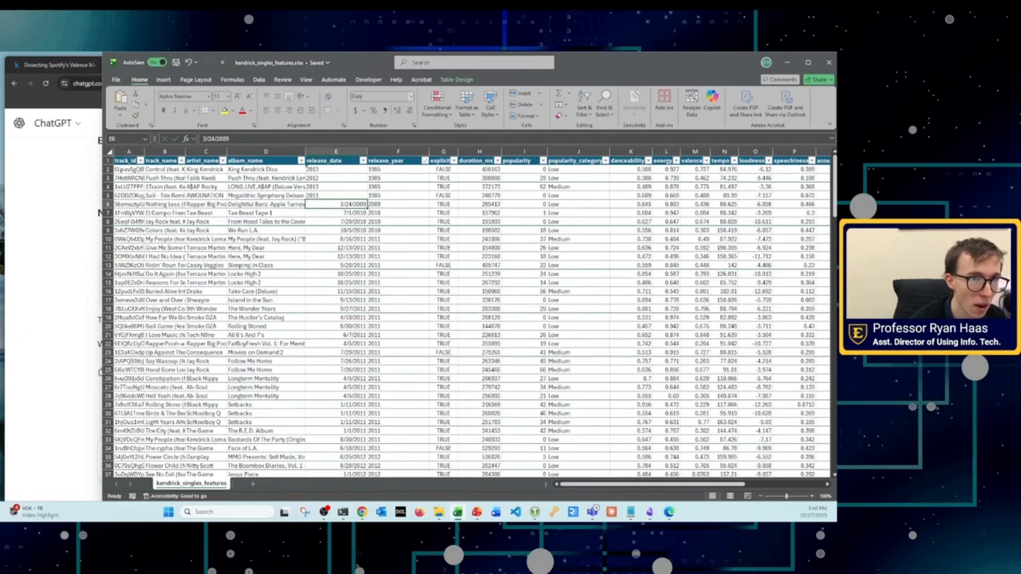
Step: Set the release_date in E2 to 1/1/2013 and re-enter it so its release_year formula recalculates
left_click(314, 168)
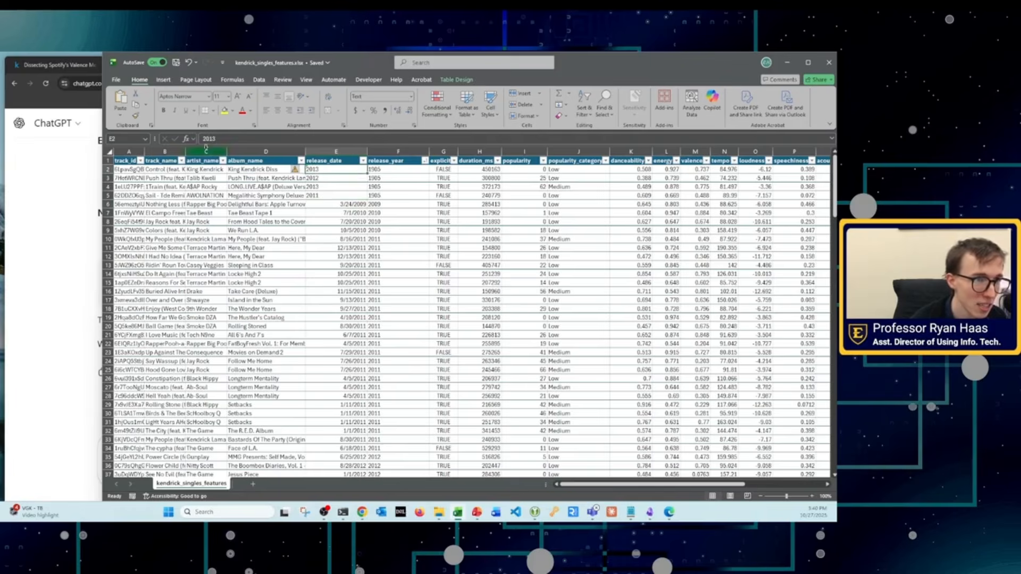
double_click(307, 170)
type("1/1")
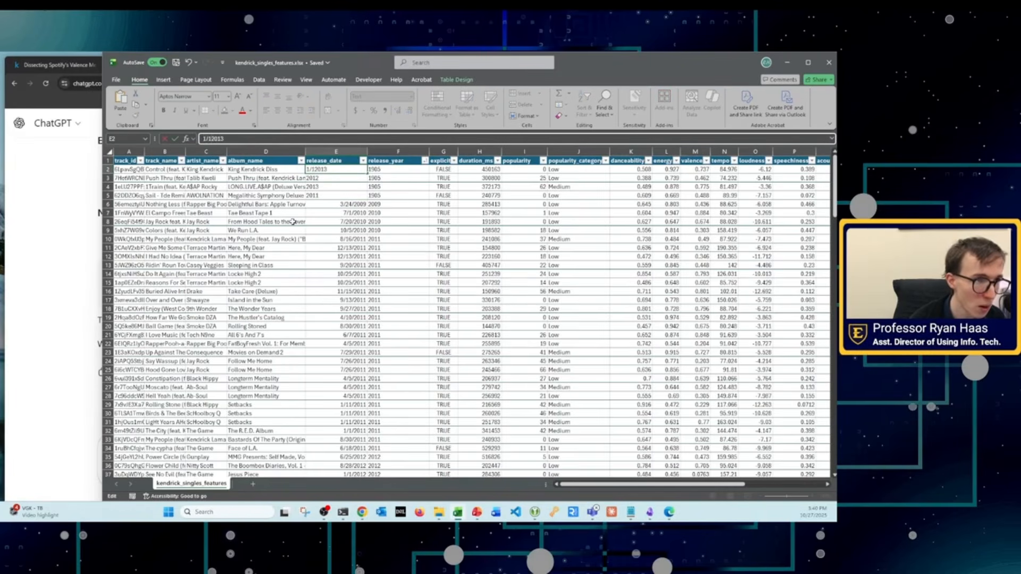
type("/")
key("Return")
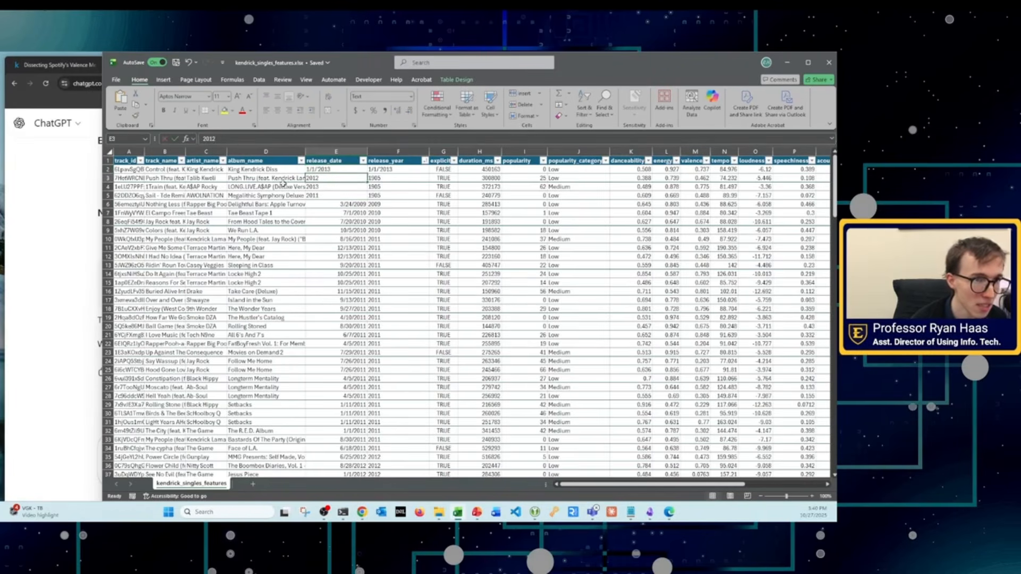
left_click(340, 170)
left_click(214, 139)
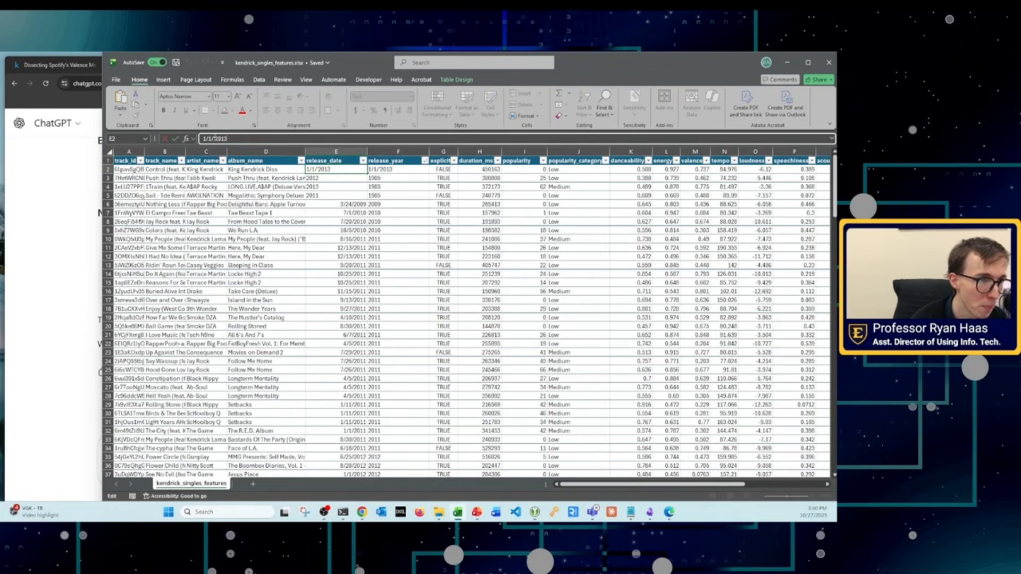
key("Return")
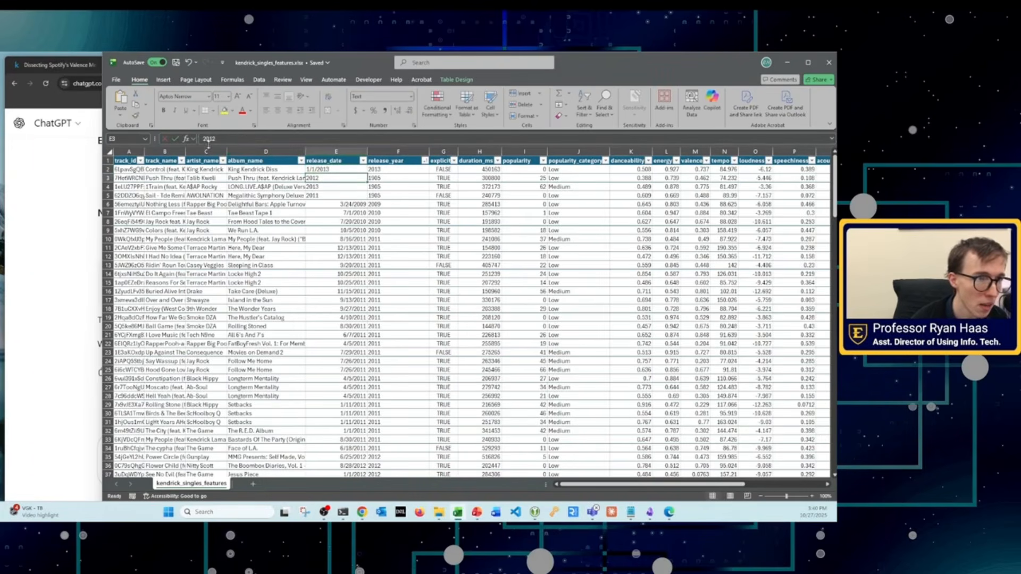
Step: Set the release_date in E3 to 1/12012
left_click(203, 139)
type("1/1")
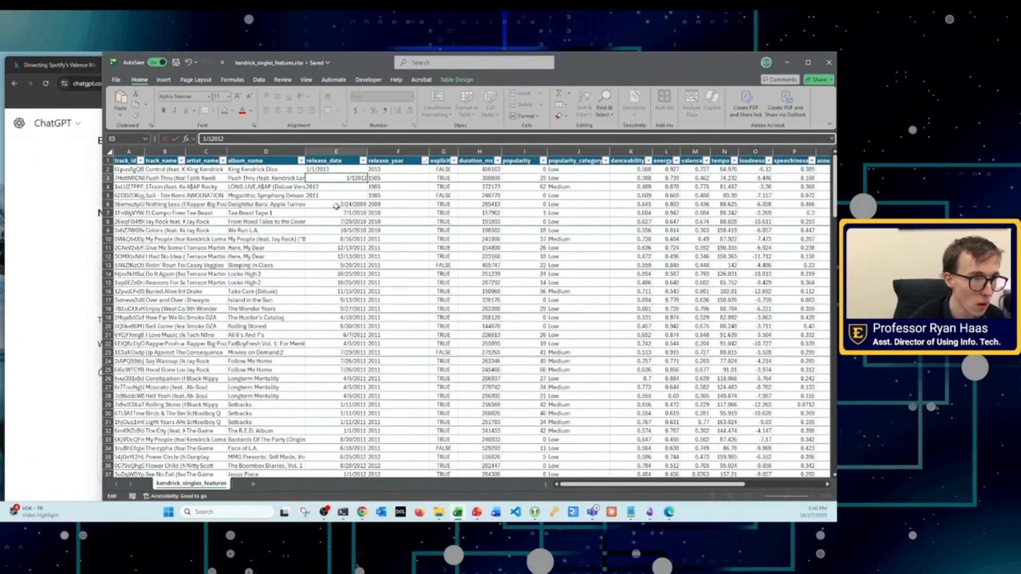
left_click(336, 187)
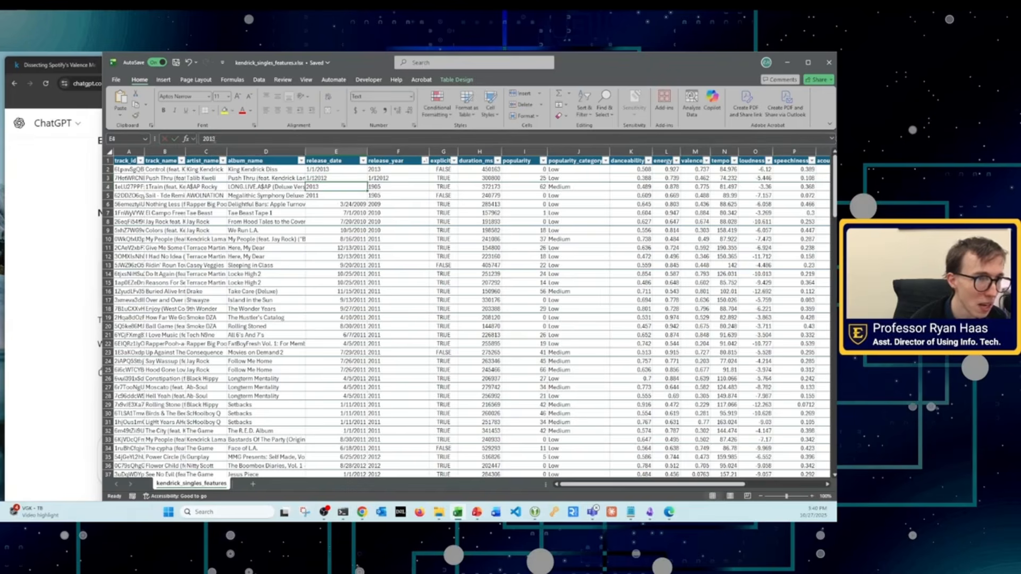
Step: Set the release_date in E4 to 1/1/2013 and the one in E5 to 1/1/2011
left_click(208, 139)
type("1")
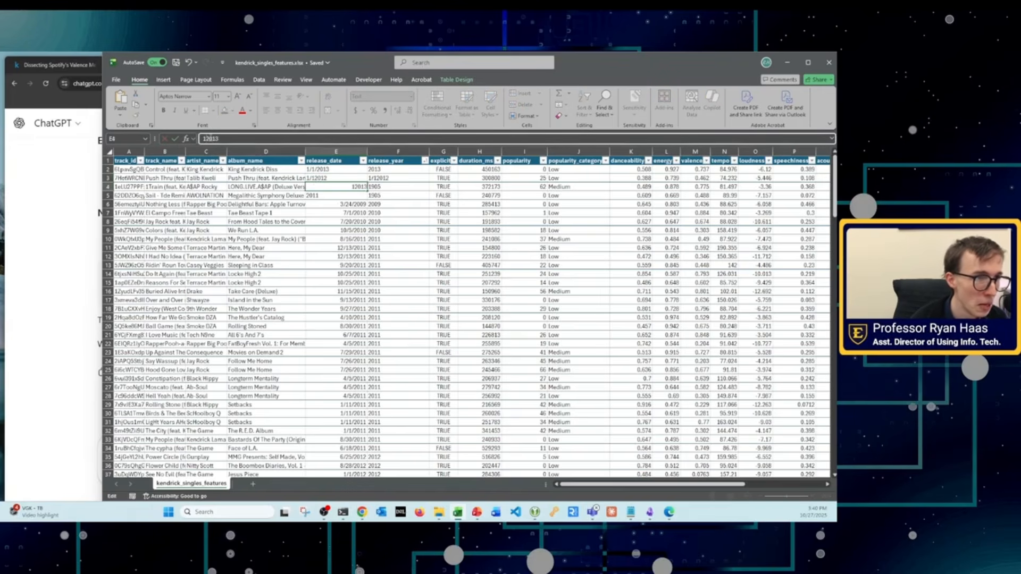
type("/1/")
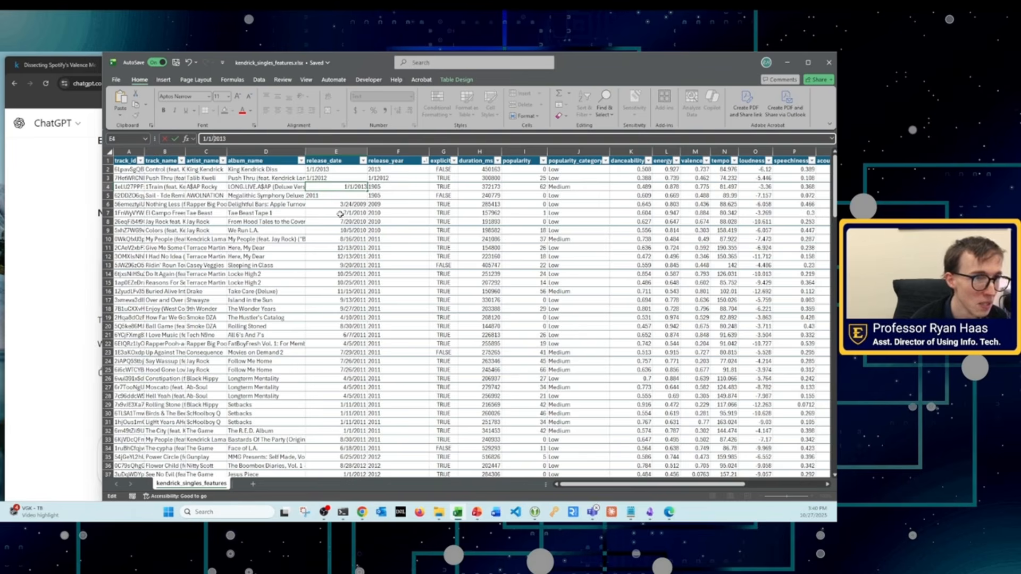
left_click(332, 196)
left_click(204, 139)
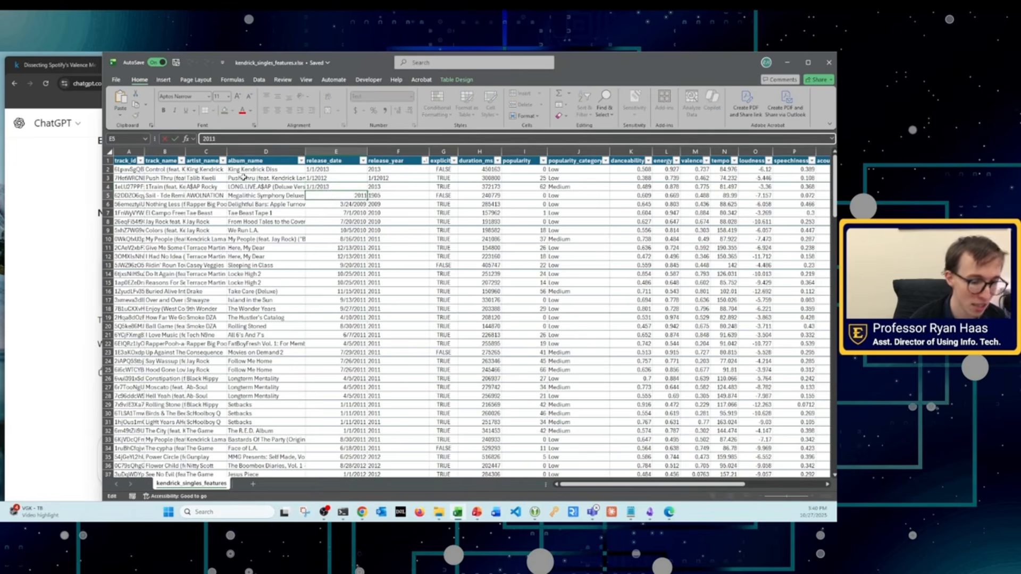
type("1/1/")
key("Return")
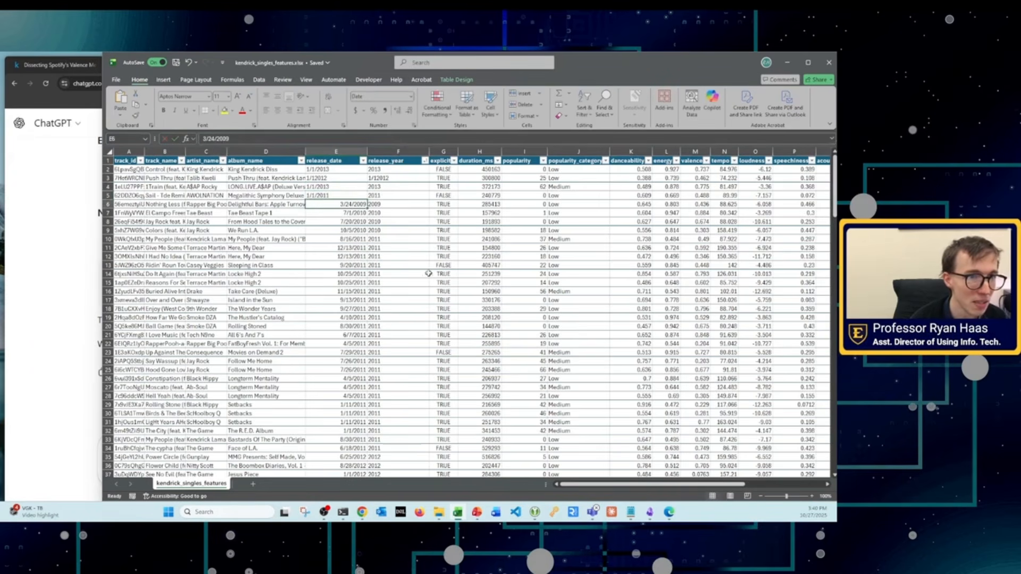
Step: Correct the mistyped release_date in E3 to 1/1/2012
left_click(327, 179)
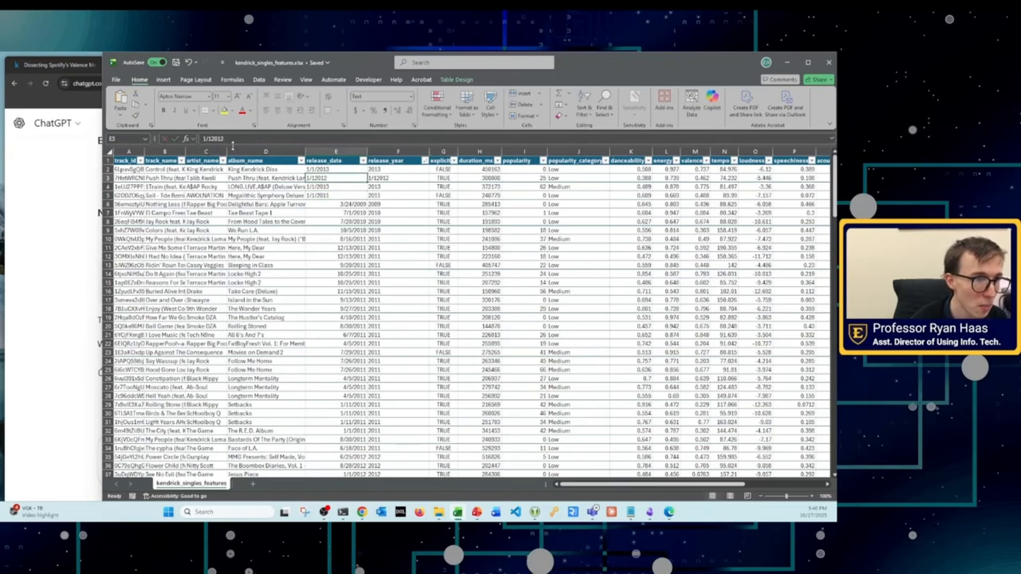
left_click(212, 139)
type("/")
key("Return")
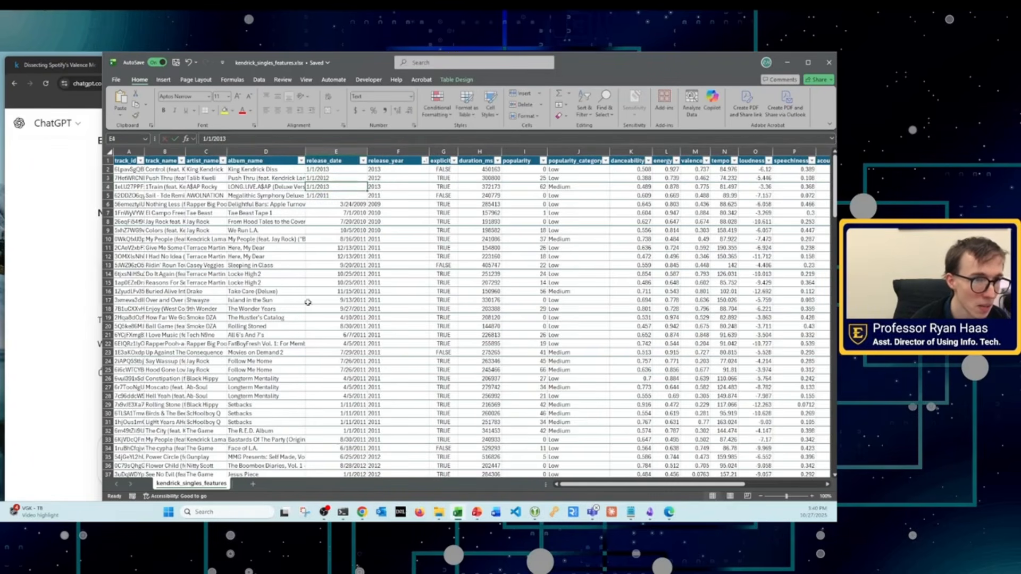
Step: Format the release_date cells E2:E5 as Short Date
left_click_drag(383, 169, 383, 196)
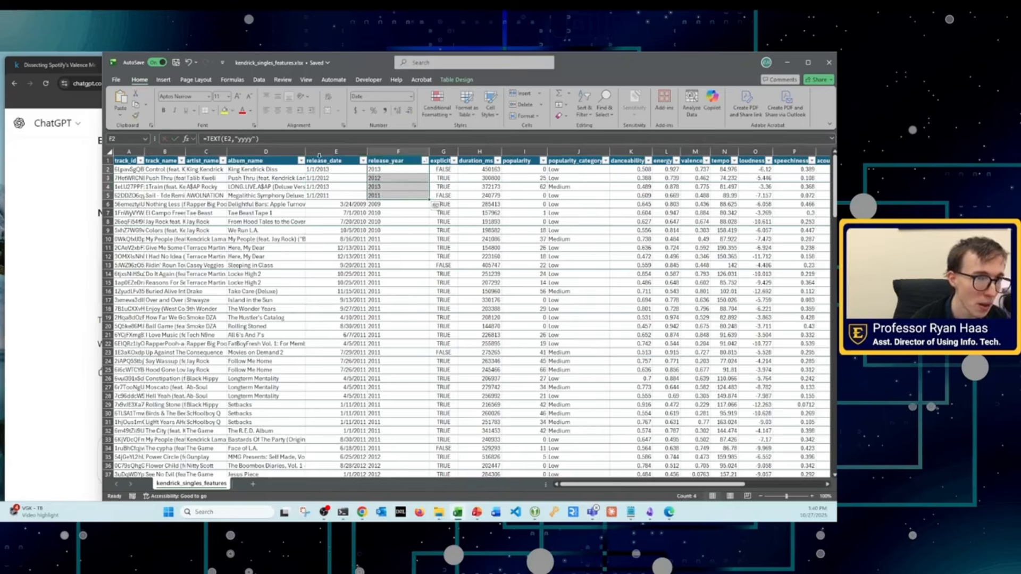
left_click_drag(319, 169, 319, 196)
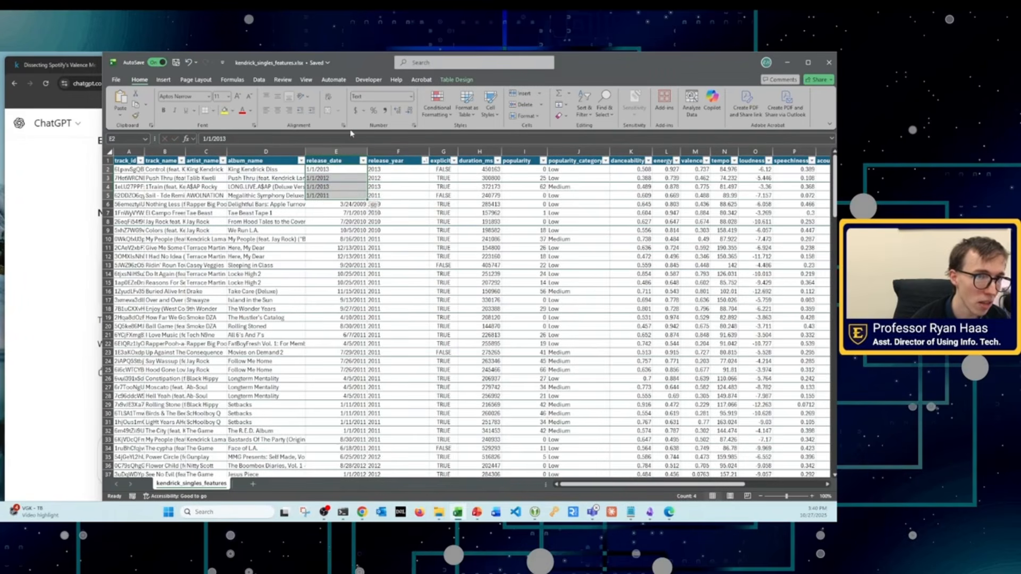
left_click(410, 98)
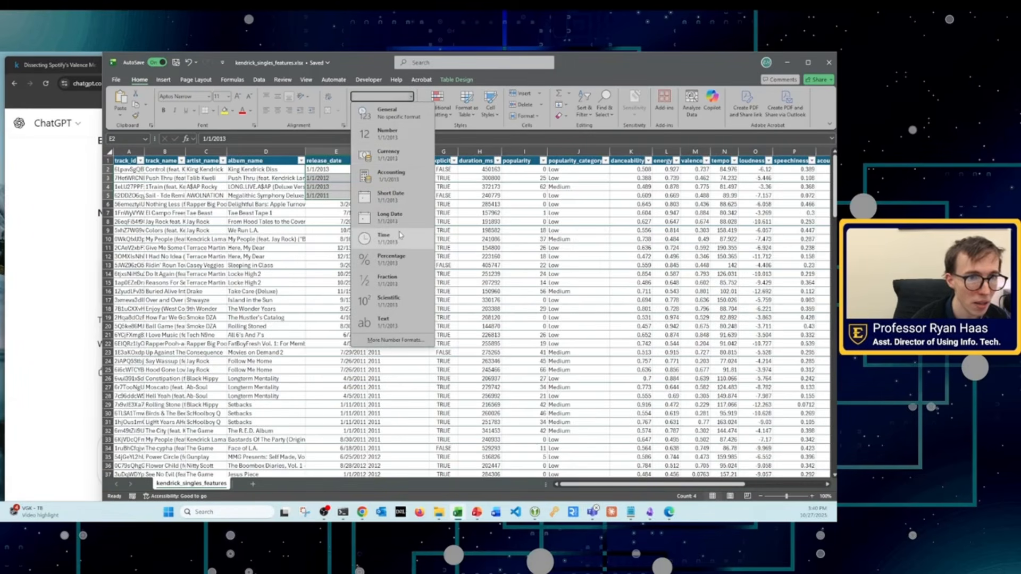
left_click(390, 206)
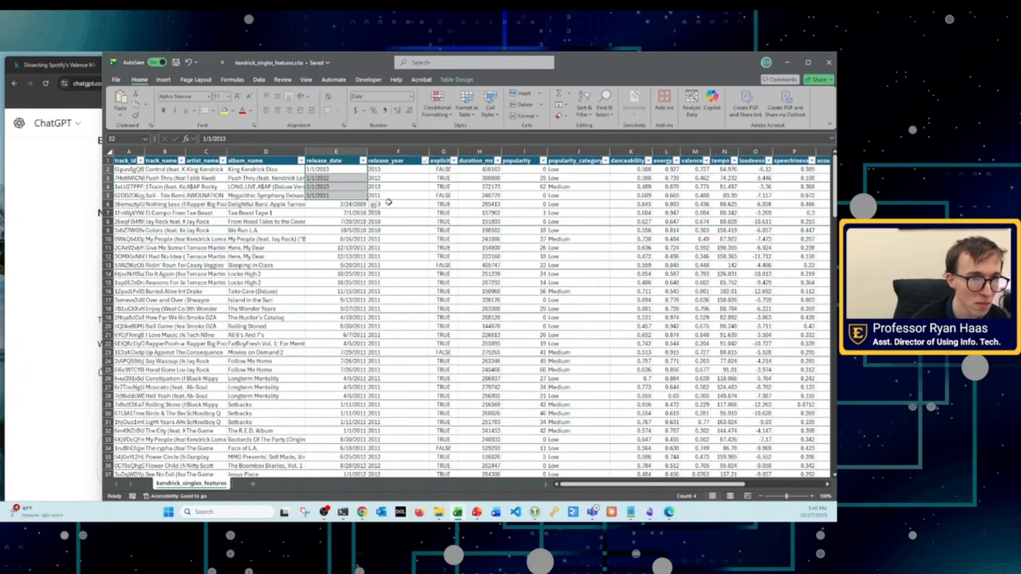
left_click(345, 205)
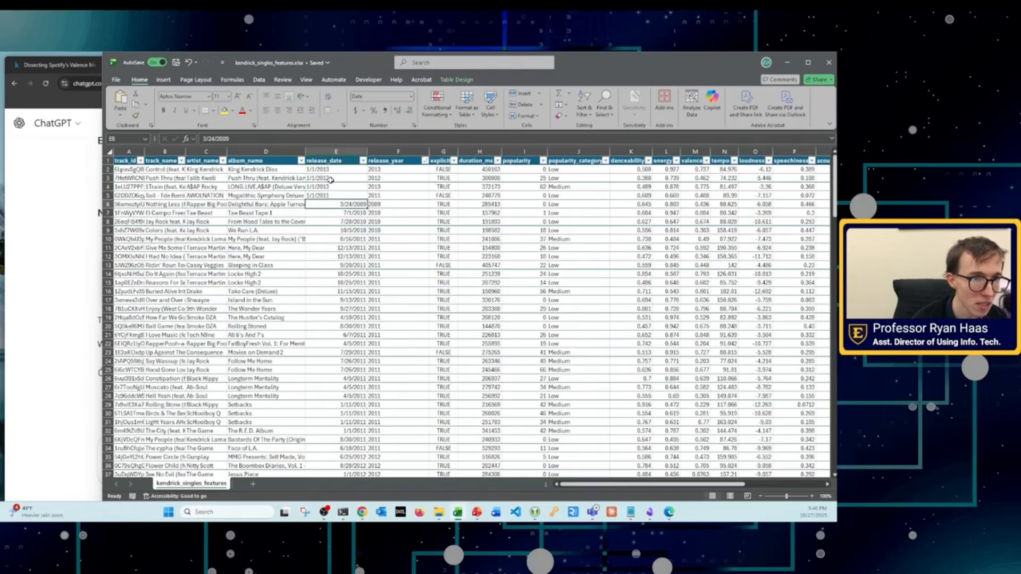
left_click(327, 167)
left_click_drag(332, 170, 335, 195)
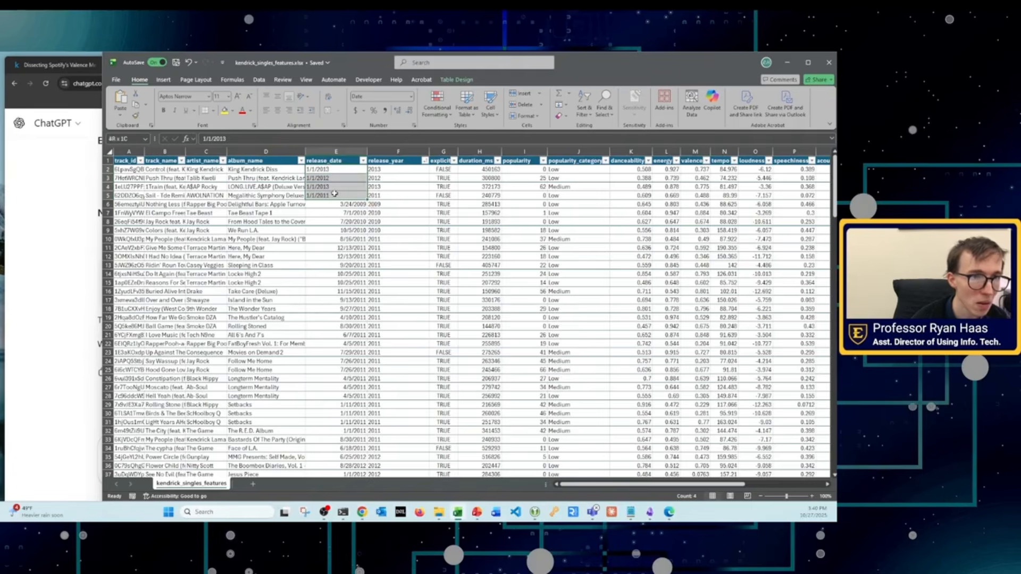
left_click(393, 96)
left_click(410, 96)
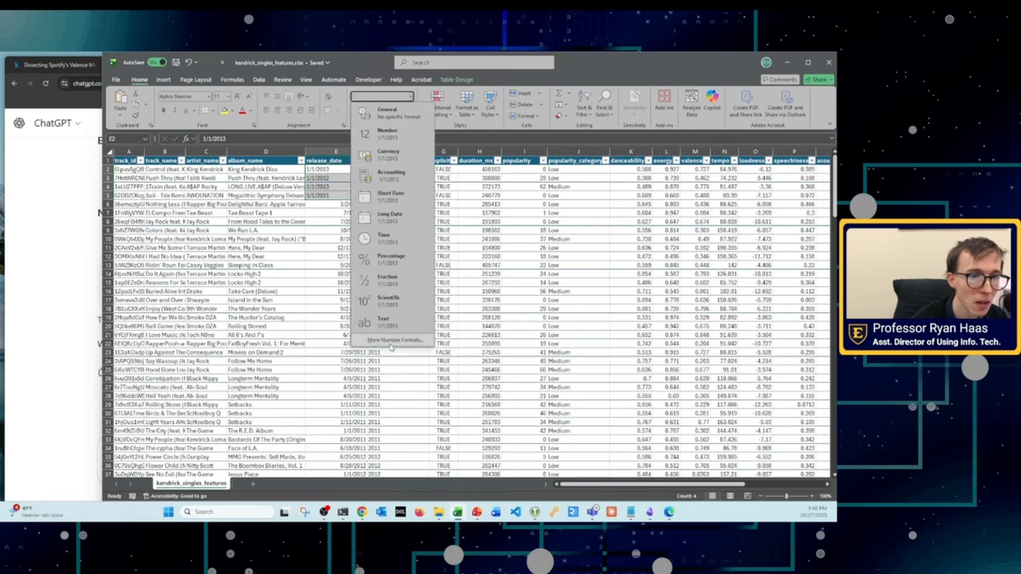
left_click(315, 246)
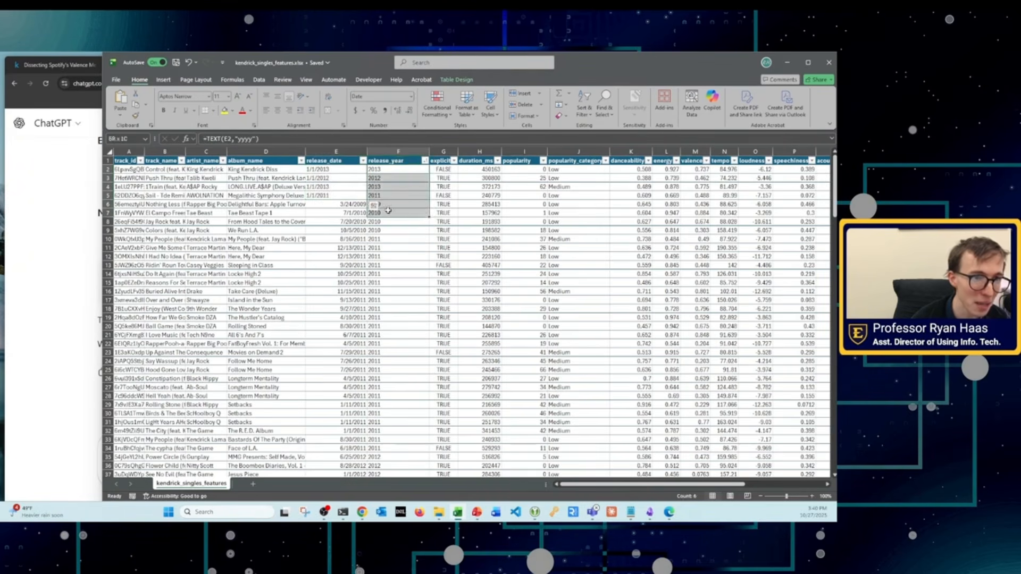
Step: Apply the Short Date format to all data cells in the release_date column
left_click(353, 169)
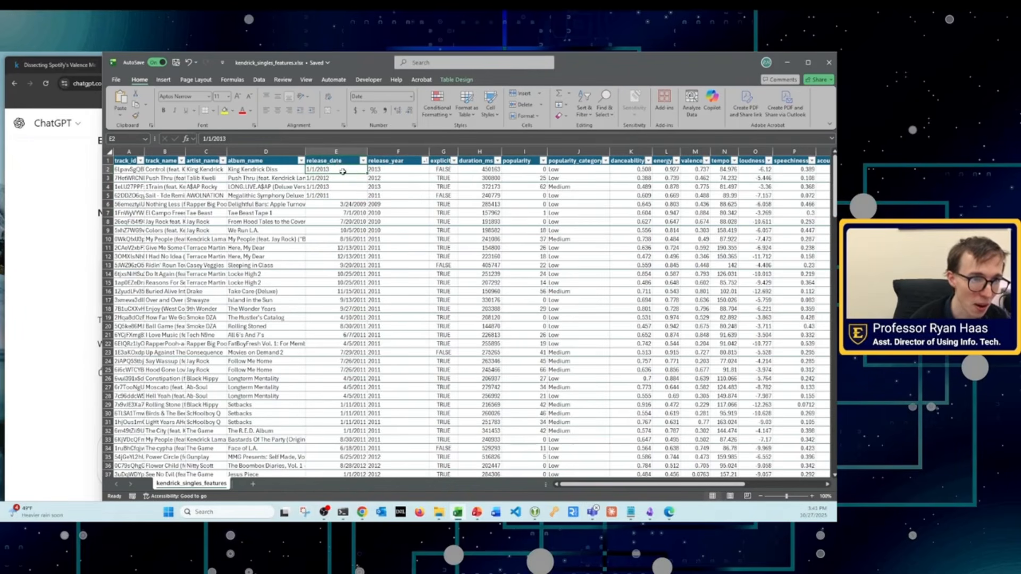
key("ctrl+shift+Down")
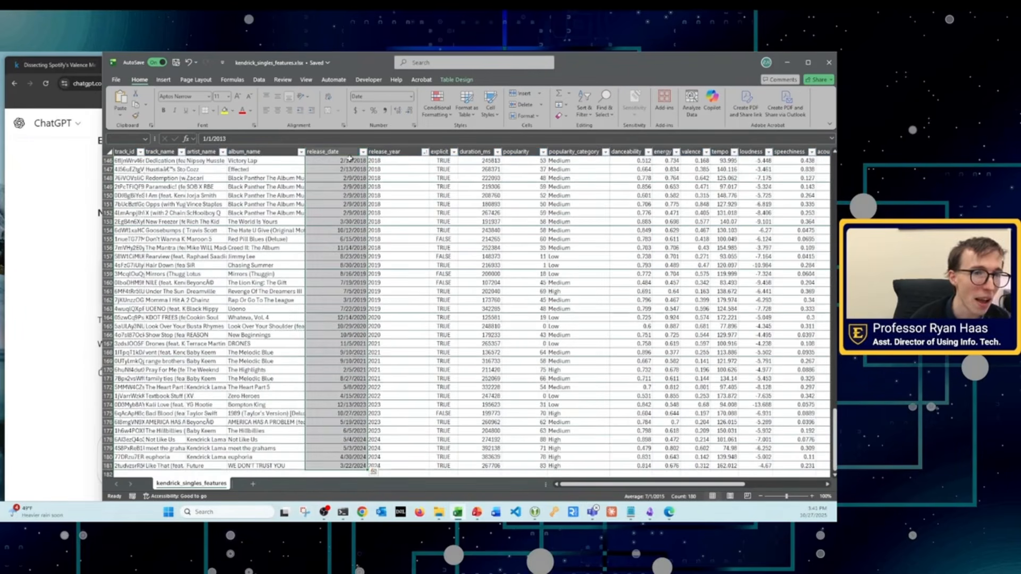
left_click(411, 96)
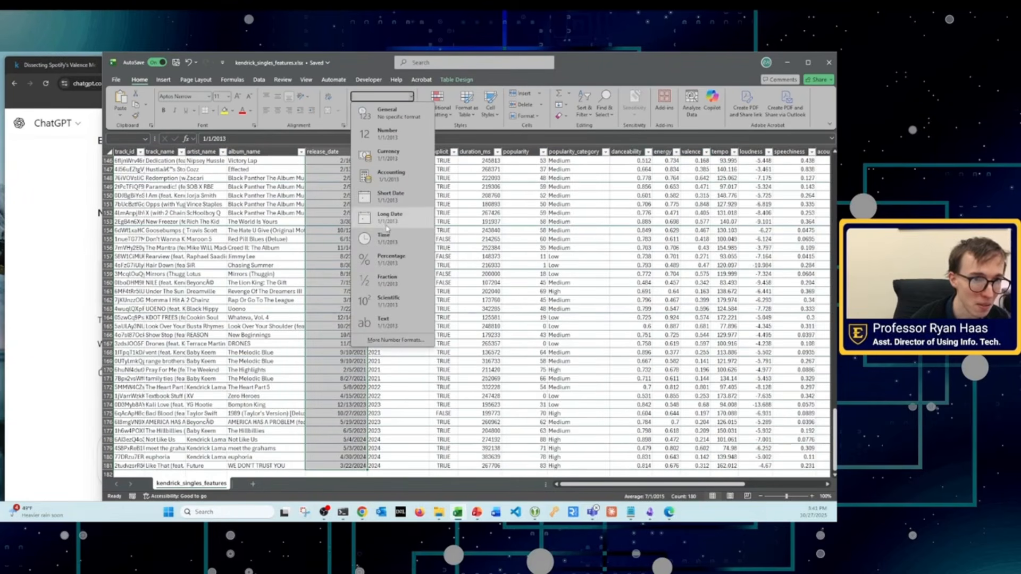
left_click(385, 197)
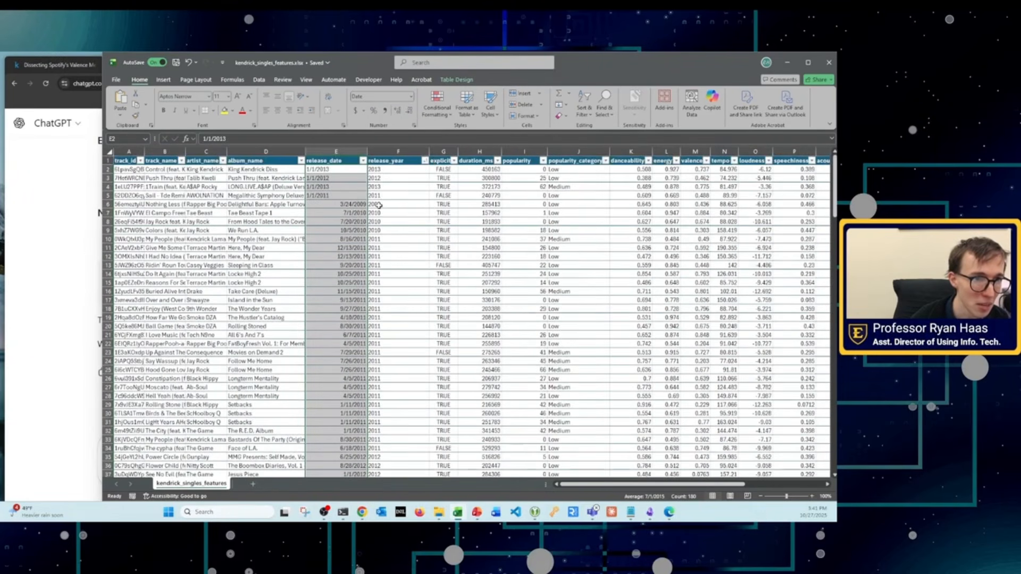
Step: Right-align the release_date values and autofit the width of their column
left_click(289, 111)
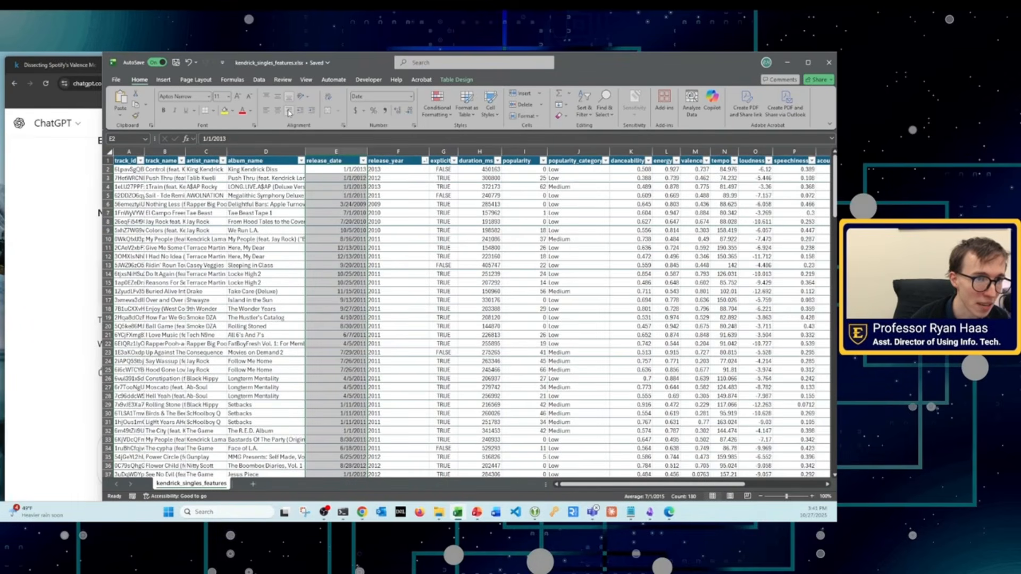
left_click(393, 247)
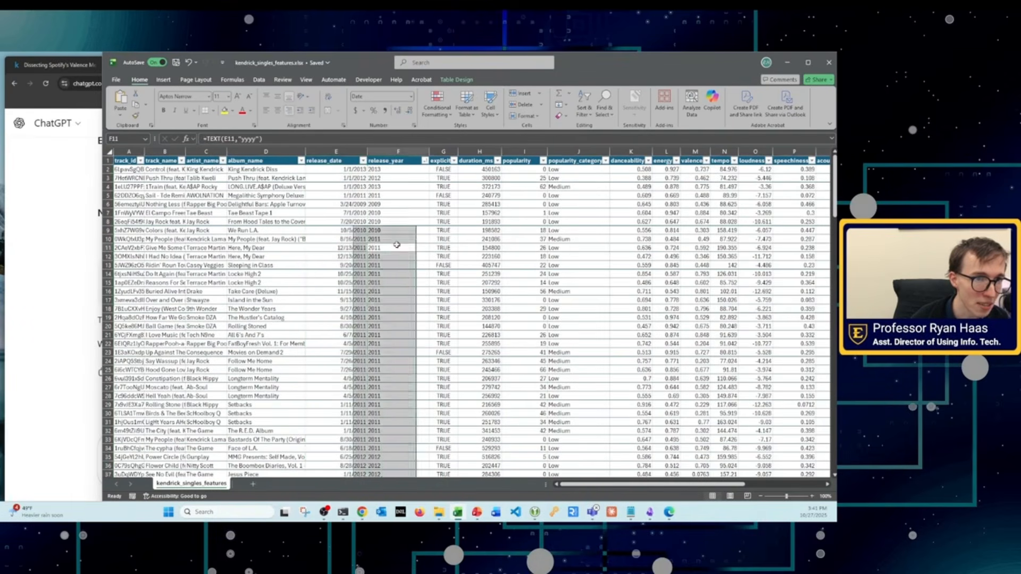
double_click(367, 151)
left_click(424, 362)
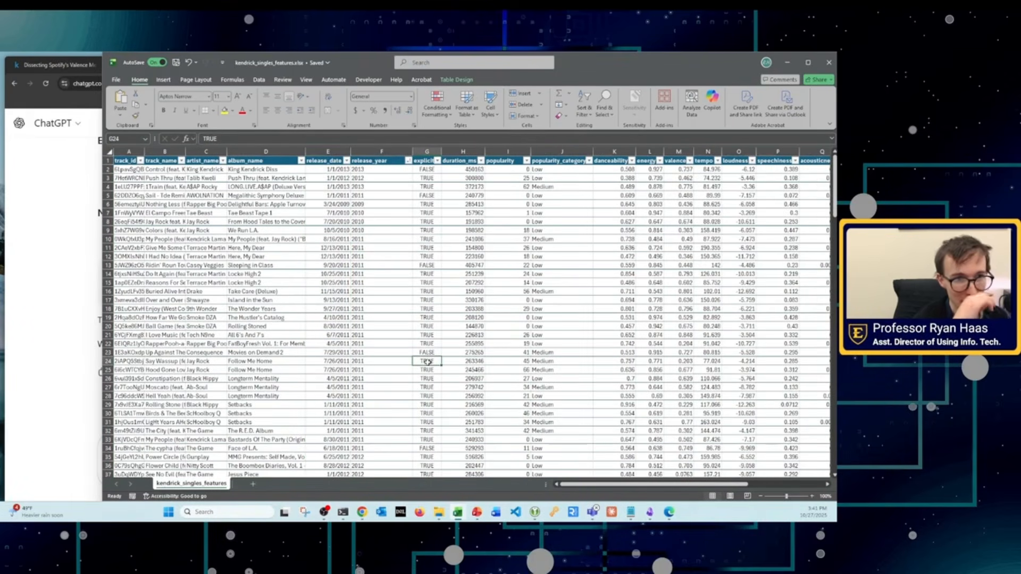
Step: Check the formulas in the release_year column and sort the table by release_year from A to Z
left_click(374, 170)
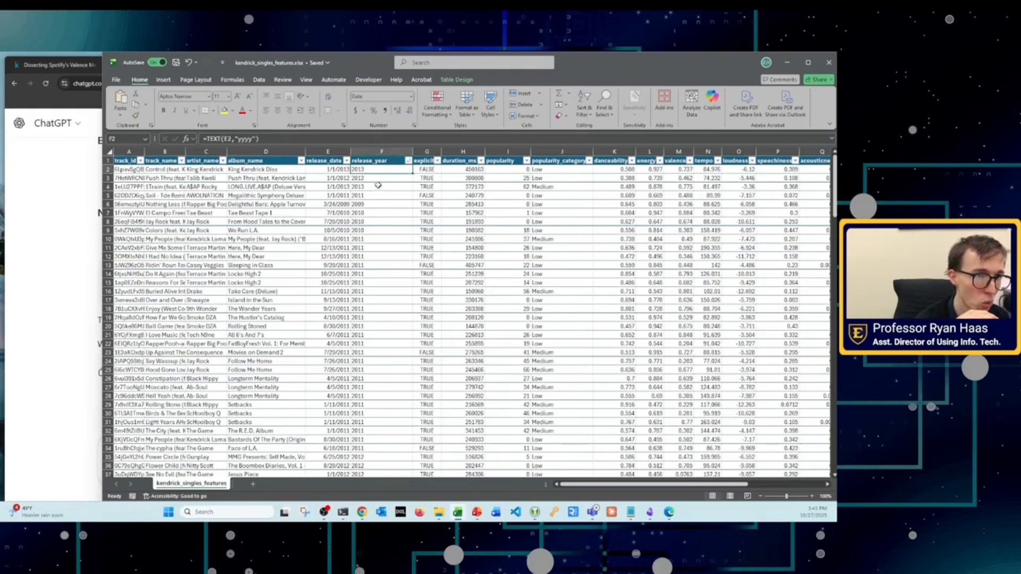
left_click(378, 186)
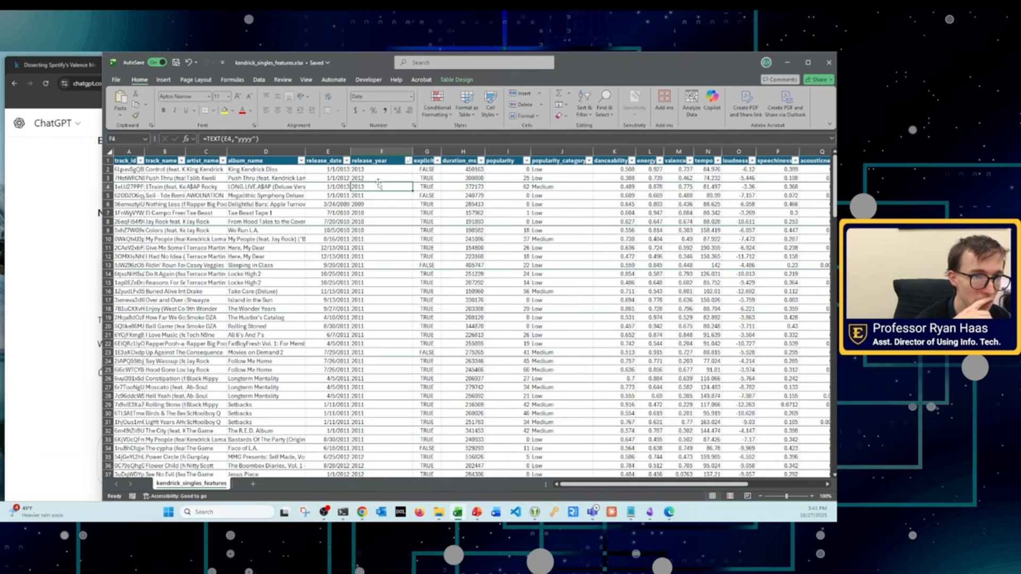
key("Down")
key("Down")
key("Down")
key("Down")
key("Down")
key("Down")
key("Down")
key("Down")
key("Down")
key("Down")
key("Down")
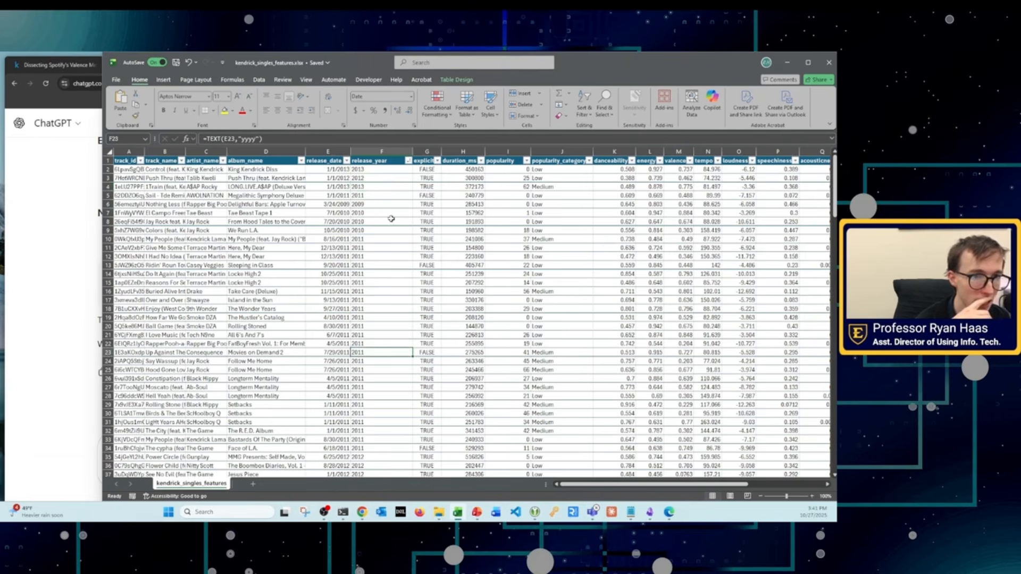
left_click(382, 178)
left_click(408, 160)
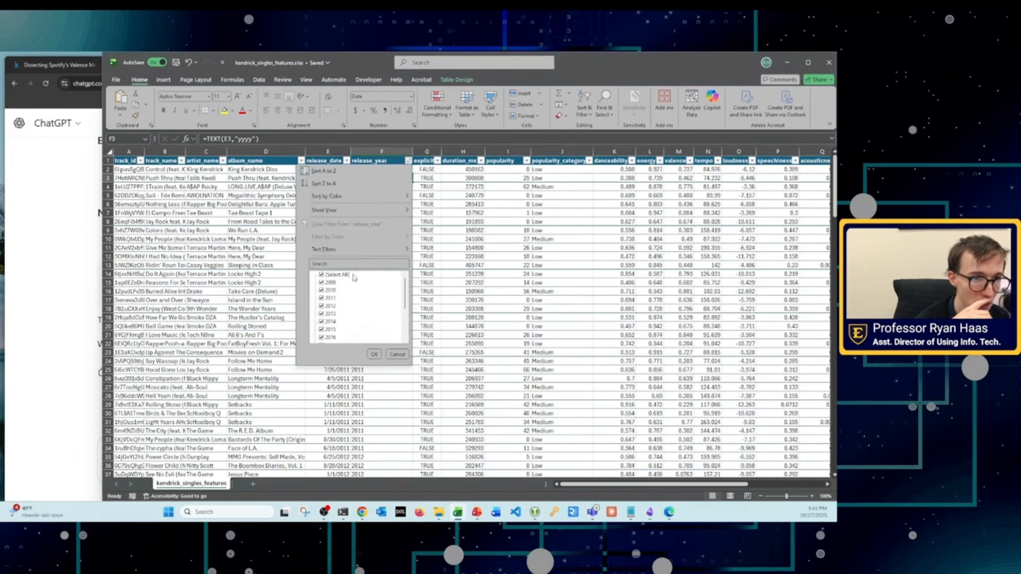
left_click(322, 171)
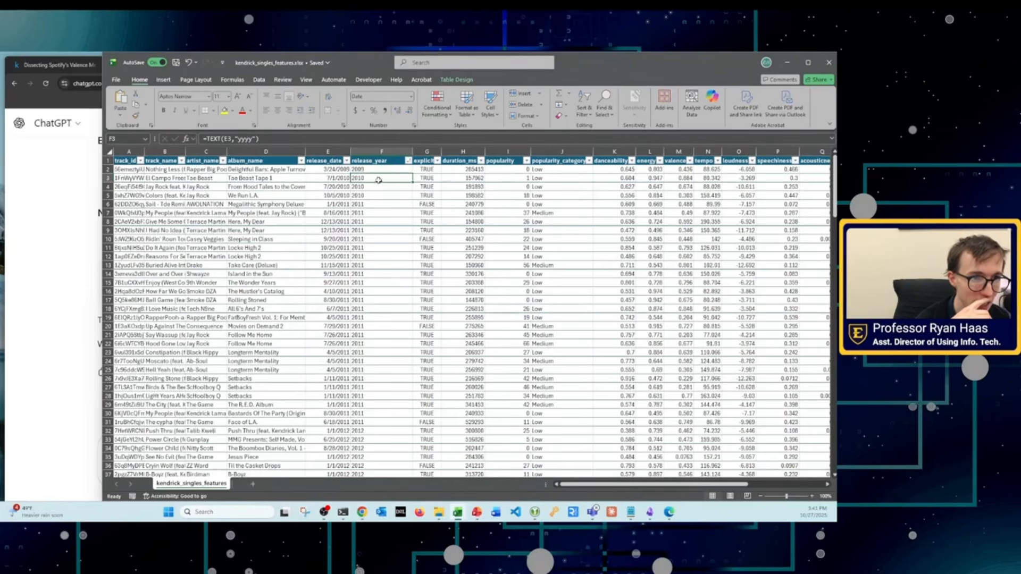
left_click_drag(377, 176, 396, 399)
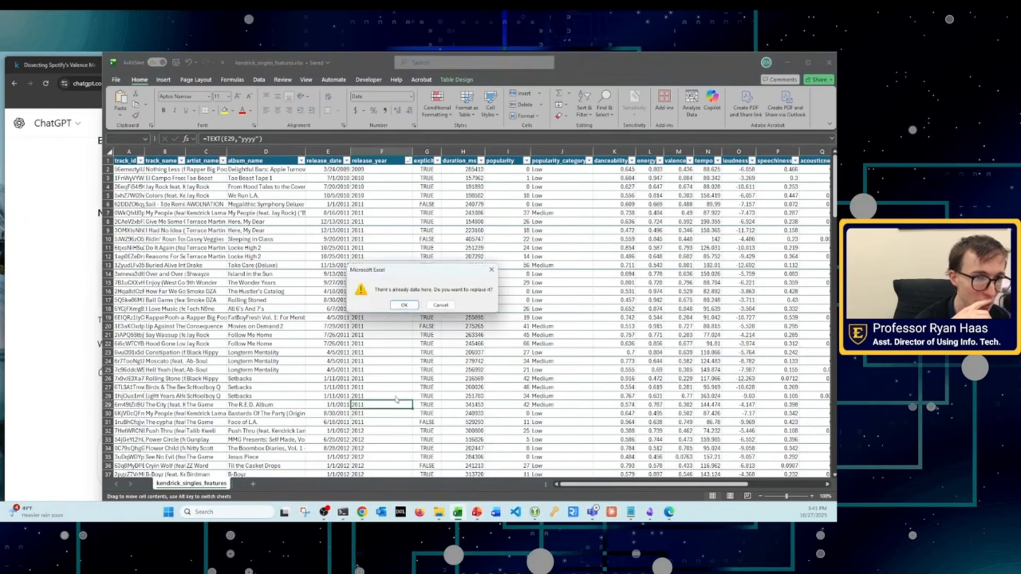
left_click(441, 305)
left_click(376, 221)
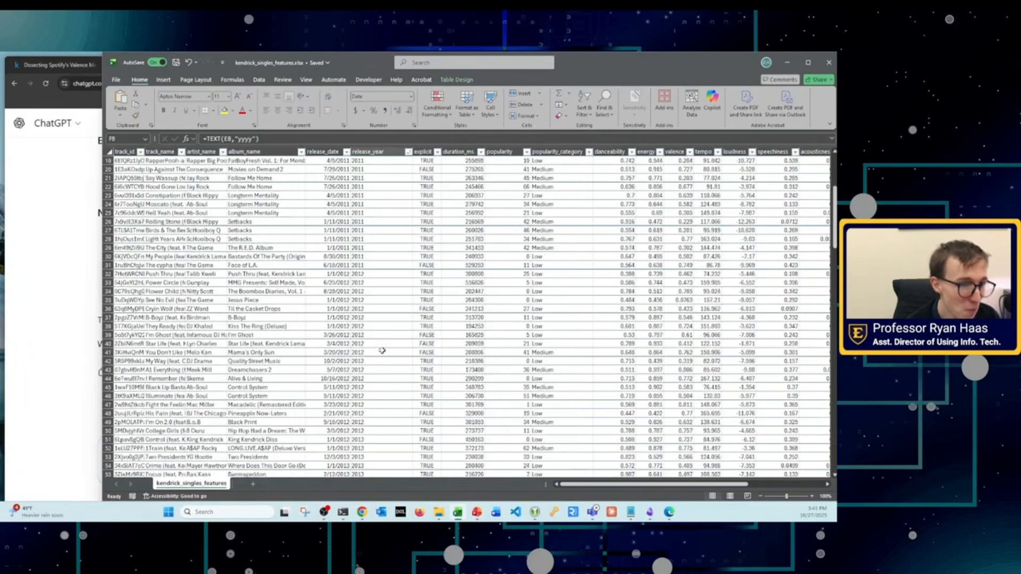
Step: Narrow the workbook window and switch to the lab PDF in Edge to read the Part 3 Data Analysis instructions
left_click_drag(99, 430, 266, 431)
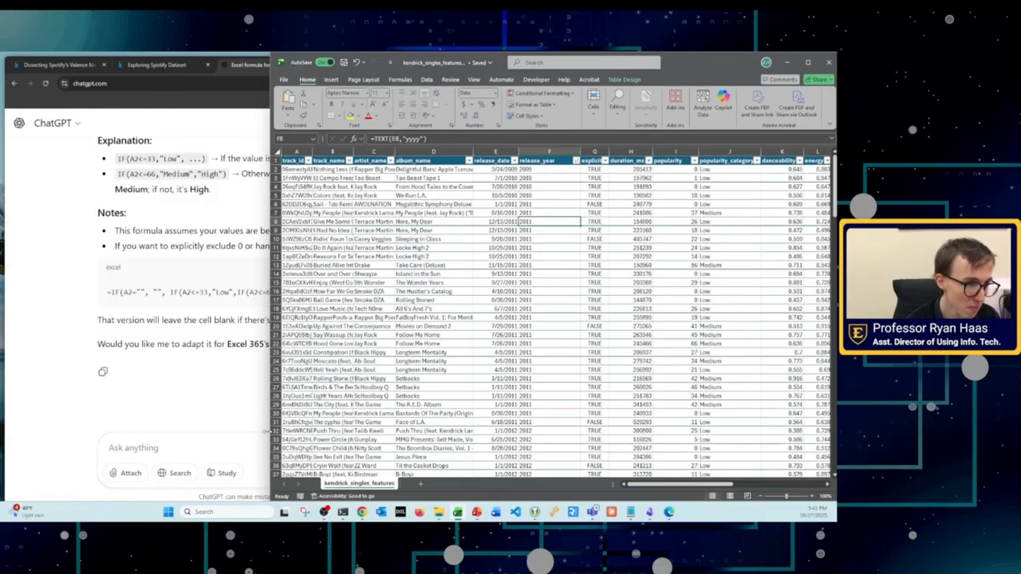
left_click(669, 512)
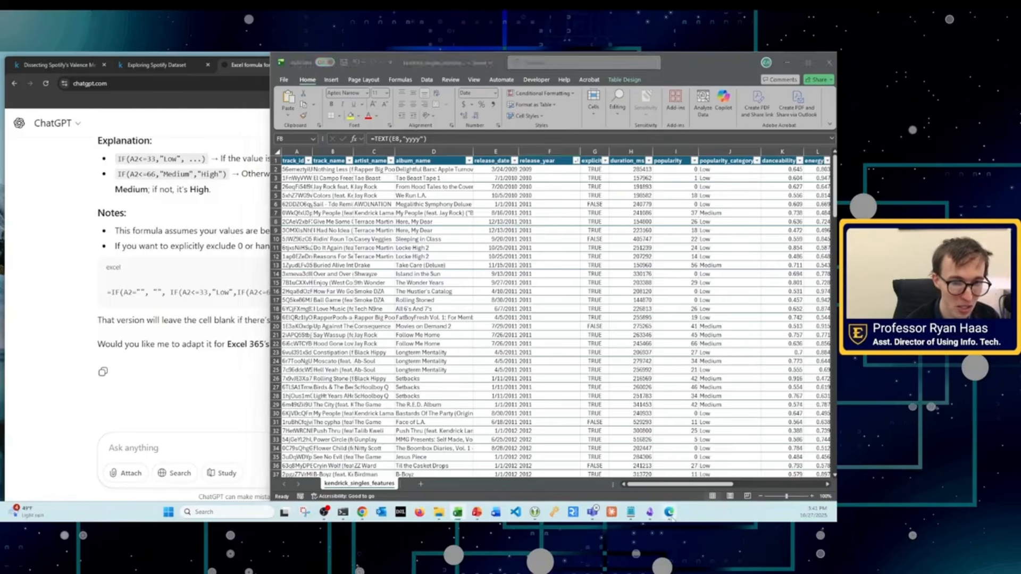
scroll(117, 326, "down", 10)
scroll(117, 326, "up", 3)
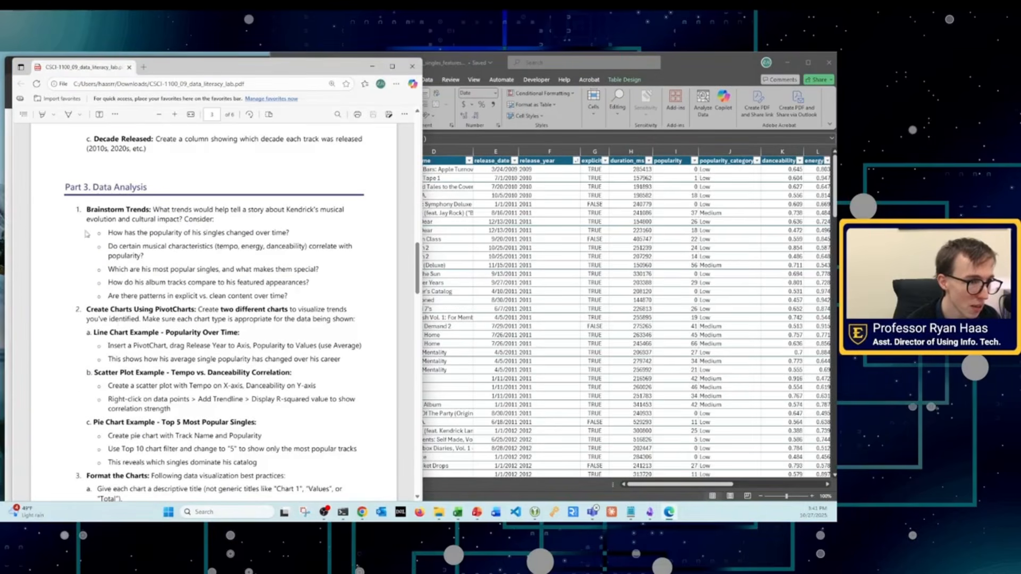
scroll(88, 224, "down", 2)
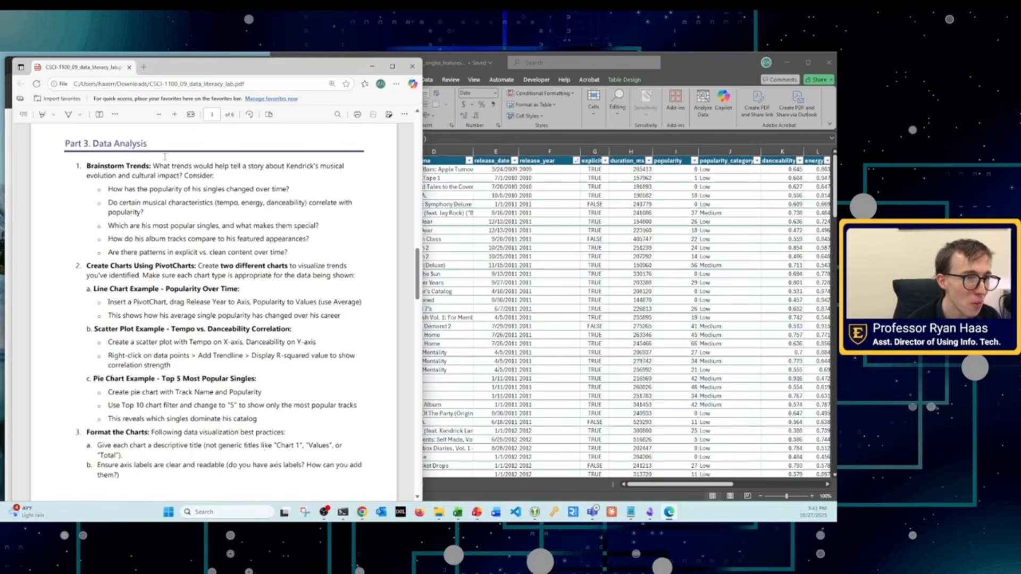
Step: Return to the Excel workbook and review the singles table's column headings and rows
key("alt+Tab")
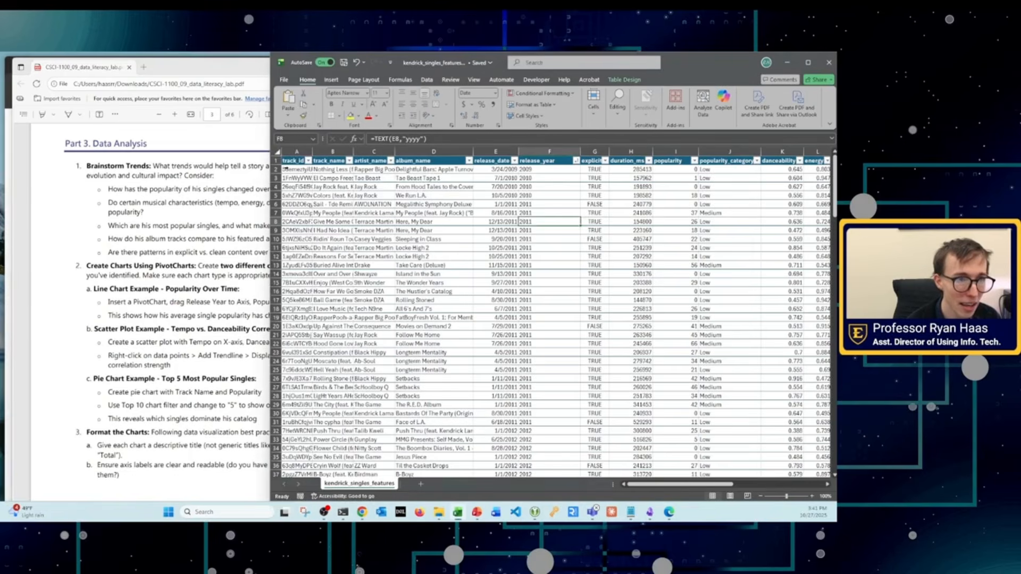
left_click(291, 162)
key("ctrl+shift+Right")
left_click(442, 230)
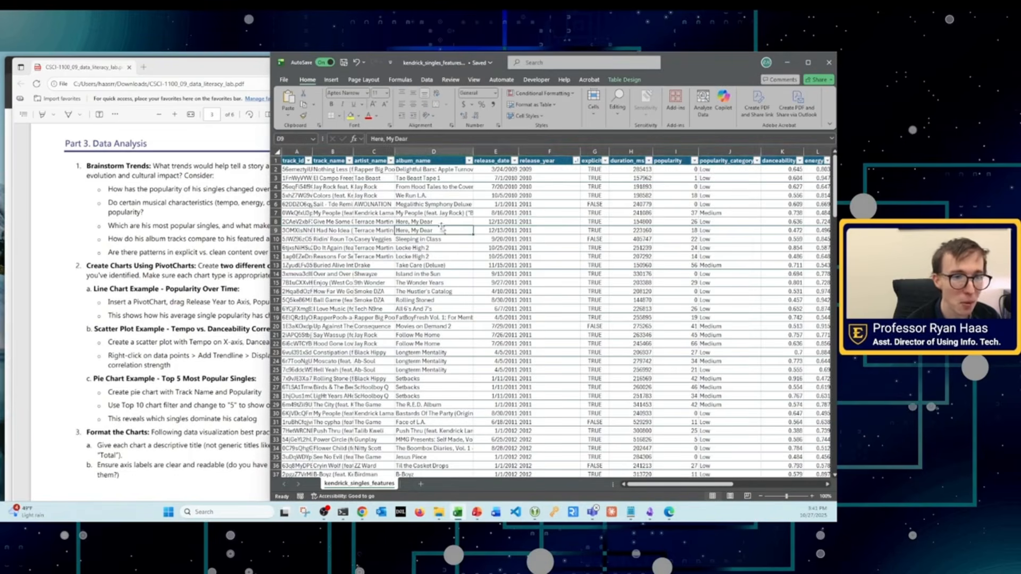
scroll(386, 189, "down", 2)
scroll(387, 190, "up", 2)
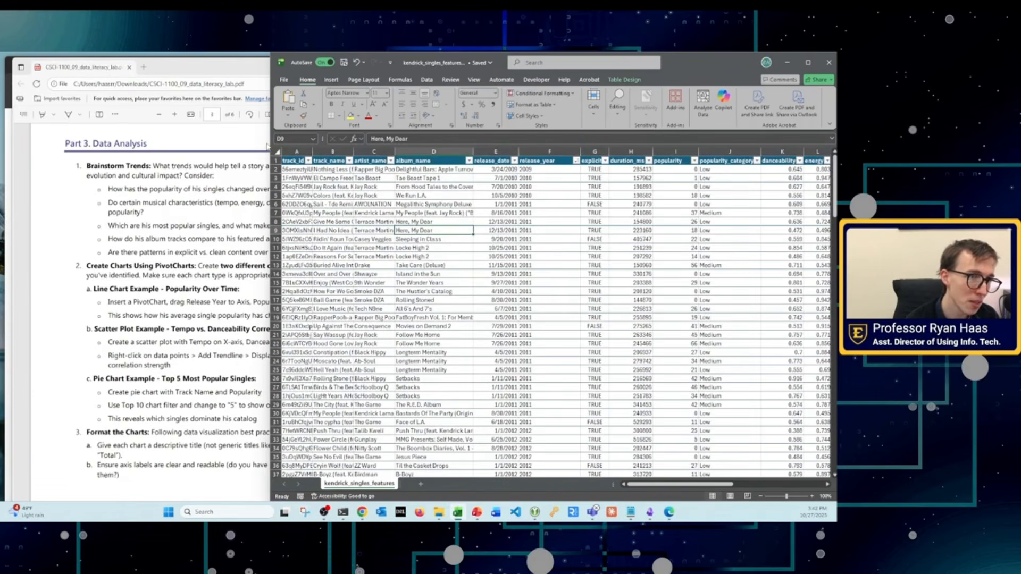
Step: Widen the workbook window and insert a PivotChart based on the singles table on a new worksheet
left_click_drag(264, 143, 109, 143)
left_click(351, 239)
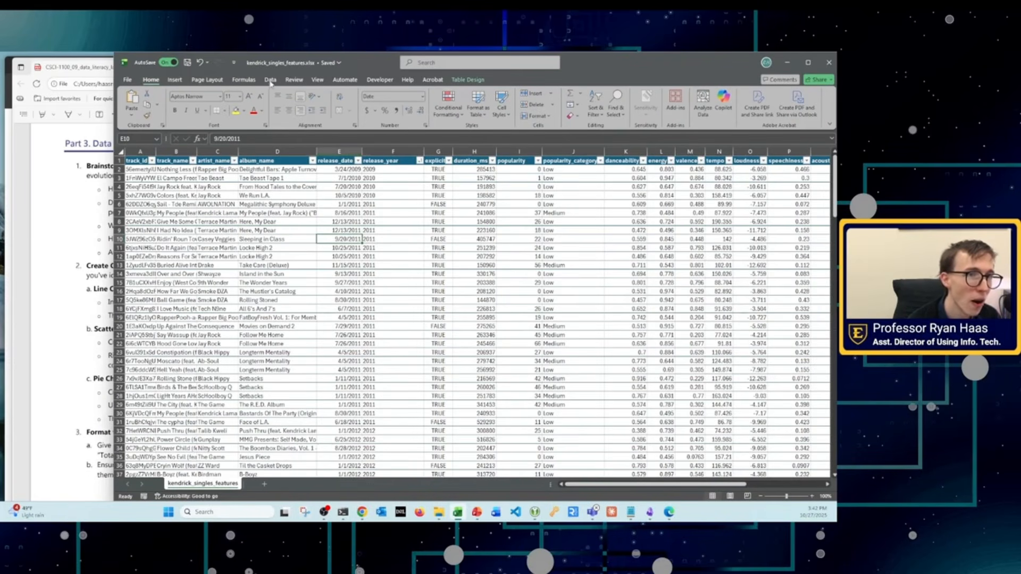
left_click(175, 80)
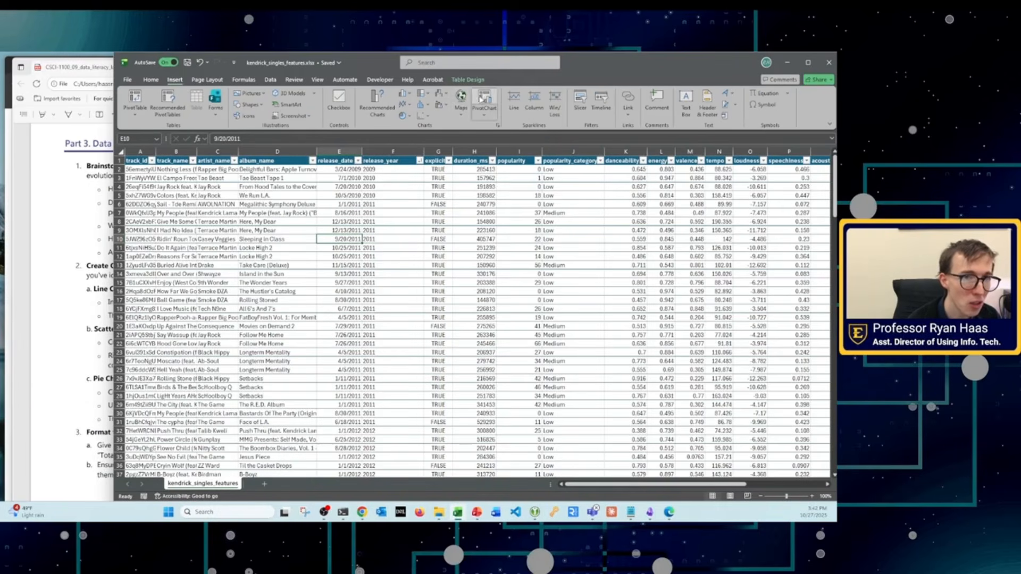
left_click(482, 100)
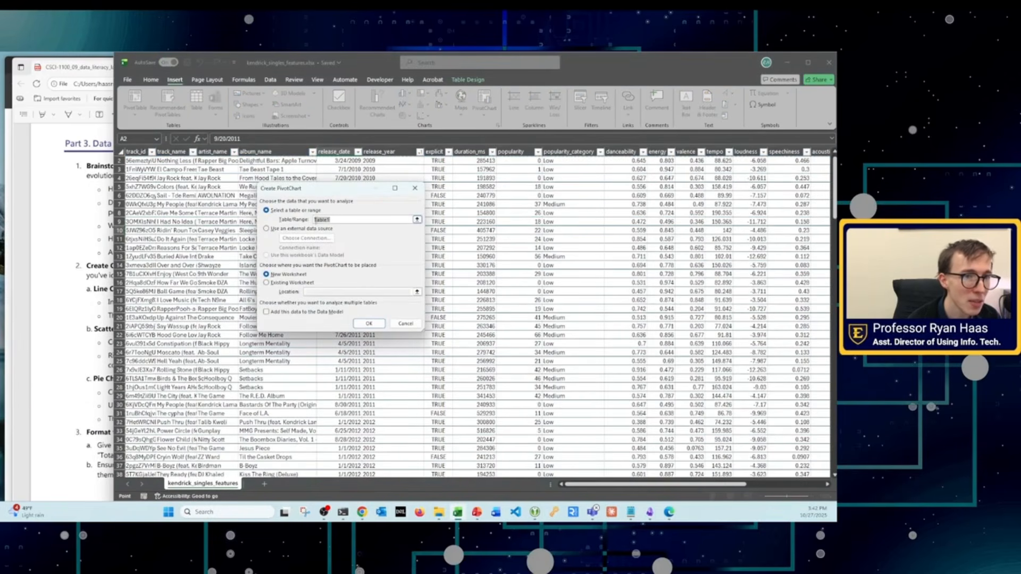
left_click_drag(314, 219, 335, 220)
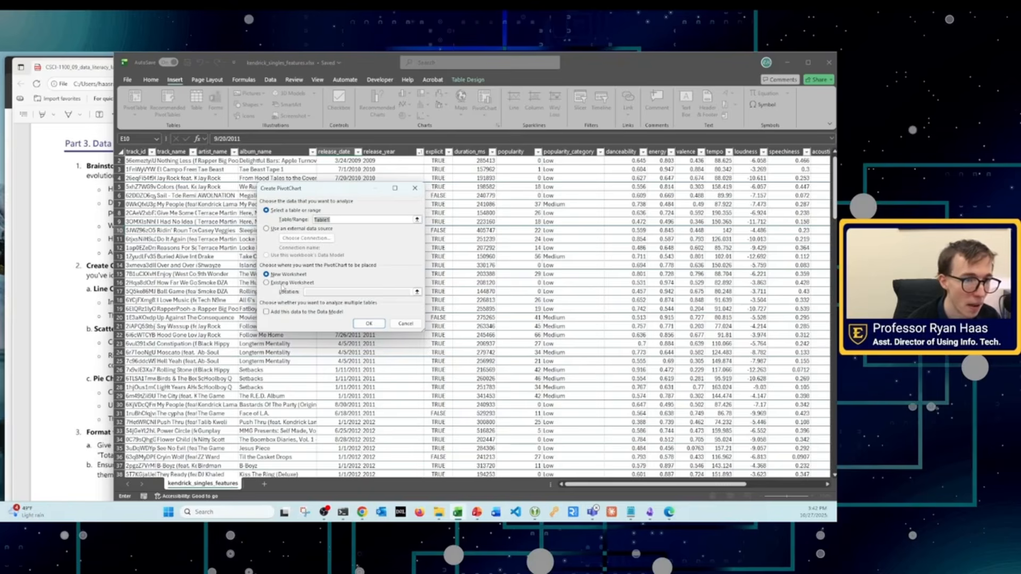
left_click(369, 324)
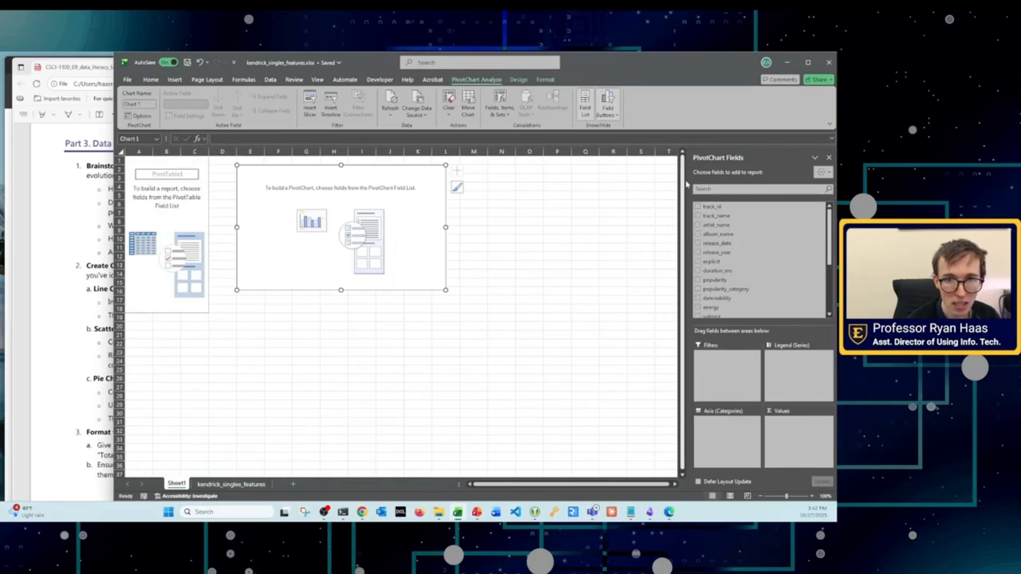
Step: Widen the PivotChart Fields pane and look over the empty PivotTable, the empty PivotChart and the available fields
left_click_drag(687, 183, 594, 184)
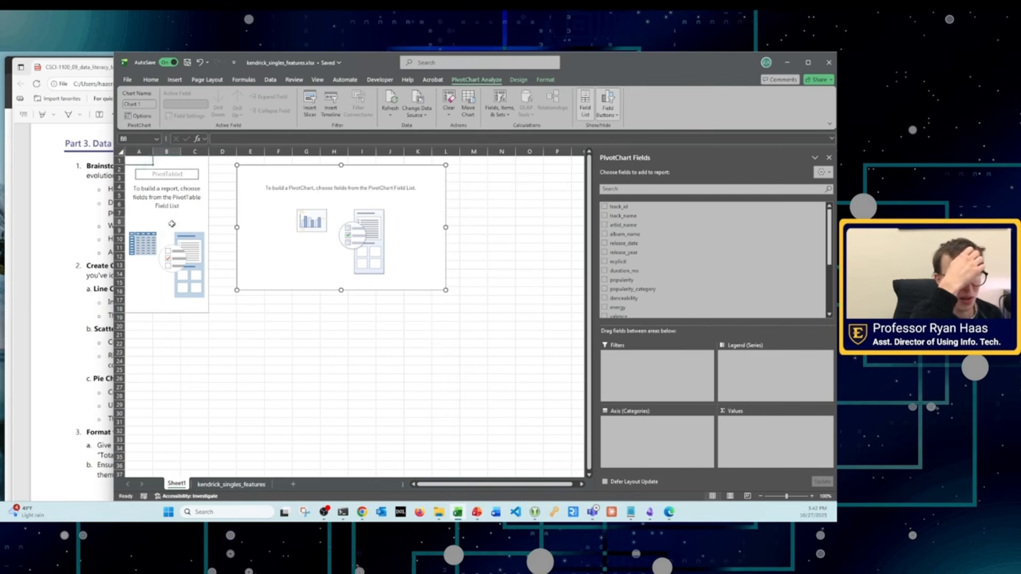
left_click(171, 222)
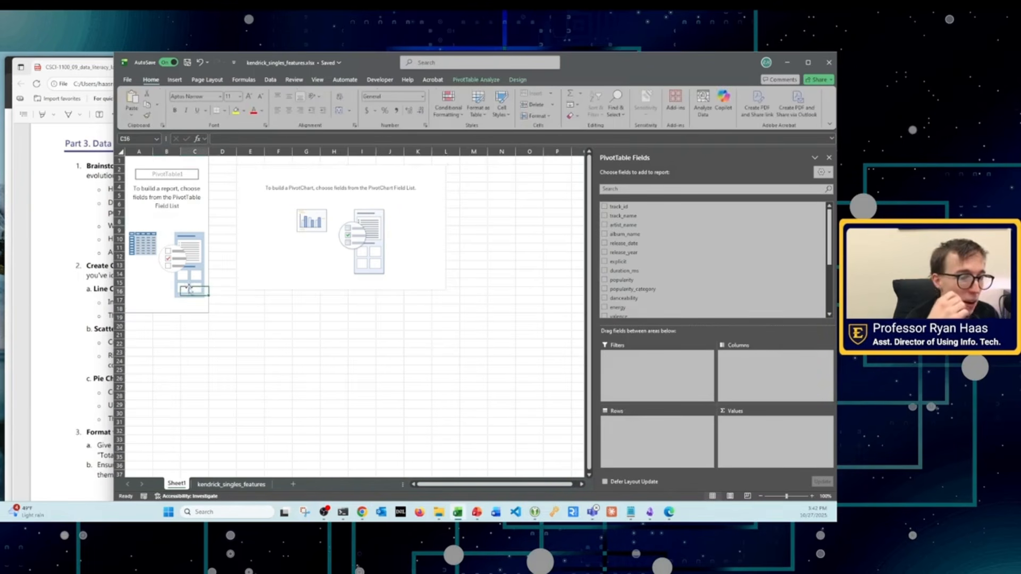
left_click(302, 167)
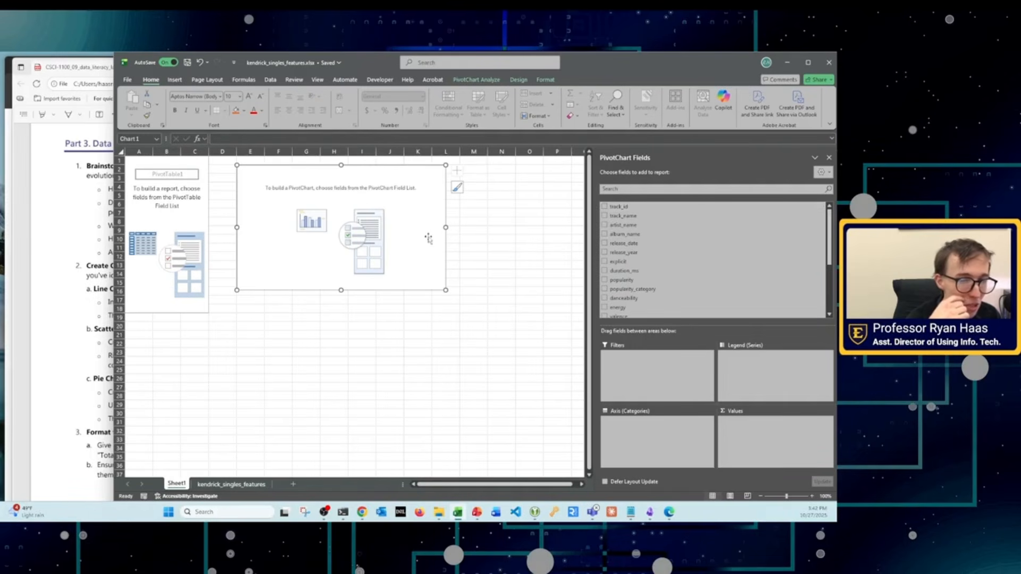
scroll(649, 282, "down", 2)
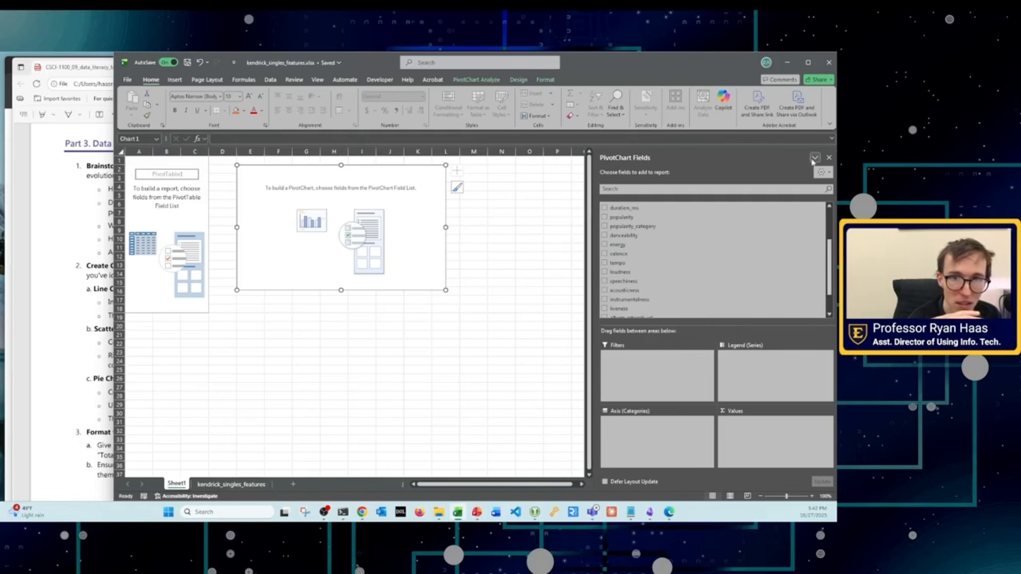
Step: Enlarge the empty PivotChart with its field list hidden, and show the field list again
left_click(485, 80)
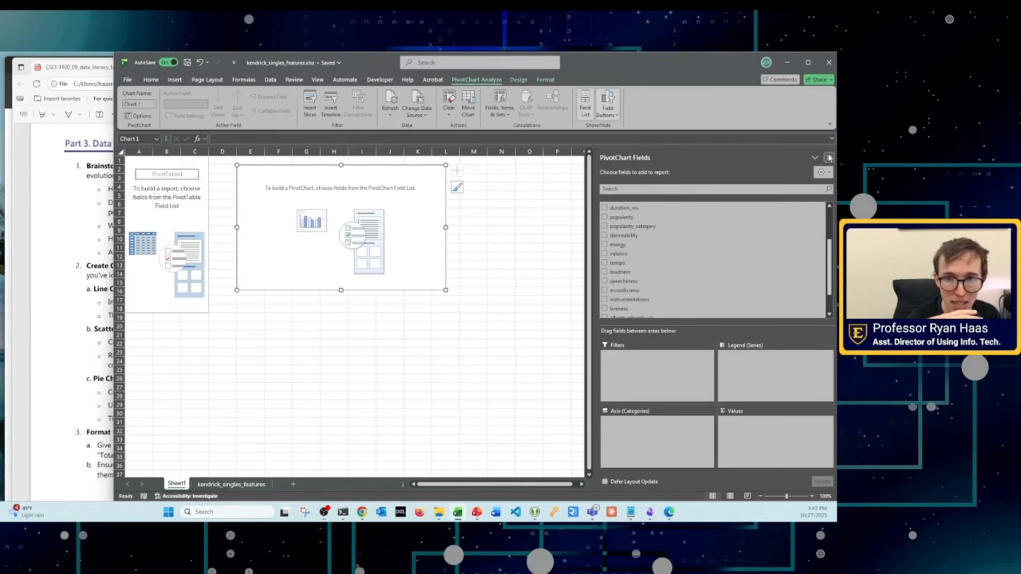
left_click(829, 157)
left_click(613, 317)
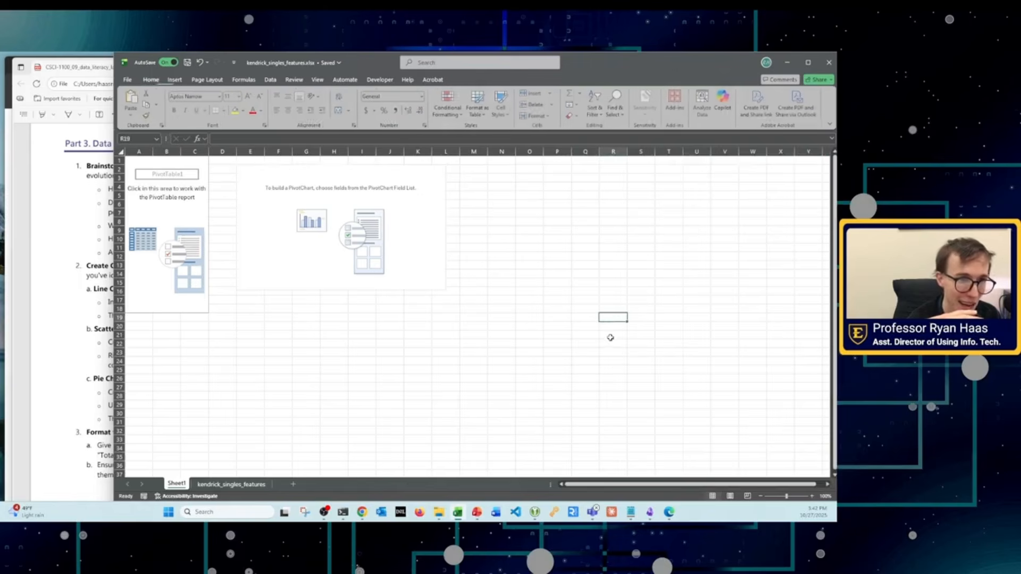
left_click(330, 175)
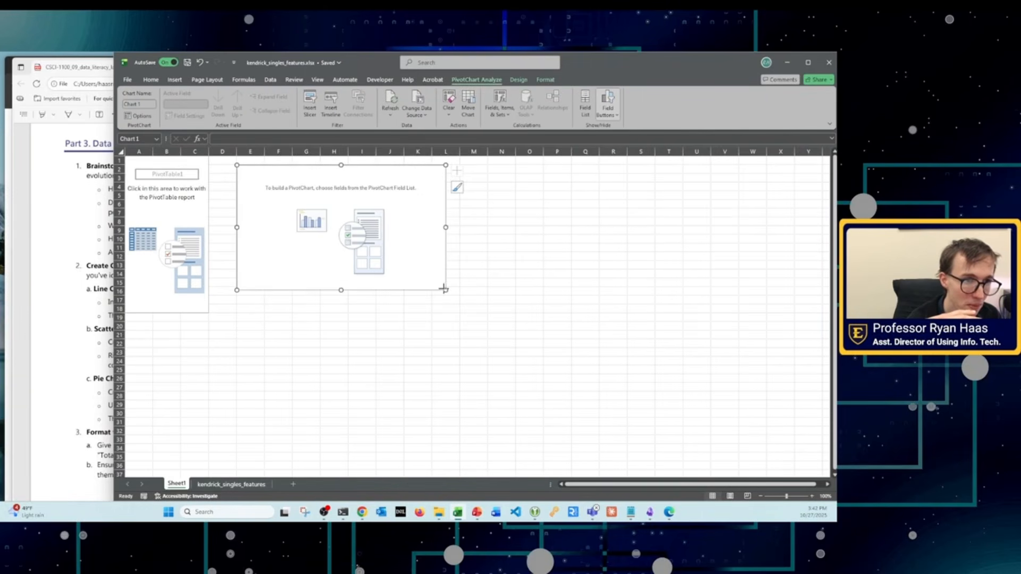
left_click_drag(445, 290, 518, 346)
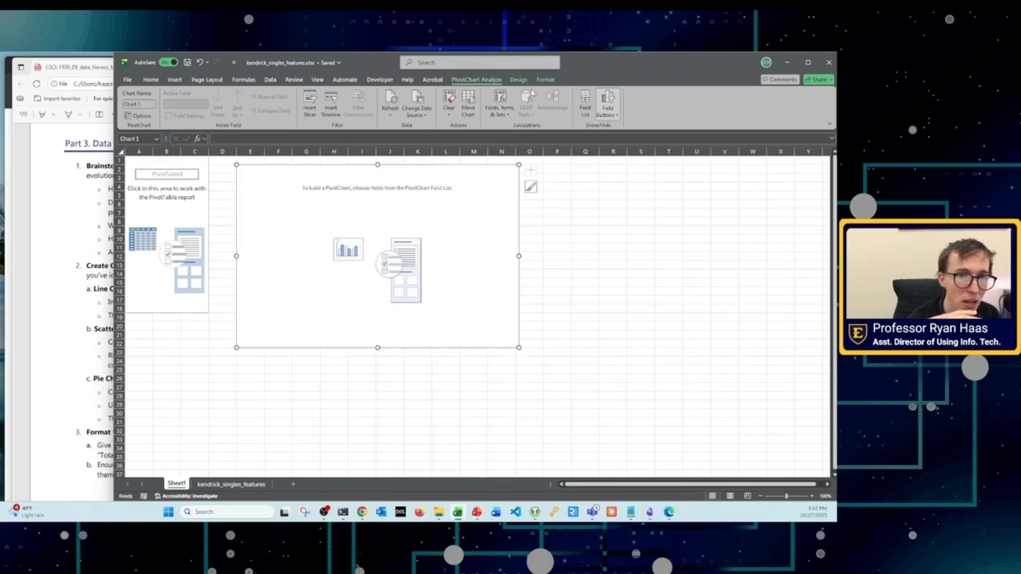
left_click(585, 102)
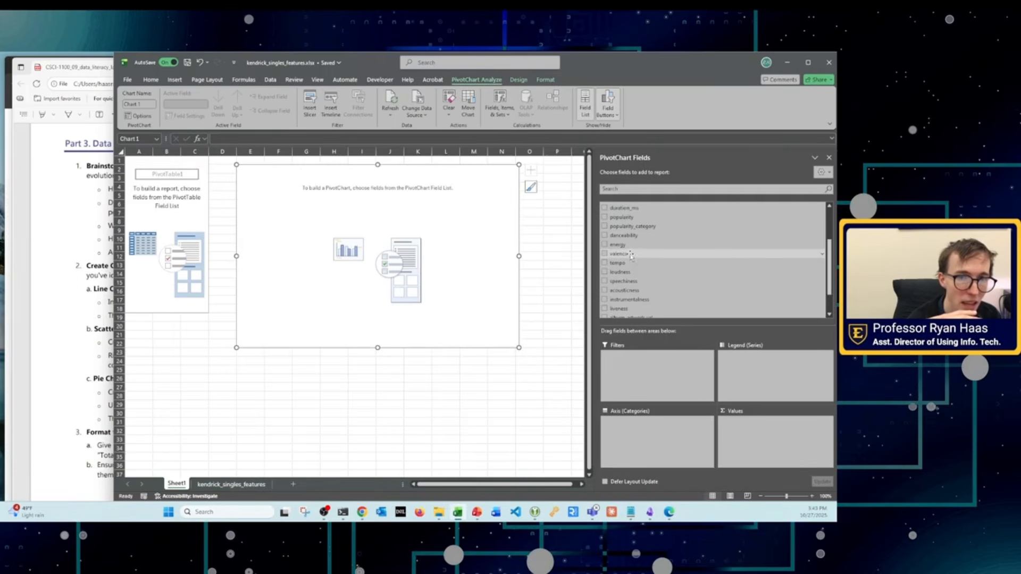
Step: Chart the count of popularity_category by using that field both as the axis categories and as the values
scroll(632, 282, "down", 2)
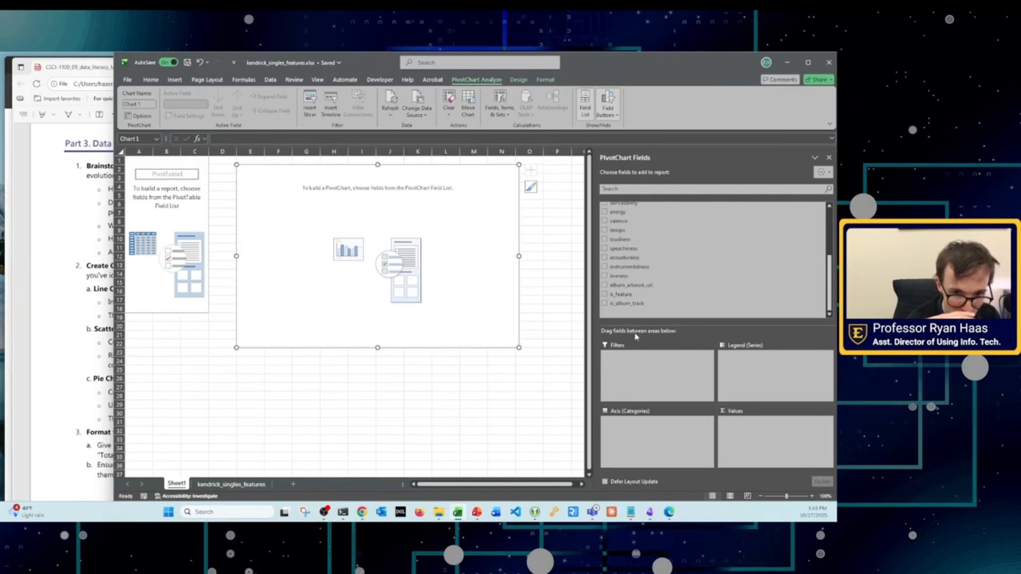
scroll(617, 266, "up", 5)
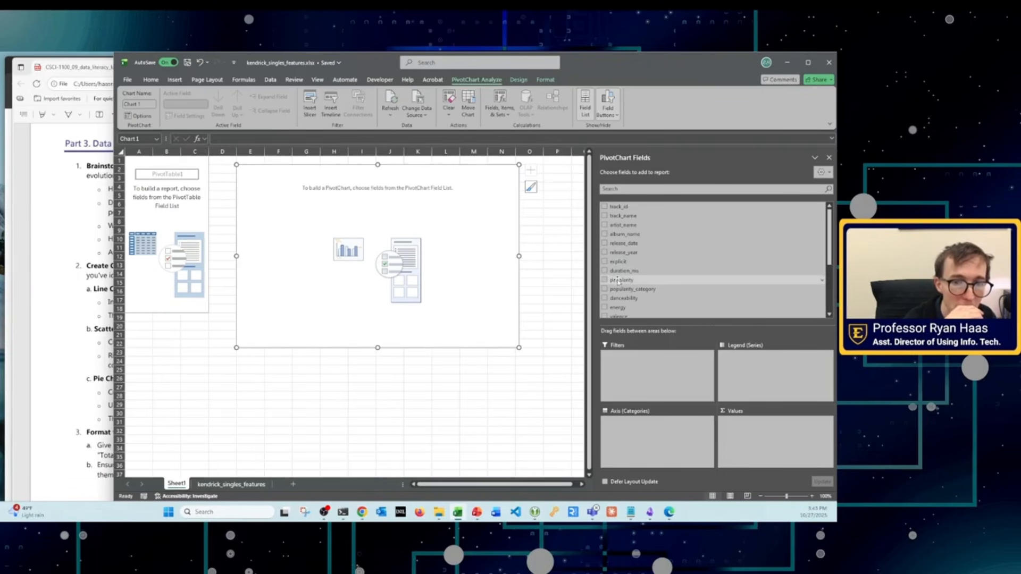
left_click_drag(623, 290, 677, 429)
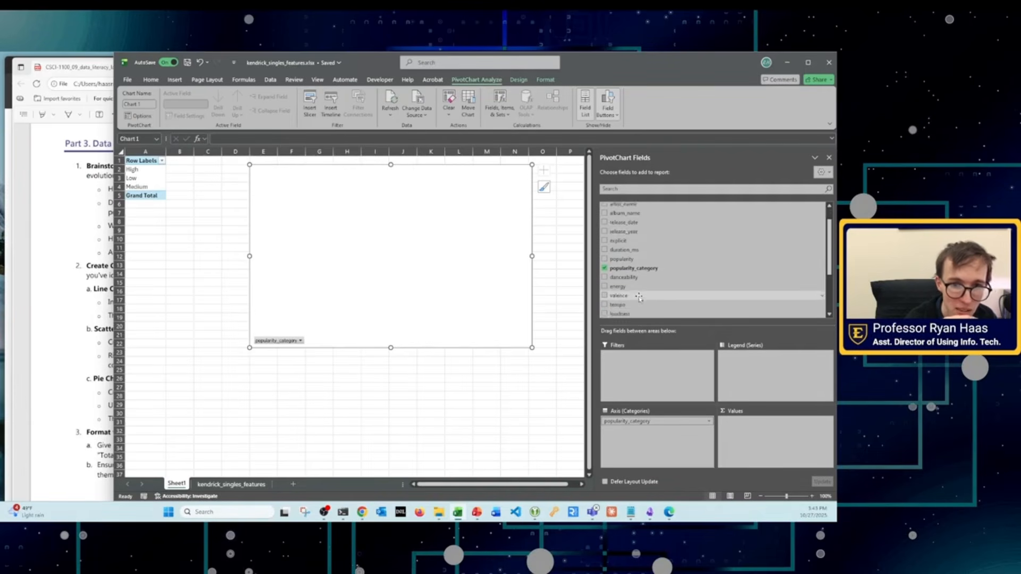
scroll(638, 266, "down", 2)
scroll(640, 281, "down", 2)
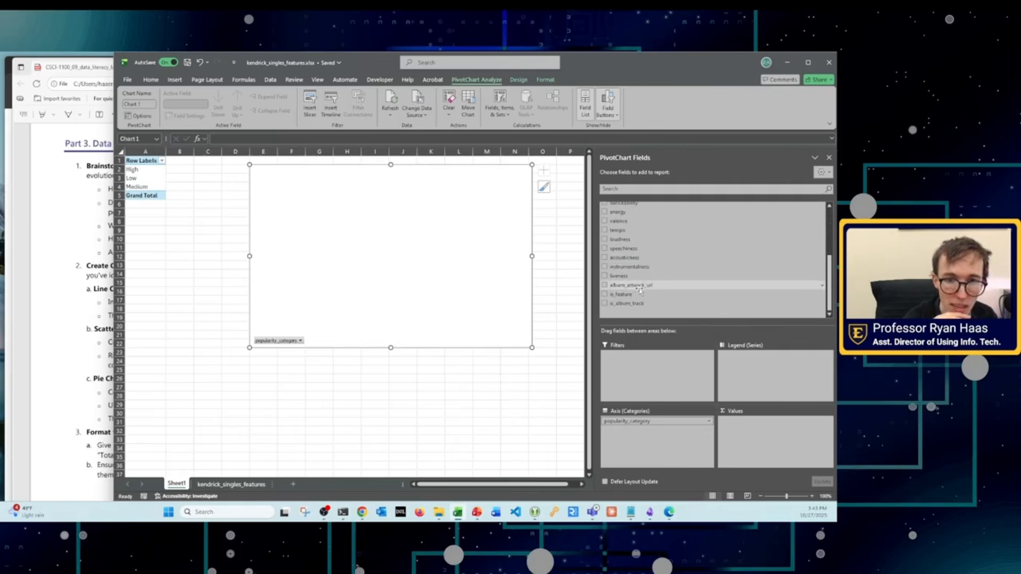
scroll(640, 289, "up", 2)
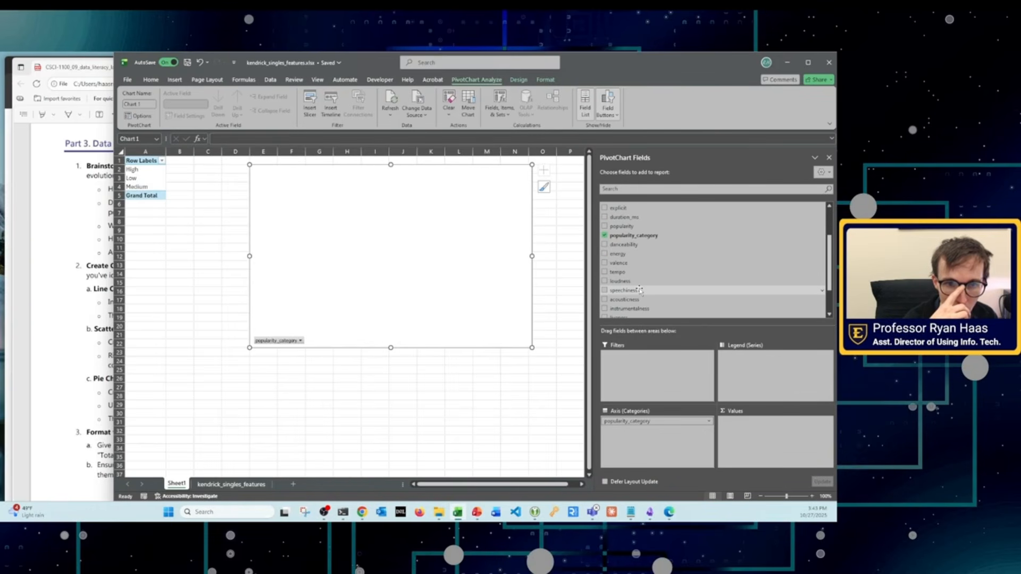
left_click_drag(619, 236, 740, 434)
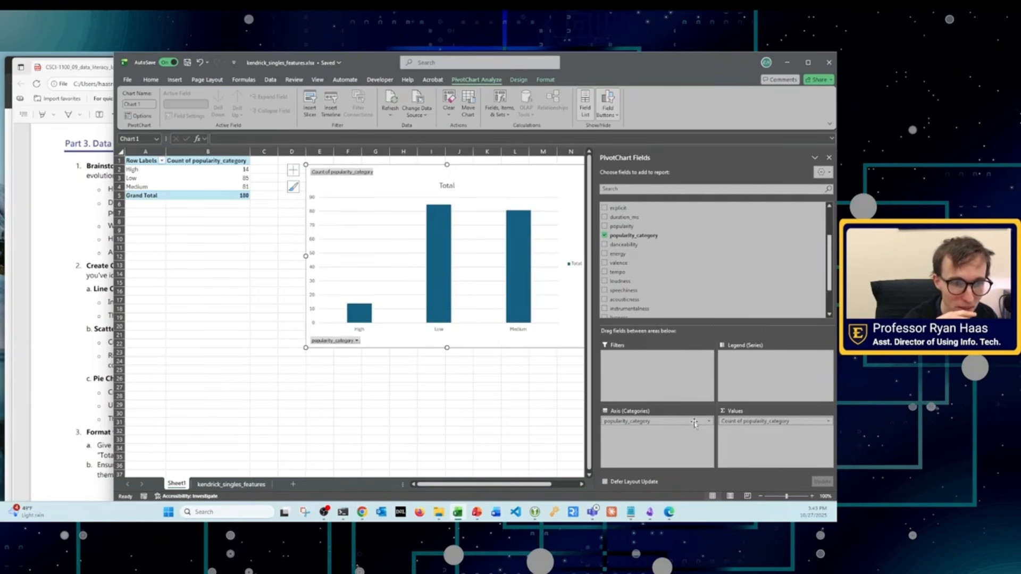
Step: Enlarge the popularity column chart from its lower corner nearest the PivotTable, down to about row 27
left_click_drag(303, 345, 216, 396)
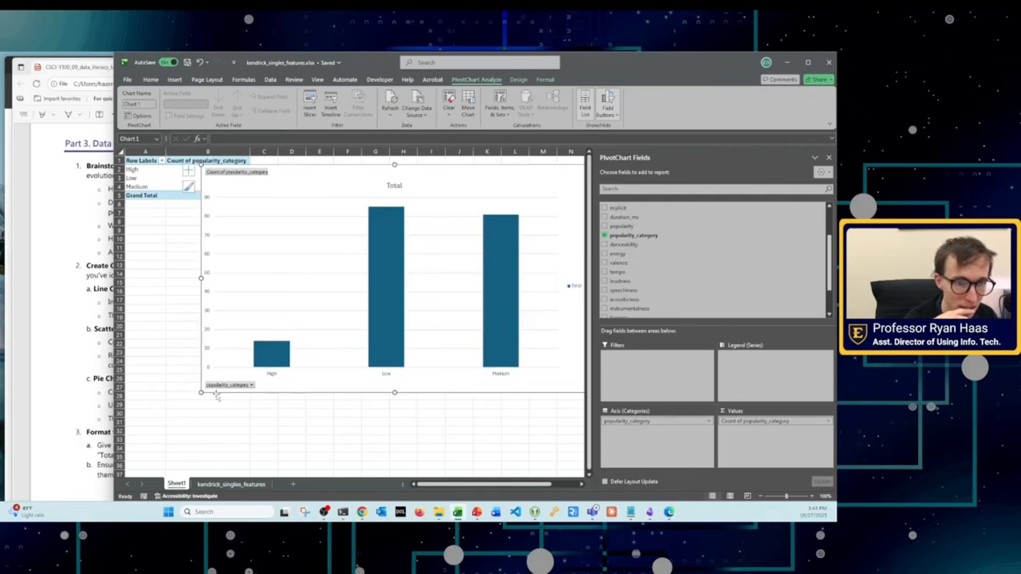
left_click(497, 234)
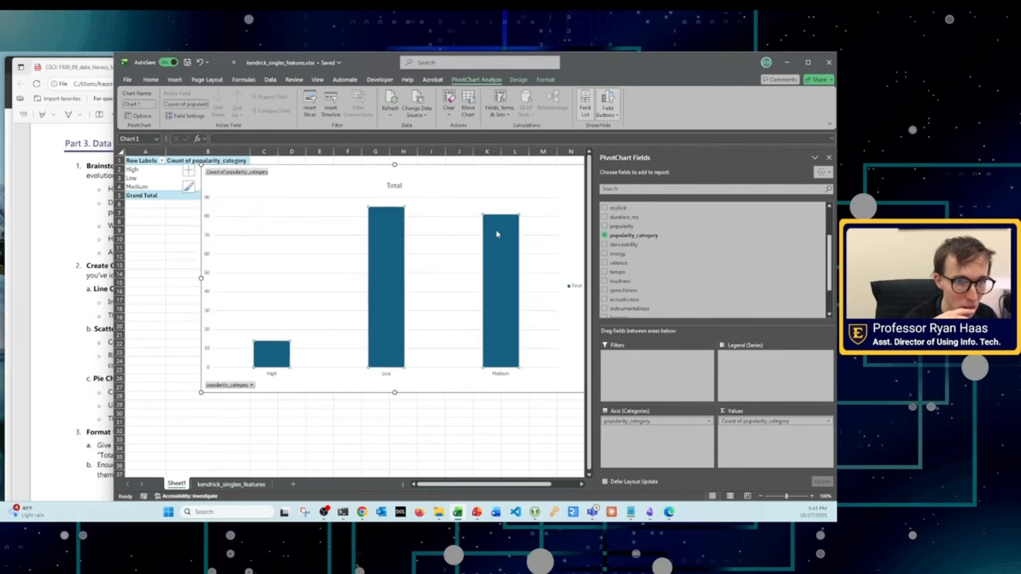
left_click(553, 191)
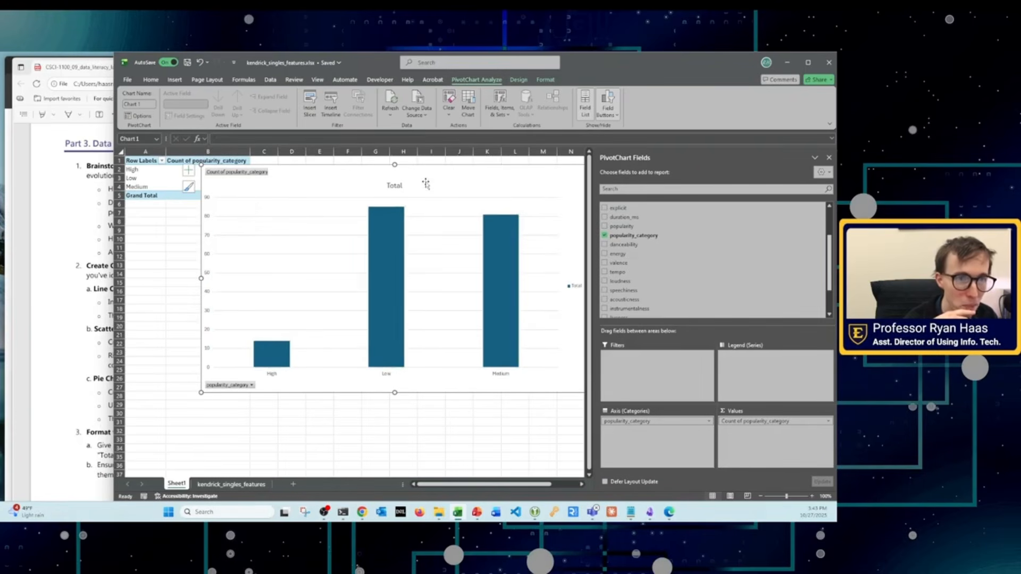
Step: Change the popularity chart's type from clustered column to Pie
left_click(519, 80)
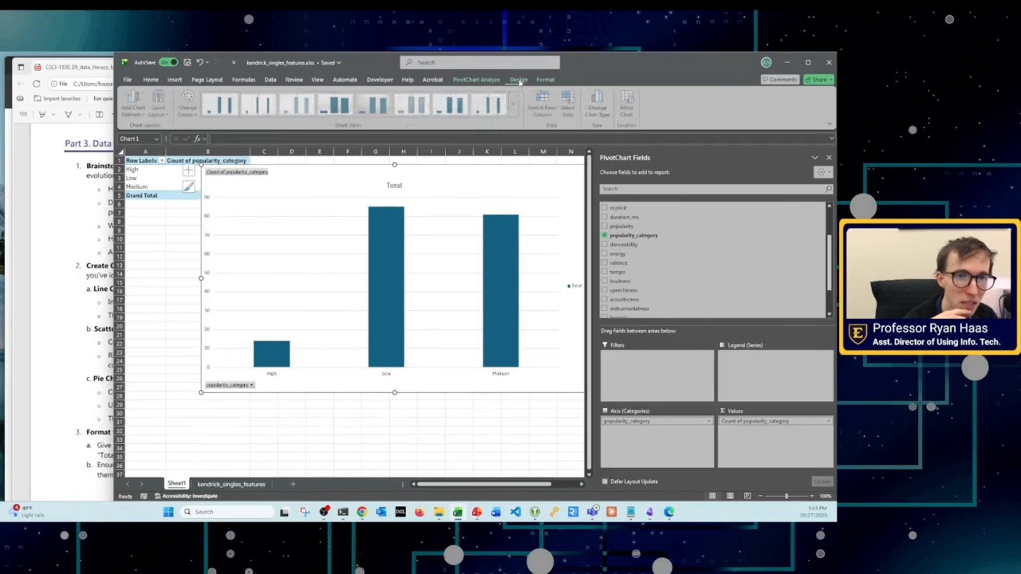
left_click(600, 101)
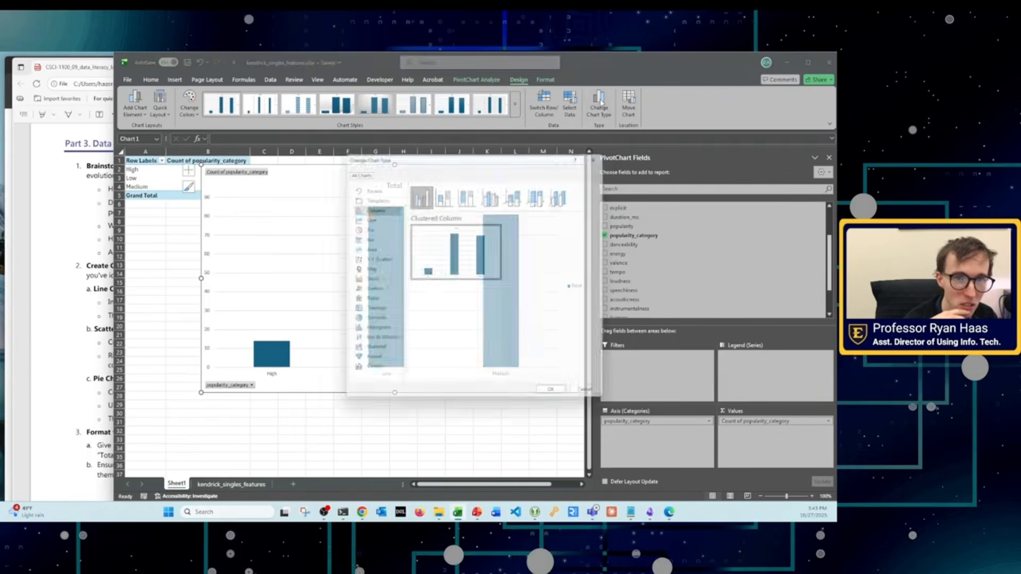
left_click(365, 229)
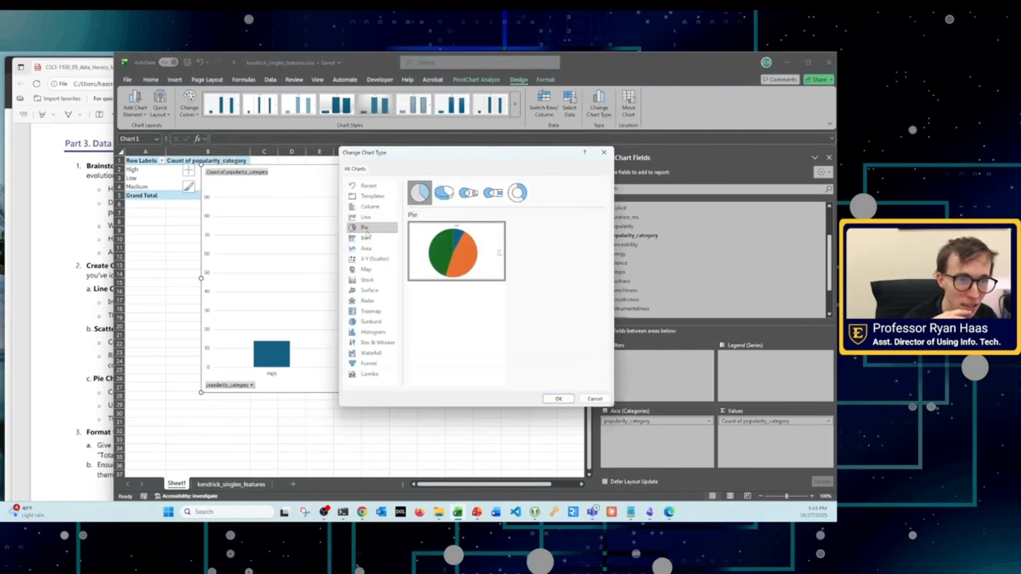
left_click(556, 399)
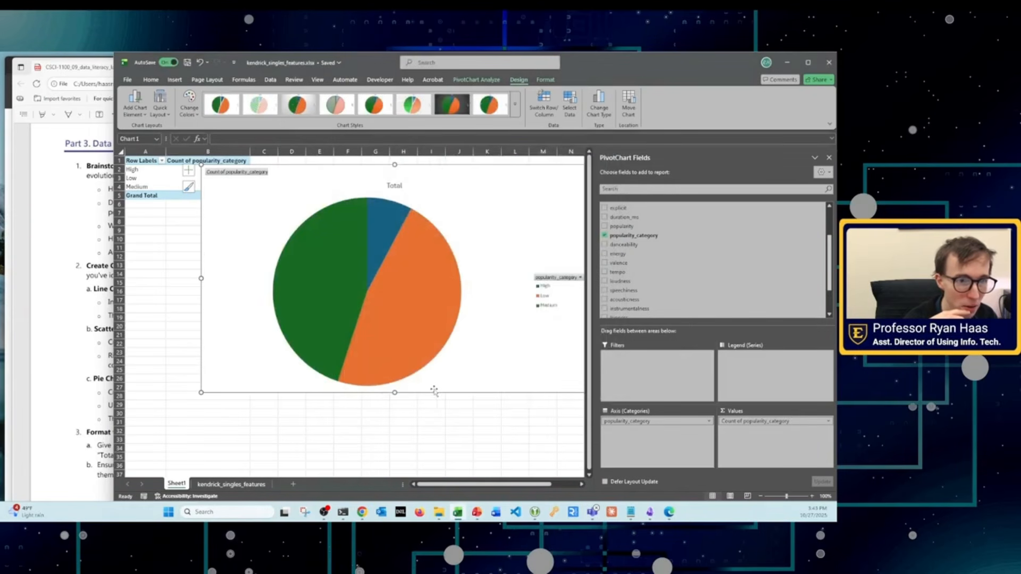
Step: Recolor the pie chart with the third Colorful palette, giving orange, blue and green slices
left_click(356, 282)
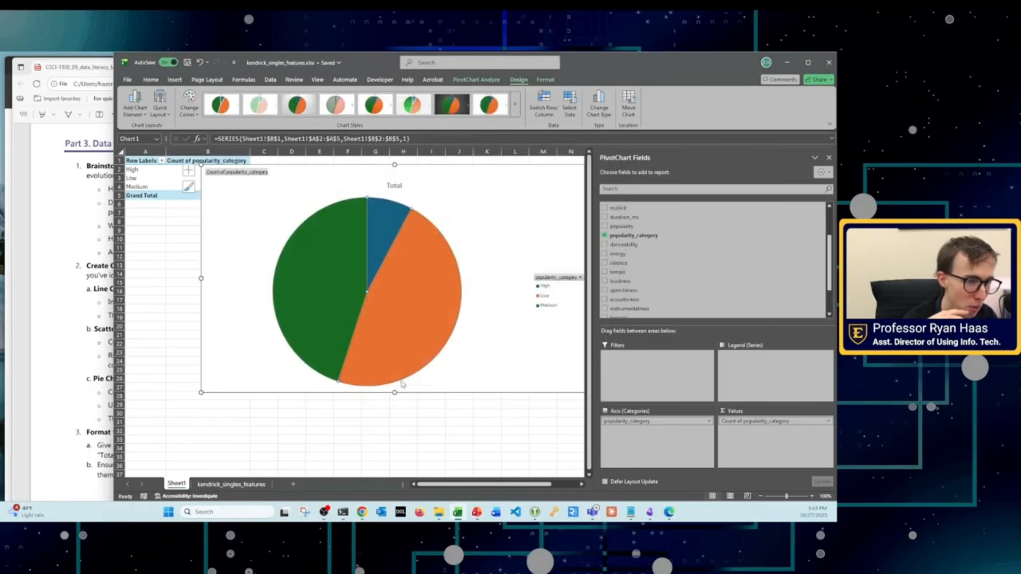
left_click(195, 110)
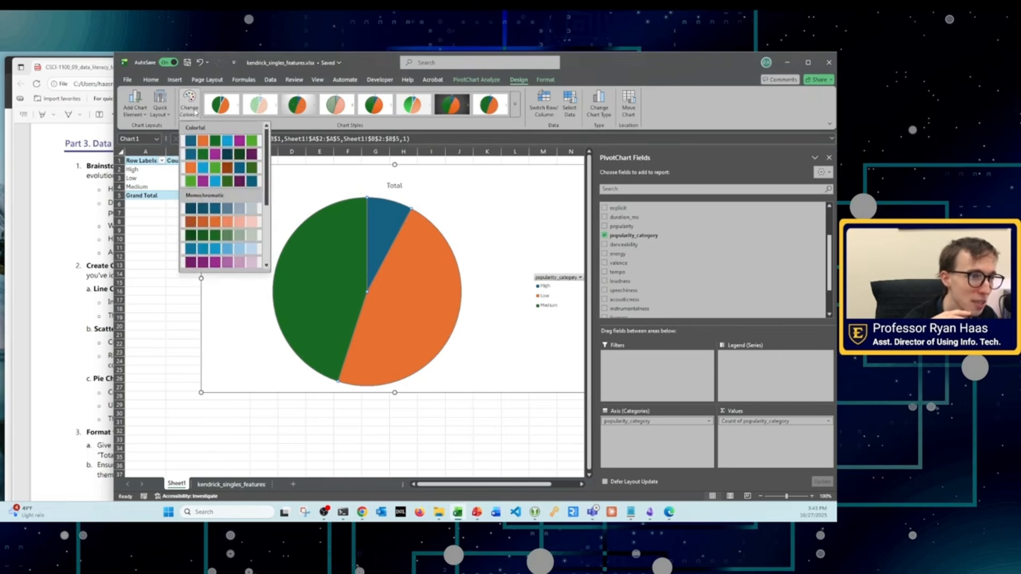
left_click(227, 173)
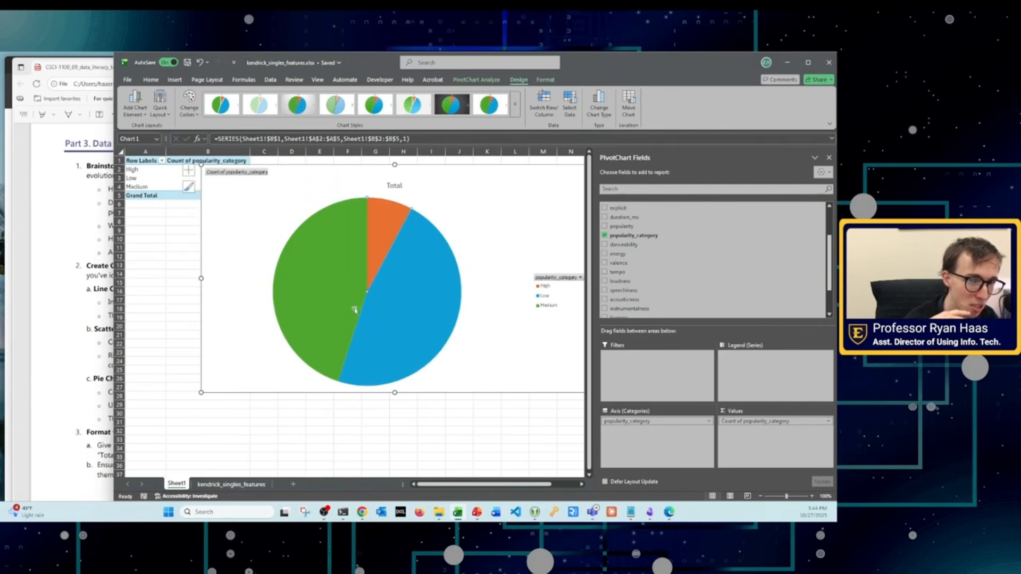
right_click(373, 240)
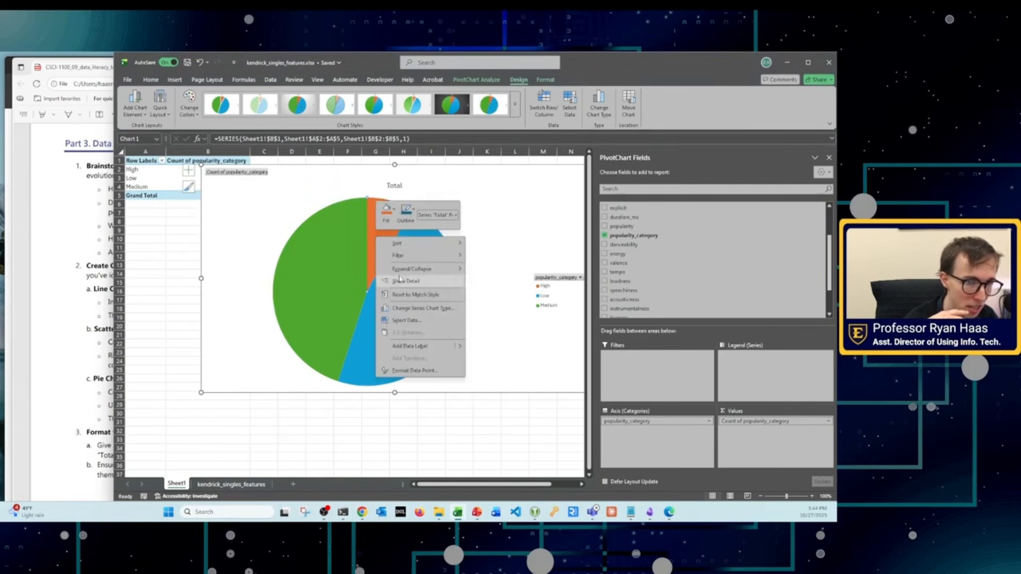
left_click(325, 282)
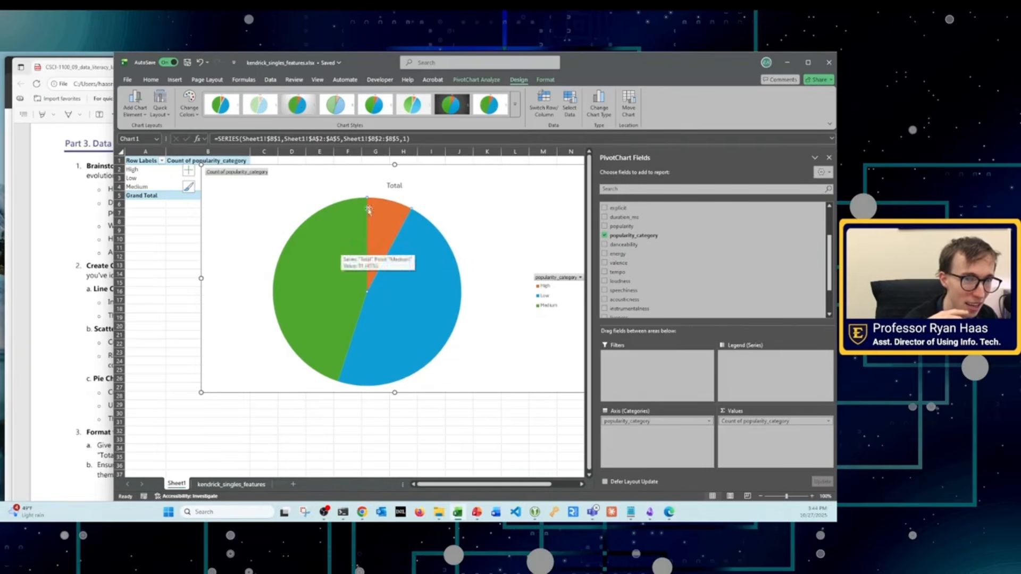
Step: Replace the pie chart's title with "Popularity of Kendrick's Singles"
double_click(394, 185)
double_click(394, 184)
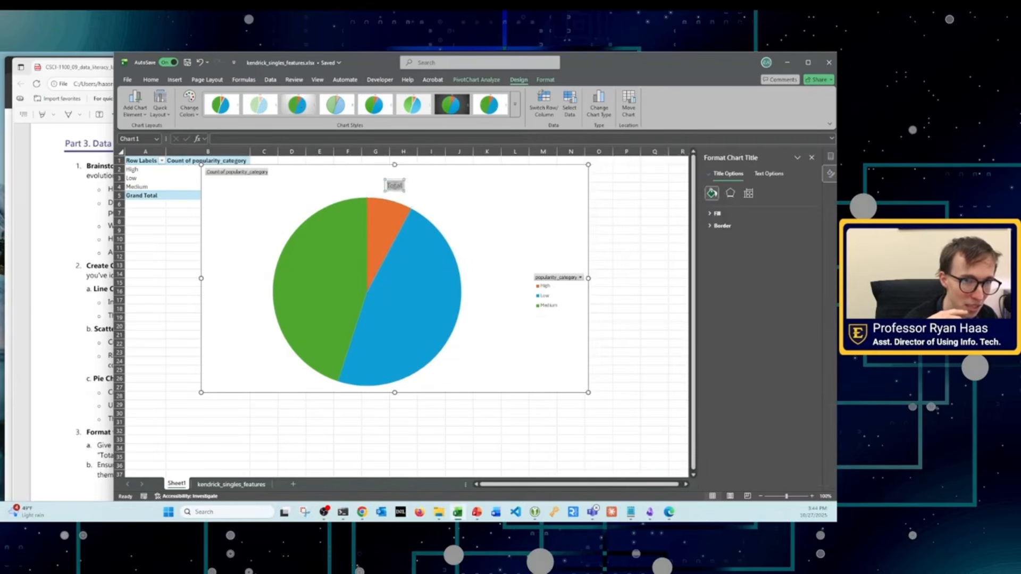
type("Pop")
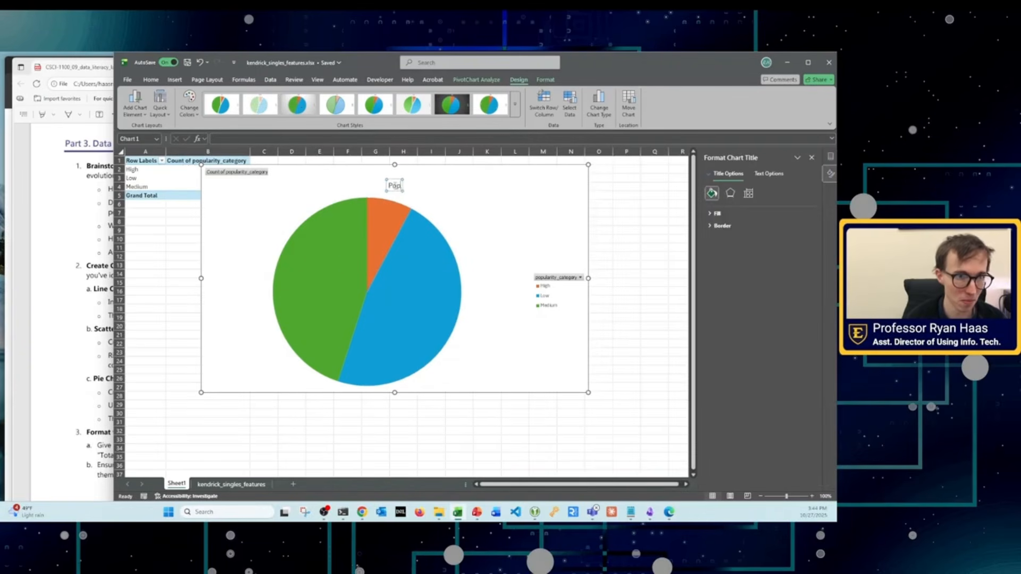
type("ularity of Kendrick's Singles")
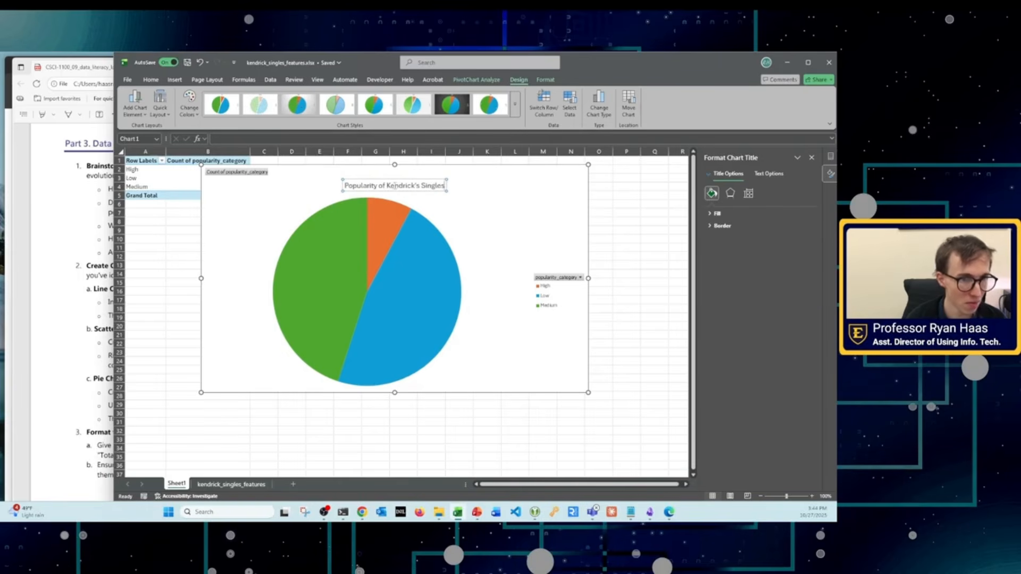
Step: Add data labels to the pie chart showing each slice's category name and percentage in white bordered boxes
left_click(342, 212)
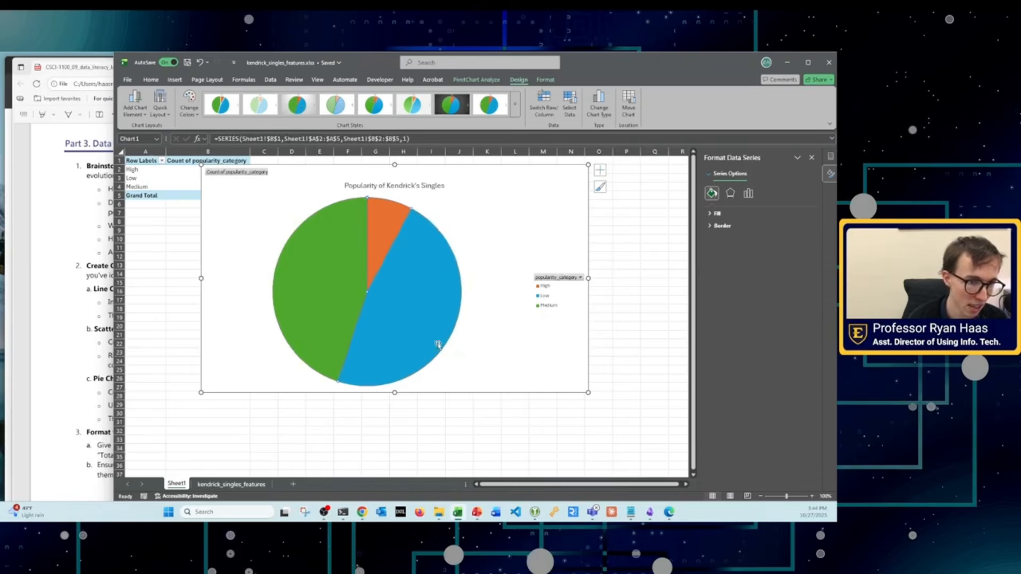
left_click(411, 285)
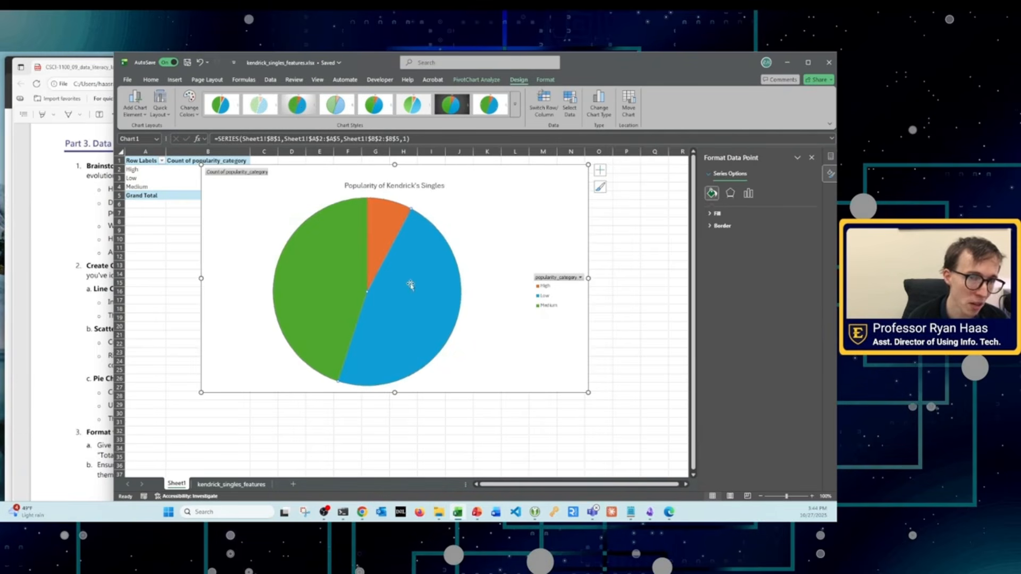
left_click(644, 198)
left_click(405, 257)
right_click(408, 286)
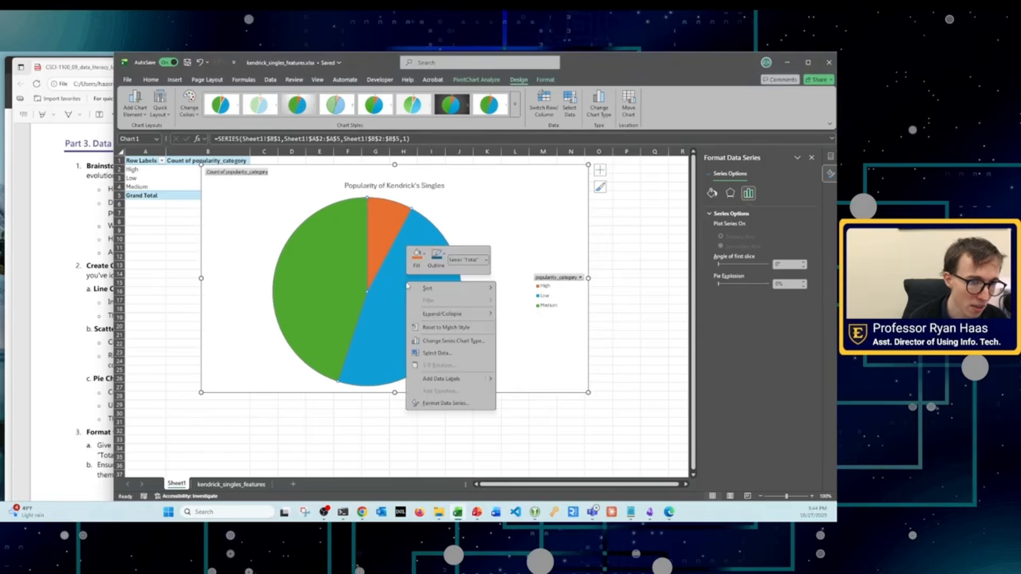
mouse_move(478, 379)
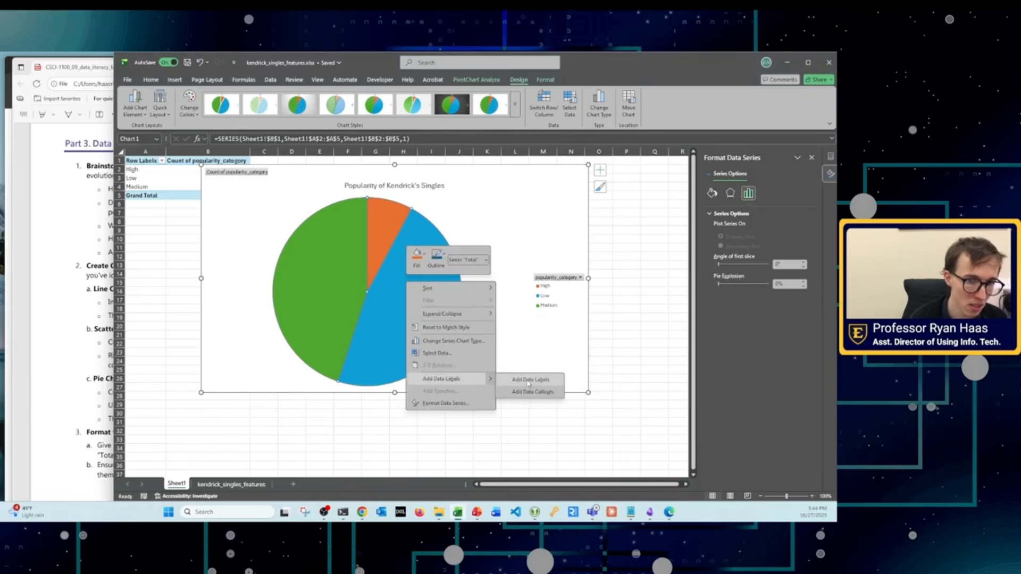
left_click(529, 381)
right_click(435, 323)
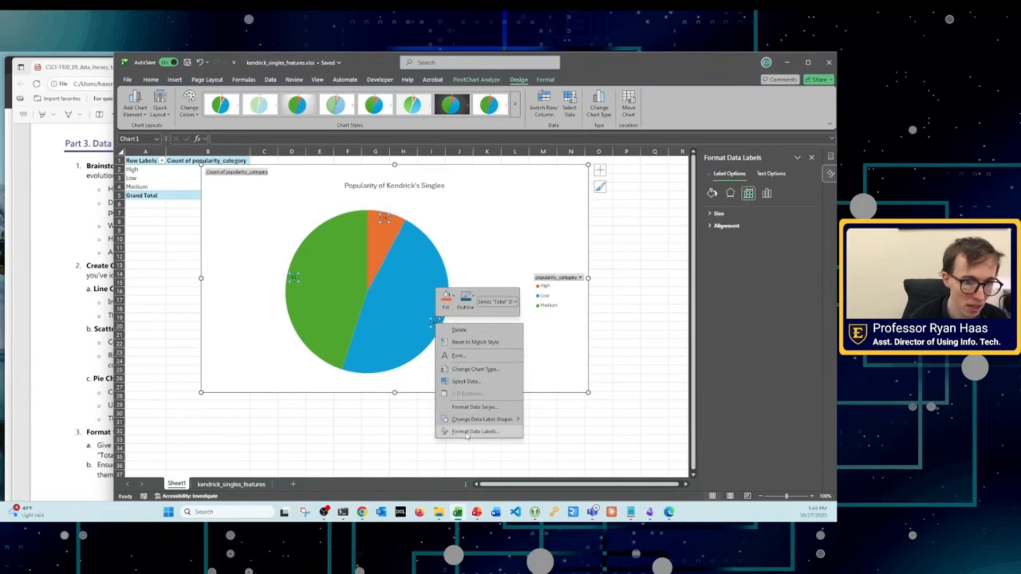
left_click(468, 434)
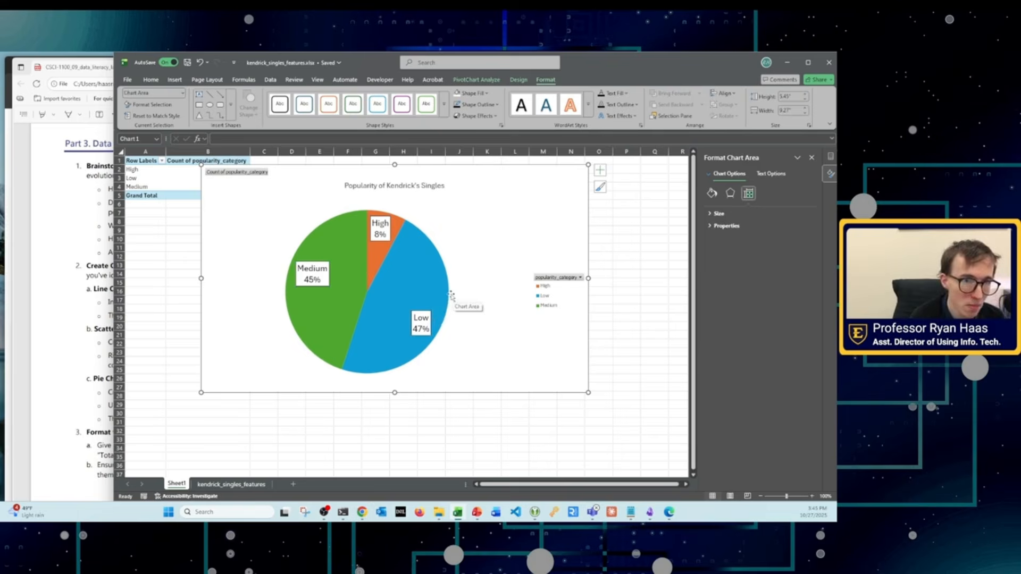
Step: Resize the popularity pie chart to span from column B through column M and down to about row 28
left_click(377, 257)
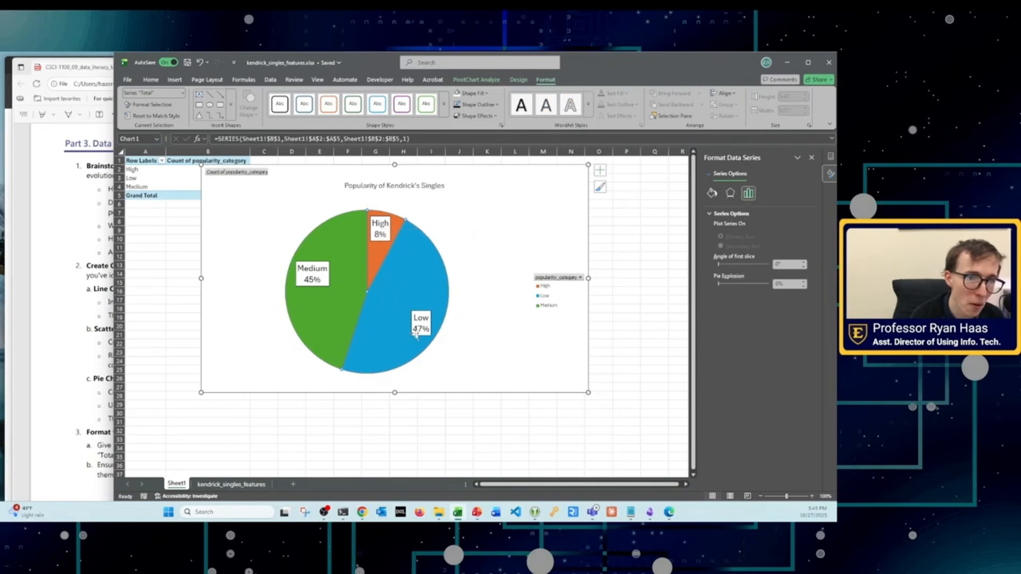
left_click(446, 296)
left_click_drag(201, 392, 279, 392)
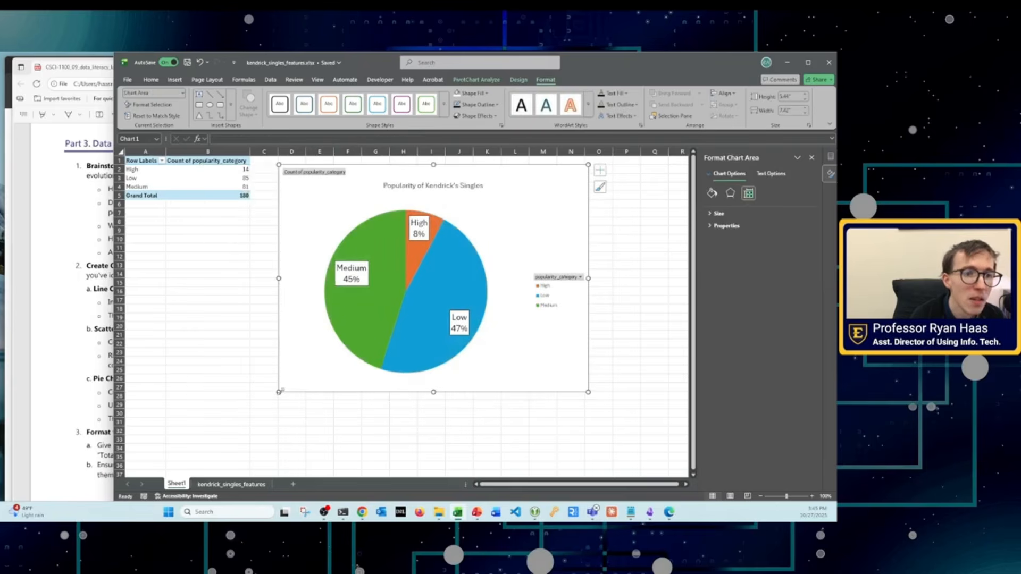
left_click_drag(589, 392, 556, 390)
left_click_drag(278, 390, 227, 400)
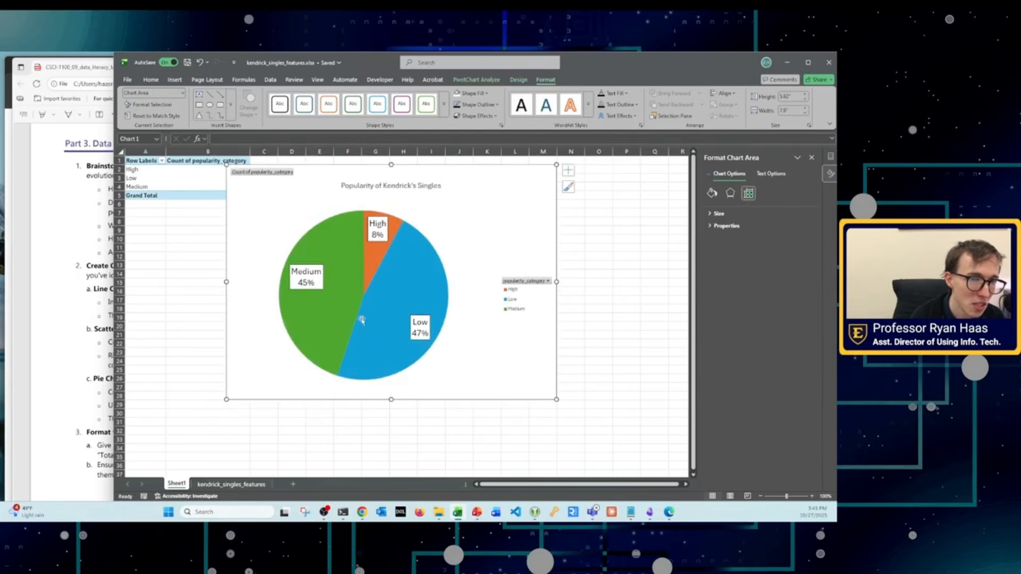
left_click(383, 242)
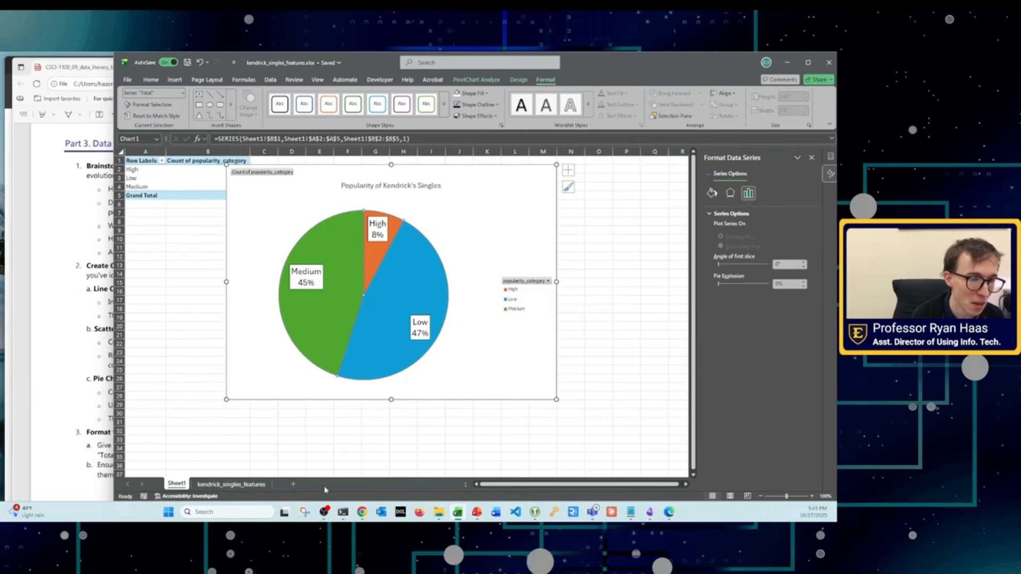
Step: Rename Sheet1, which holds the popularity PivotTable and pie chart, as "Popularity by Category"
right_click(179, 484)
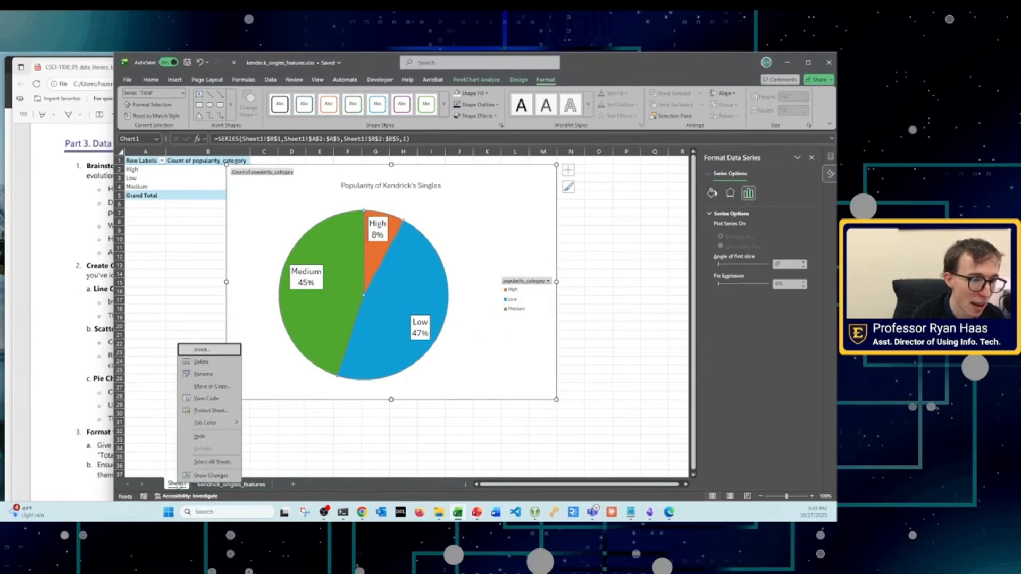
left_click(202, 378)
type("Chart")
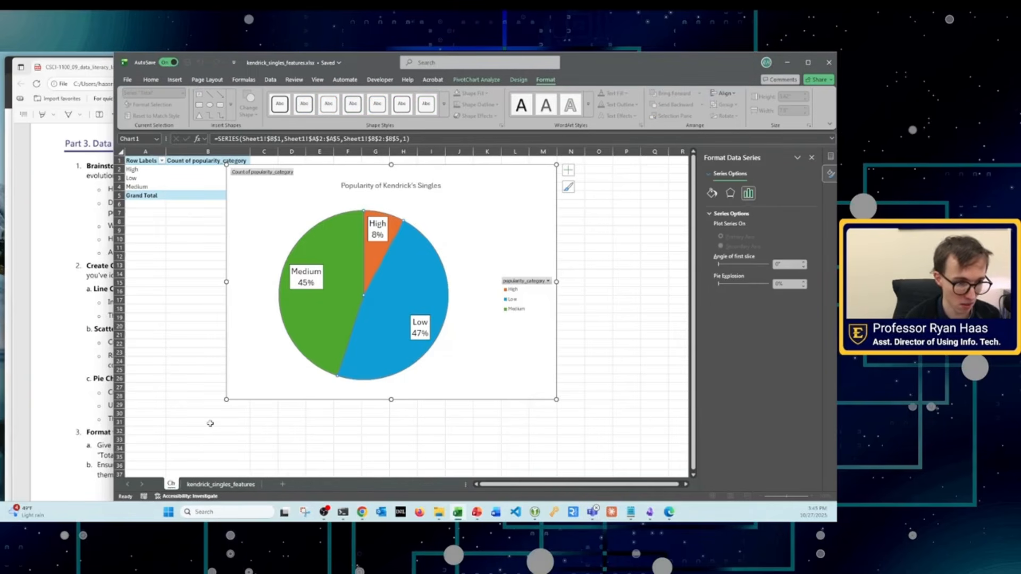
key("Return")
key("BackSpace")
key("BackSpace")
key("BackSpace")
key("BackSpace")
key("BackSpace")
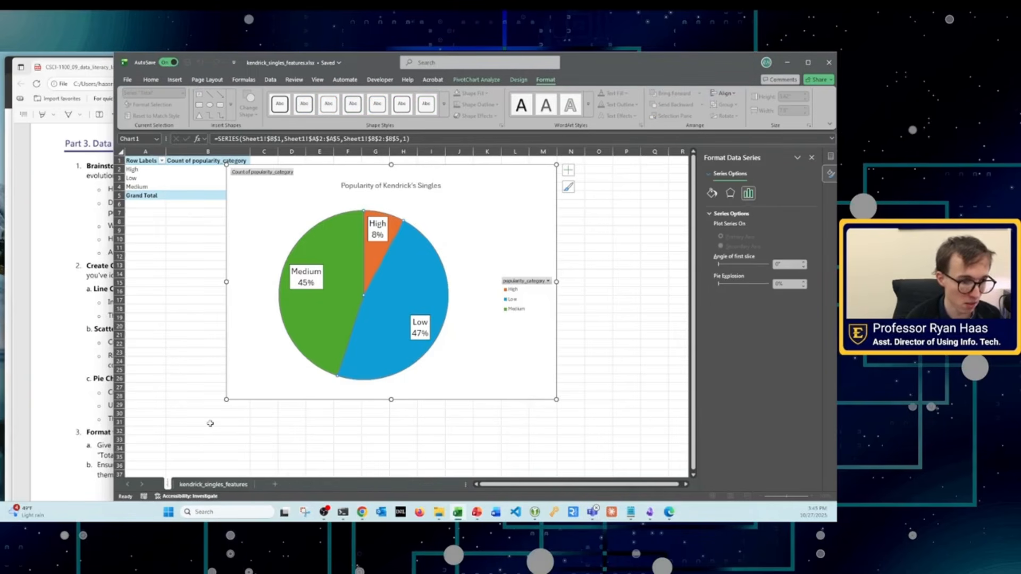
type("Popul")
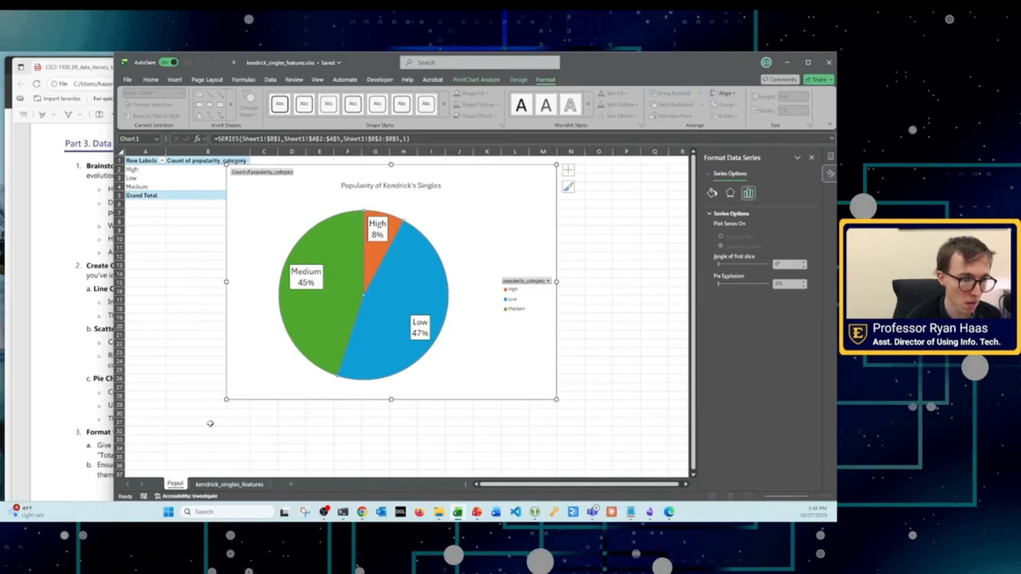
type("arity b")
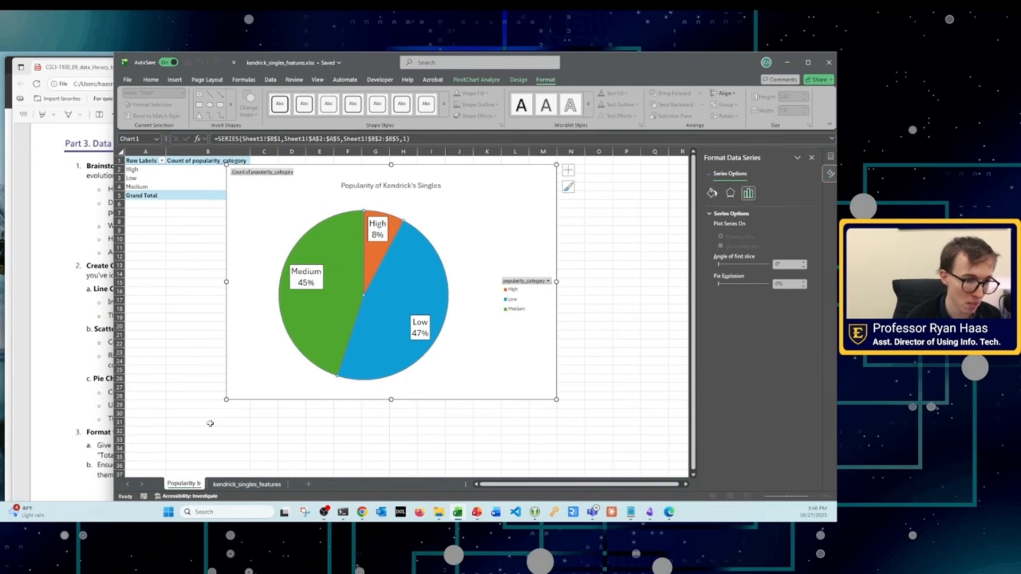
type("y Category")
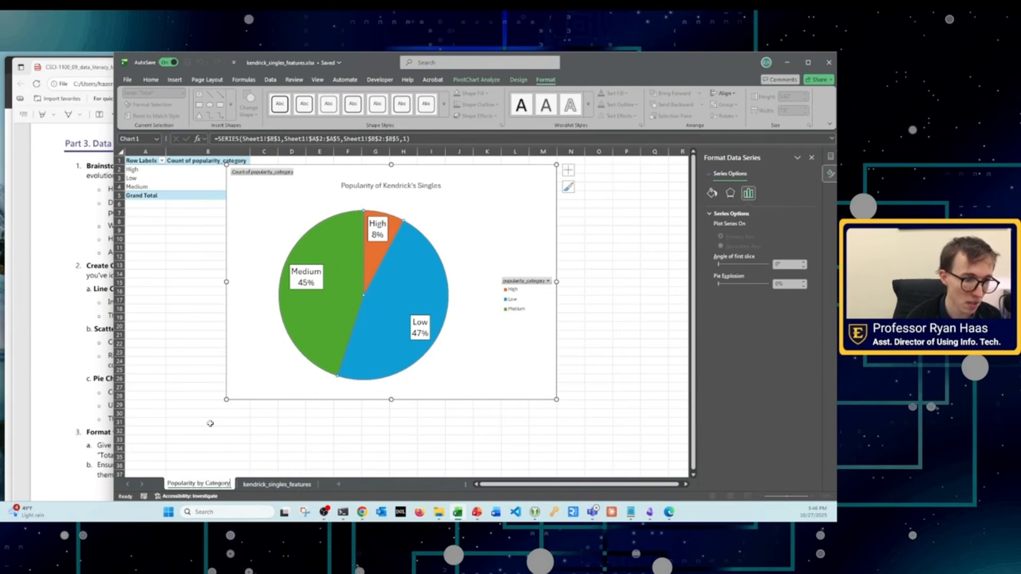
key("Return")
Step: Create a copy of the "Popularity by Category" sheet in the same workbook, placed before the original
right_click(206, 474)
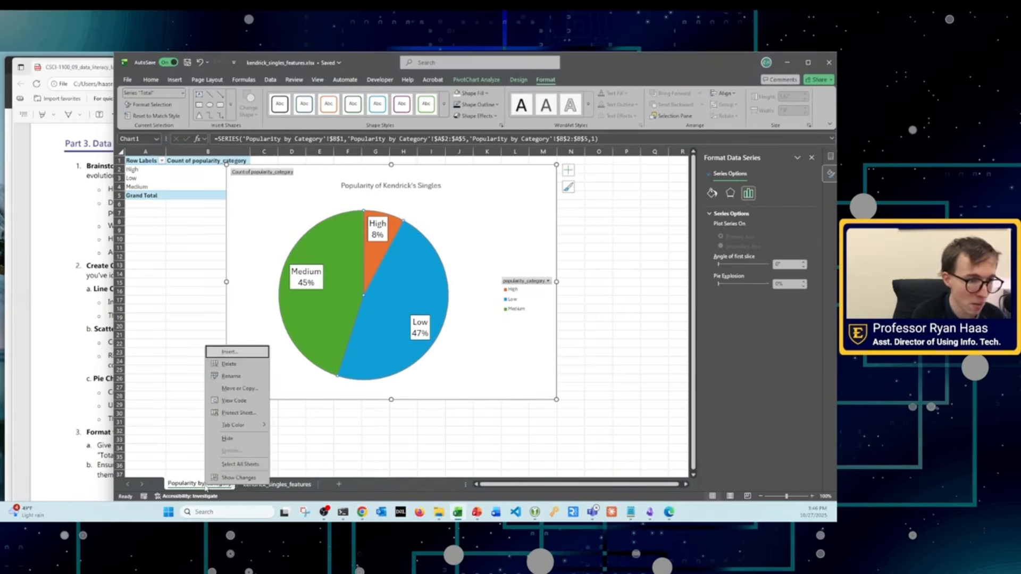
left_click(239, 388)
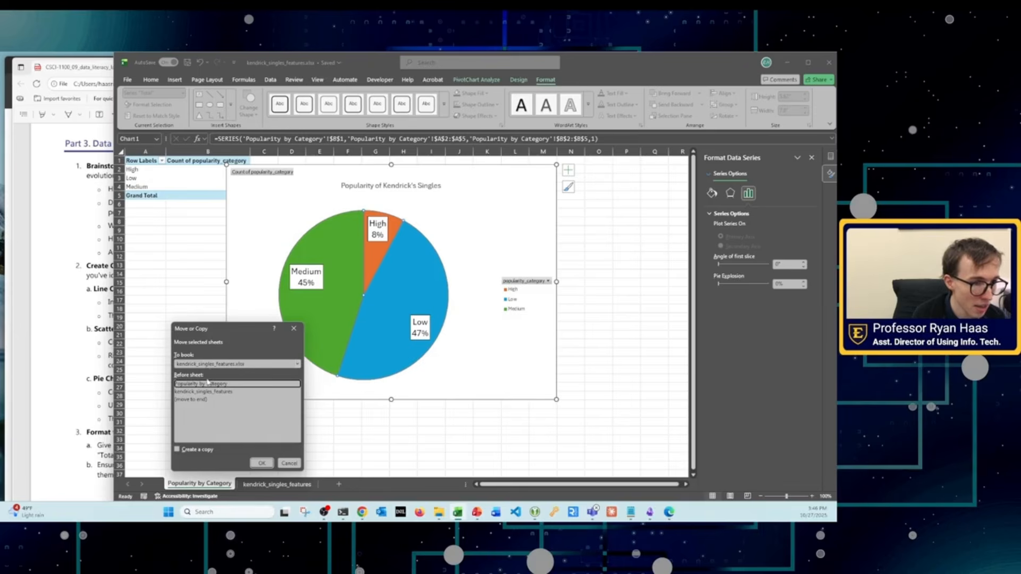
left_click(178, 449)
left_click(260, 463)
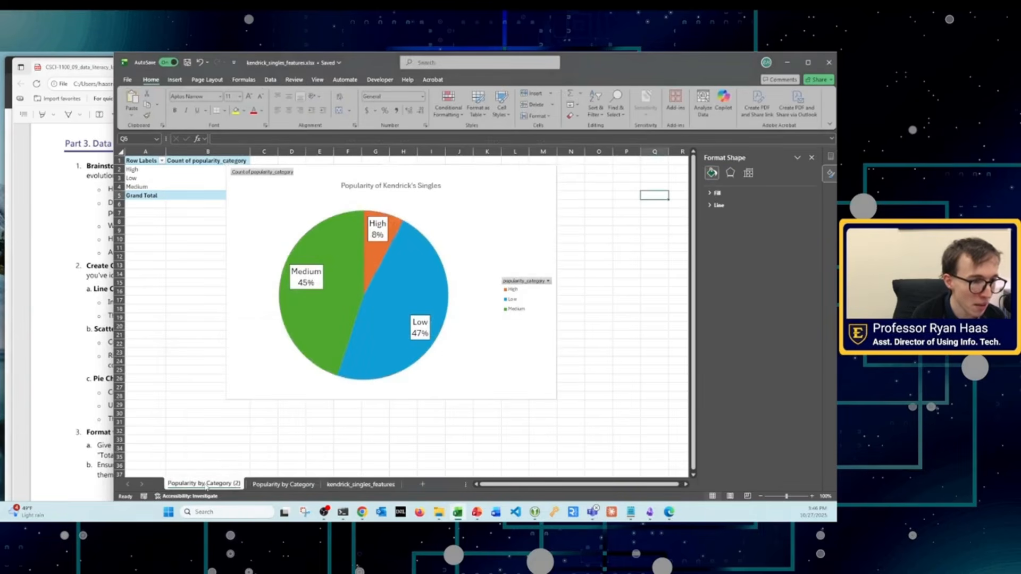
right_click(207, 487)
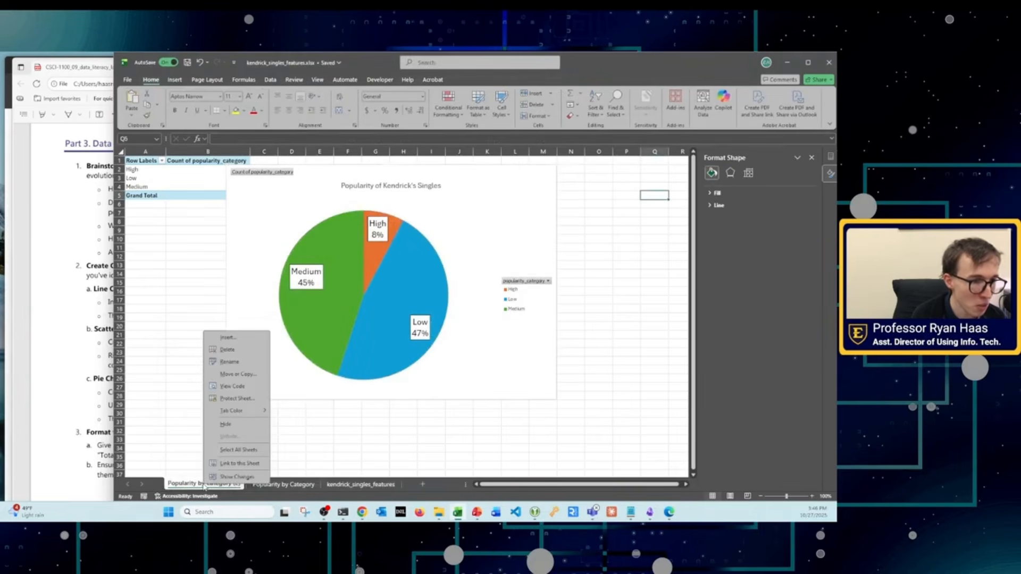
Step: Switch to the lab PDF and examine Part 3's PivotChart instructions and its line, scatter and pie chart examples
left_click(97, 373)
scroll(197, 379, "down", 5)
scroll(260, 369, "up", 4)
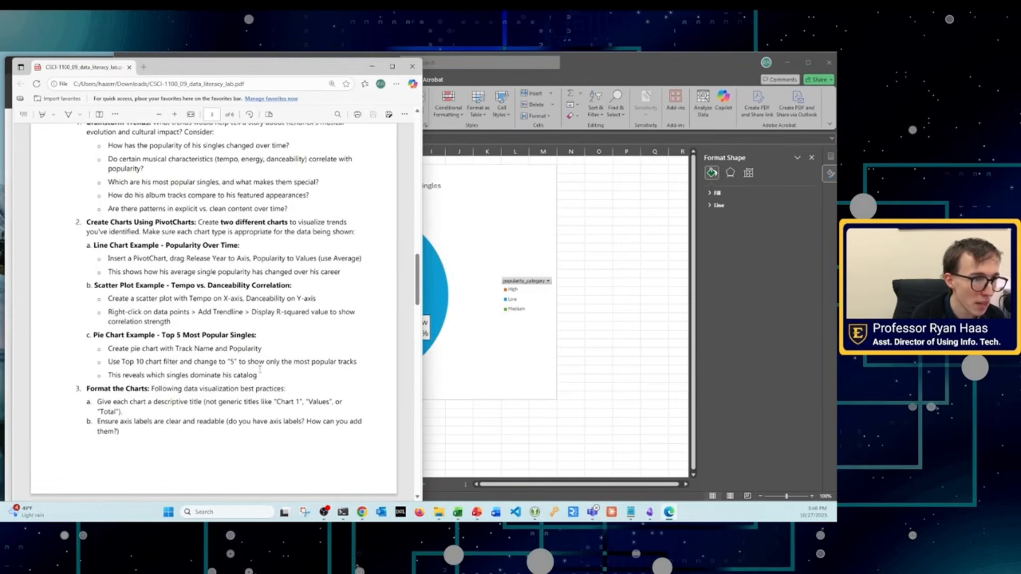
scroll(192, 316, "up", 2)
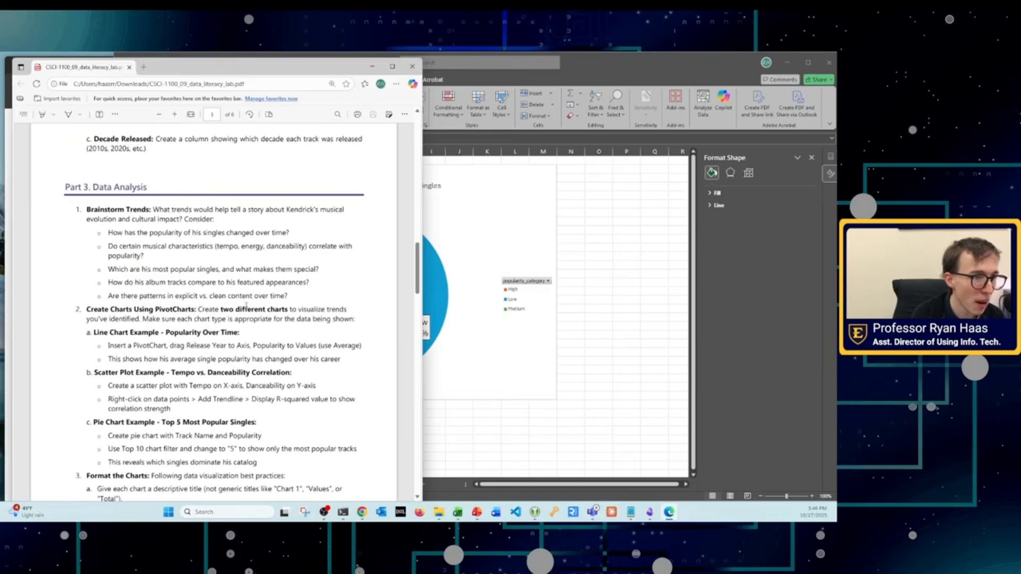
scroll(246, 305, "down", 10)
scroll(244, 360, "down", 3)
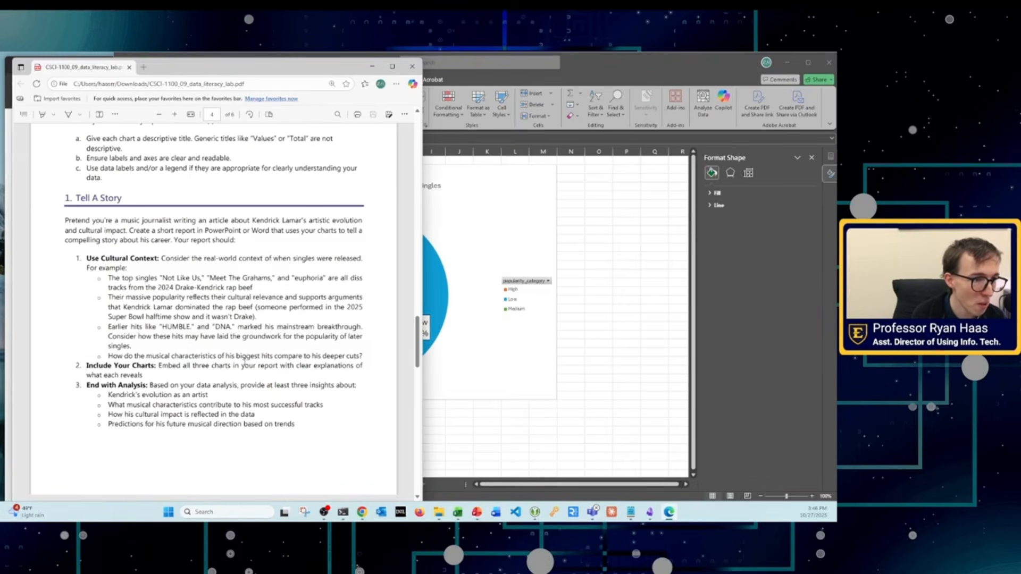
scroll(244, 359, "up", 12)
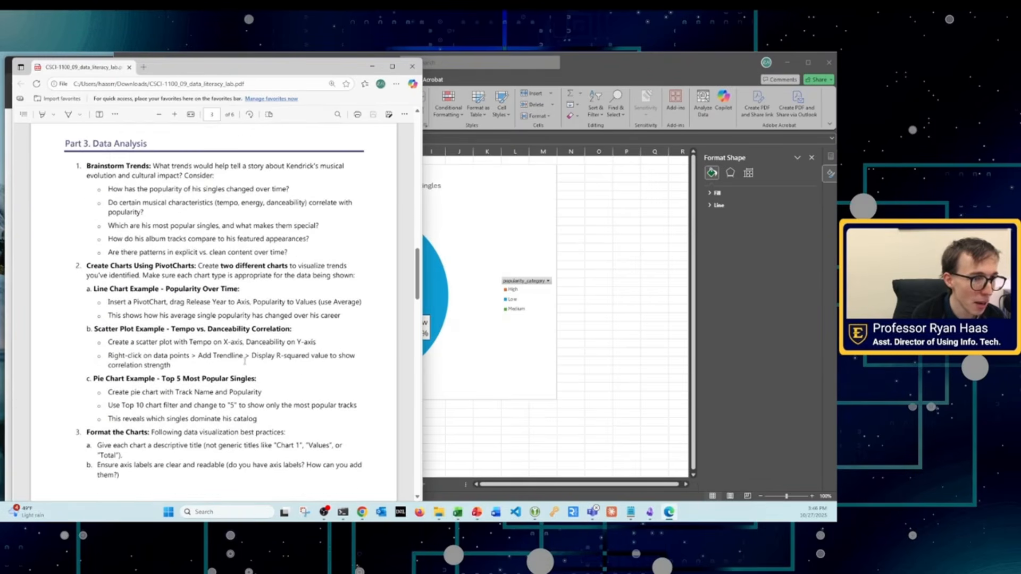
left_click_drag(94, 287, 269, 425)
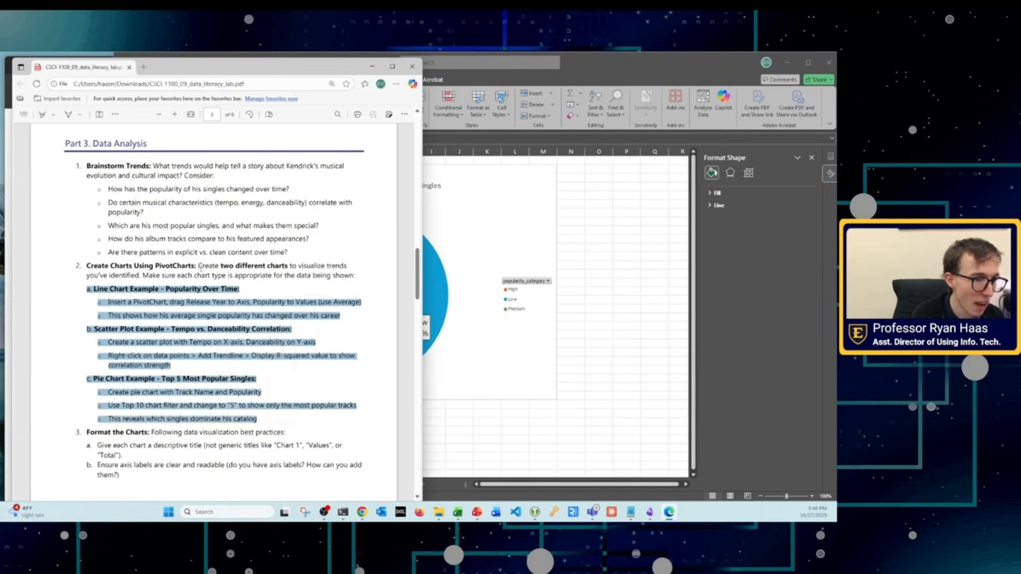
left_click_drag(195, 266, 296, 283)
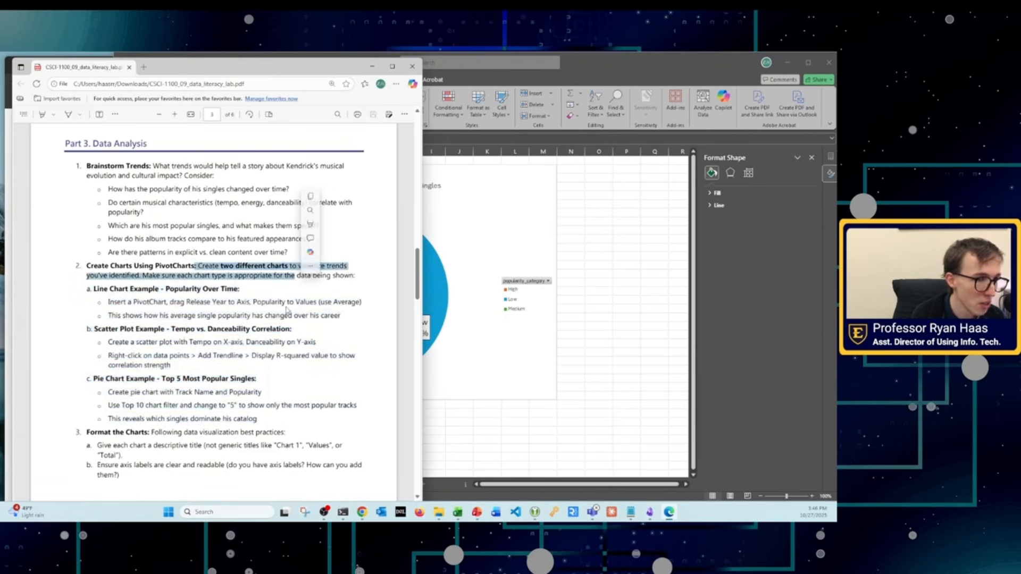
Step: Examine the lab's chart formatting, Tell A Story and Assessment Criteria sections, especially how many chart types are required
scroll(243, 320, "down", 10)
scroll(243, 321, "down", 2)
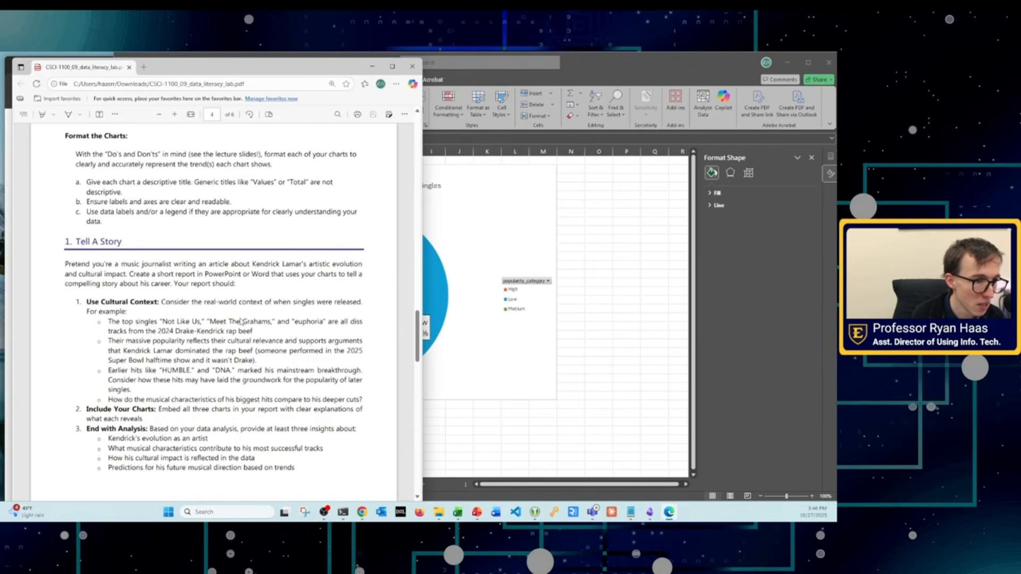
scroll(188, 393, "down", 5)
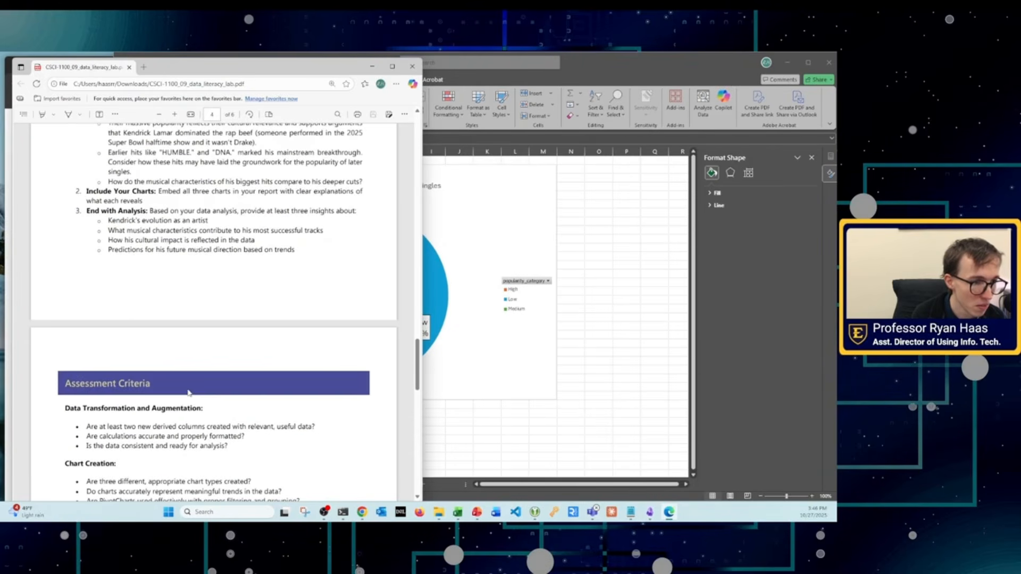
scroll(188, 393, "down", 4)
left_click_drag(99, 308, 237, 314)
scroll(239, 320, "up", 9)
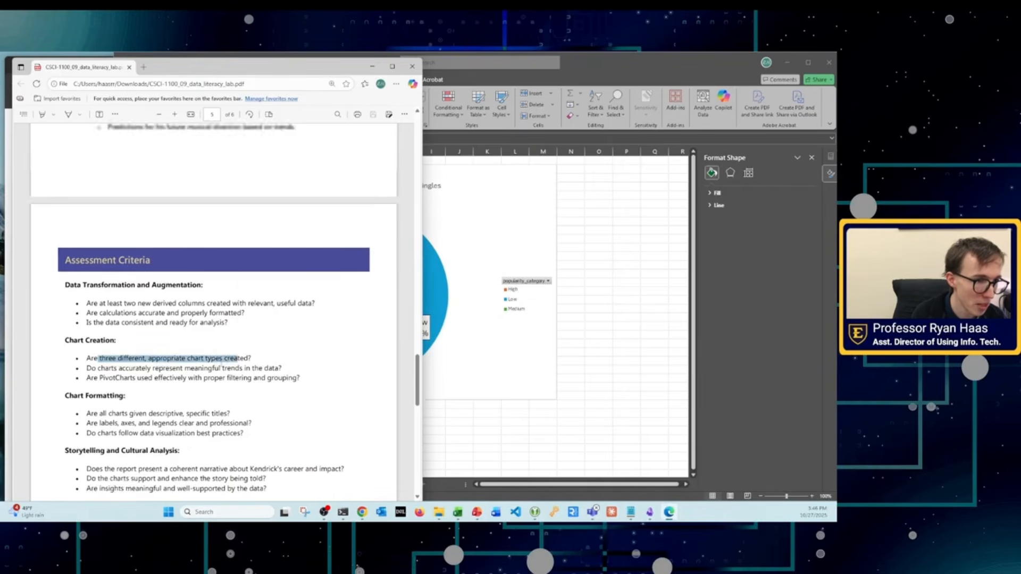
scroll(244, 383, "down", 7)
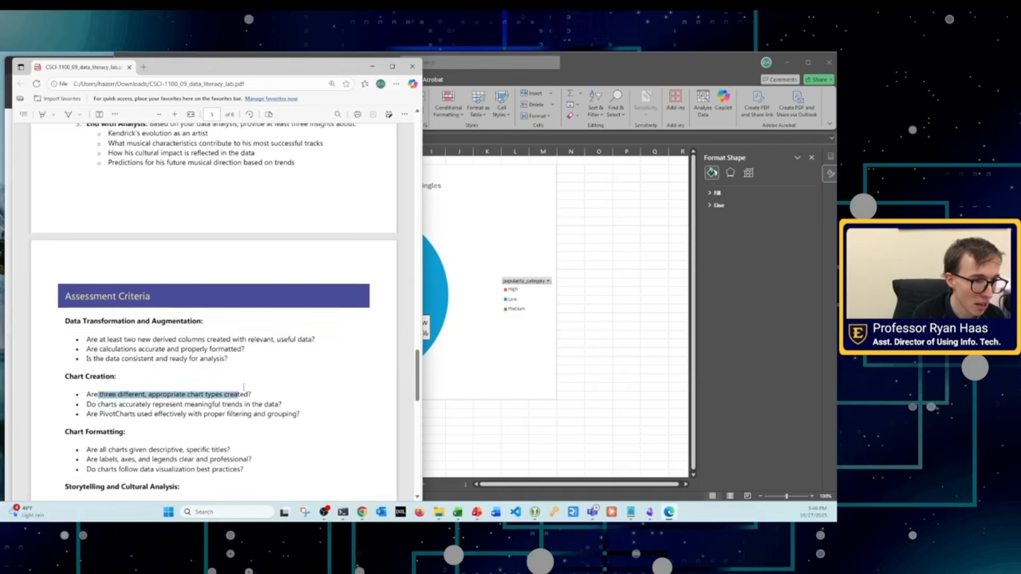
Step: Switch back to the Excel workbook and set the pie chart title's font size to 20 on the copied sheet
left_click(470, 278)
left_click(376, 185)
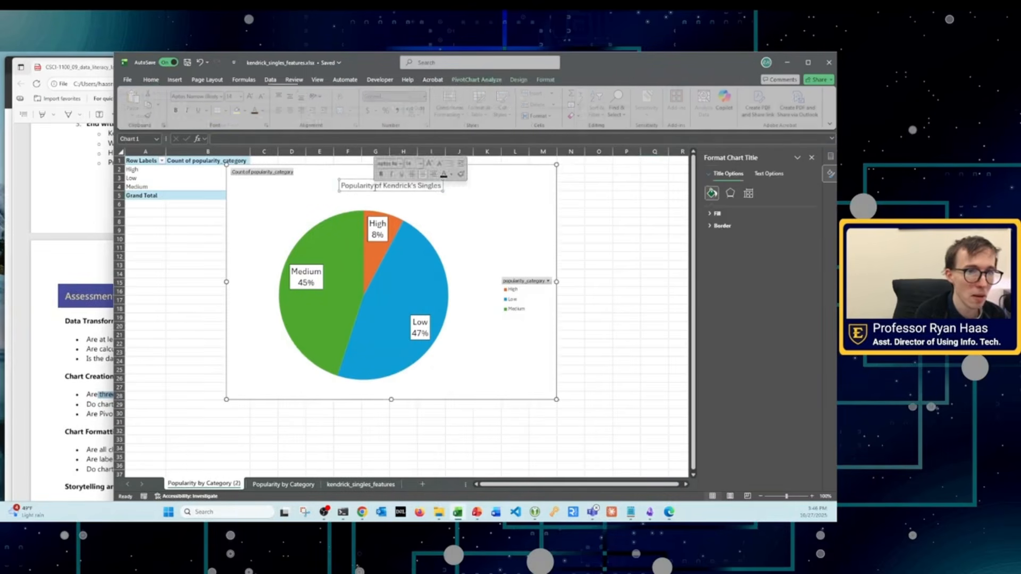
double_click(428, 185)
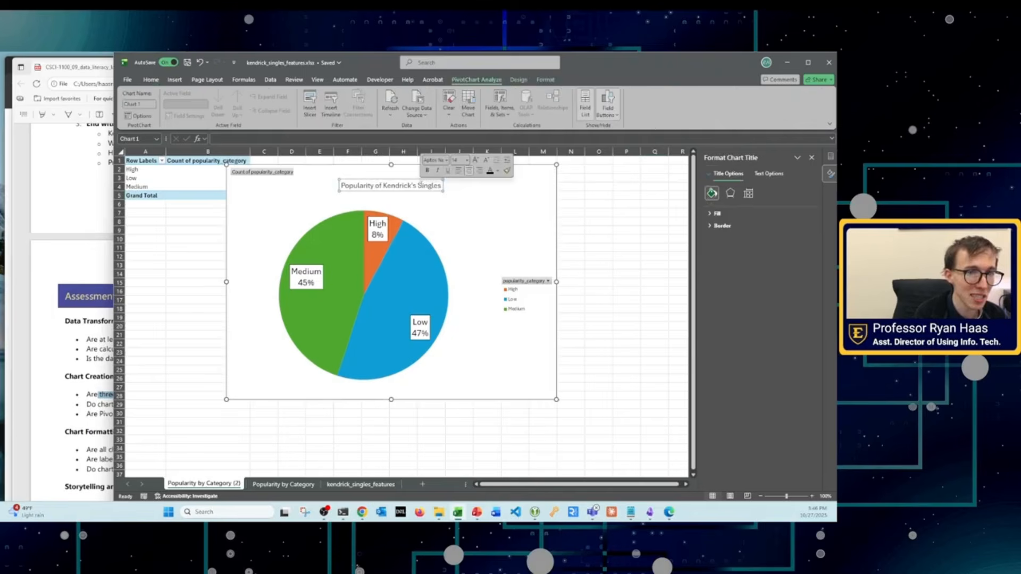
left_click(145, 81)
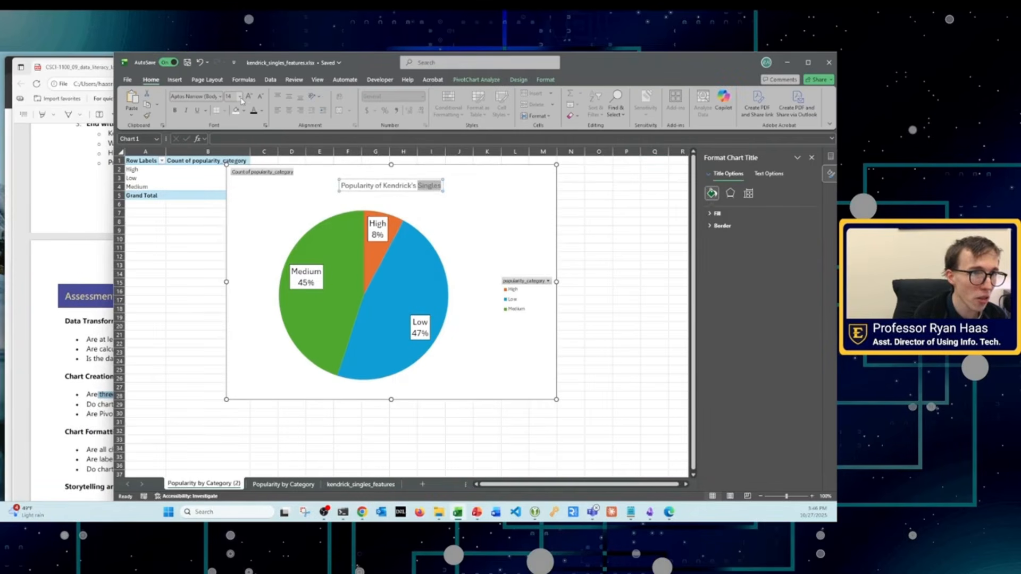
left_click(239, 96)
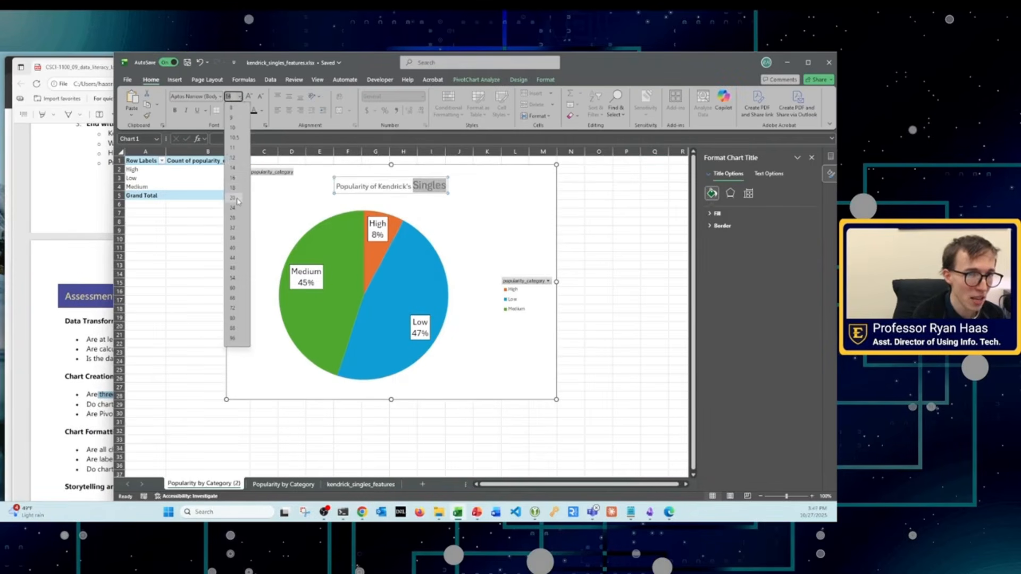
double_click(380, 187)
key("ctrl+a")
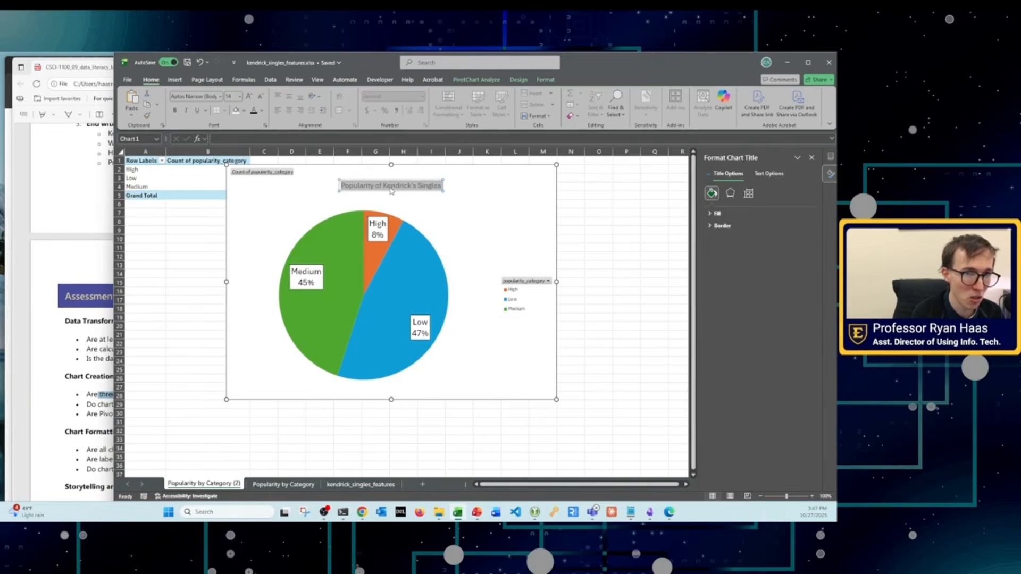
left_click(239, 97)
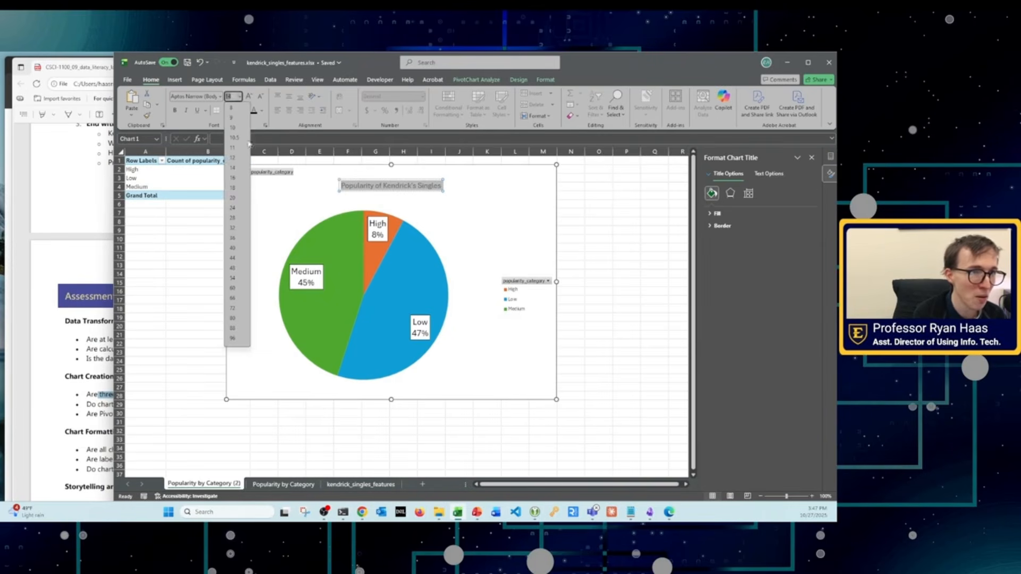
left_click(232, 198)
left_click(380, 169)
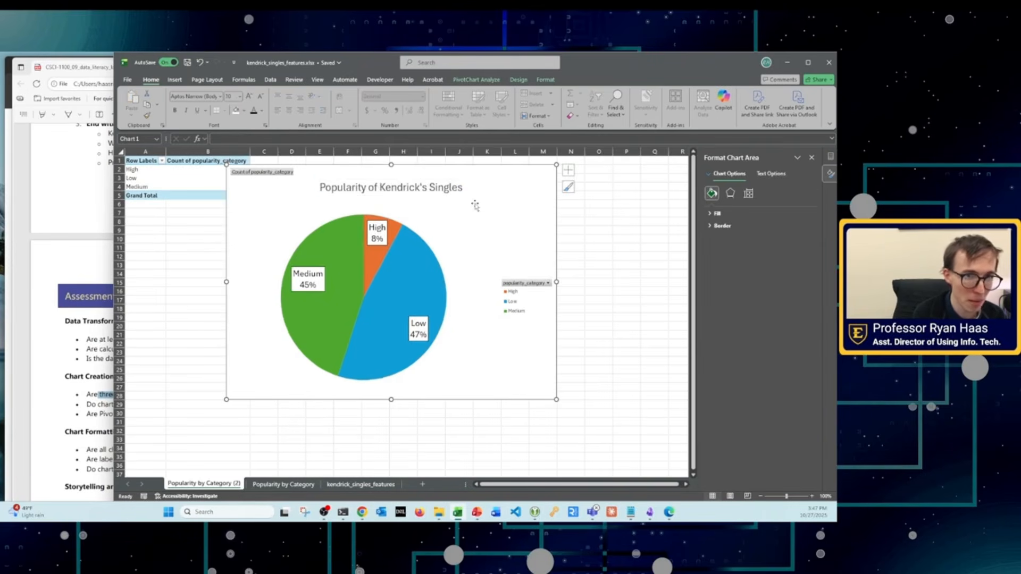
Step: Rename the copied sheet "Popularity by Category (2)" as "Popularity by Year"
left_click(280, 487)
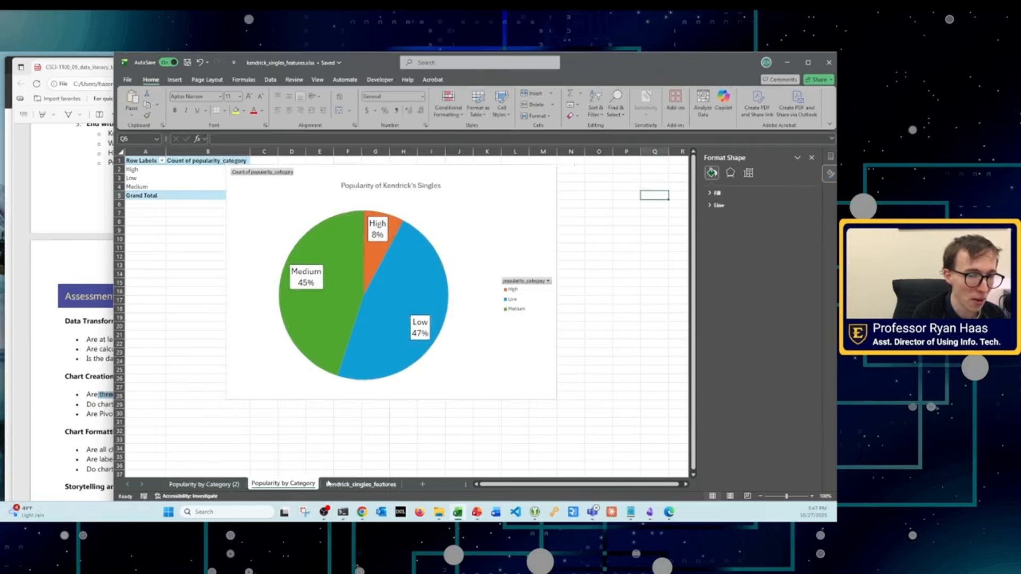
left_click(203, 484)
right_click(212, 483)
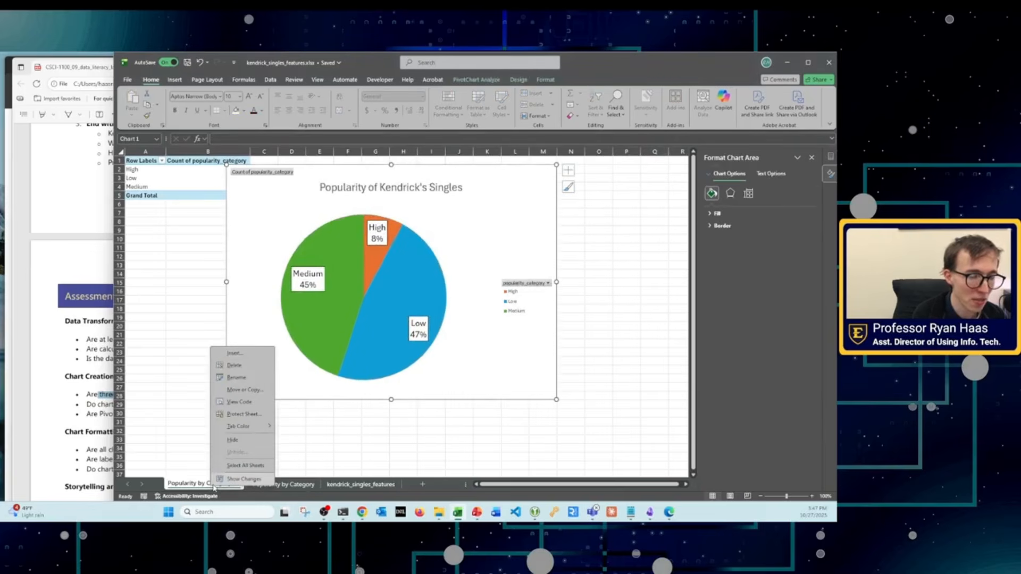
left_click(235, 378)
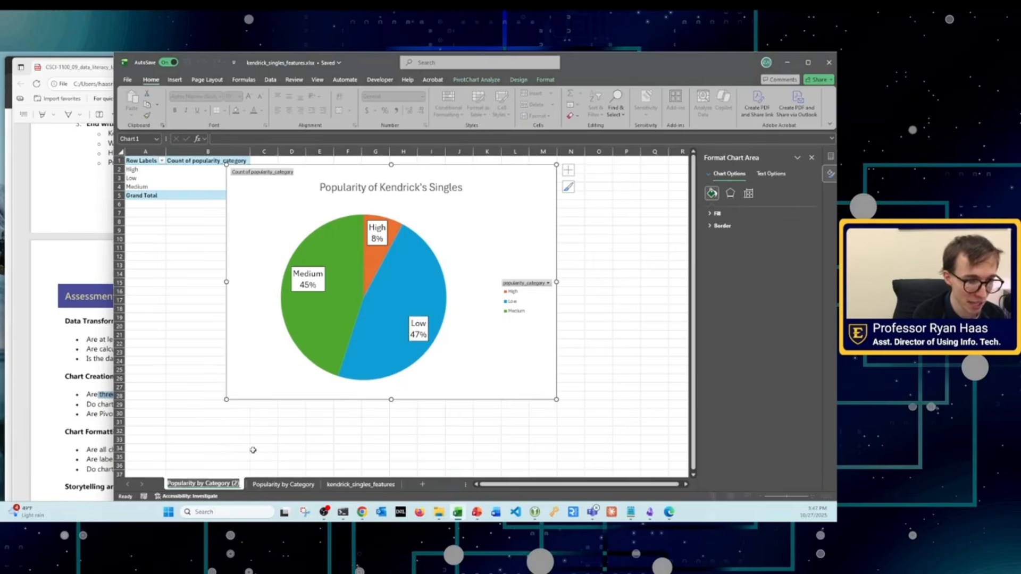
type("Popular")
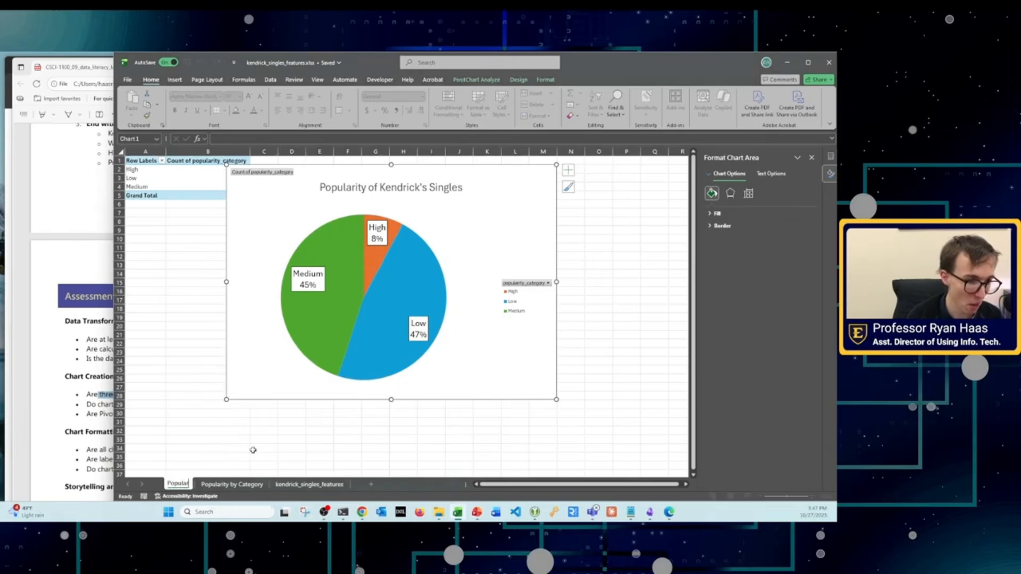
type("ity over t")
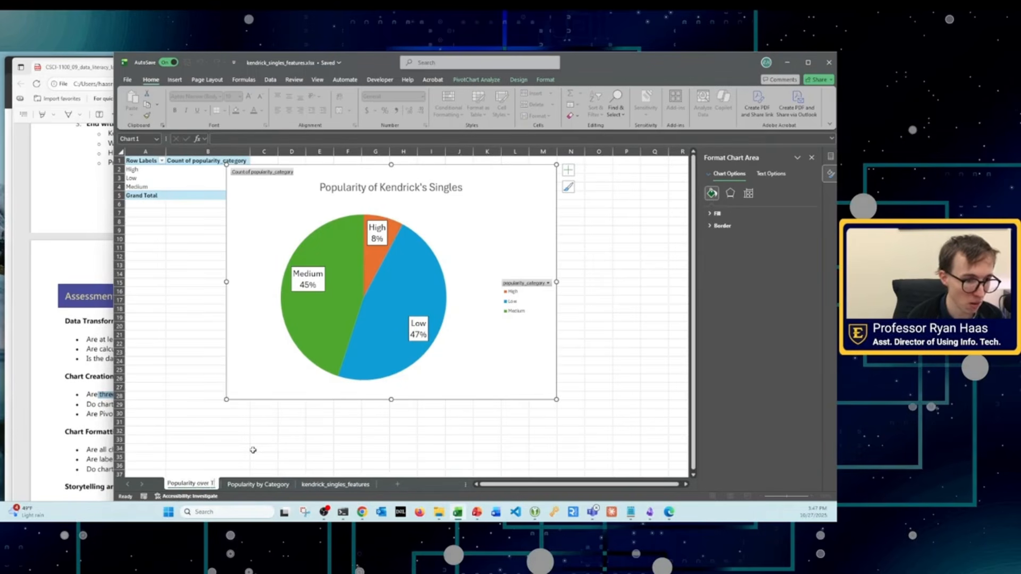
key("BackSpace")
key("BackSpace")
key("BackSpace")
key("BackSpace")
key("BackSpace")
key("BackSpace")
key("BackSpace")
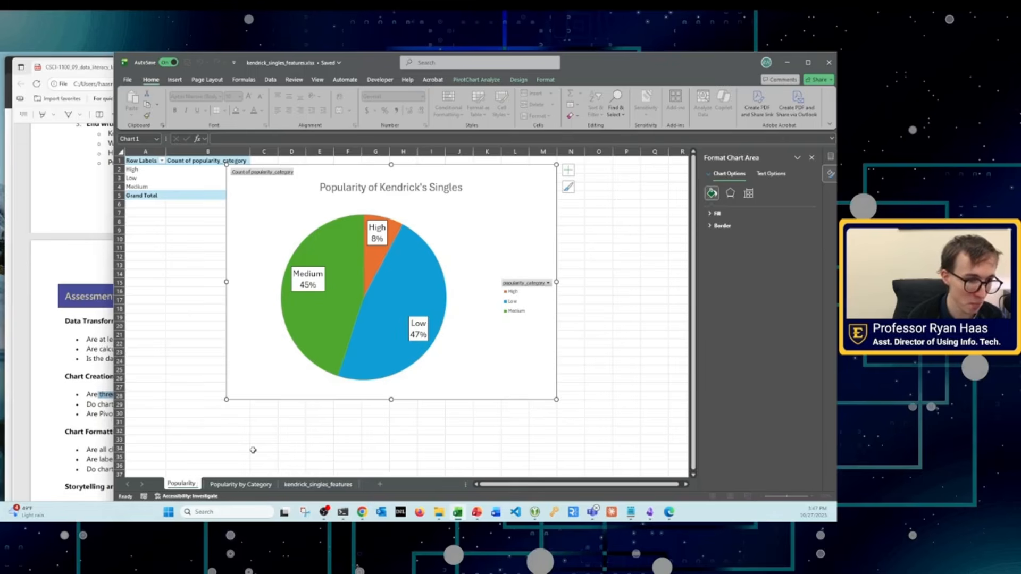
type("by Year")
key("Return")
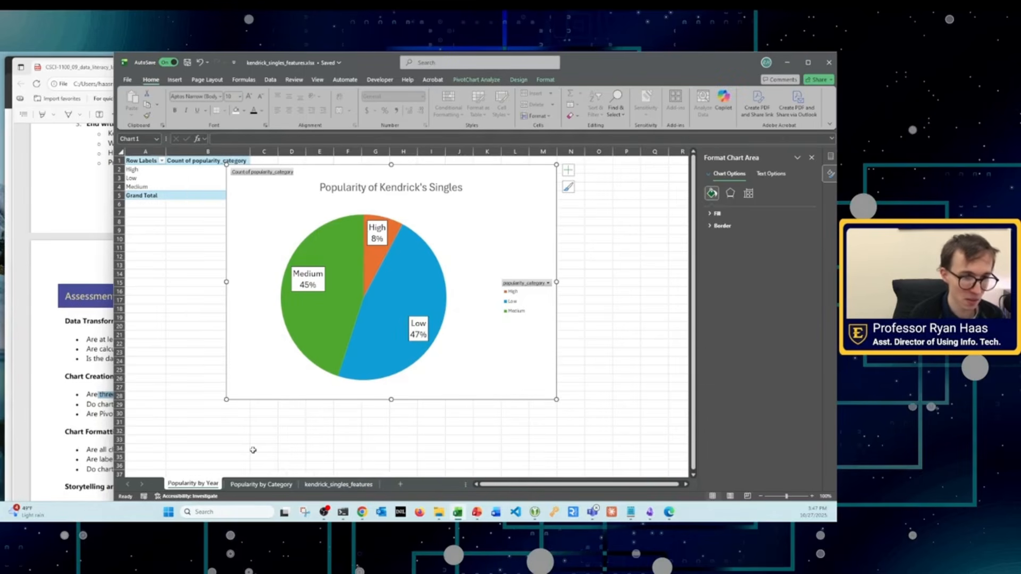
Step: Show the copied chart's PivotChart field list, widen it and remove popularity_category from the chart
left_click(384, 257)
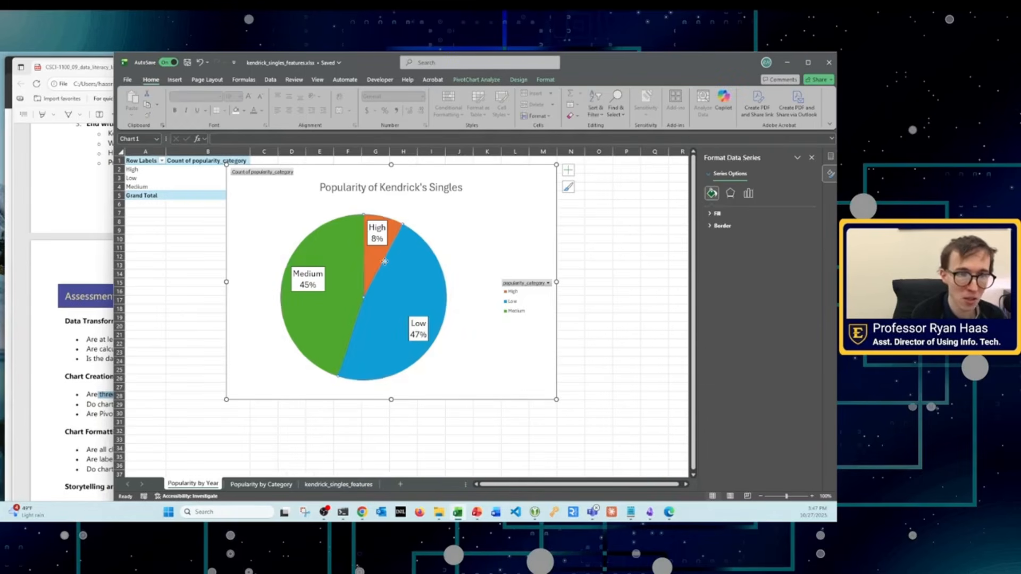
left_click(508, 229)
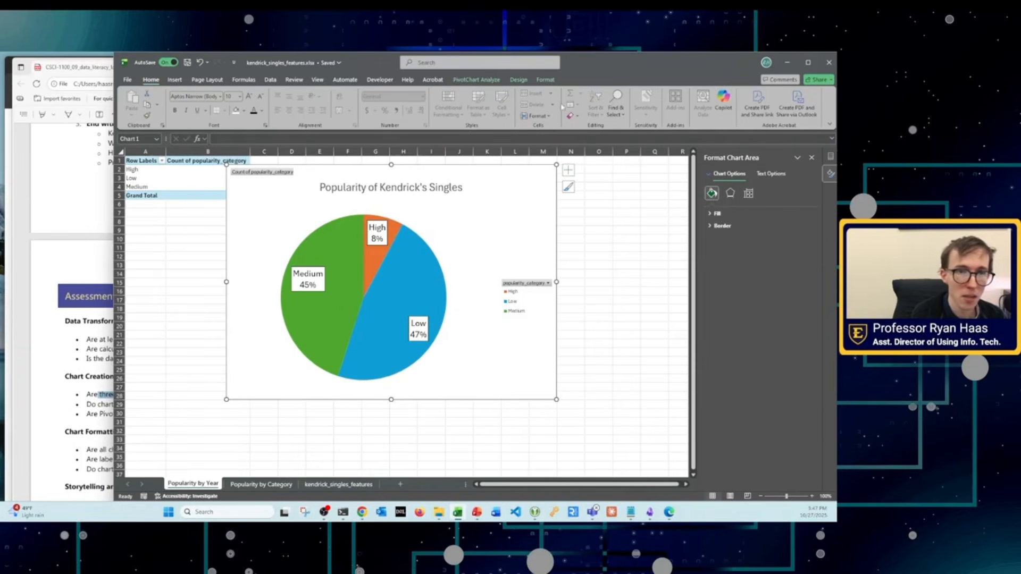
left_click(477, 80)
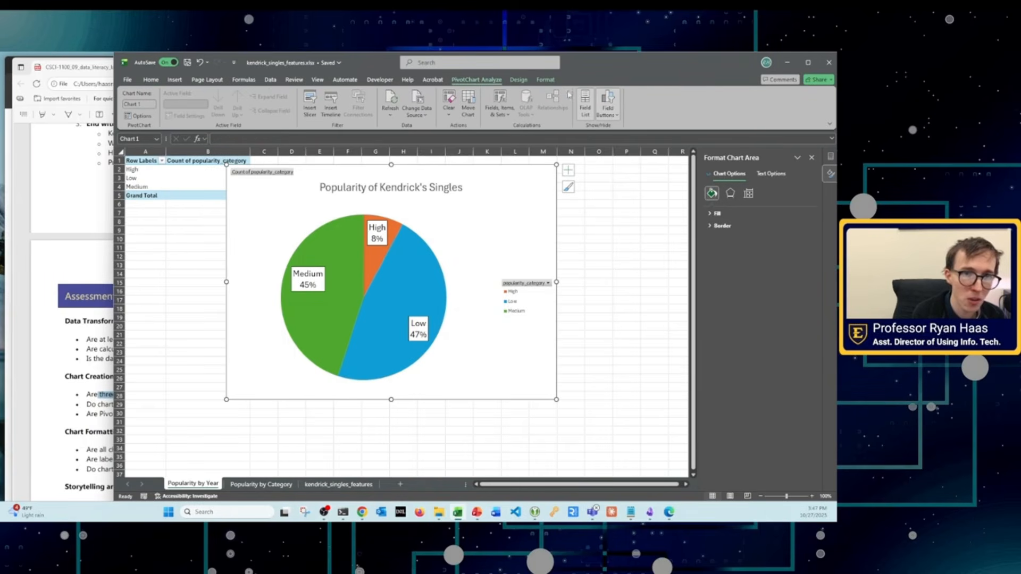
left_click(583, 100)
left_click(583, 101)
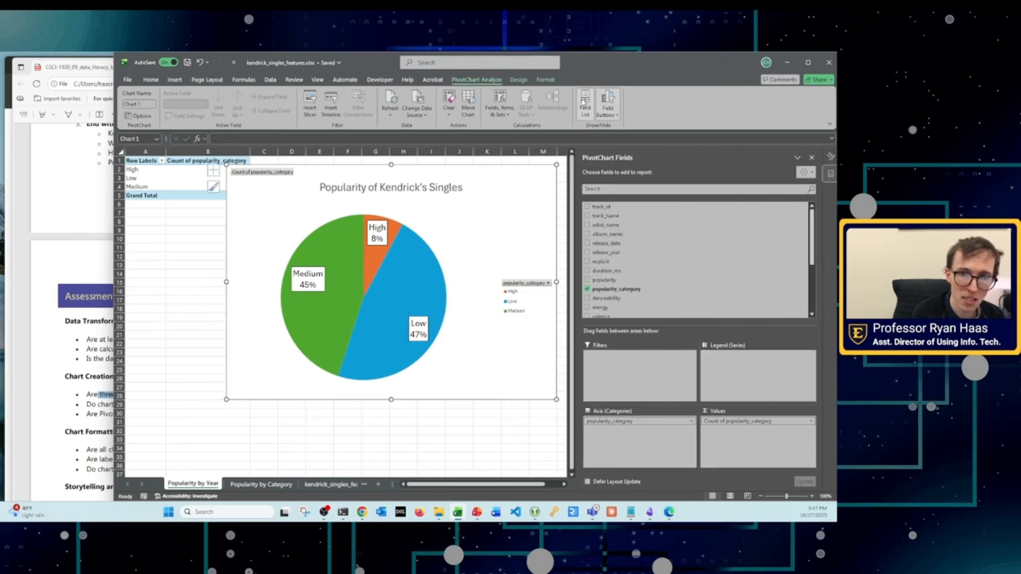
scroll(692, 239, "down", 1)
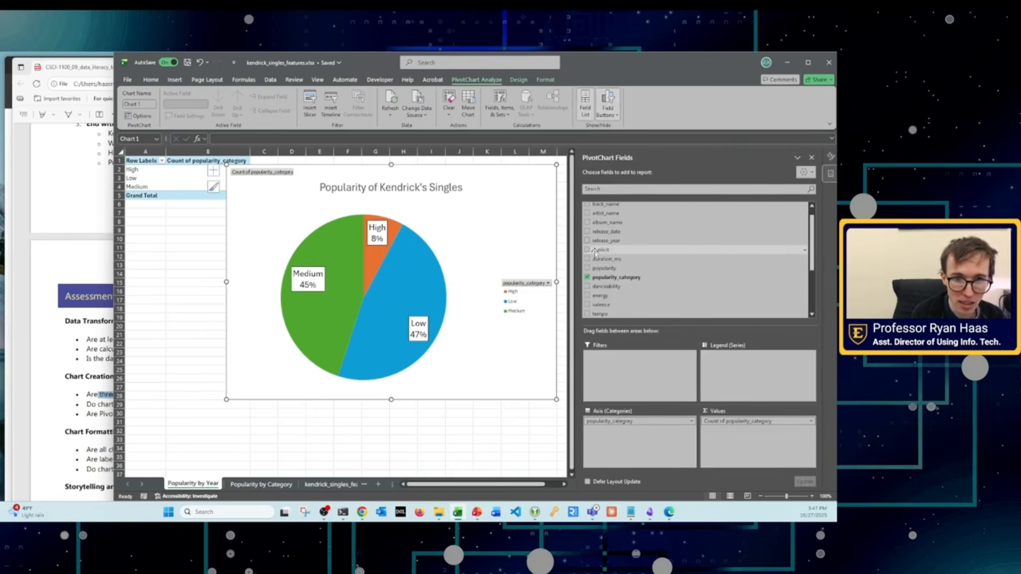
left_click_drag(577, 253, 473, 254)
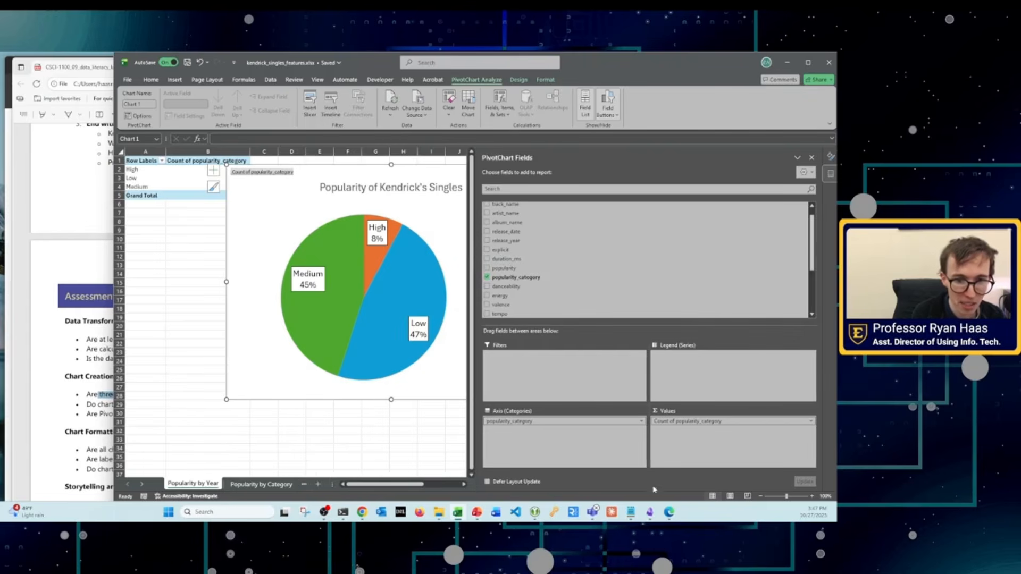
left_click(487, 277)
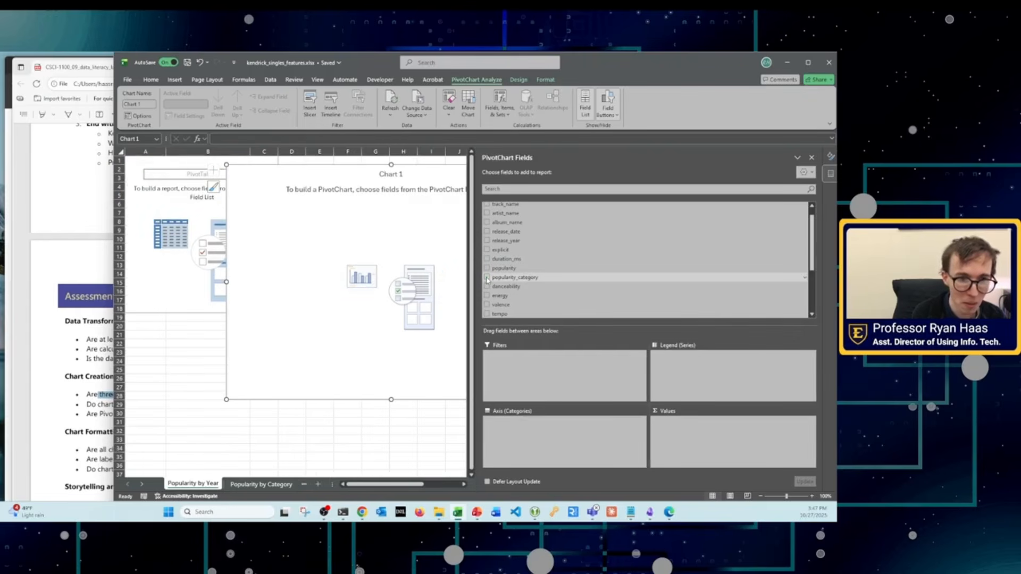
Step: Add the popularity field to the PivotChart's values
scroll(537, 287, "down", 3)
scroll(530, 293, "up", 3)
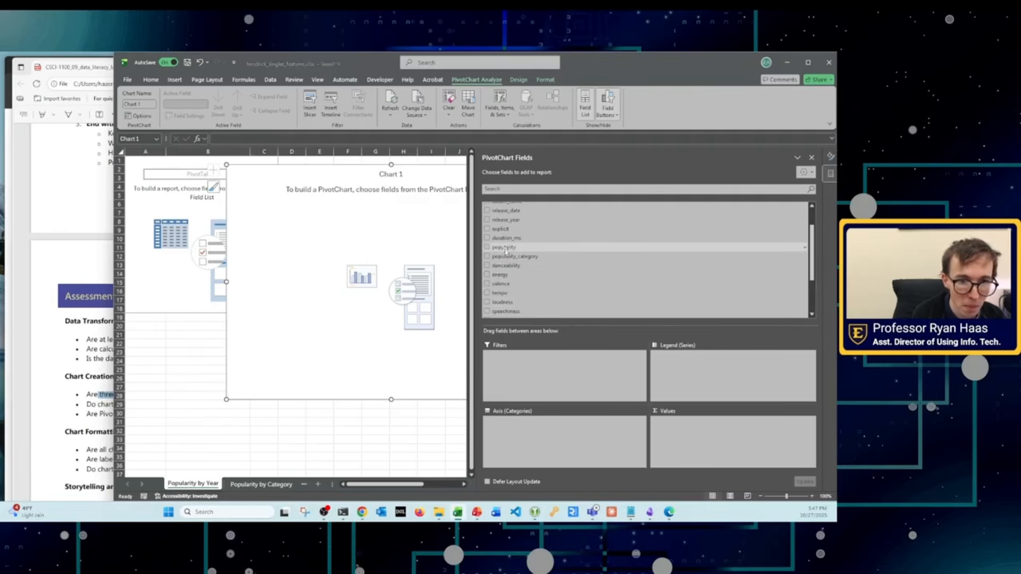
left_click_drag(505, 247, 673, 428)
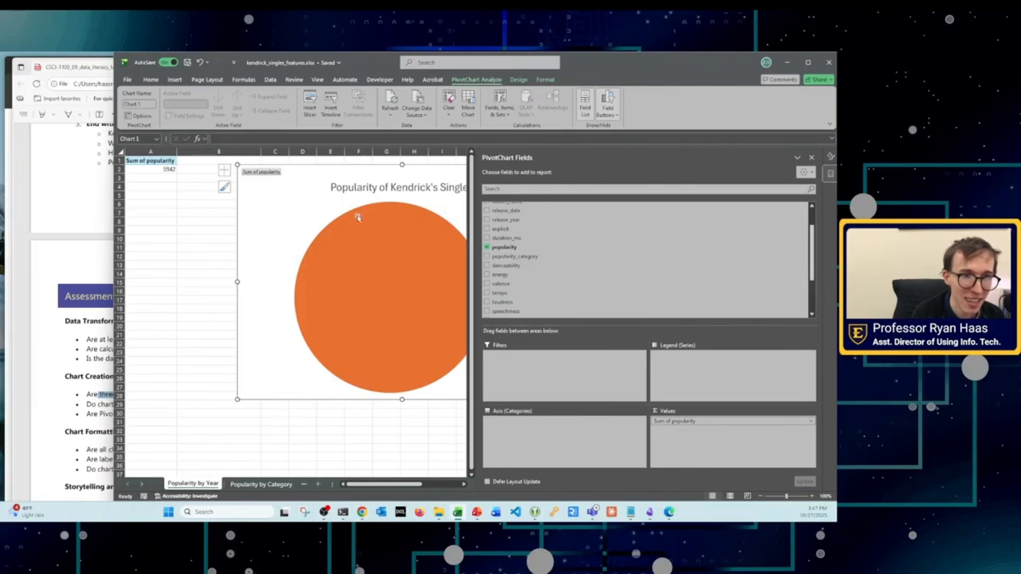
scroll(548, 250, "up", 2)
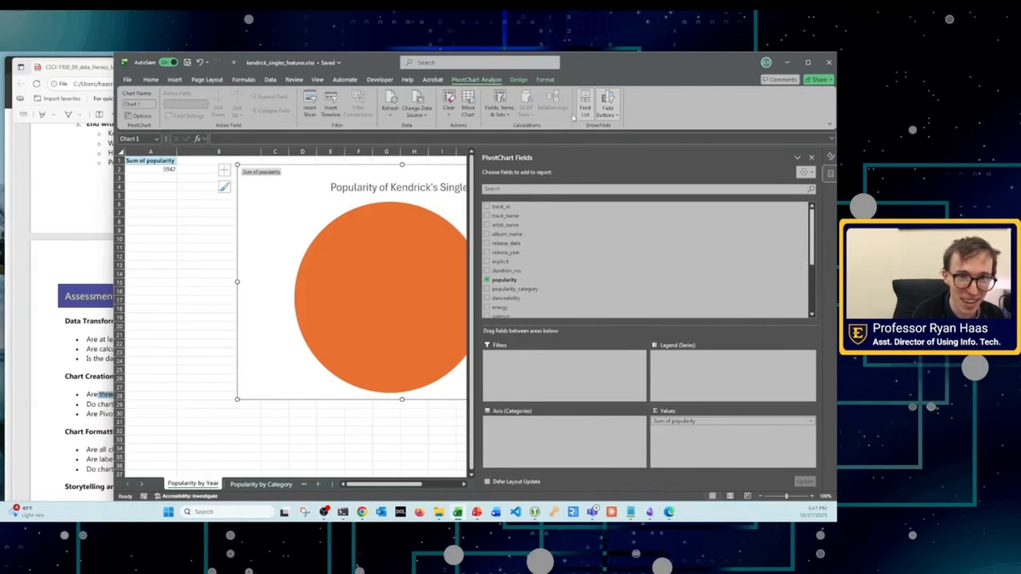
Step: Change the PivotChart on the "Popularity by Year" sheet from a pie to a clustered column chart
left_click(518, 80)
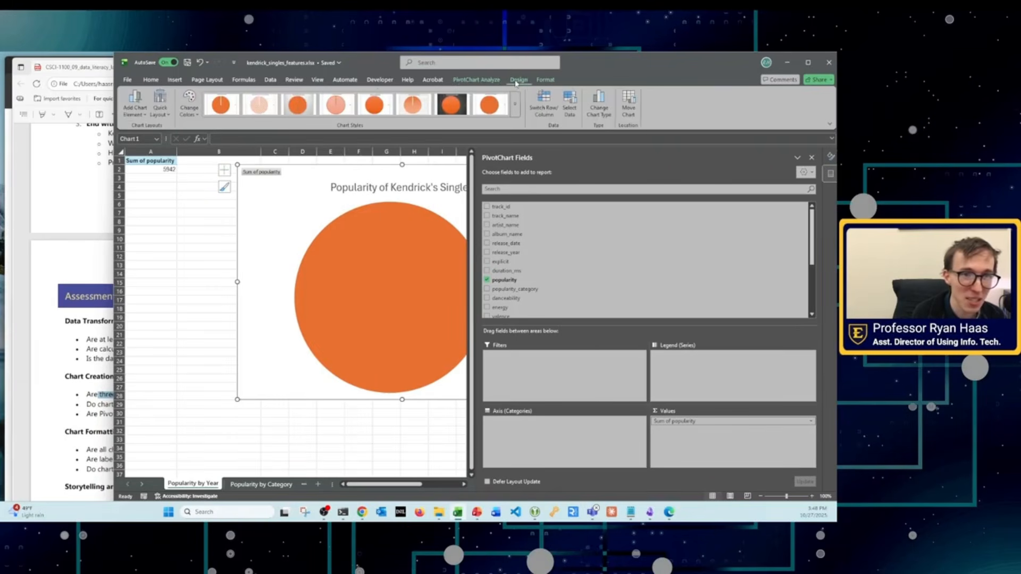
left_click(598, 106)
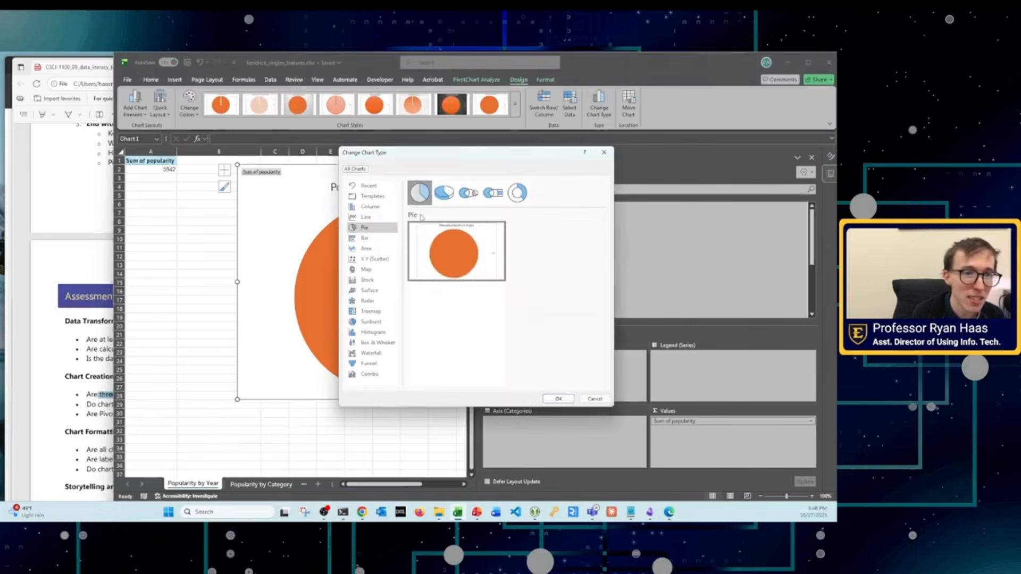
left_click(367, 206)
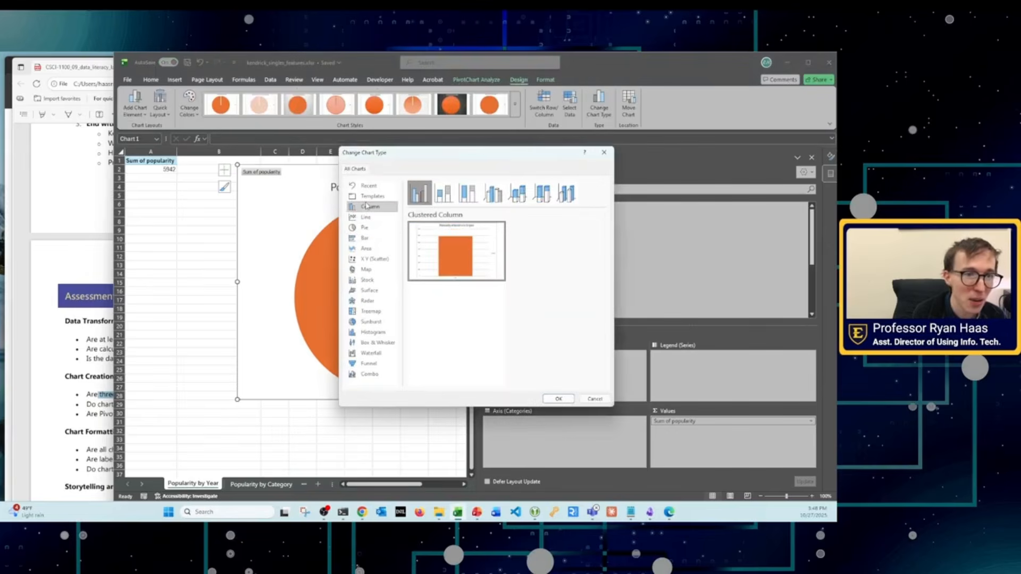
left_click(556, 399)
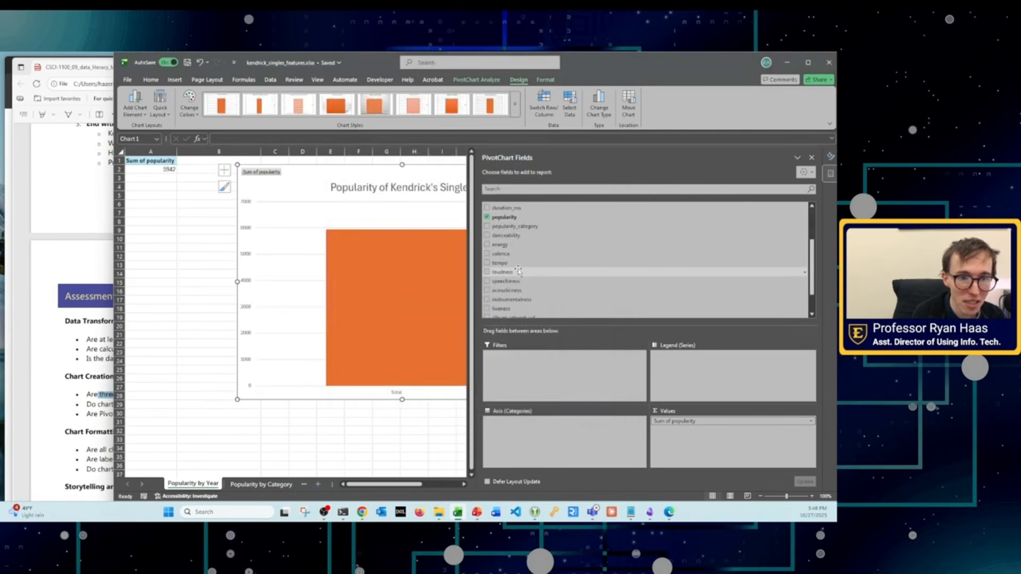
Step: Add release_year as the PivotChart's axis categories and enlarge the chart slightly
scroll(516, 266, "up", 2)
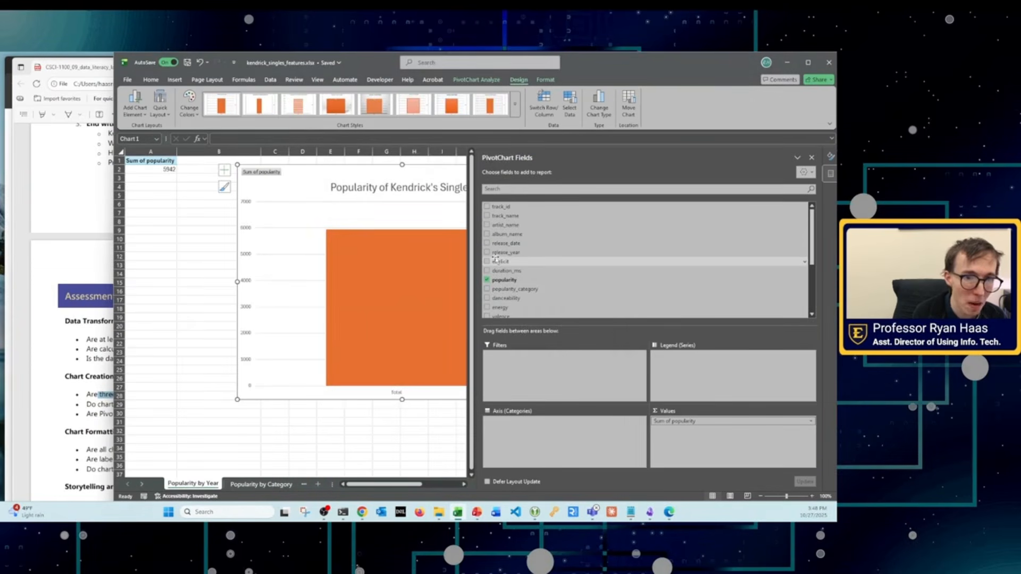
left_click_drag(500, 254, 546, 421)
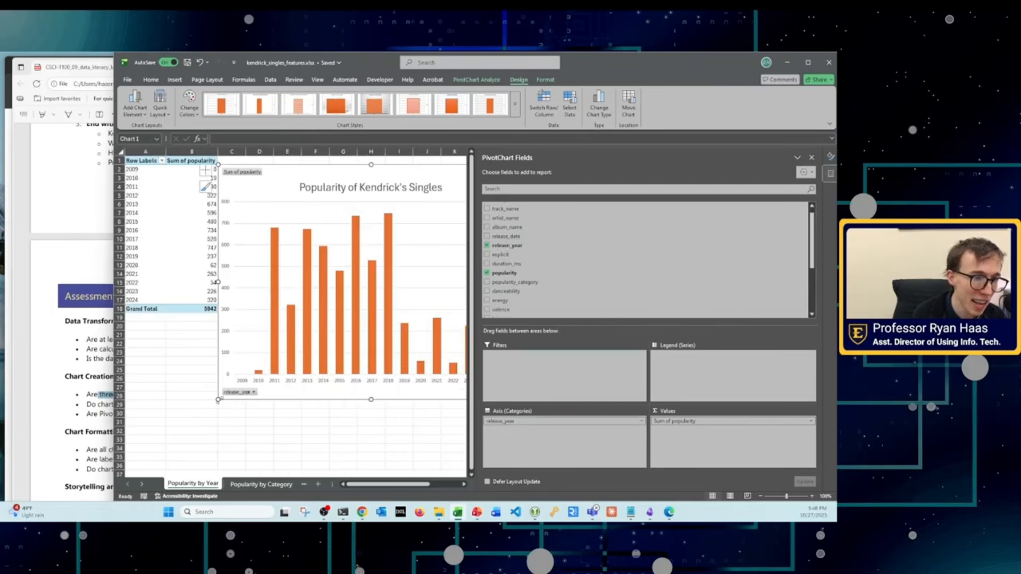
left_click_drag(218, 400, 204, 420)
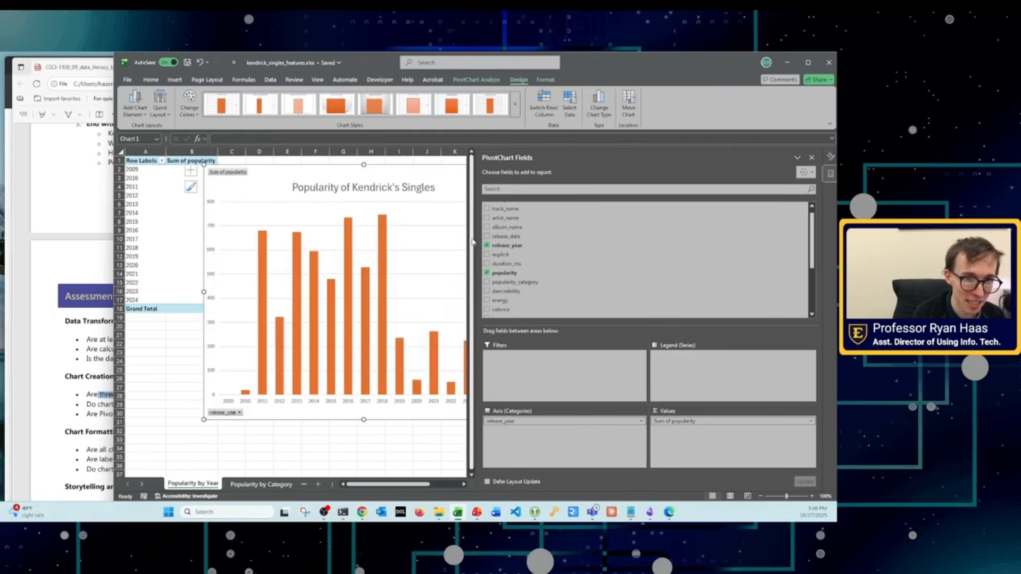
Step: Try swapping release_year and popularity between the chart's axis and values, and swap them back
mouse_move(427, 485)
left_mouse_down()
mouse_move(458, 484)
mouse_move(431, 484)
left_mouse_up()
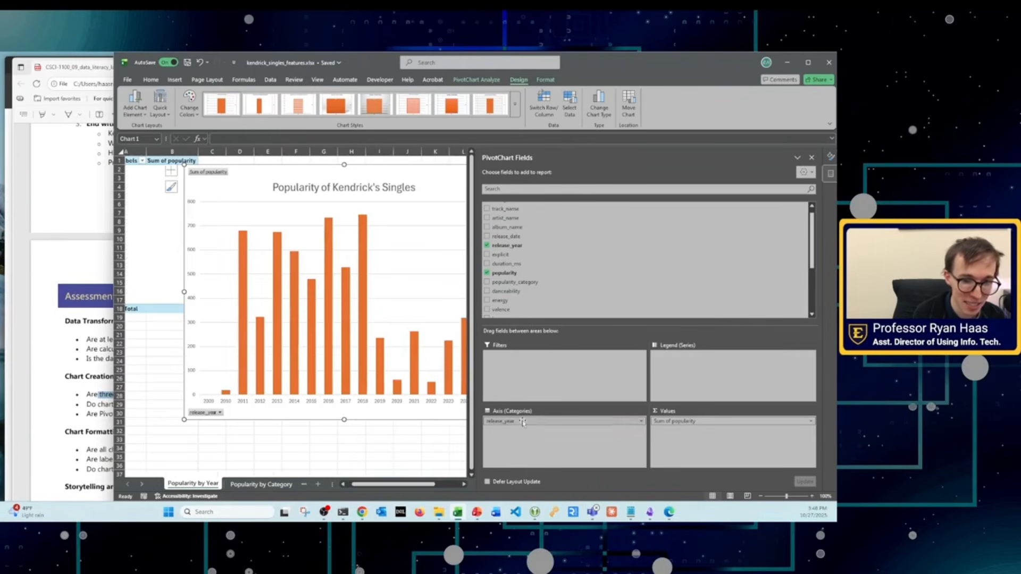
left_click_drag(523, 421, 691, 456)
left_click_drag(668, 421, 532, 434)
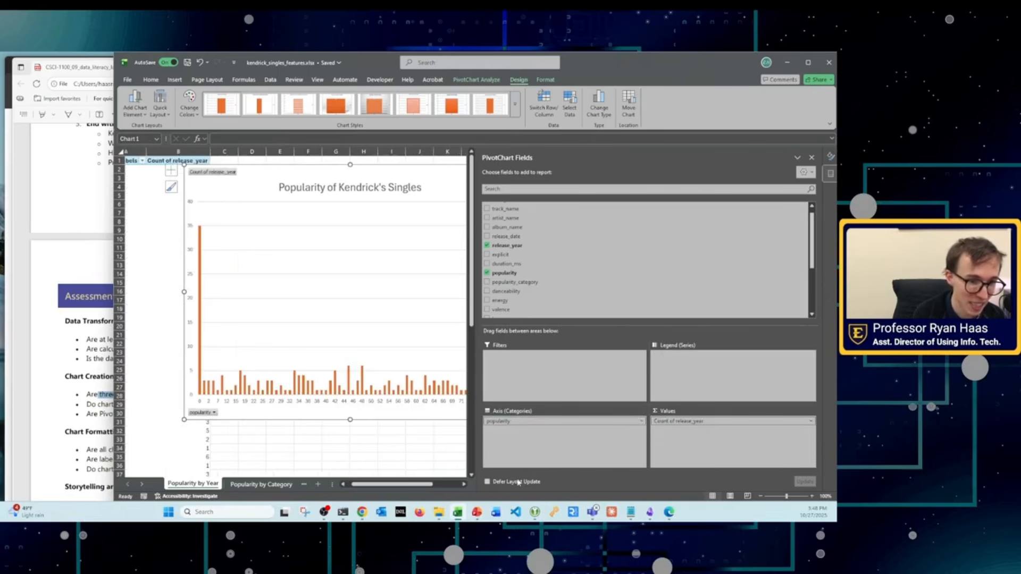
mouse_move(379, 484)
left_mouse_down()
mouse_move(397, 484)
mouse_move(367, 483)
left_mouse_up()
left_click_drag(687, 422, 572, 432)
left_click_drag(512, 421, 674, 438)
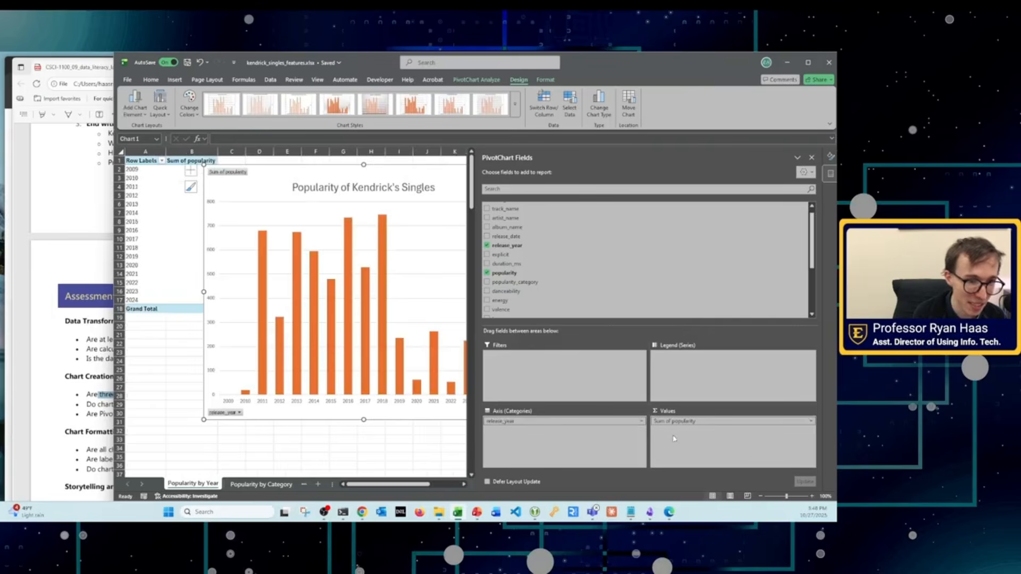
Step: Narrow the PivotChart field list to give the column chart more room
left_click_drag(477, 401, 506, 411)
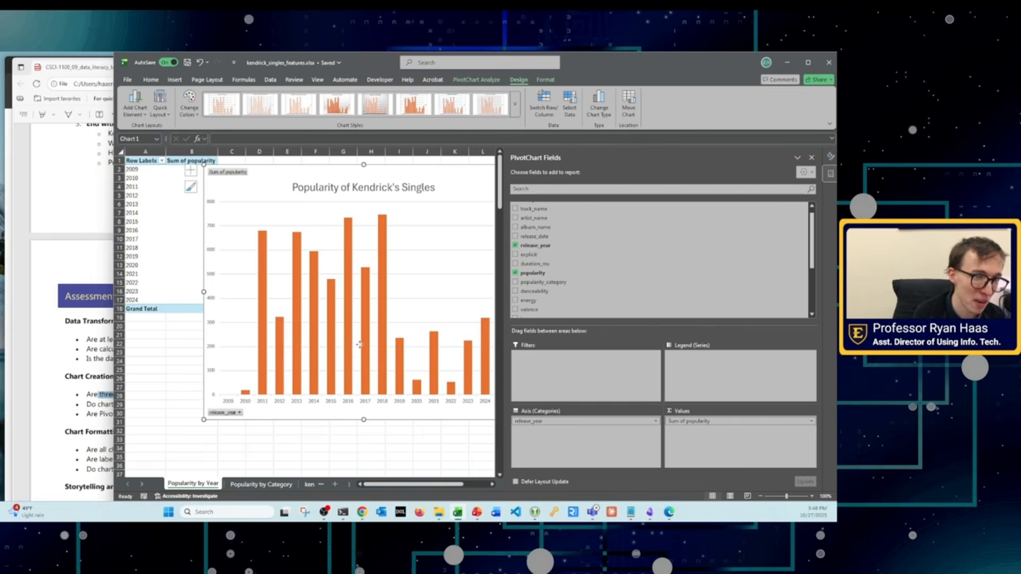
Step: Examine the yearly columns and the value axis of the summed popularity chart on the "Popularity by Year" sheet
left_click(343, 439)
left_click(250, 417)
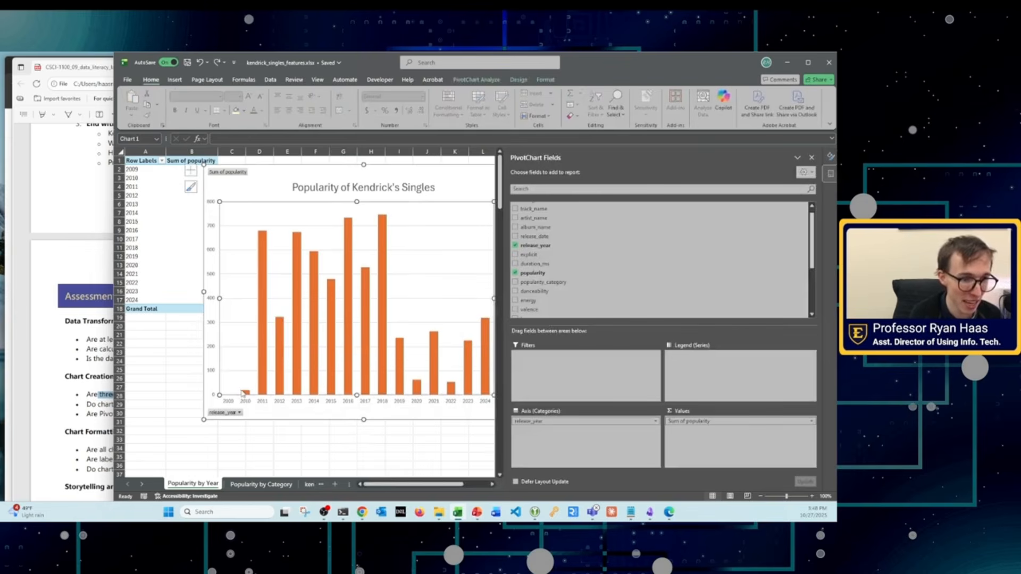
left_click(246, 393)
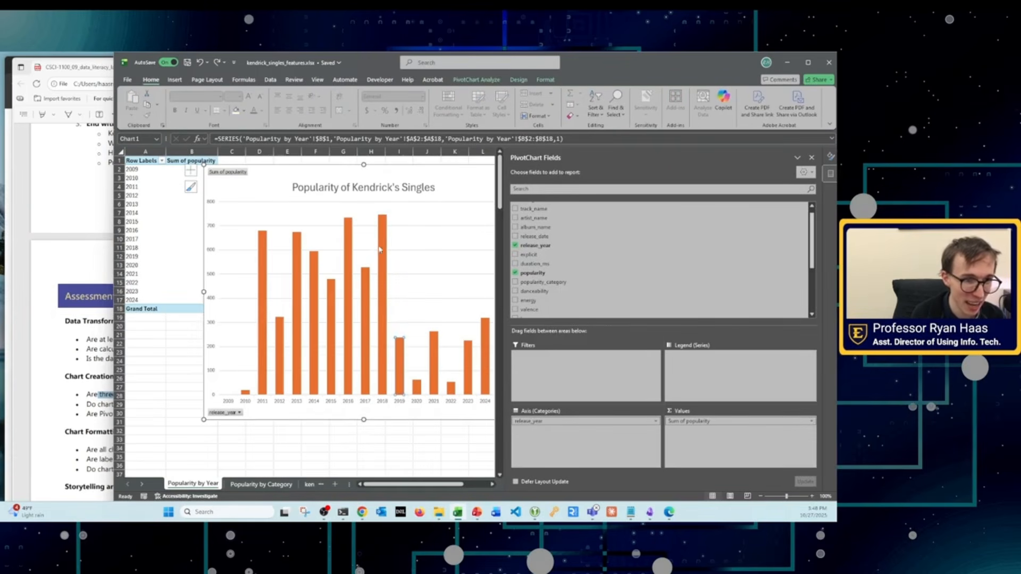
left_click(381, 238)
left_click(349, 236)
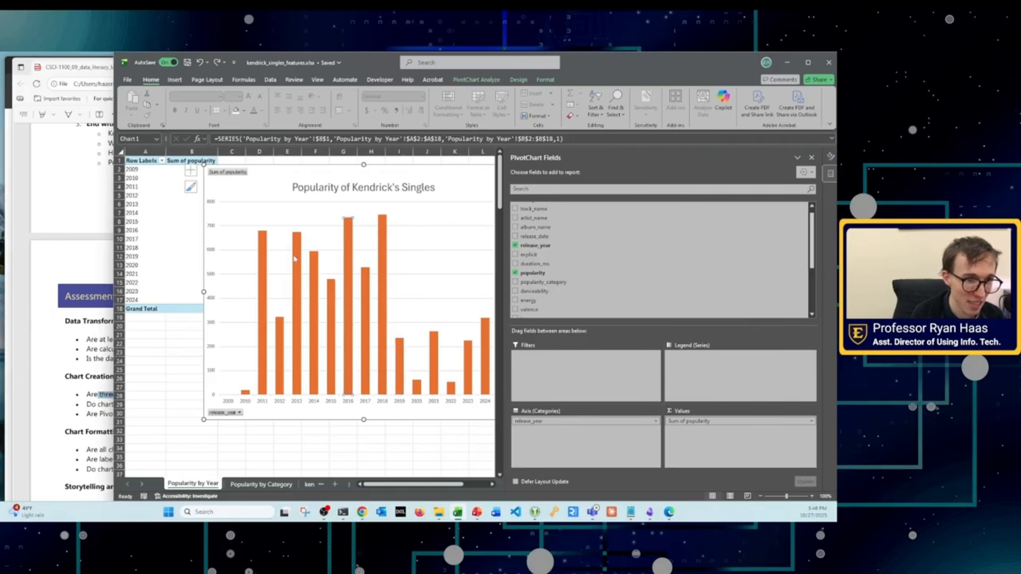
left_click(295, 250)
left_click(436, 350)
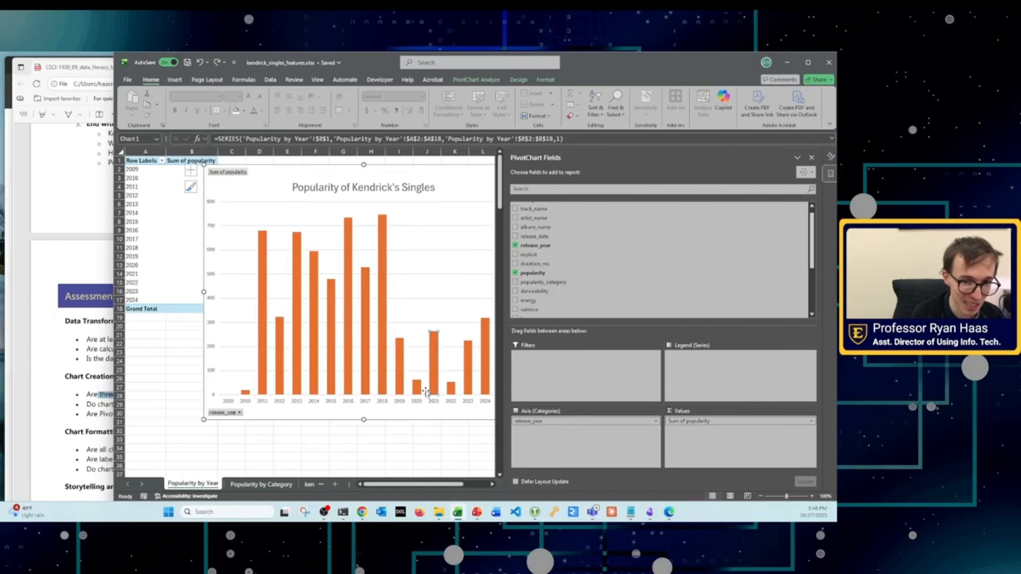
left_click(695, 423)
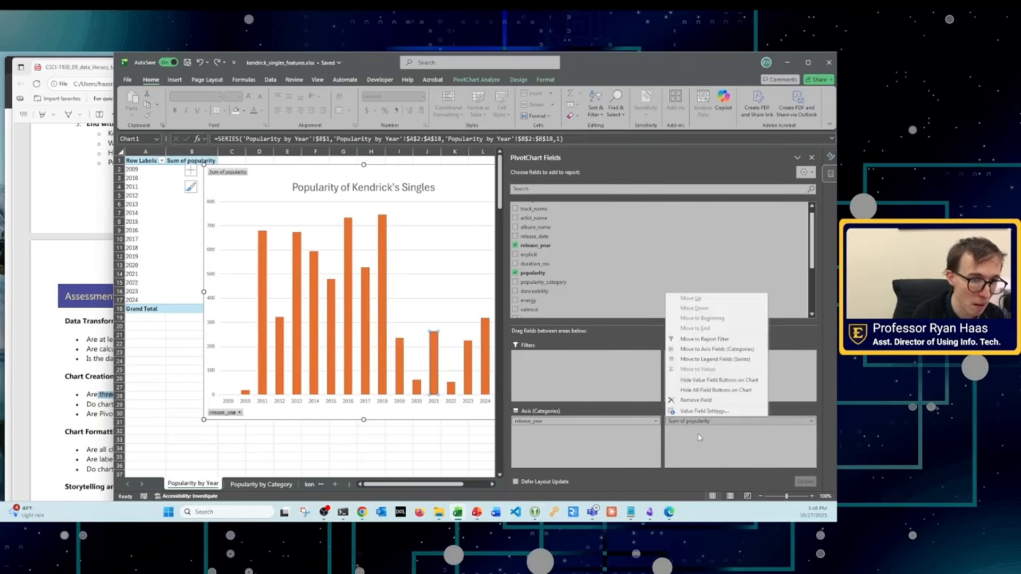
left_click(385, 306)
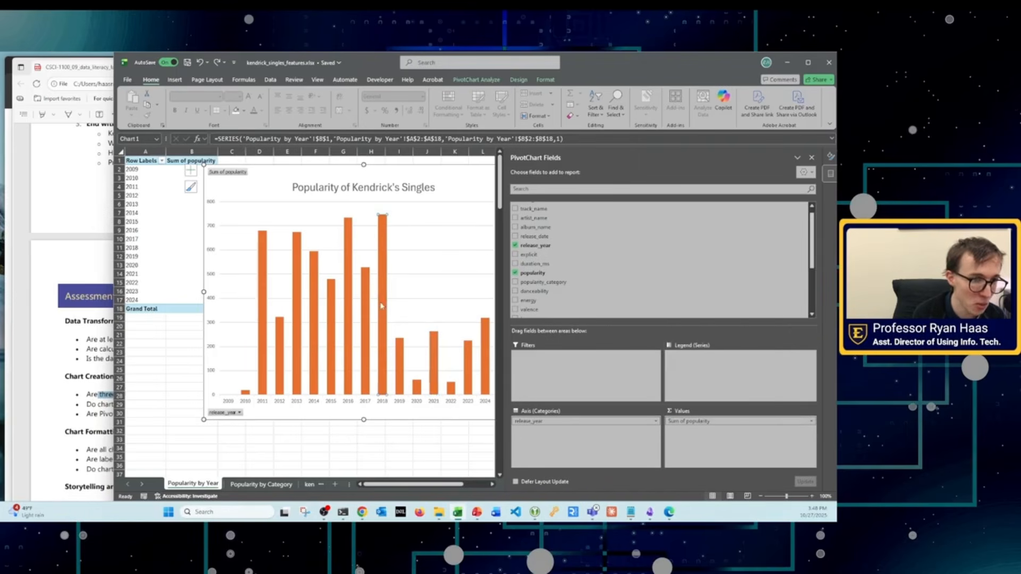
left_click(329, 316)
left_click(305, 291)
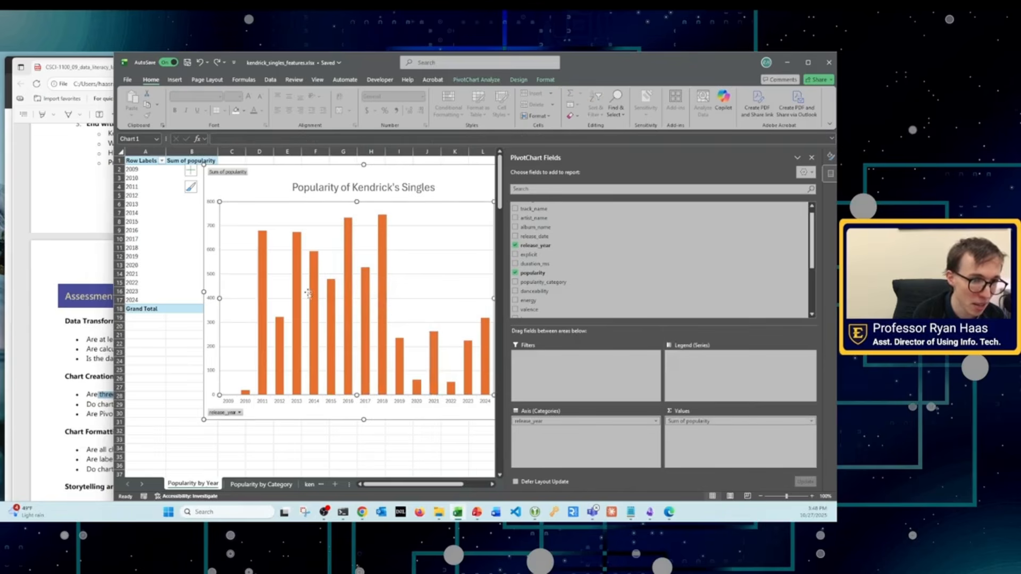
left_click(316, 302)
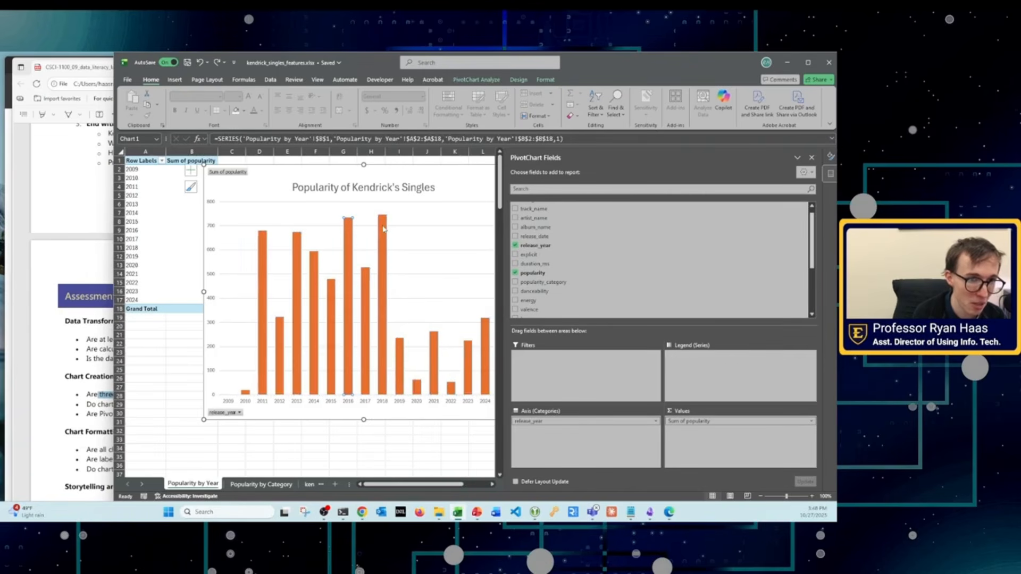
left_click(383, 276)
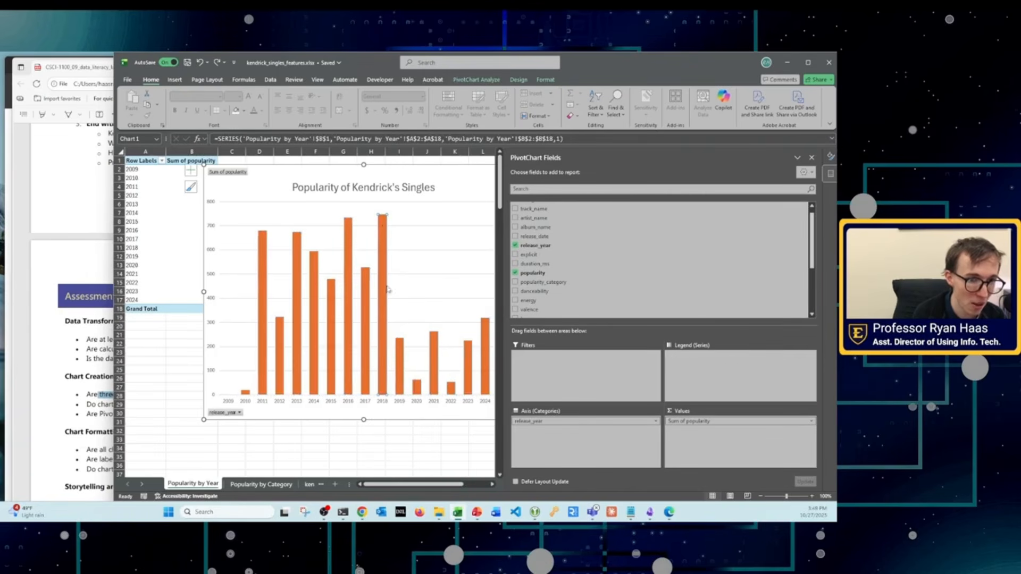
left_click(230, 215)
left_click(213, 207)
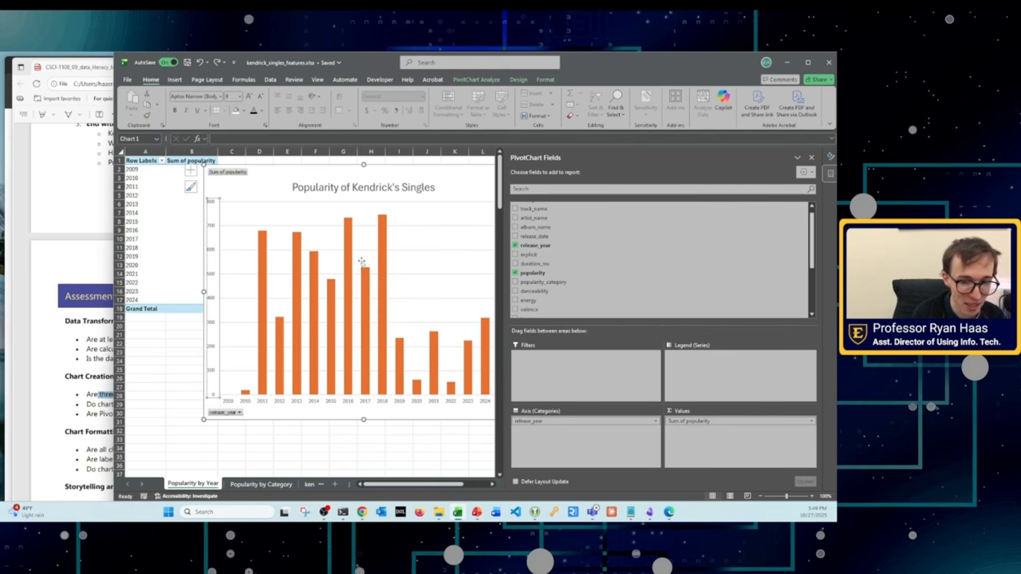
Step: Summarize the PivotChart's popularity values by Average and shift the chart slightly to the left on the sheet
left_click(700, 421)
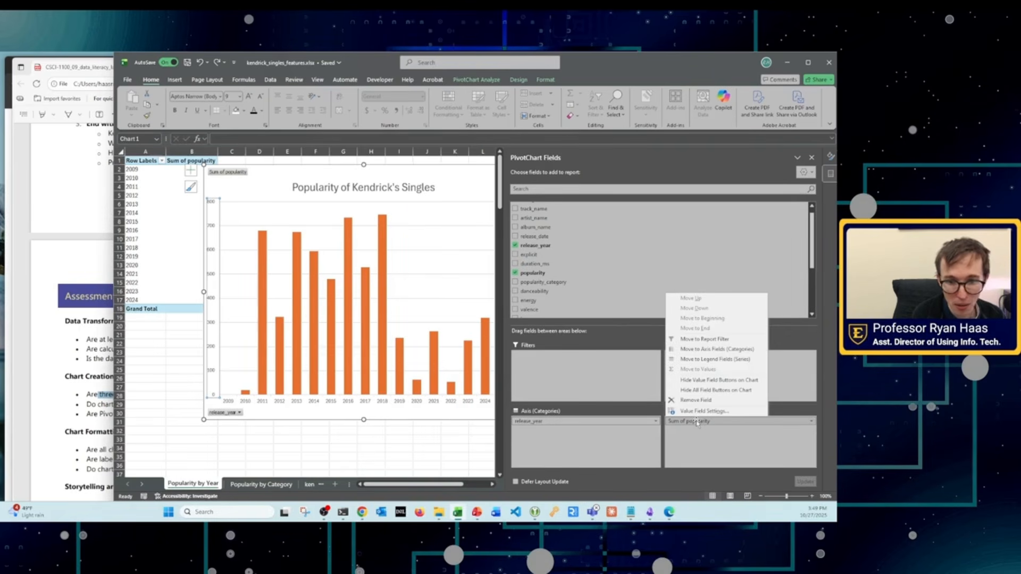
left_click(708, 451)
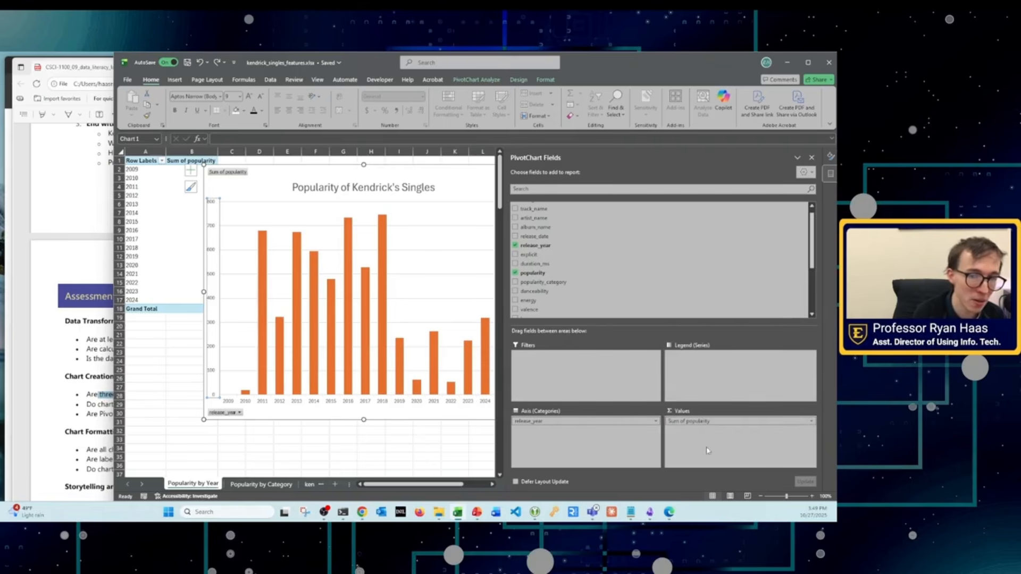
left_click(691, 424)
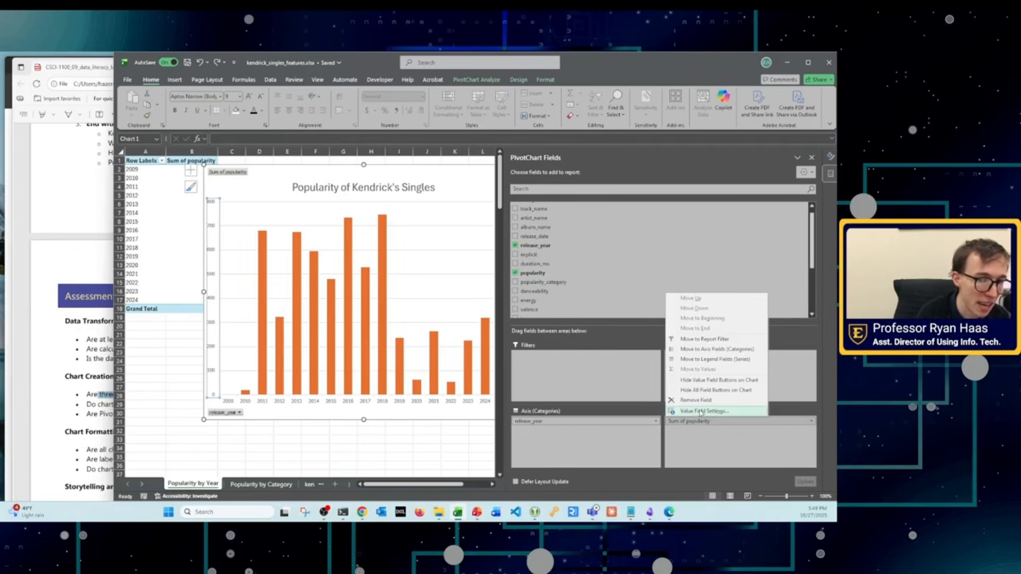
left_click(701, 412)
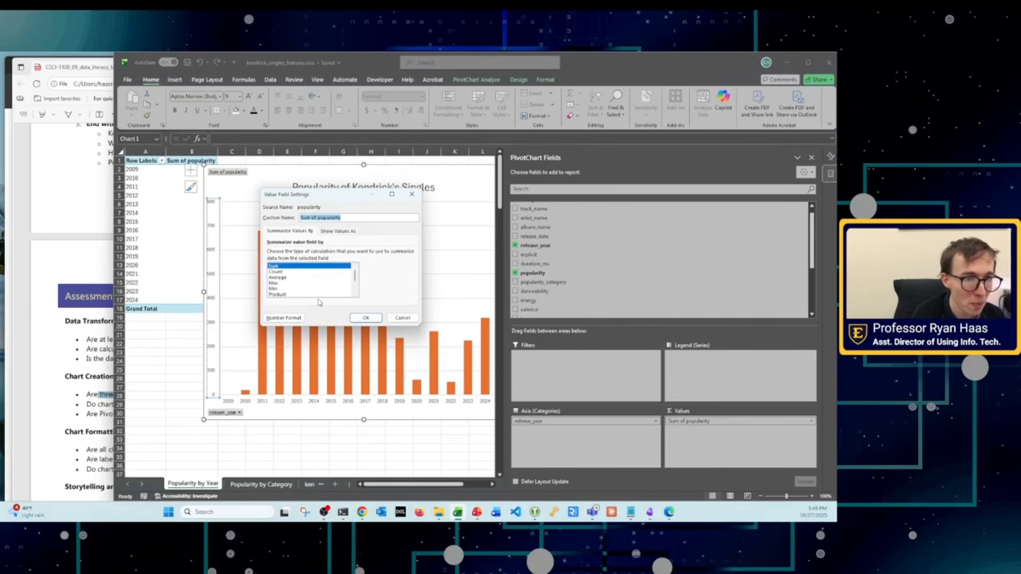
scroll(277, 287, "down", 1)
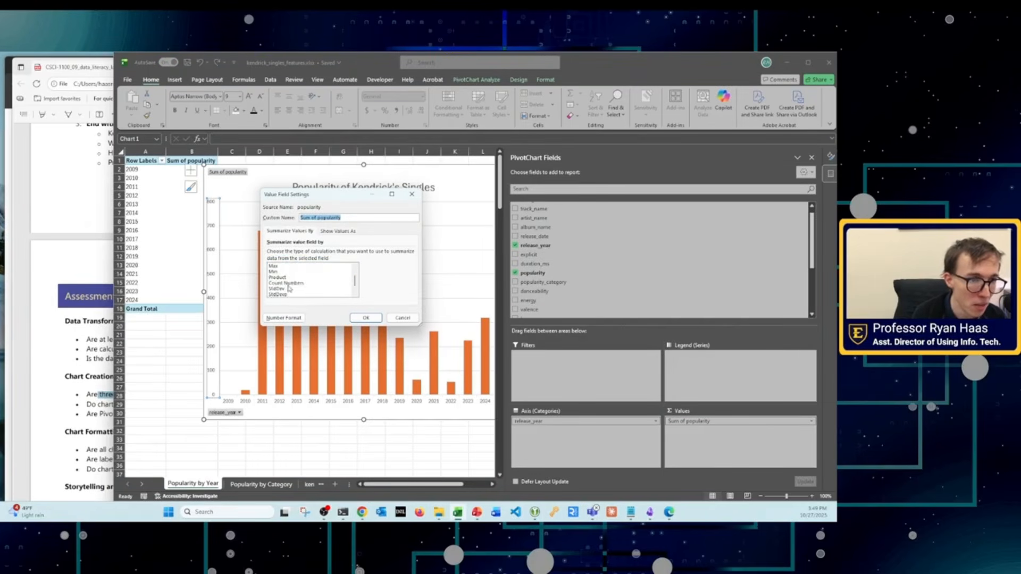
scroll(289, 287, "up", 1)
left_click(277, 277)
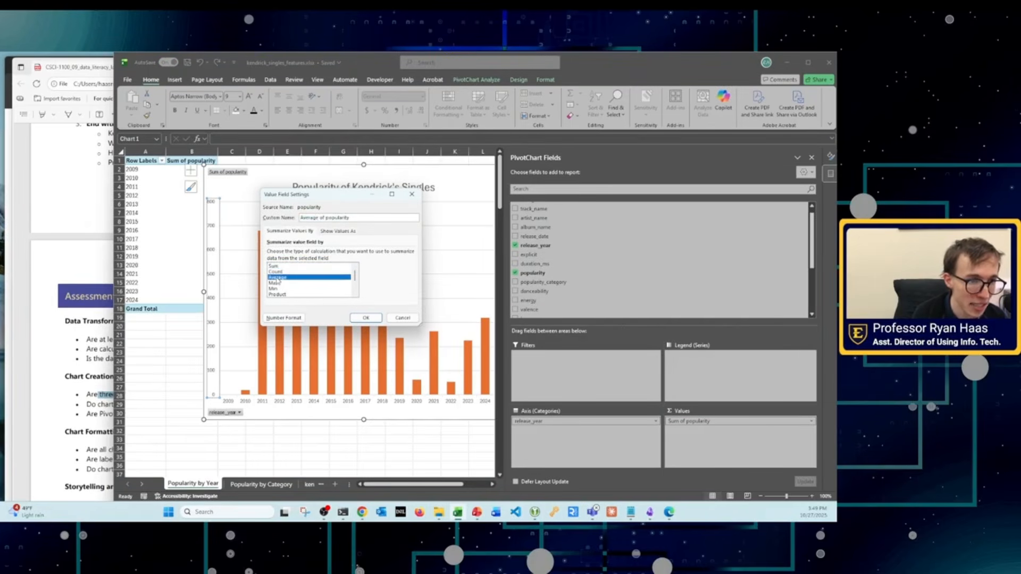
left_click(366, 318)
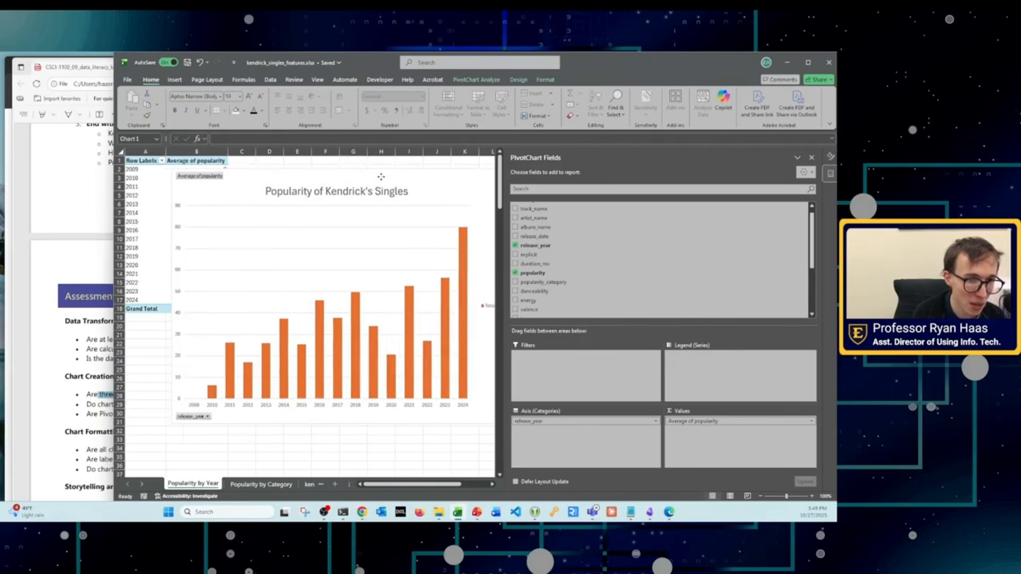
left_click_drag(381, 176, 360, 176)
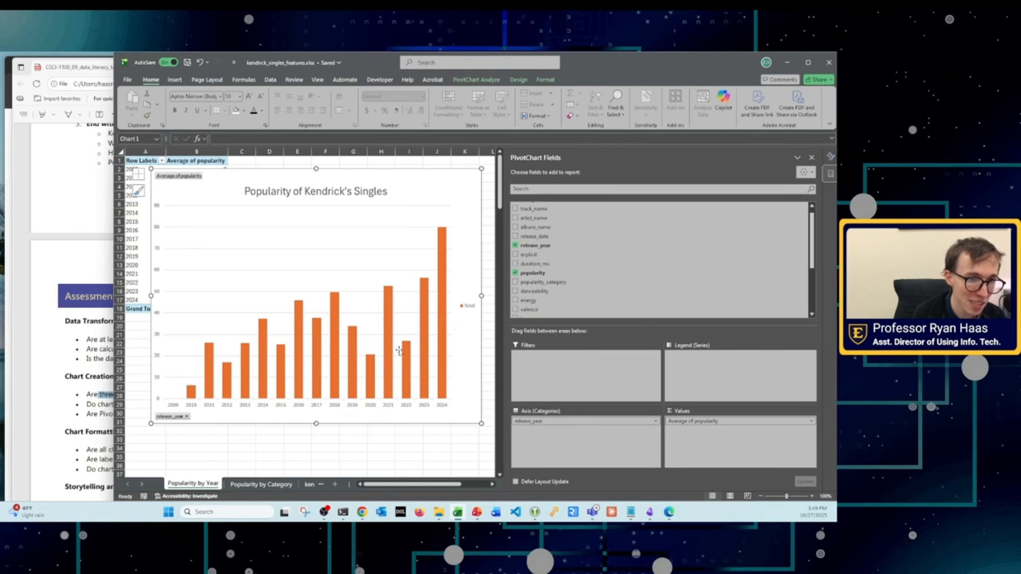
Step: Change the average popularity by year PivotChart from clustered columns to a basic line chart
left_click(441, 250)
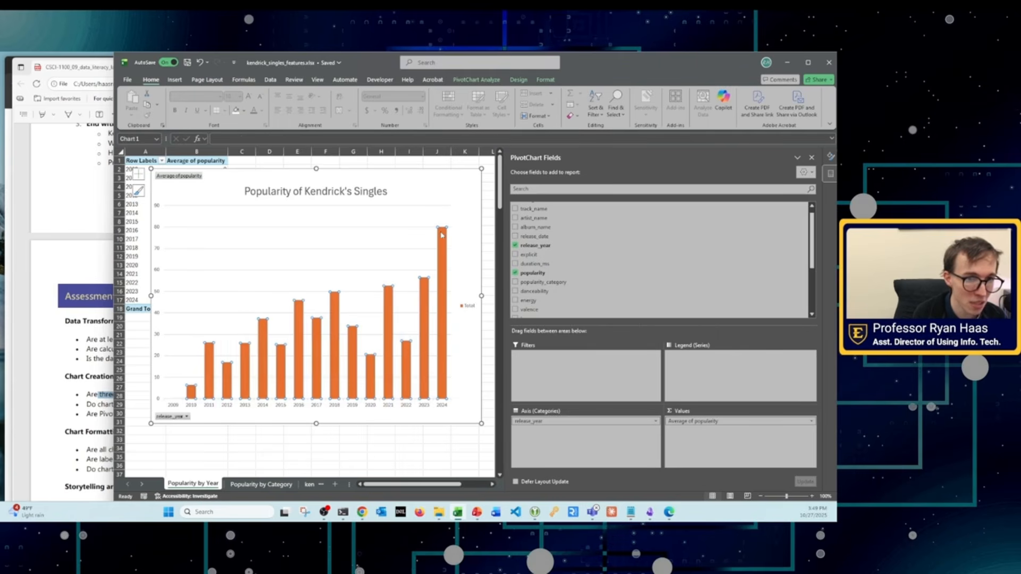
left_click(444, 408)
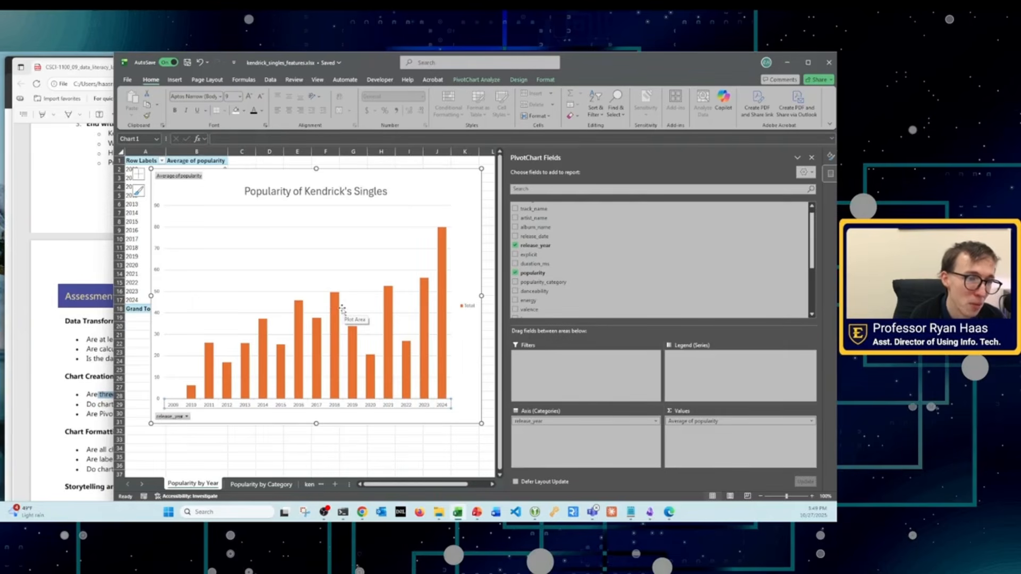
left_click(183, 347)
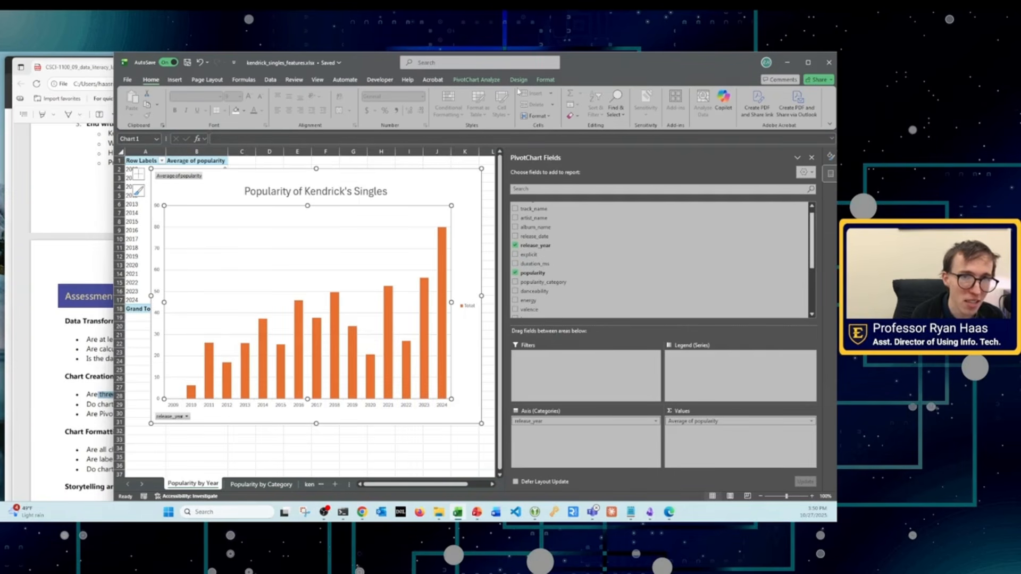
left_click(545, 80)
left_click(518, 80)
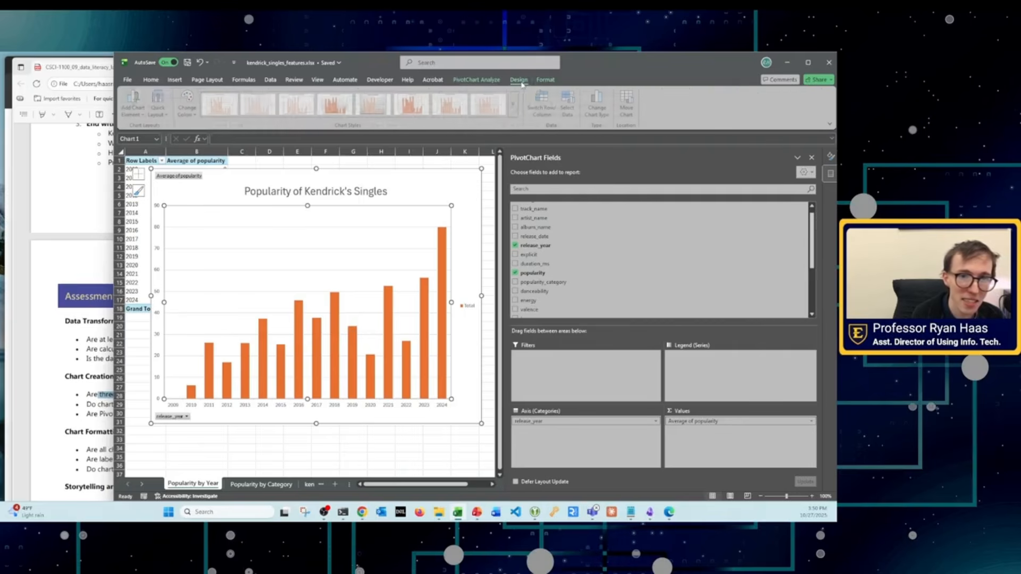
left_click(607, 108)
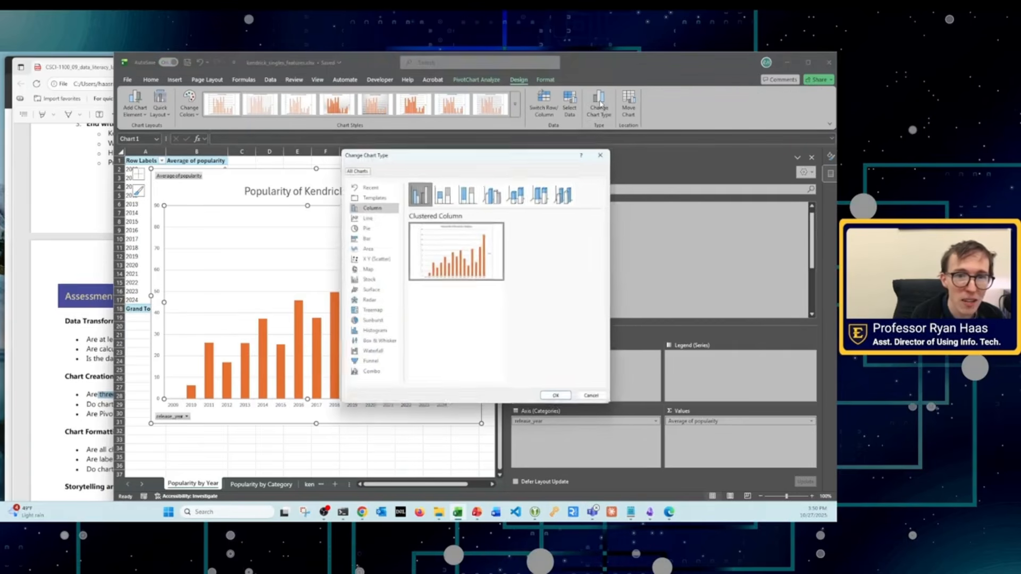
left_click(375, 218)
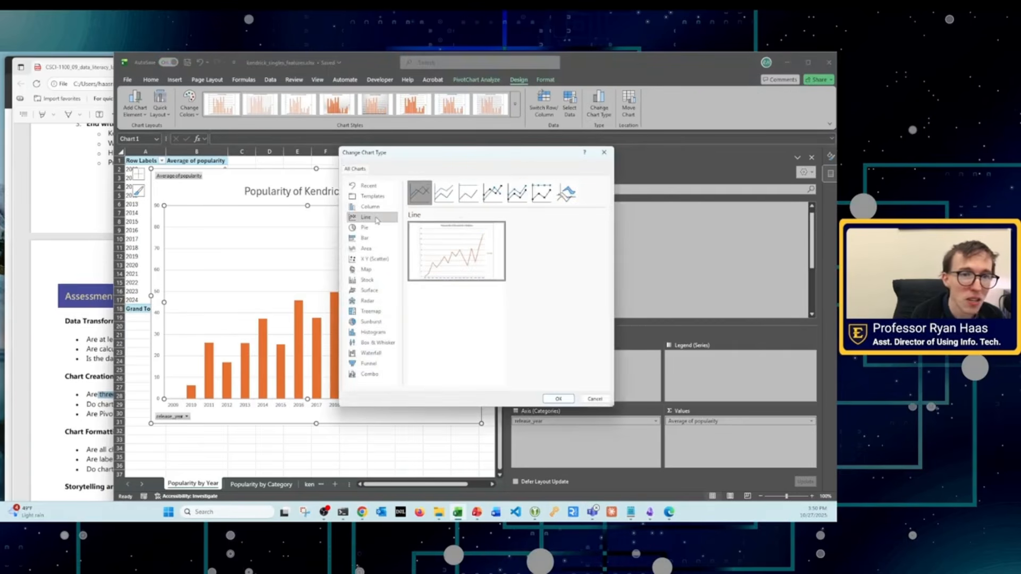
left_click(558, 399)
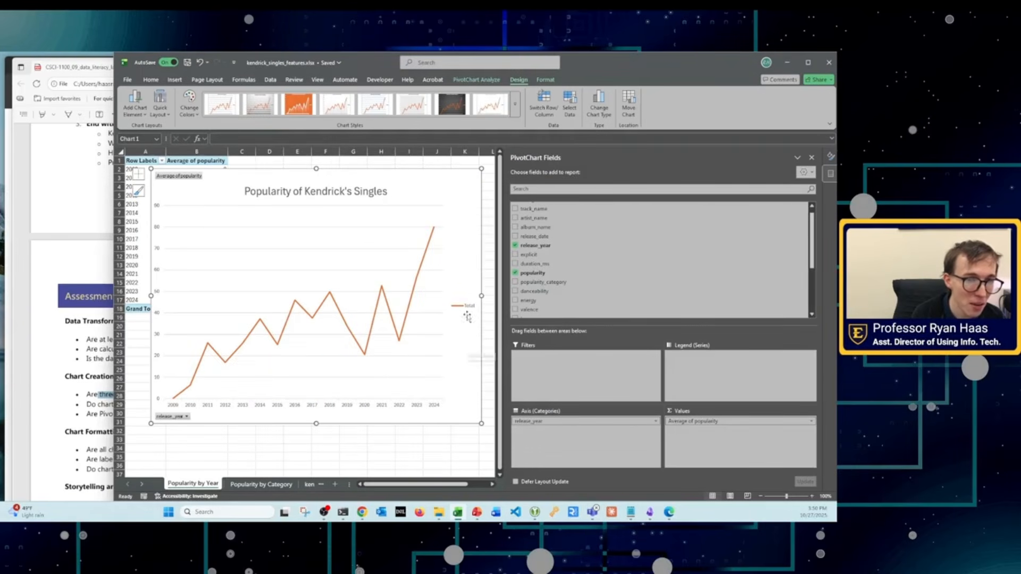
Step: Widen the line chart and narrow the PivotChart field list so the whole chart fits in view
left_click_drag(482, 295, 502, 296)
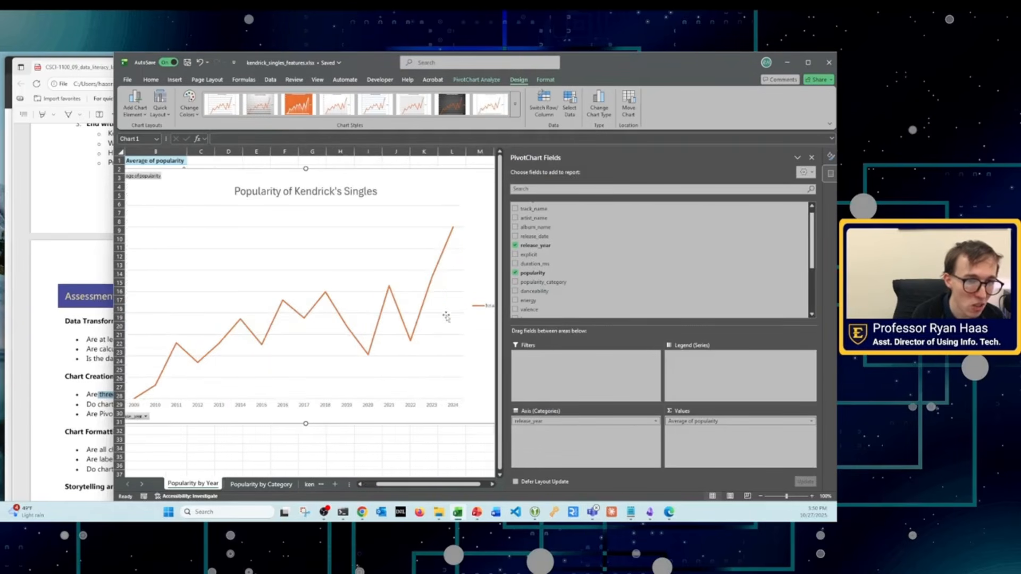
right_click(427, 386)
left_click(395, 464)
mouse_move(410, 485)
left_mouse_down()
mouse_move(397, 486)
mouse_move(413, 486)
left_mouse_up()
left_click_drag(505, 374, 607, 380)
left_click_drag(441, 485, 429, 486)
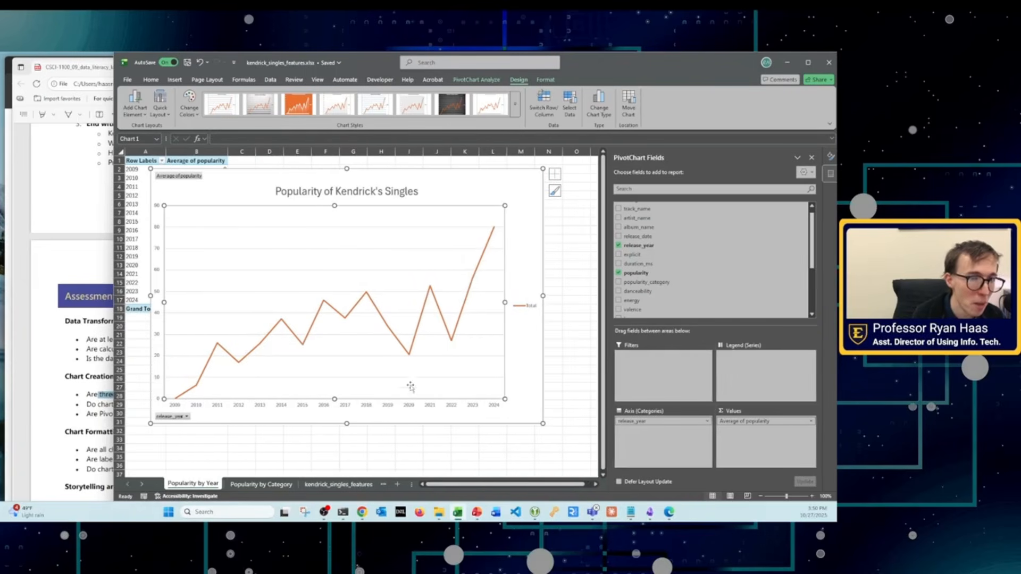
Step: Look through the data and "Popularity by Category" sheets, returning to the "Popularity by Year" sheet
left_click(486, 250)
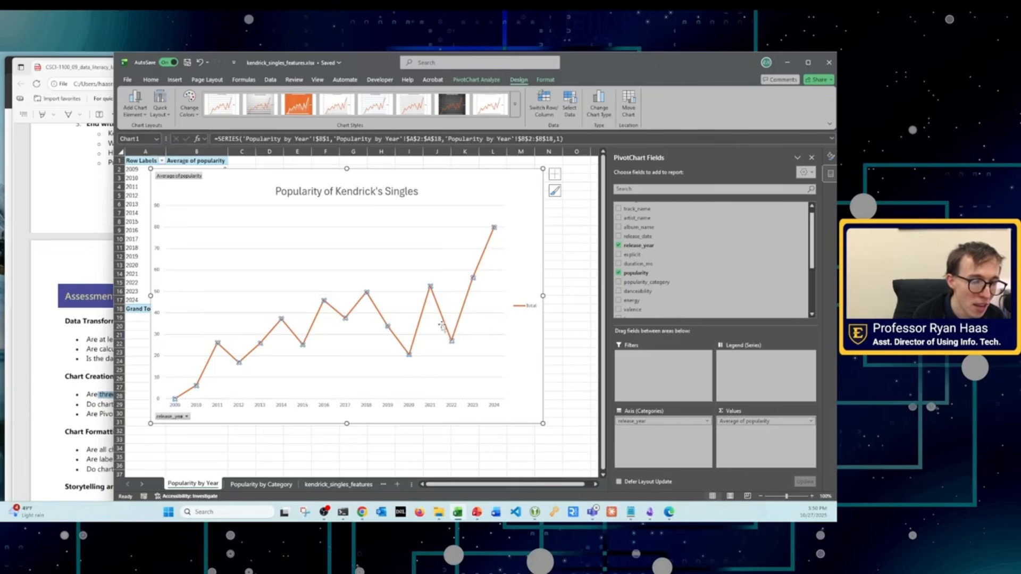
left_click(340, 485)
left_click(199, 485)
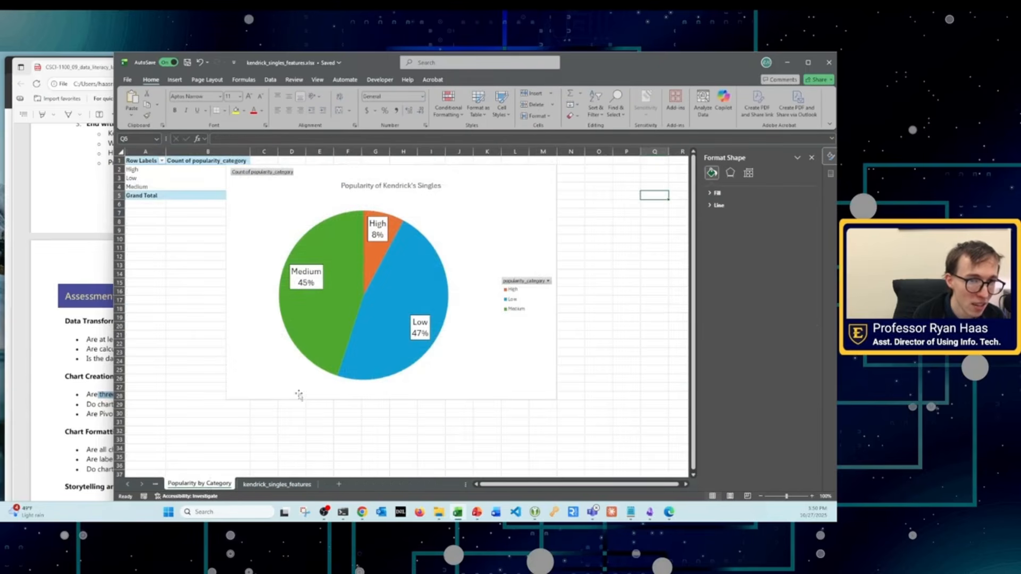
left_click(276, 485)
left_click(221, 487)
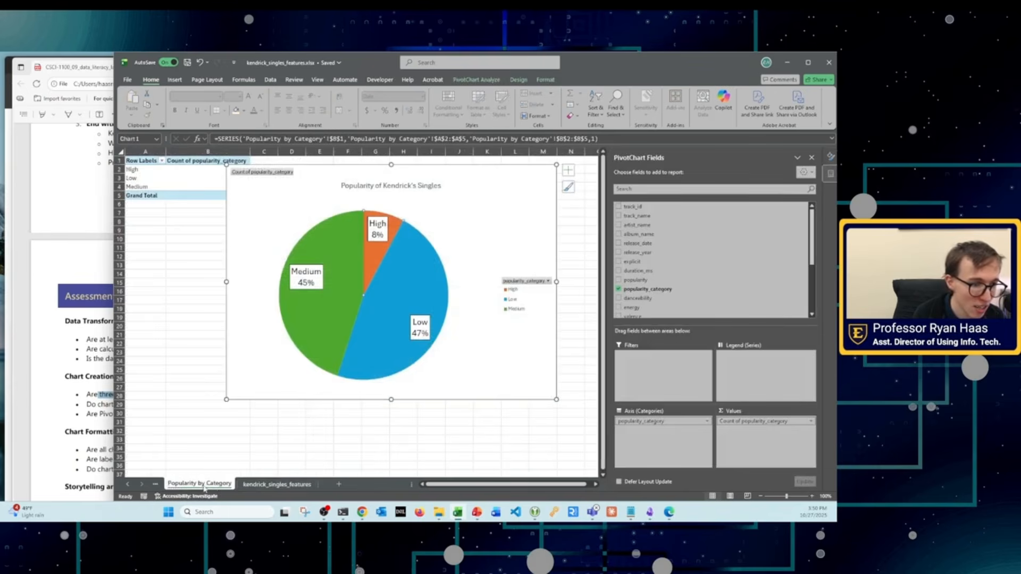
left_click(156, 485)
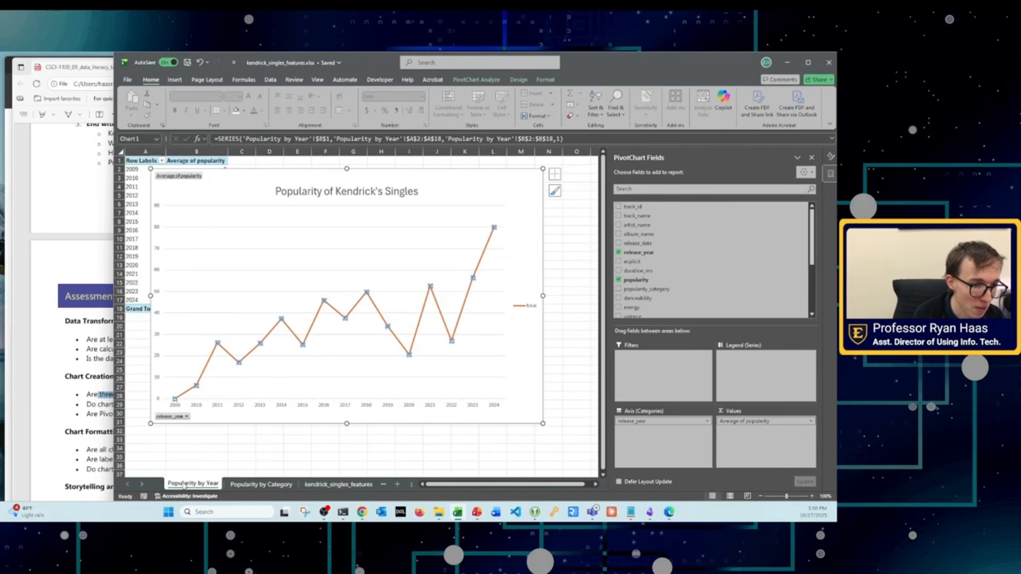
left_click(142, 485)
left_click(129, 485)
left_click(142, 485)
left_click(129, 486)
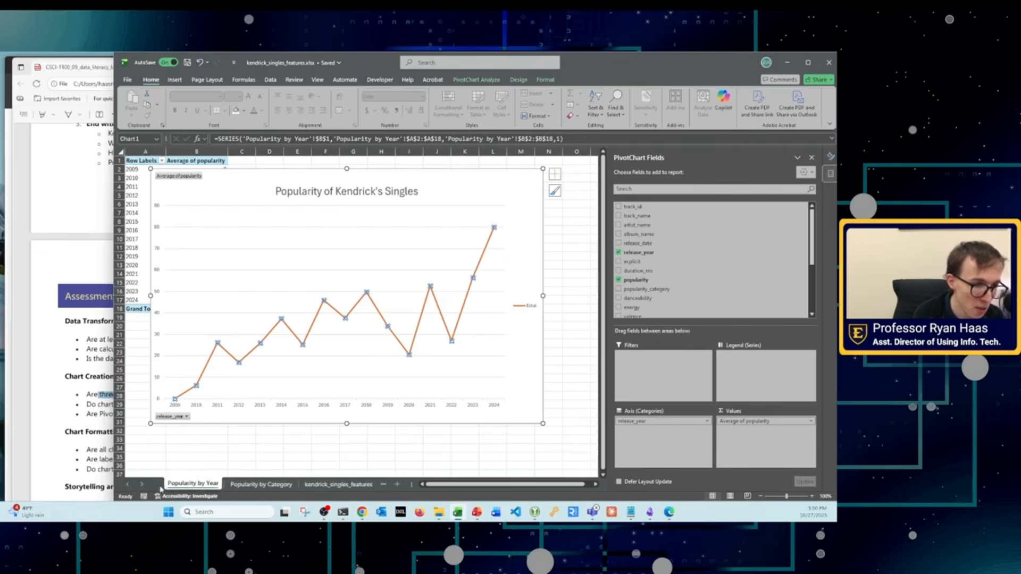
Step: Compare the yearly line chart with the pie chart on "Popularity by Category", and browse the fields available for another chart
left_click(474, 277)
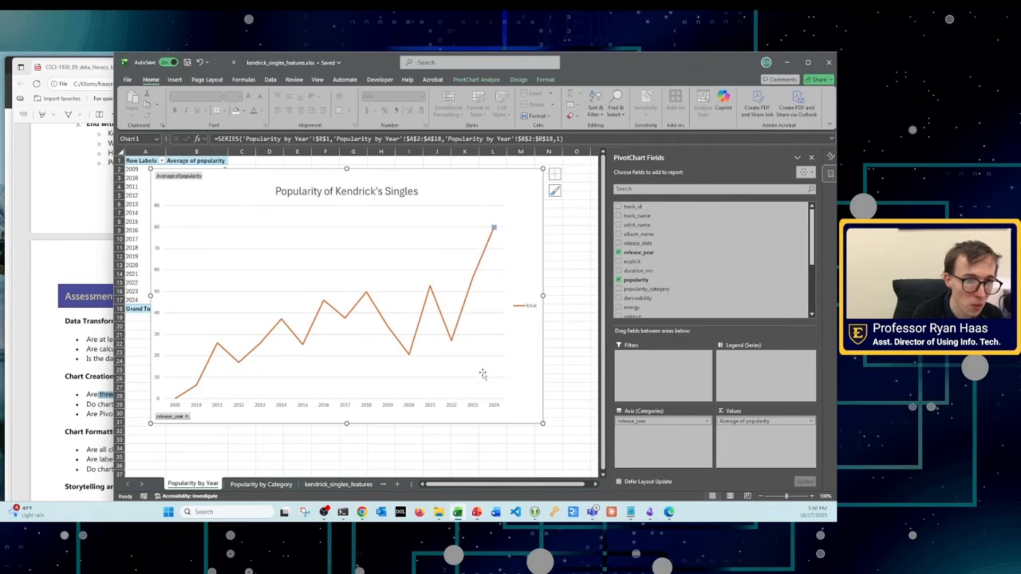
left_click(480, 403)
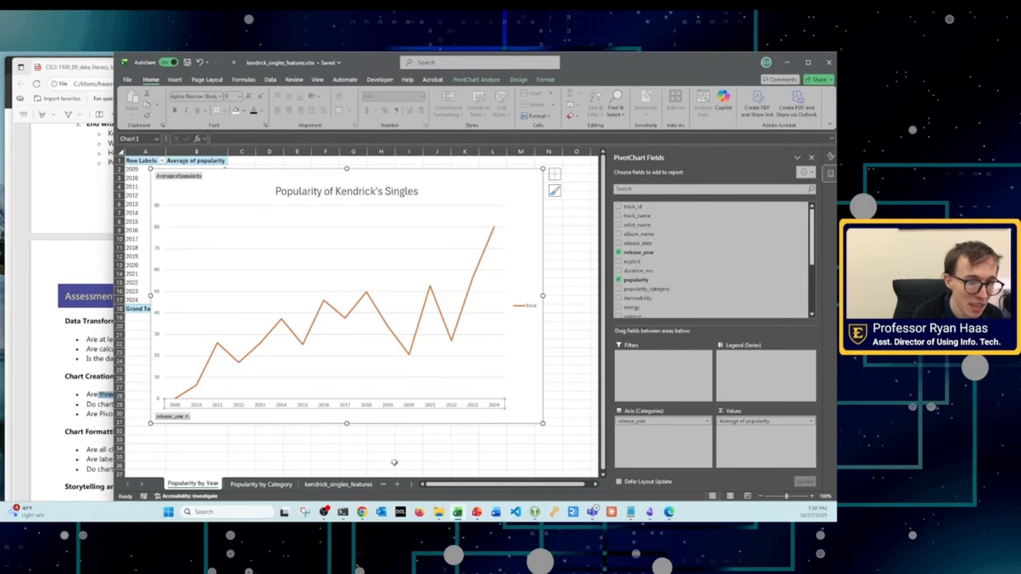
left_click(260, 484)
left_click(206, 486)
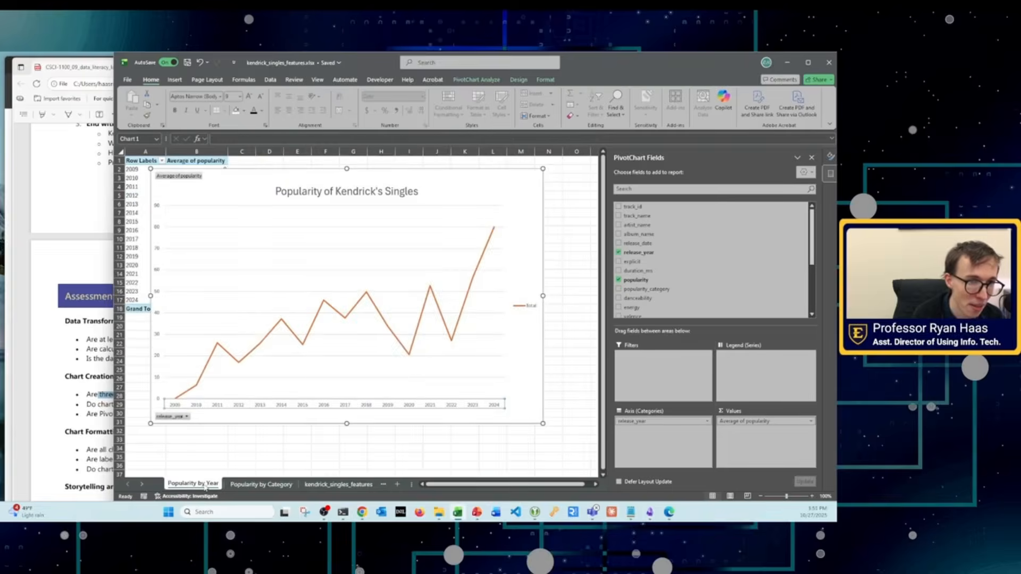
left_click(261, 484)
left_click(191, 486)
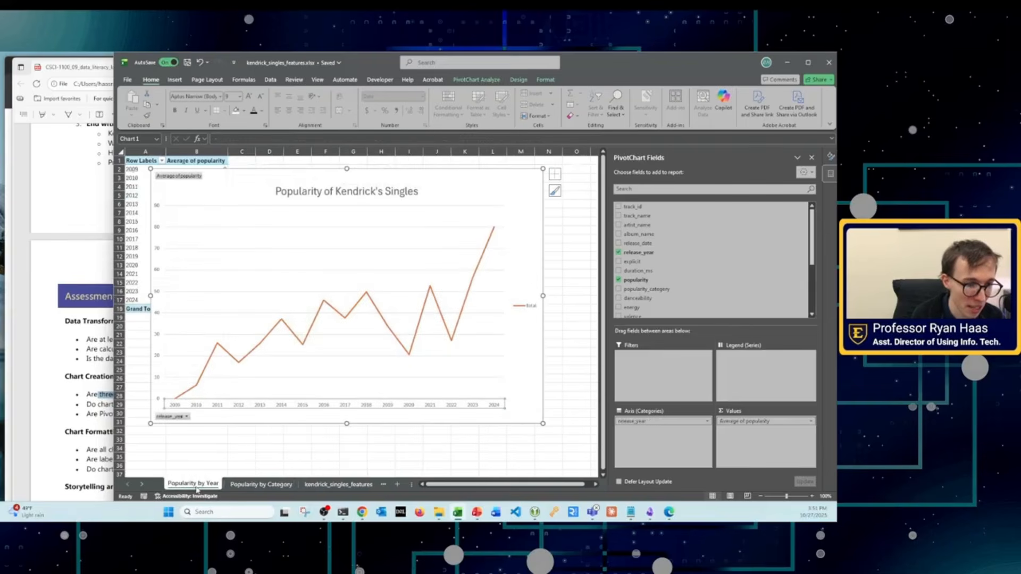
left_click(253, 485)
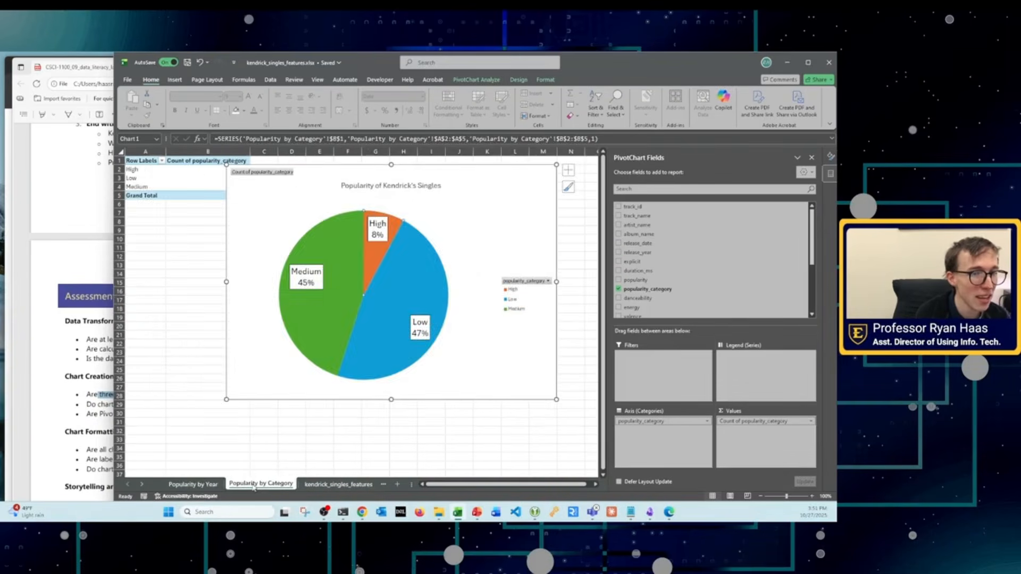
left_click(201, 487)
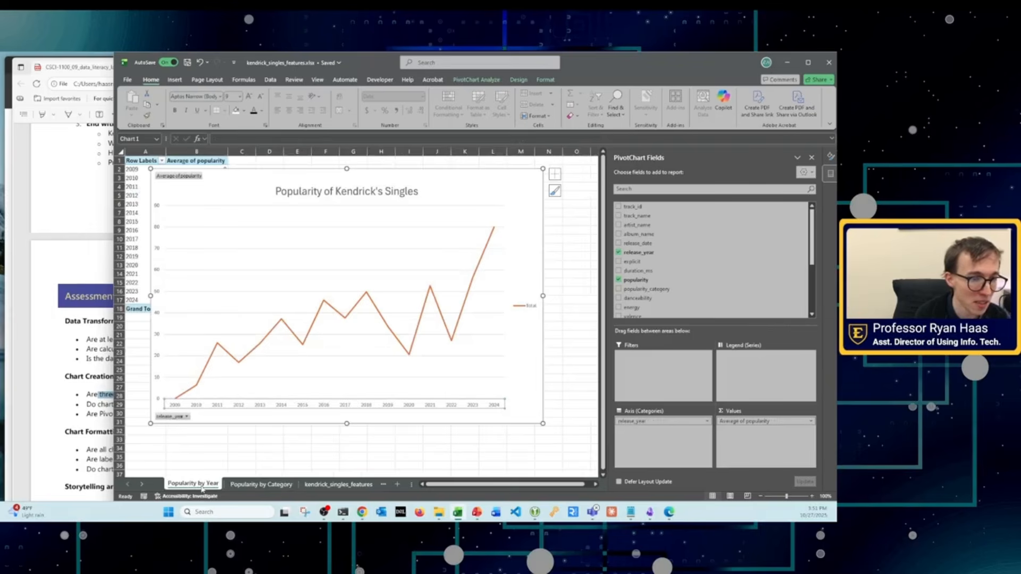
left_click(260, 485)
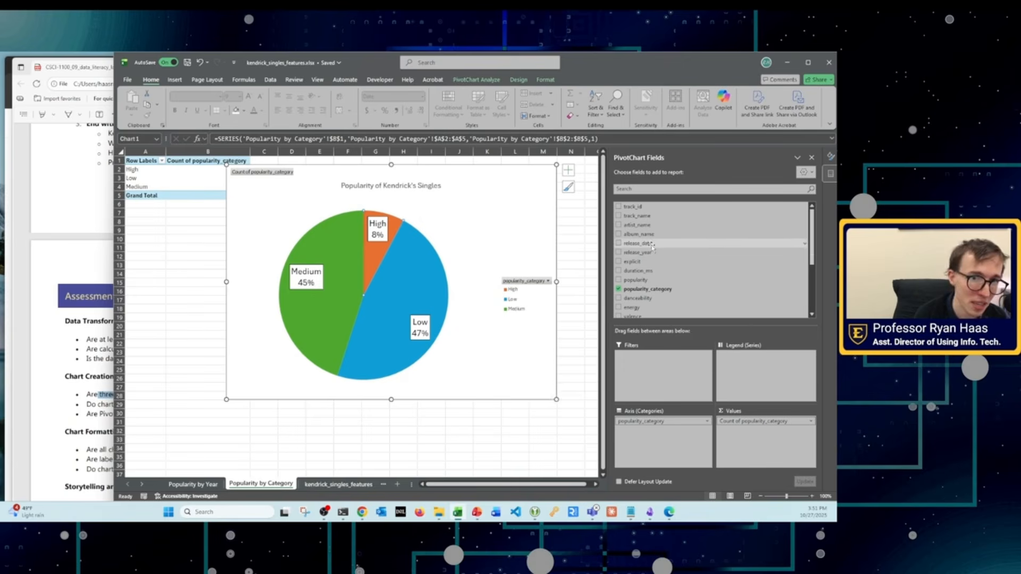
scroll(668, 244, "down", 3)
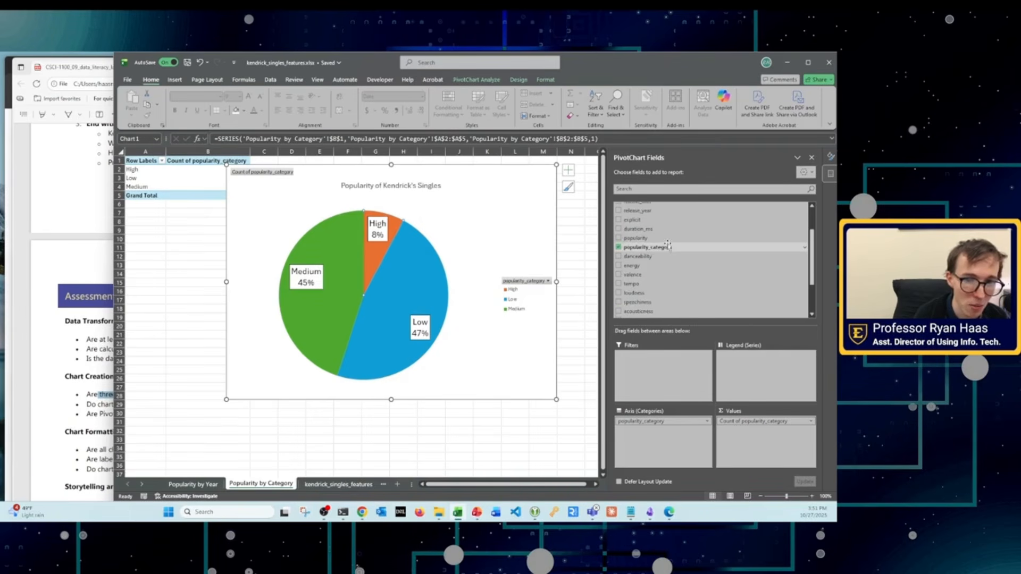